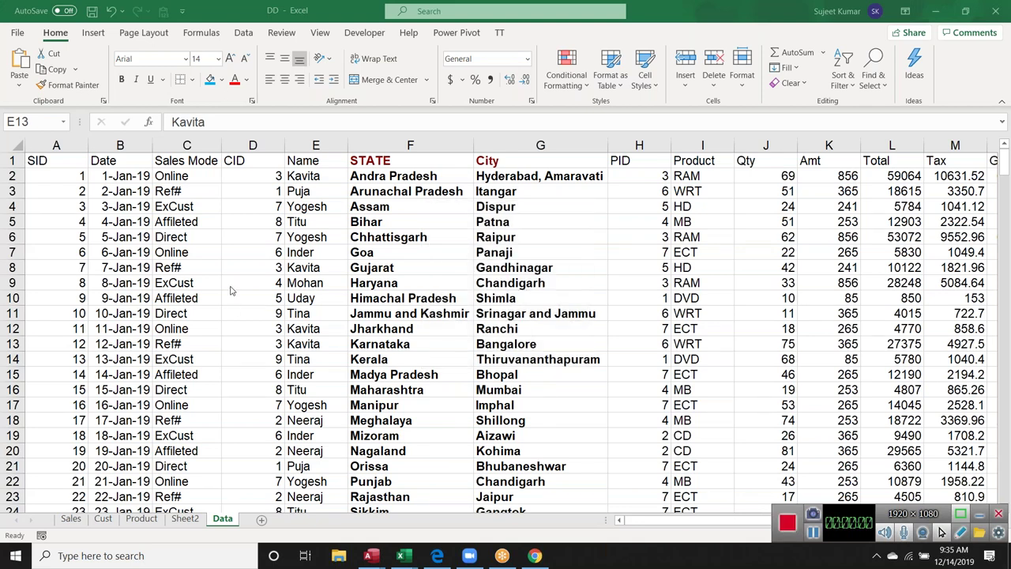
- Insert an empty PivotTable from the Data sheet's records onto a new worksheet, Sheet4
key("ctrl+Home")
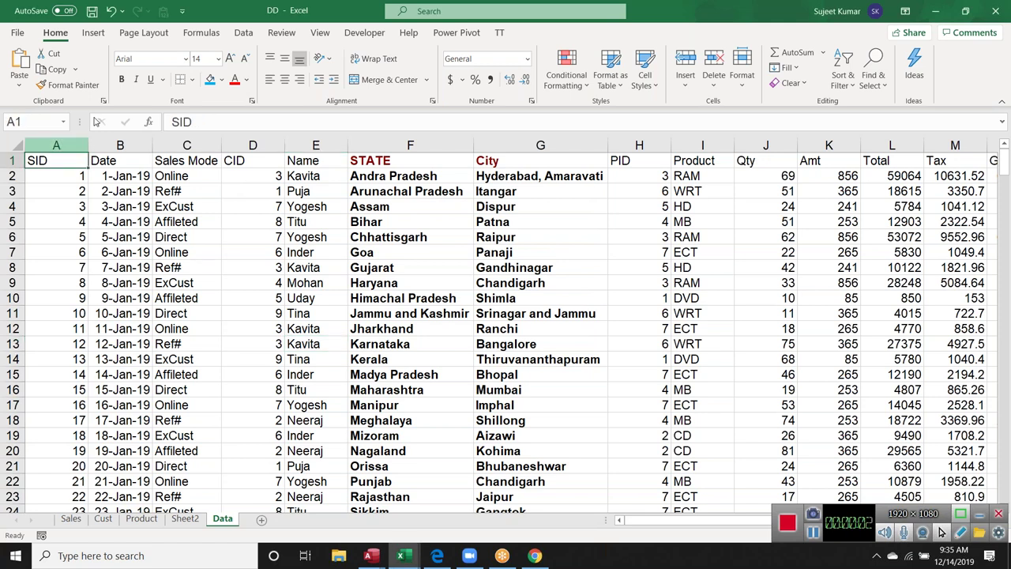
left_click(92, 33)
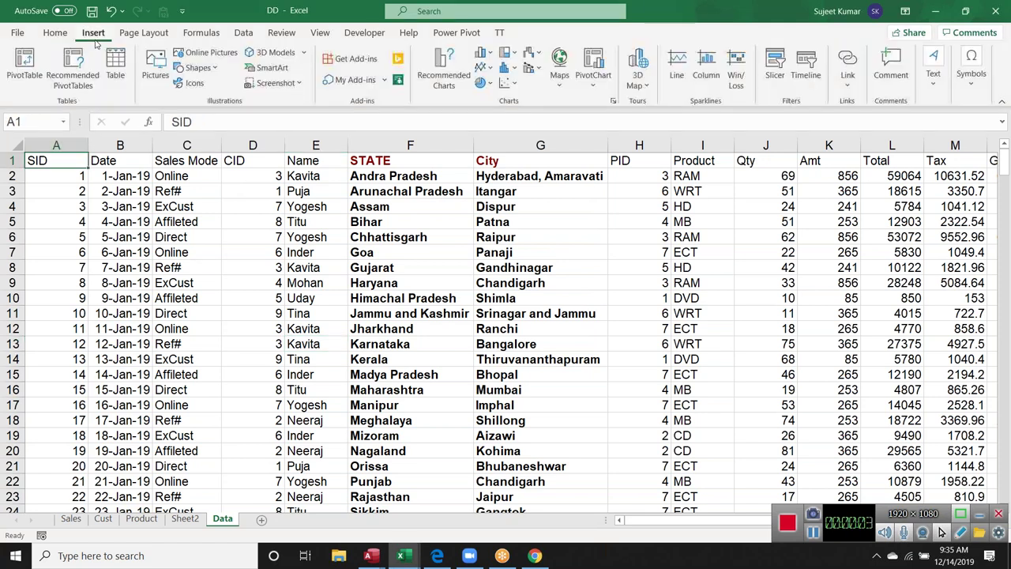
left_click(24, 68)
left_click(577, 382)
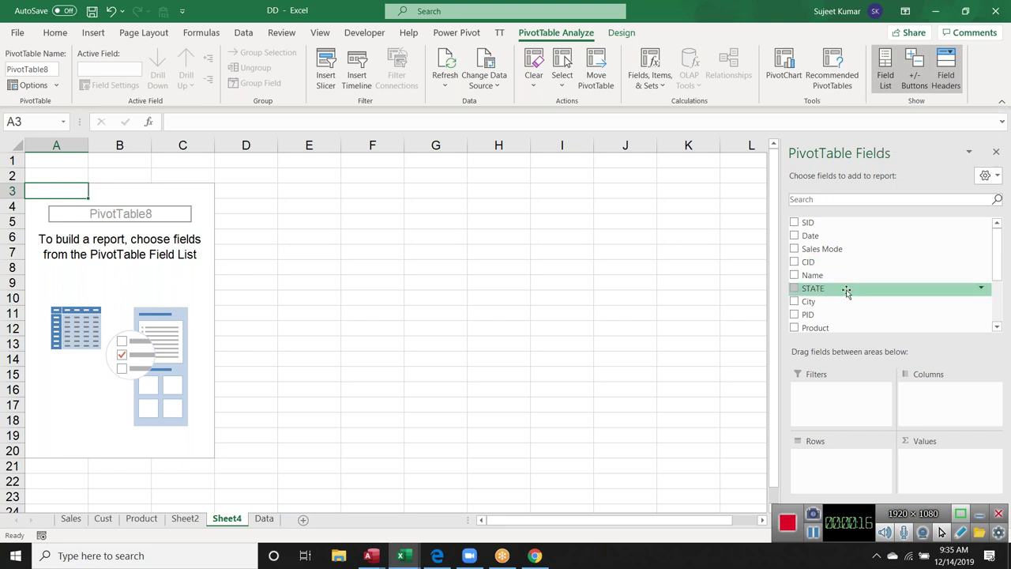
- Place Name in Rows, Qty in Values and Product in Columns of the pivot
left_click_drag(841, 275, 842, 462)
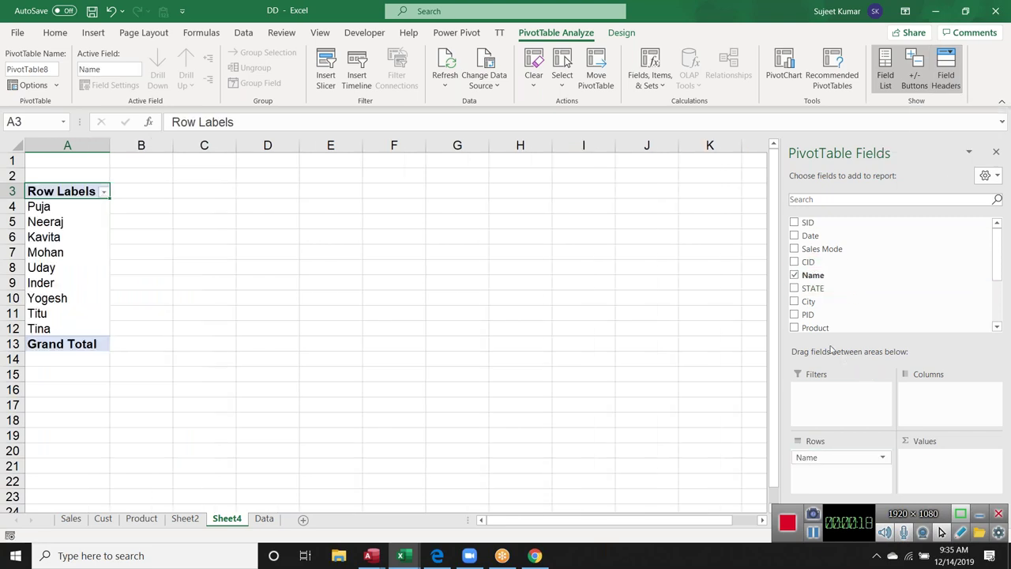
scroll(853, 332, "down", 2)
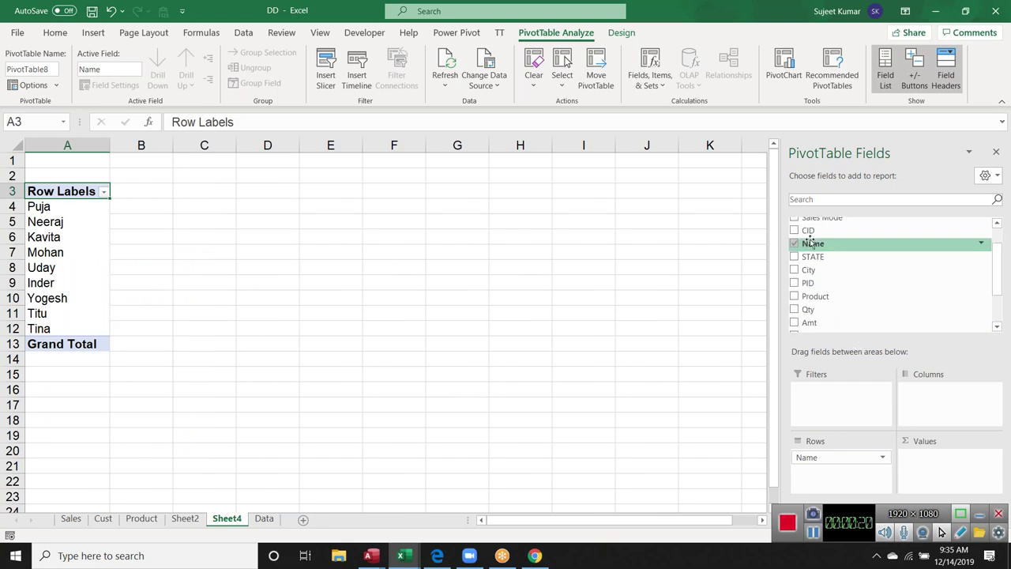
left_click_drag(825, 309, 952, 484)
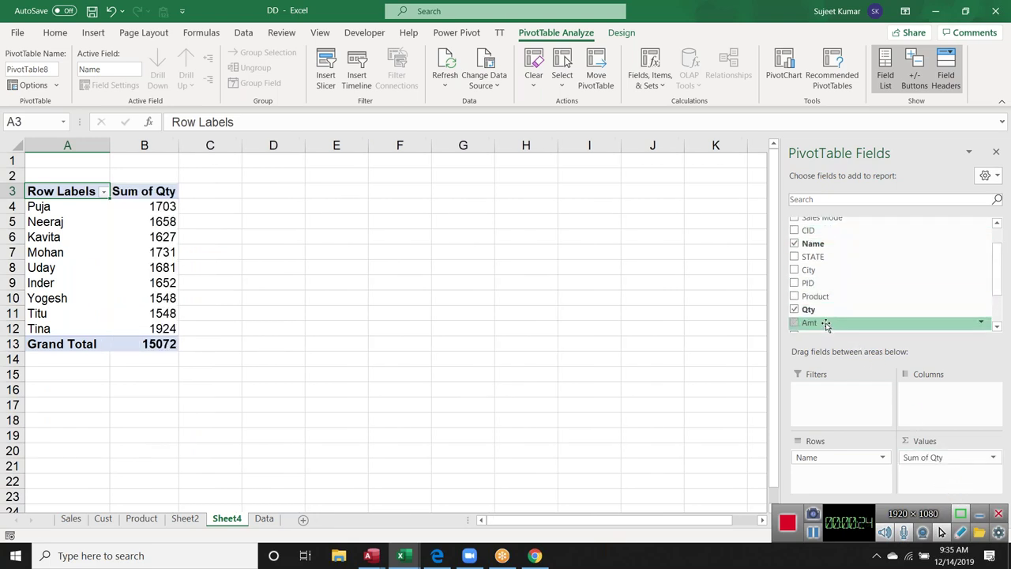
scroll(834, 285, "up", 2)
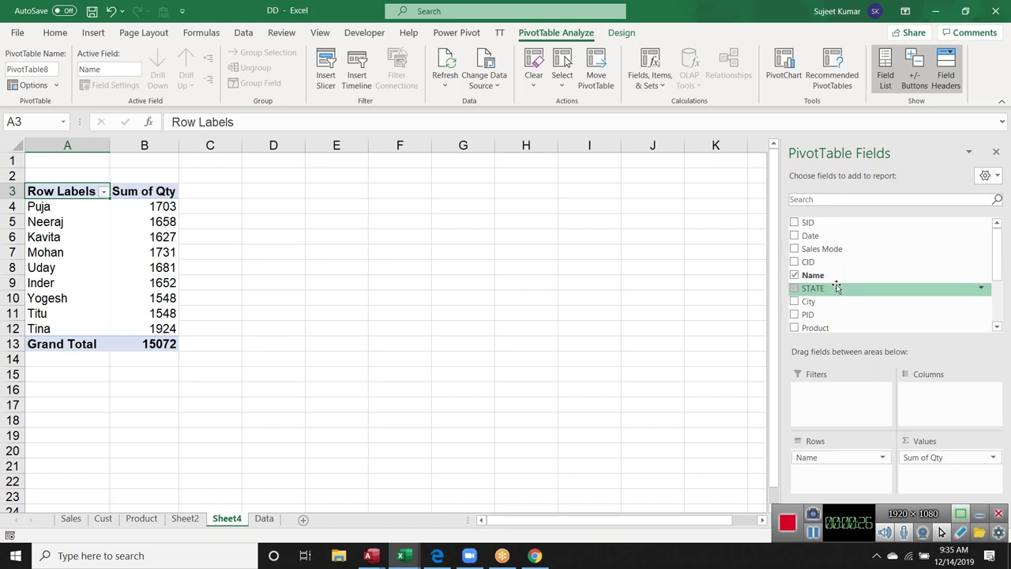
scroll(836, 288, "down", 2)
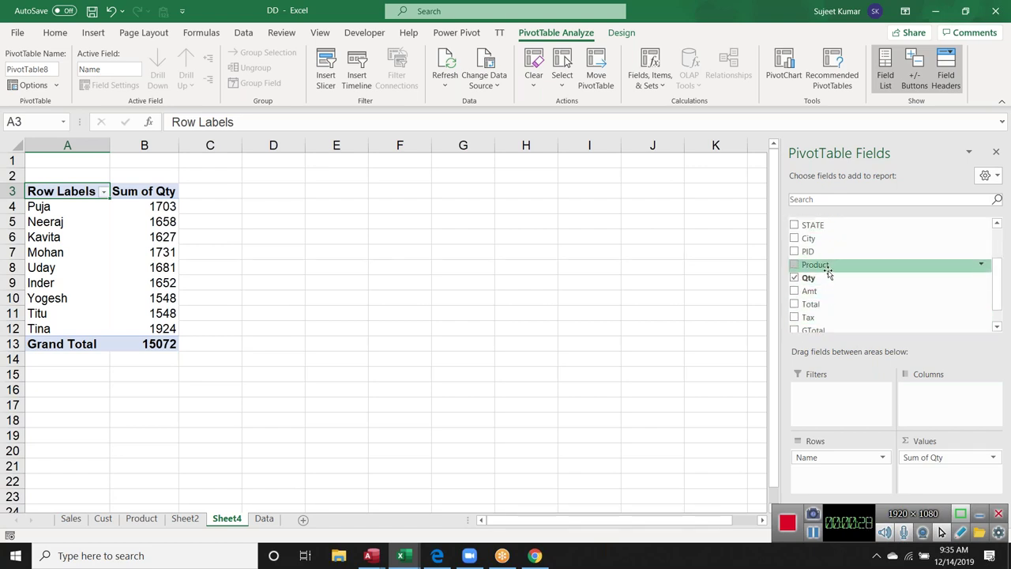
left_click_drag(828, 273, 938, 393)
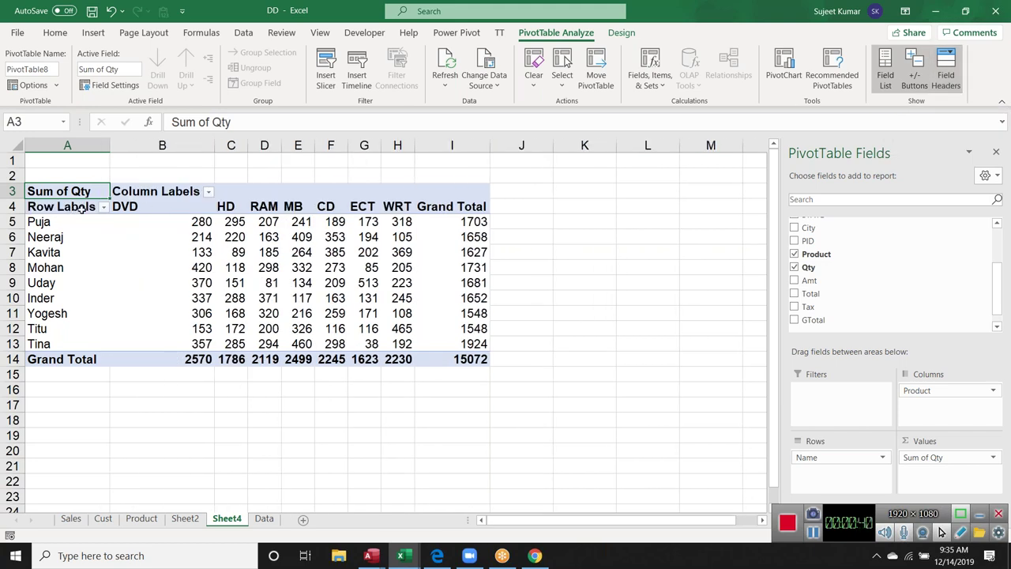
- Toggle the pivot's field headers off and on, then move Product from Columns into Rows under Name
left_click(957, 87)
left_click(957, 87)
left_click(957, 87)
left_click(957, 87)
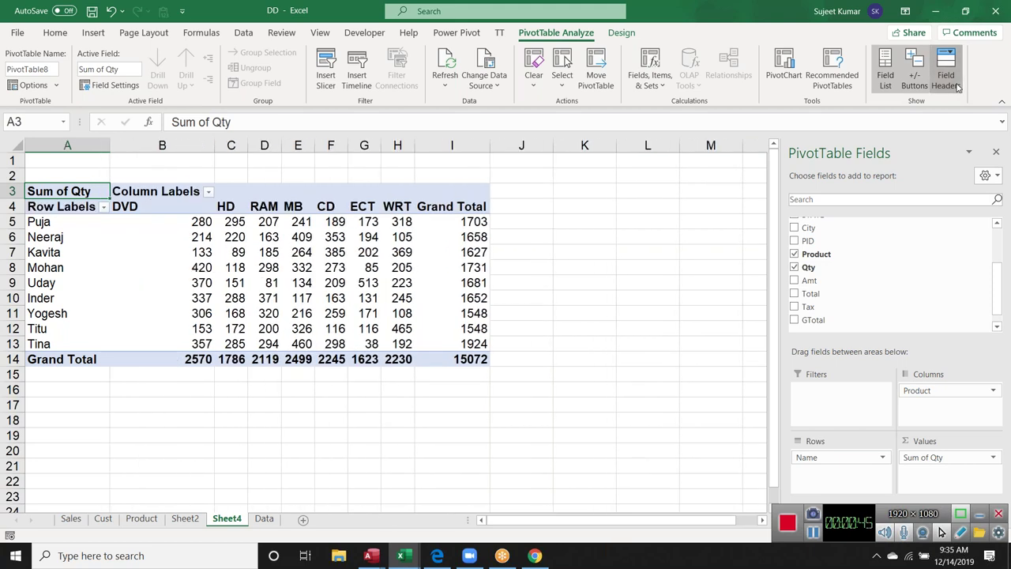
left_click(957, 87)
left_click(957, 87)
left_click(957, 87)
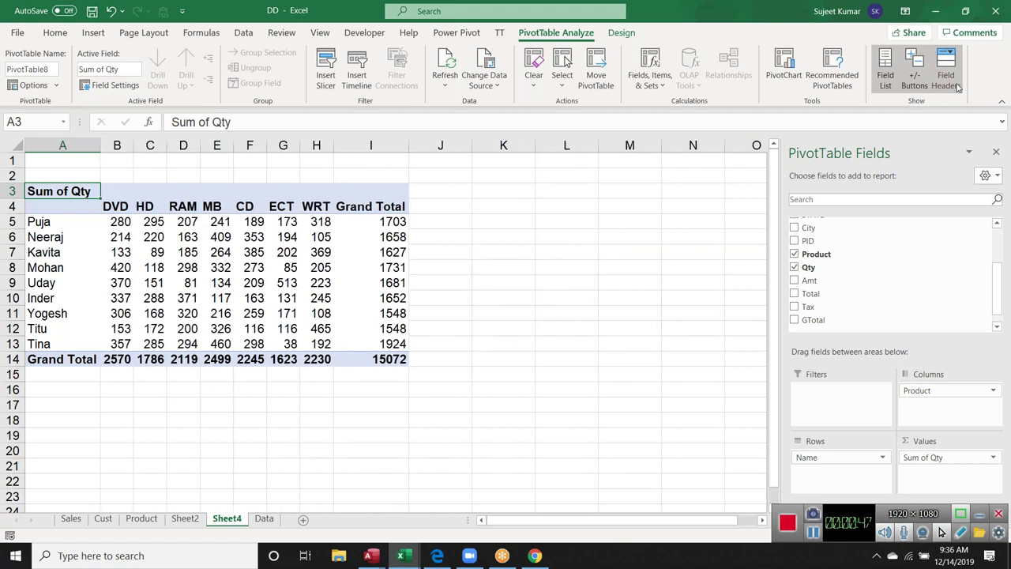
left_click(957, 87)
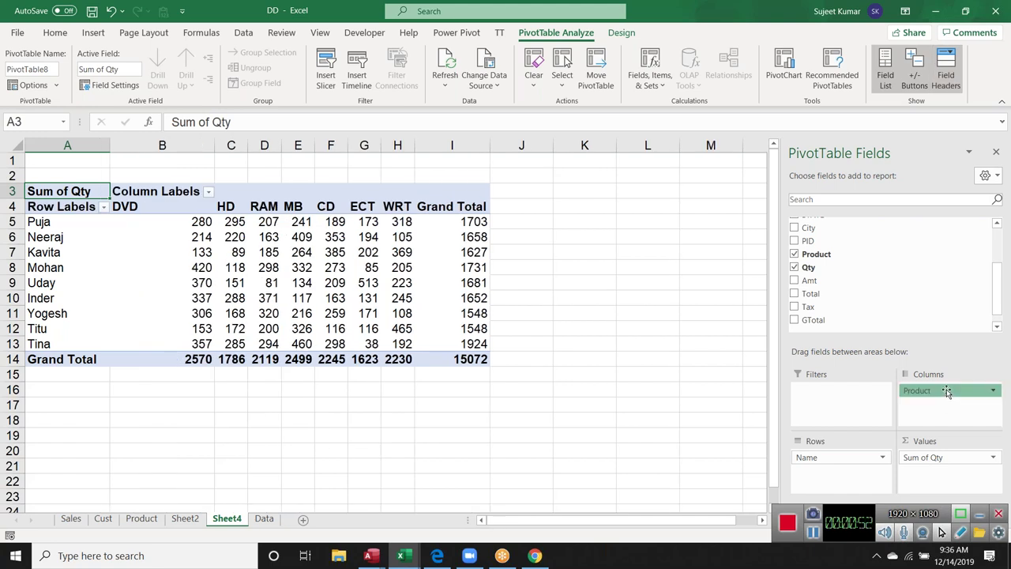
left_click(946, 390)
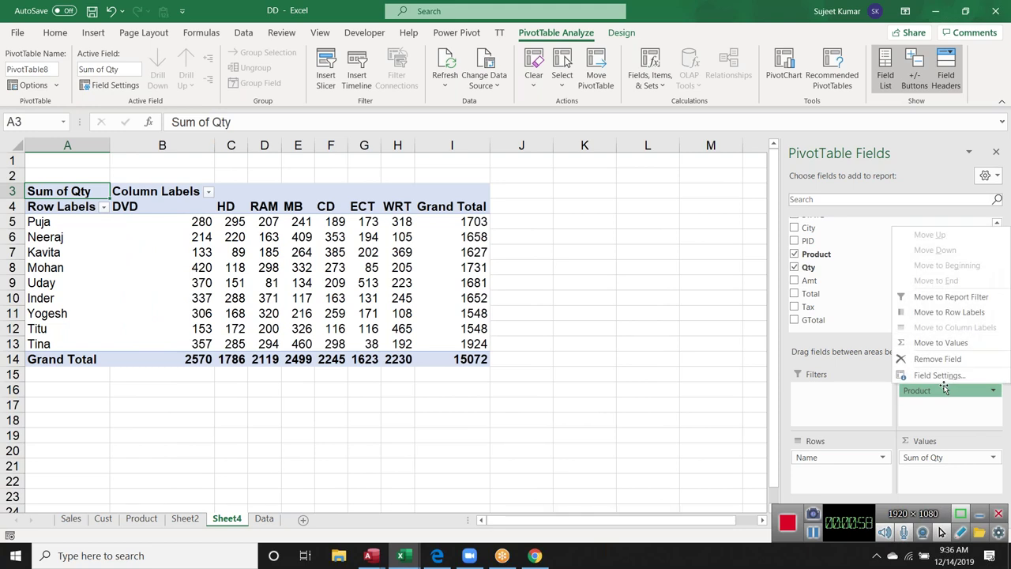
mouse_move(945, 390)
left_mouse_down()
mouse_move(857, 498)
mouse_move(840, 478)
left_mouse_up()
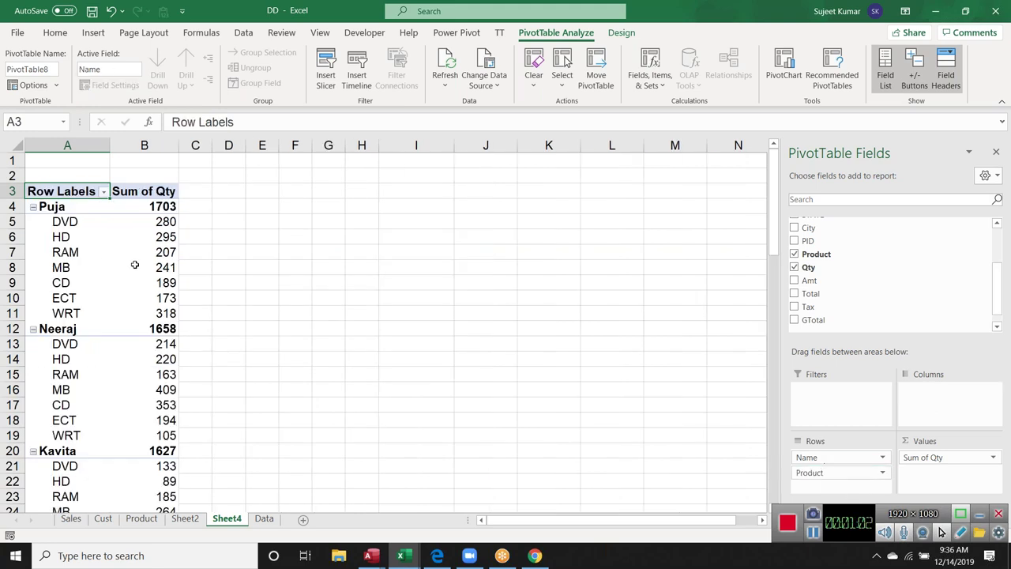
- Select Puja's total row, then collapse and re-expand Neeraj's product rows
left_click(37, 210)
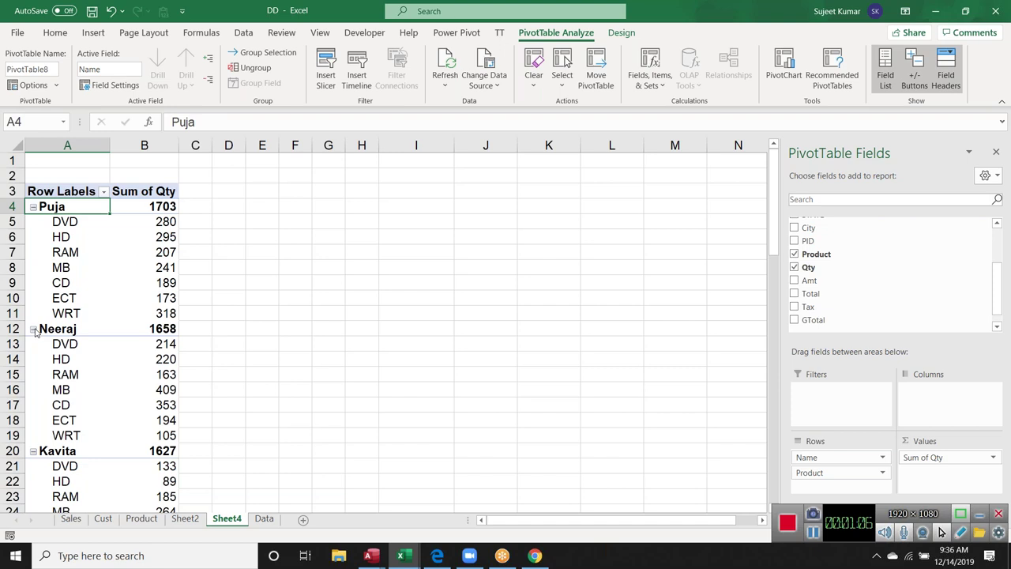
left_click(34, 330)
left_click(34, 331)
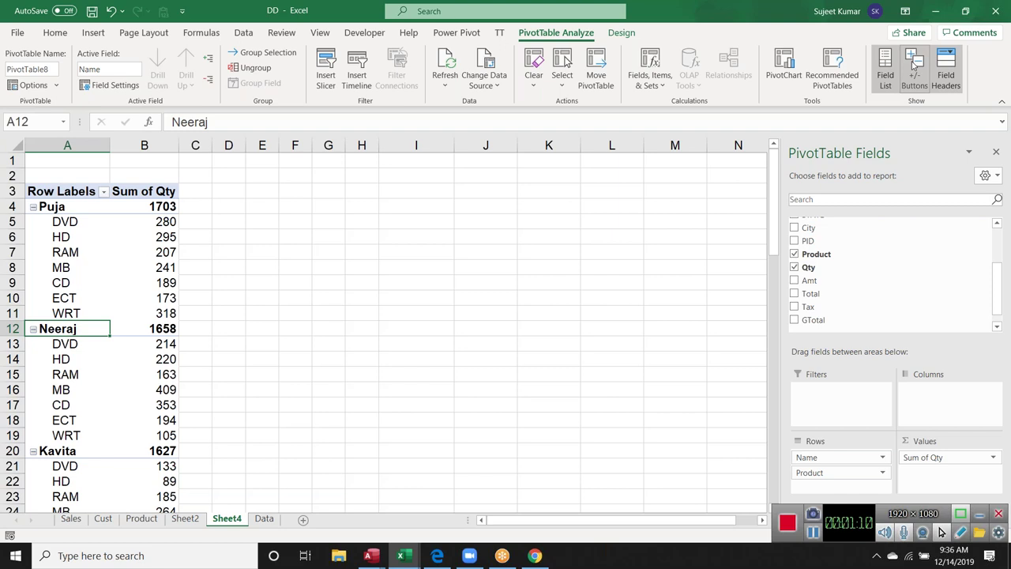
- Turn off +/- Buttons and collapse then re-expand the whole field, leaving markers hidden
left_click(913, 63)
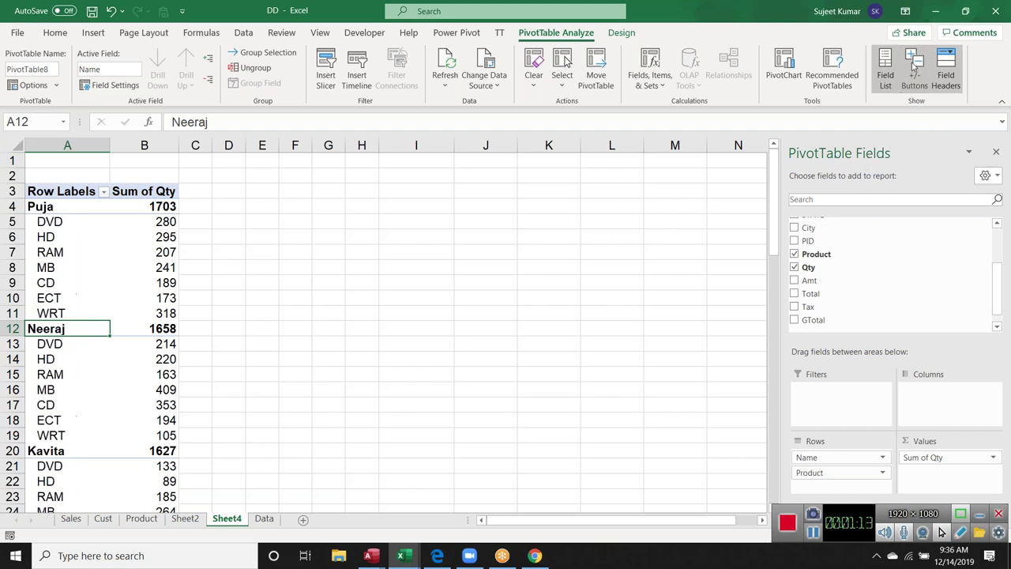
left_click(82, 234)
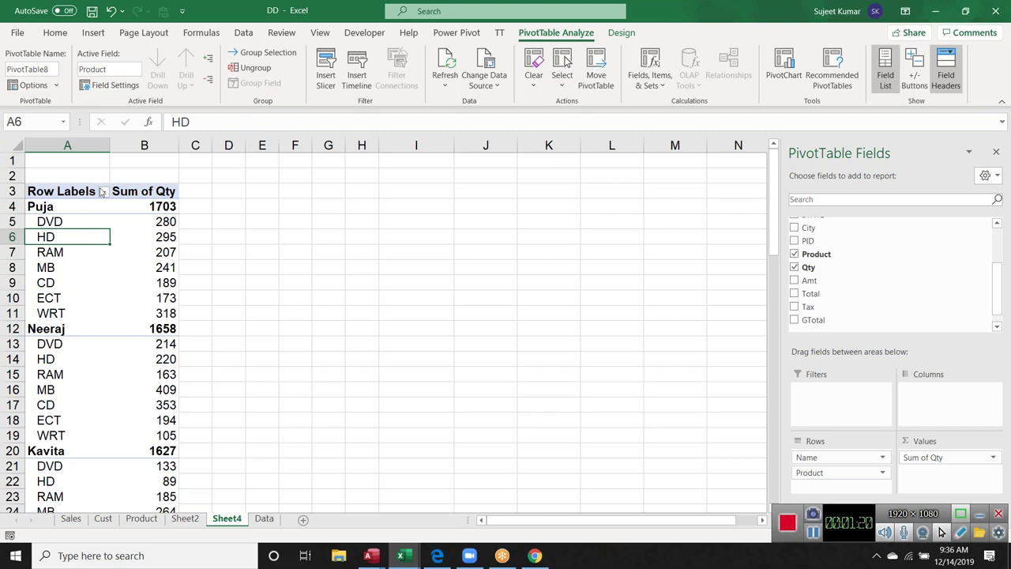
left_click(78, 212)
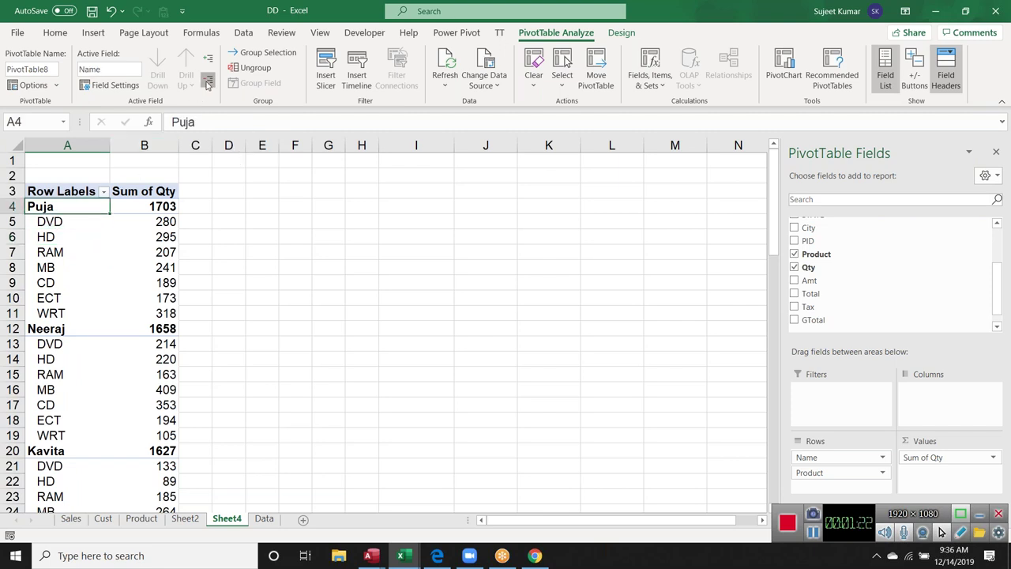
left_click(207, 83)
left_click(208, 63)
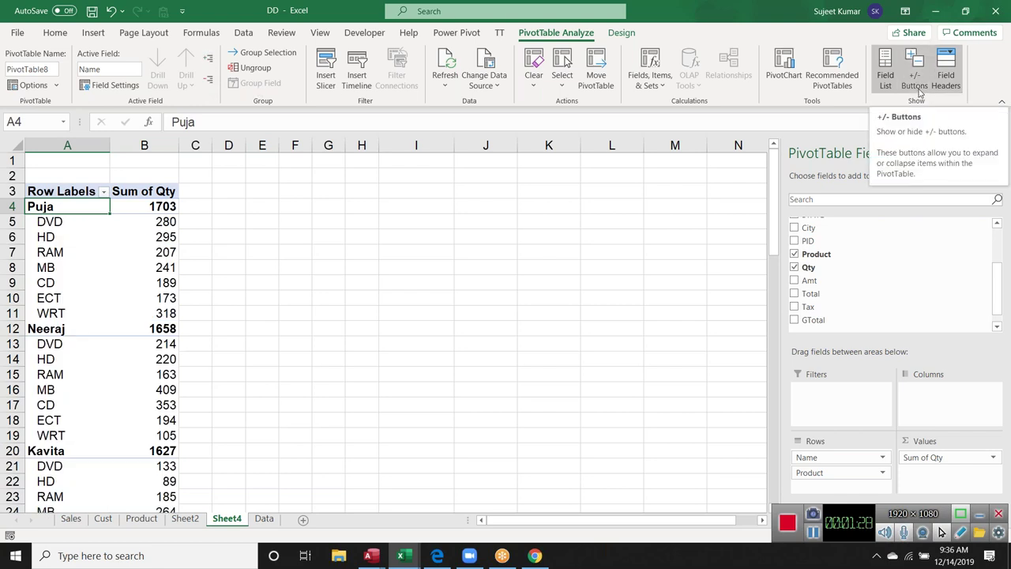
left_click(915, 75)
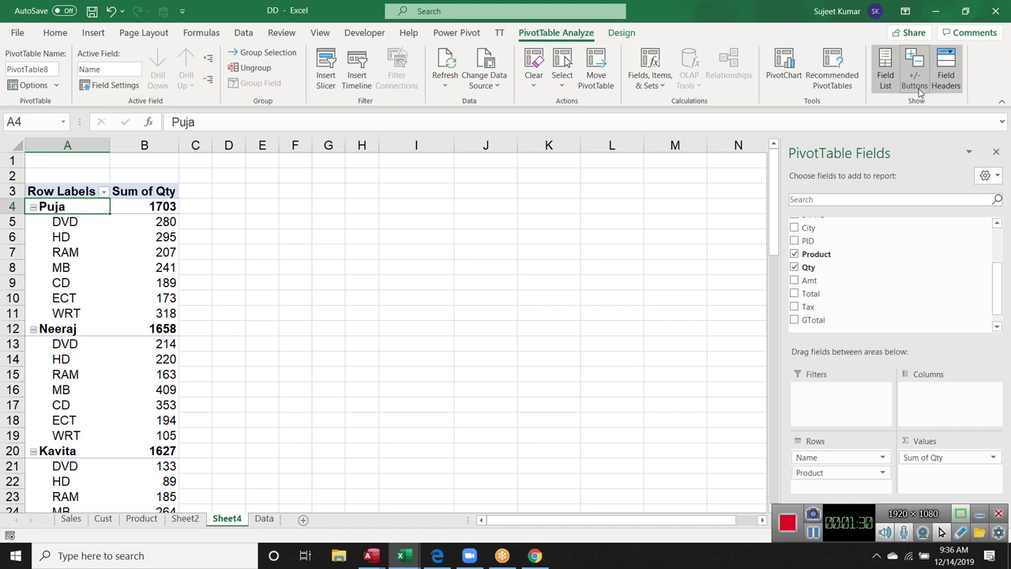
left_click(919, 91)
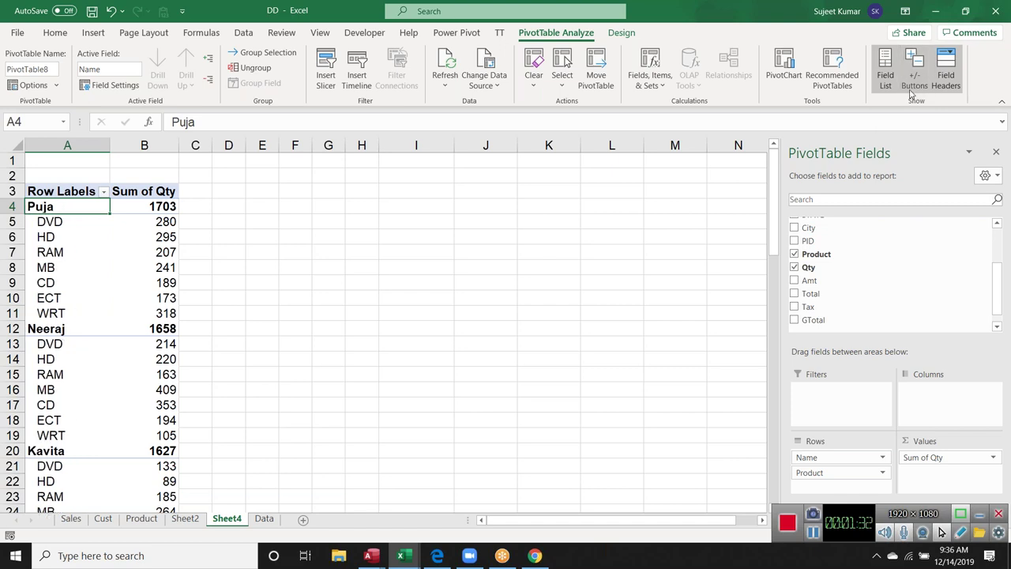
- Reselect the pivot at the RAM item and close the PivotTable field list
left_click(356, 280)
left_click(101, 255)
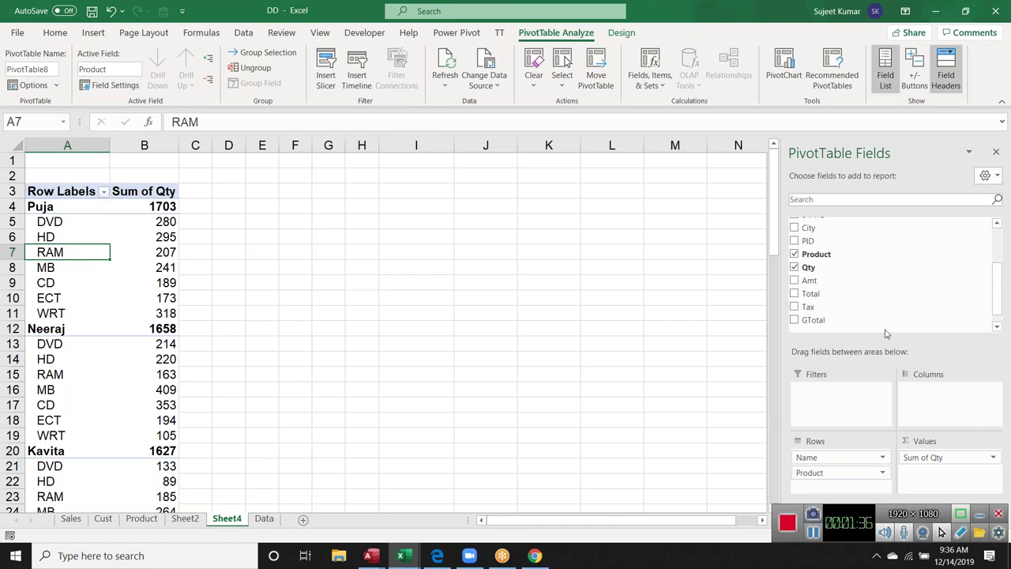
left_click(886, 94)
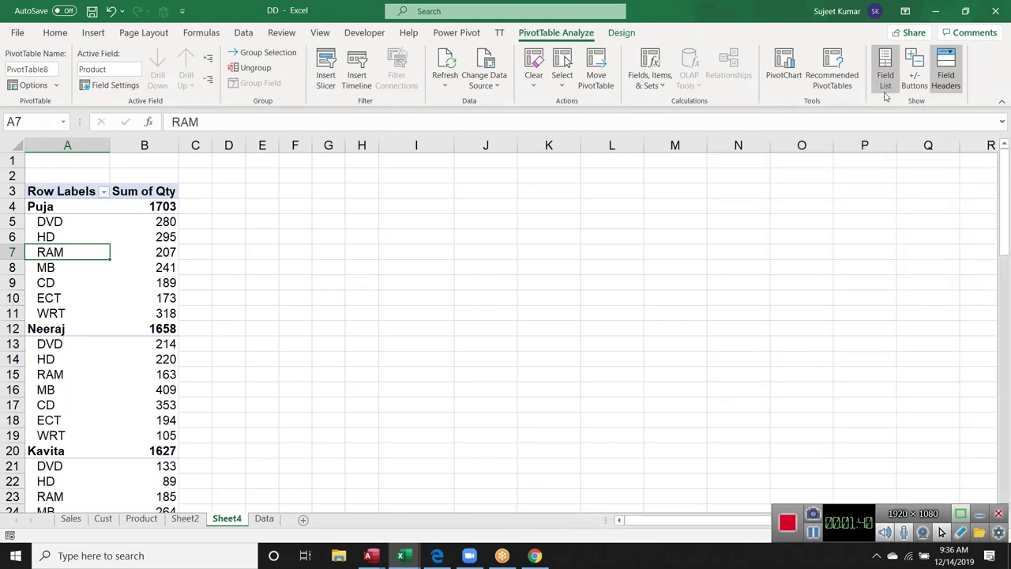
- Show and hide the field list from the shortcut menu, then reopen it and show +/- Buttons
right_click(54, 252)
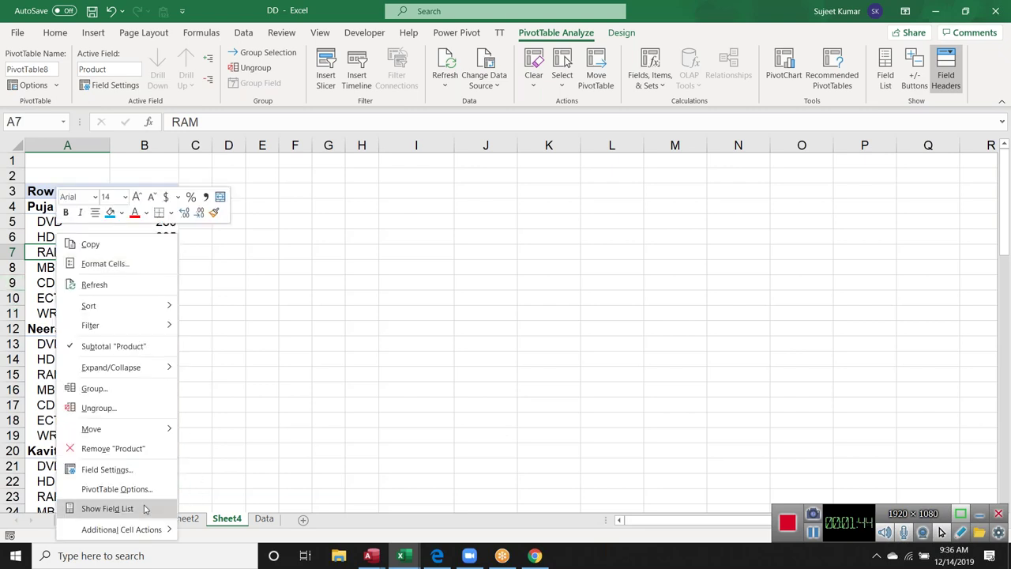
left_click(108, 509)
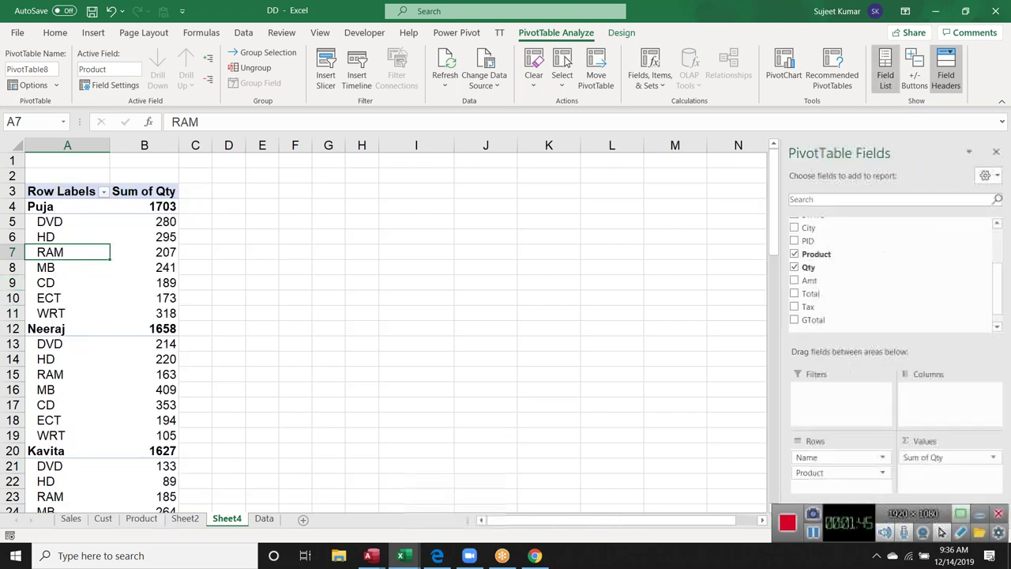
right_click(93, 253)
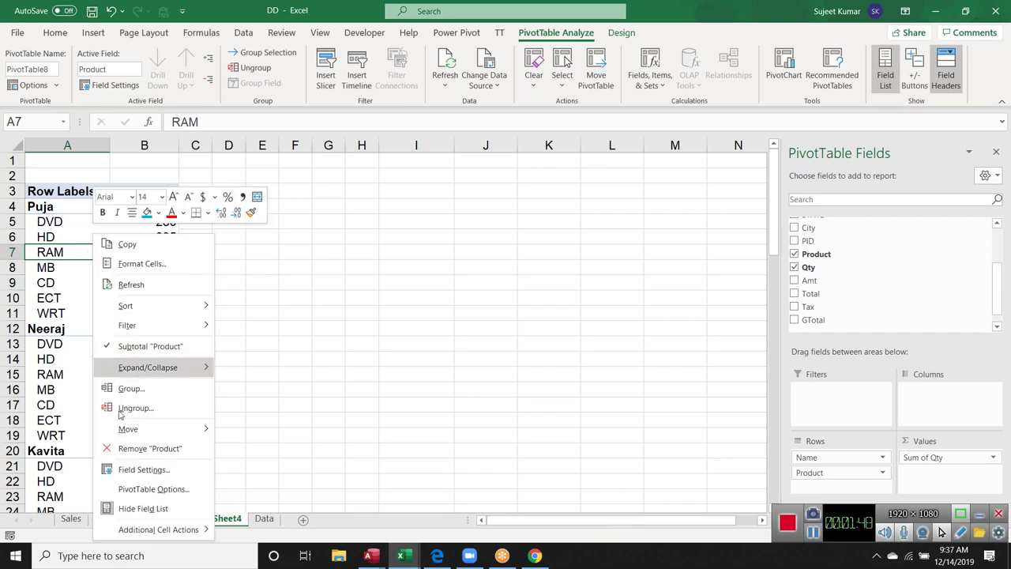
left_click(119, 508)
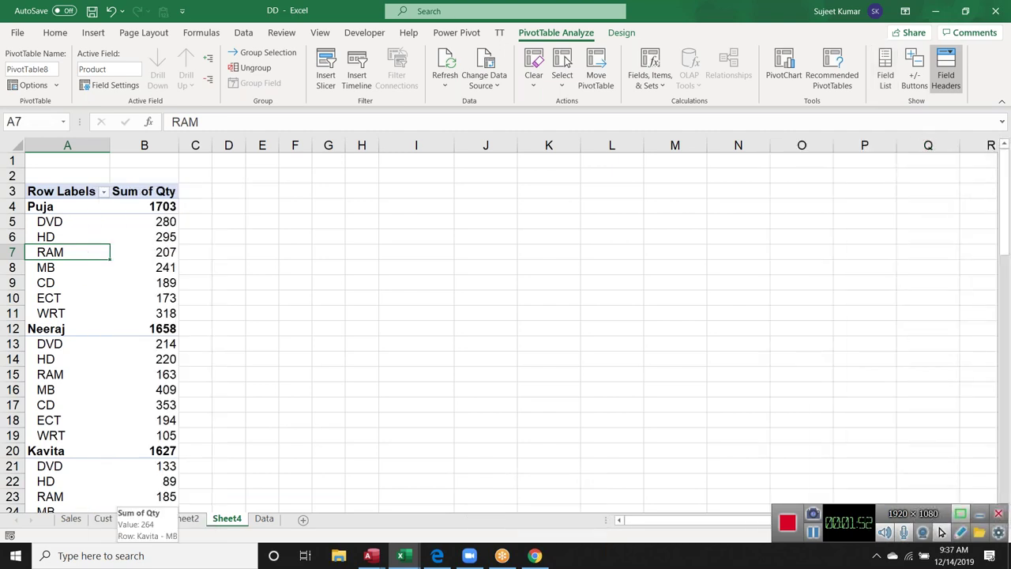
left_click(884, 79)
left_click(915, 75)
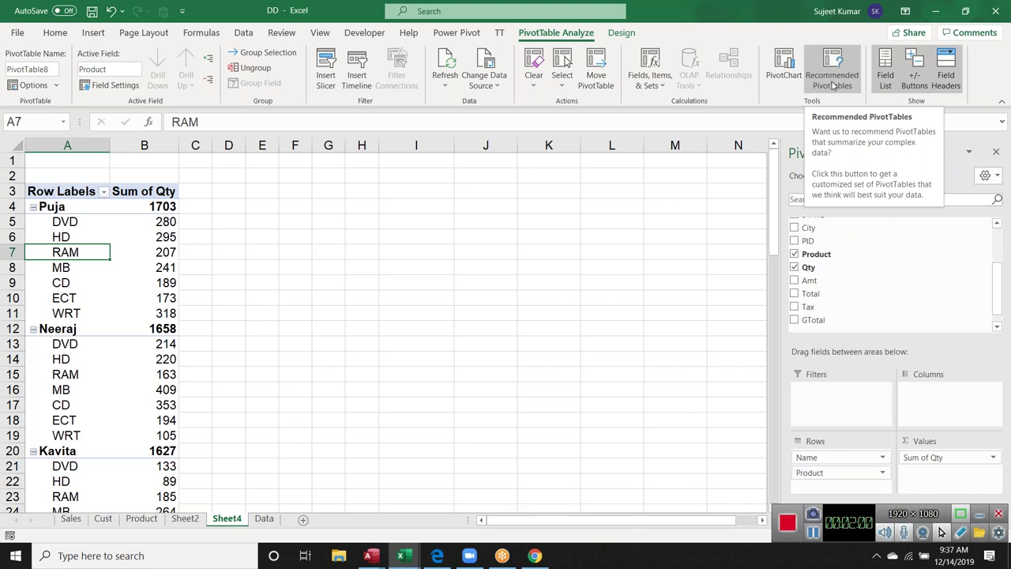
- Insert a PivotChart of Sum of Qty, widen it and move it beside the pivot table
left_click(792, 80)
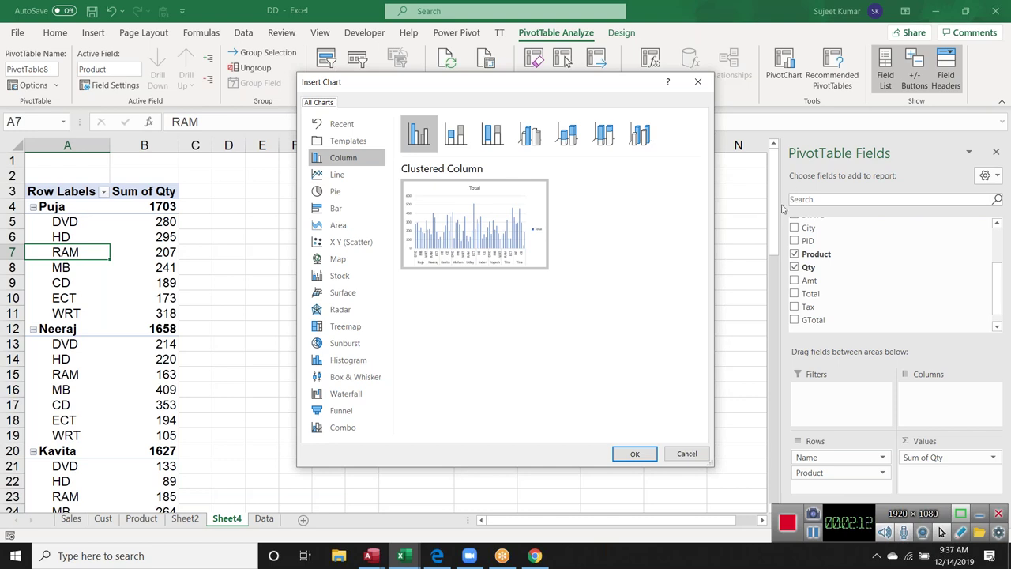
left_click(636, 455)
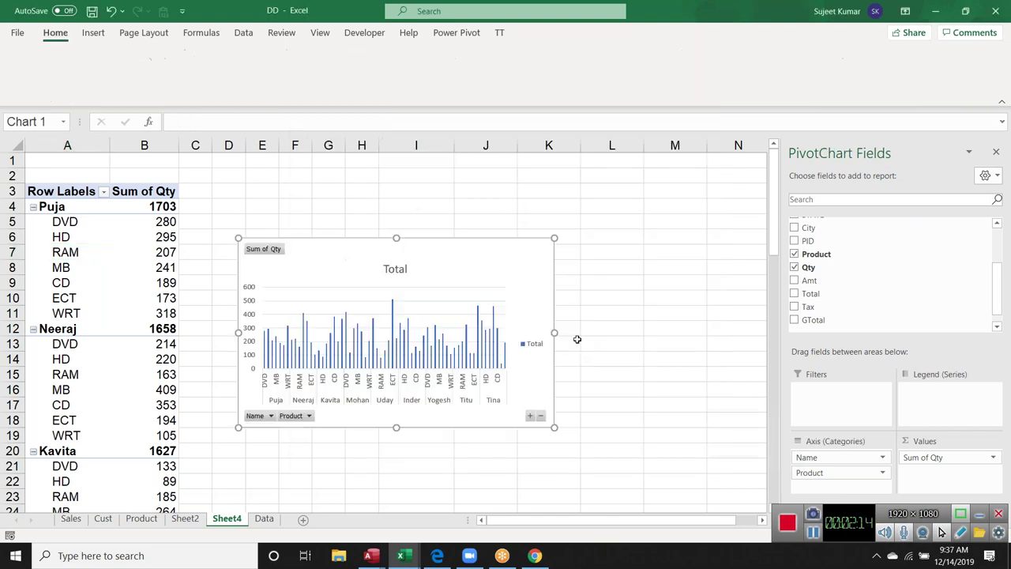
left_click_drag(554, 333, 713, 345)
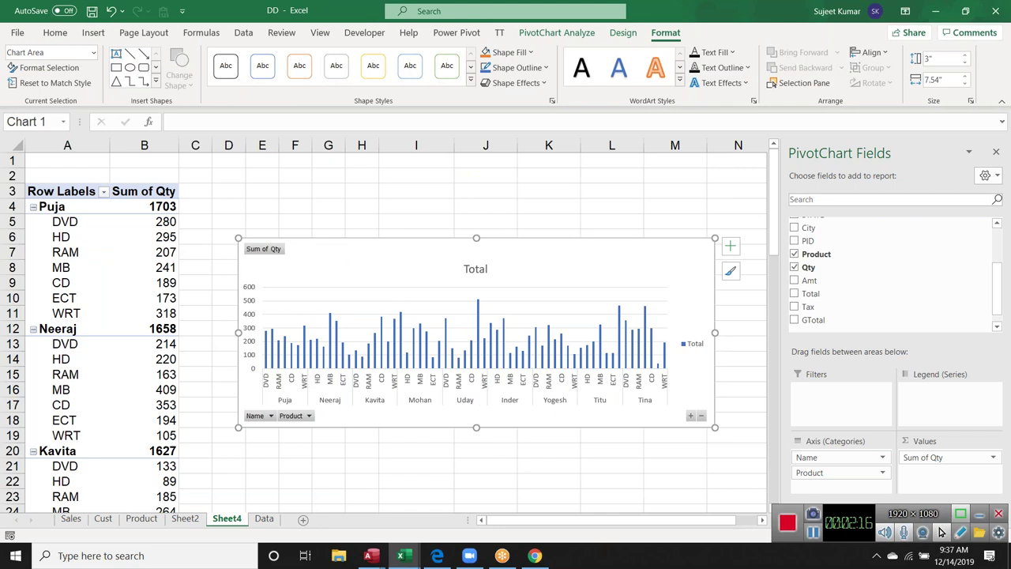
left_click_drag(540, 266, 533, 205)
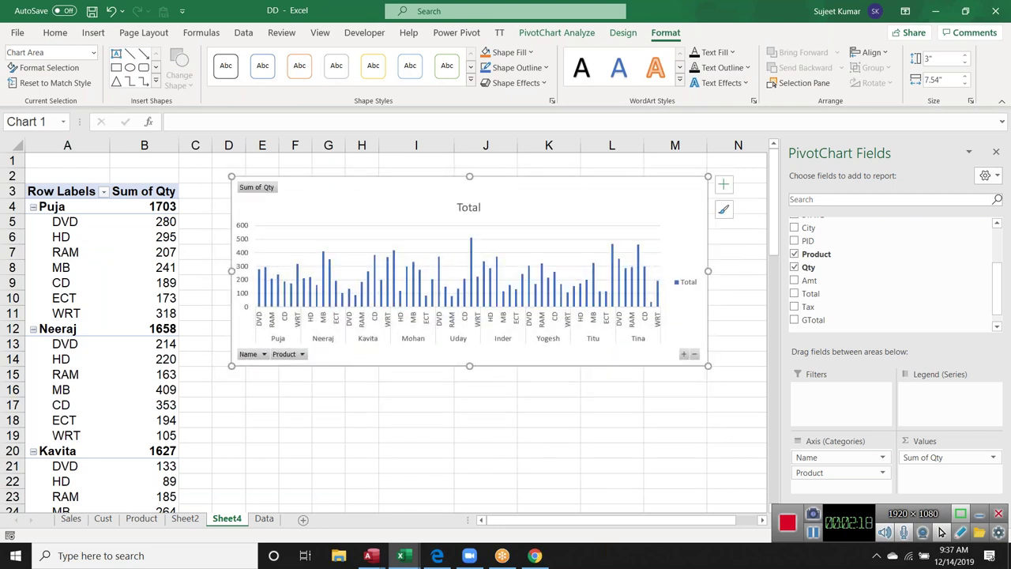
left_click_drag(231, 271, 208, 271)
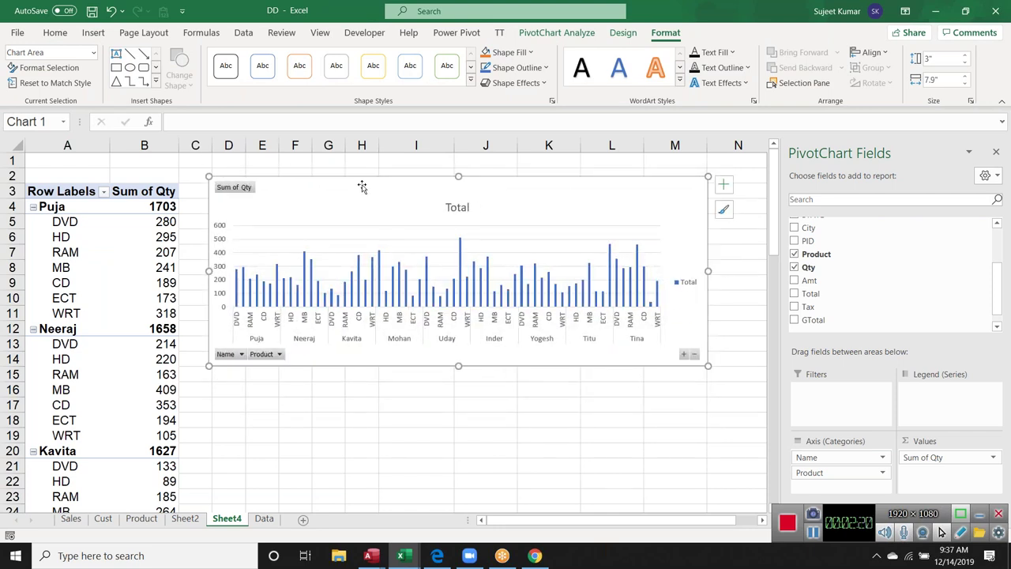
- Apply a dark chart style, then reselect the pivot chart and delete it
left_click(622, 32)
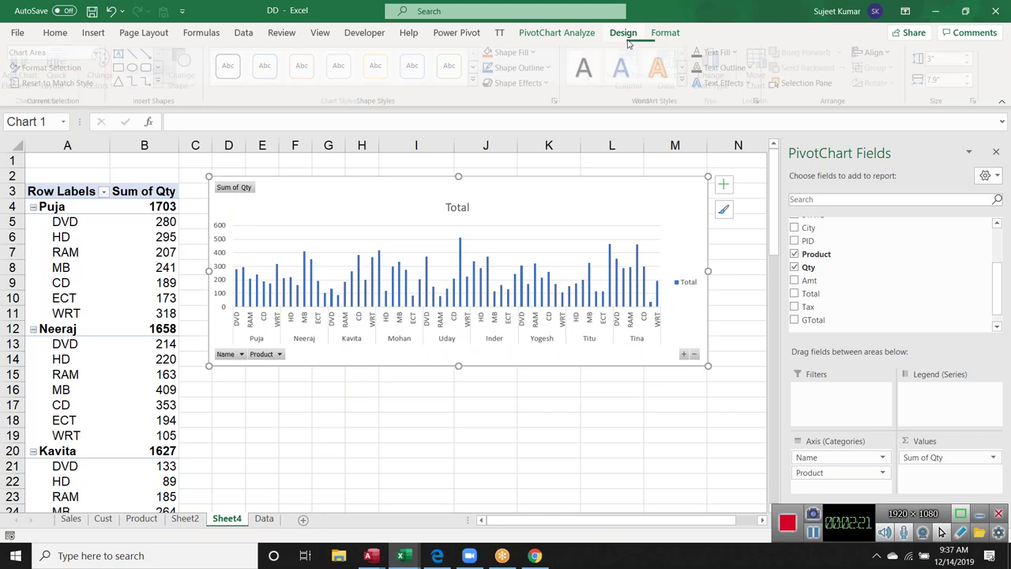
left_click(592, 67)
left_click(384, 67)
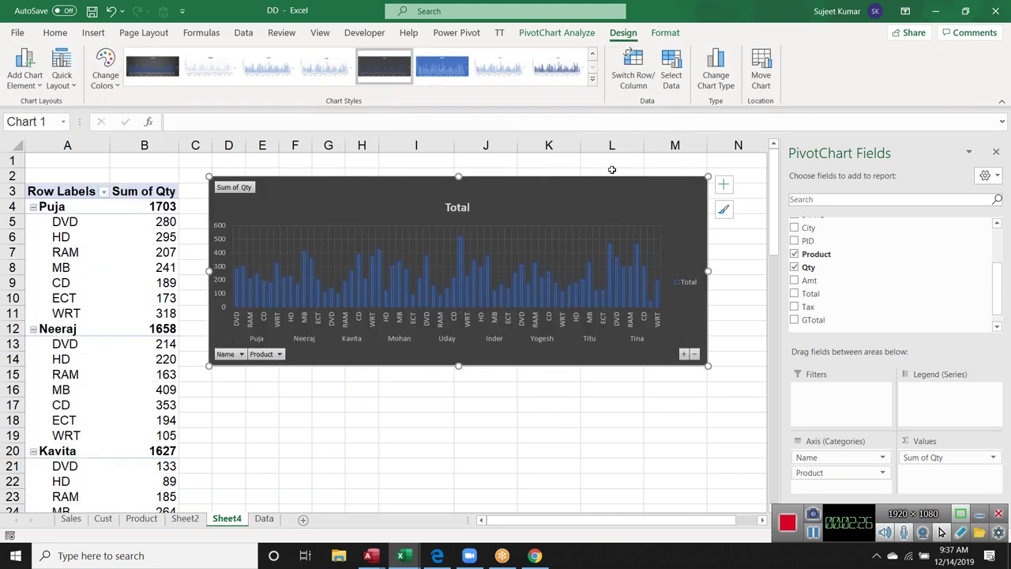
left_click(622, 420)
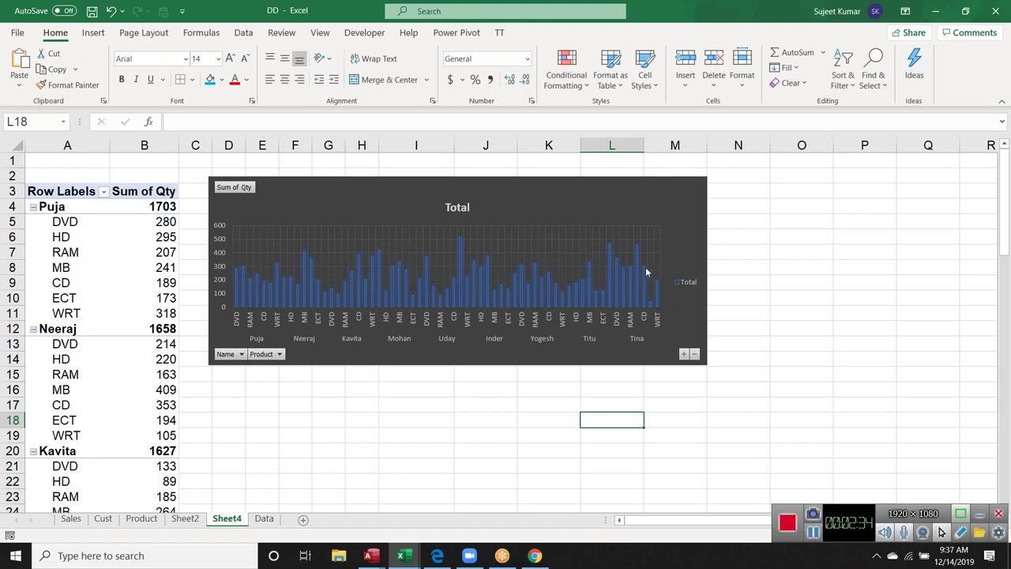
left_click(678, 216)
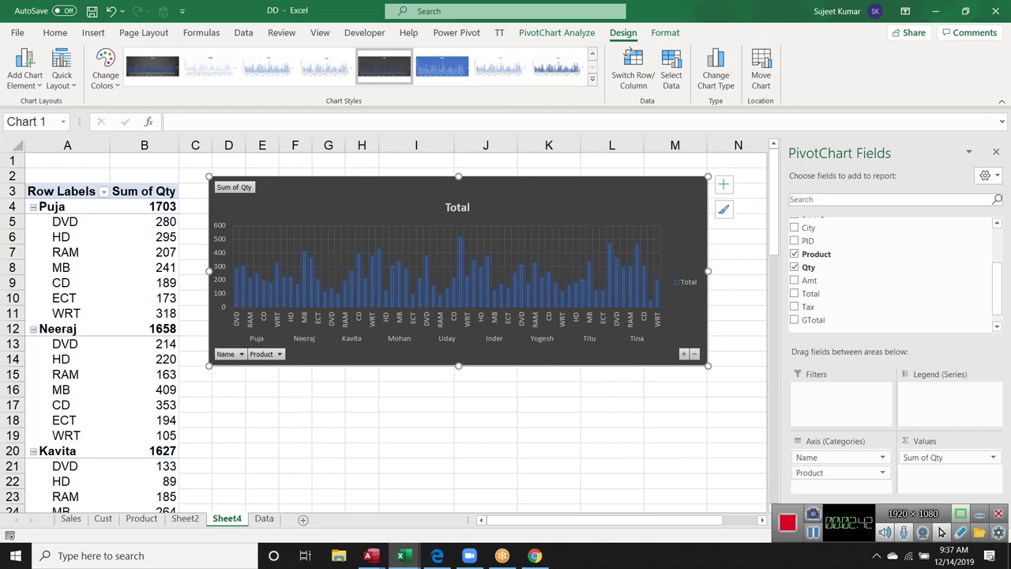
key("Delete")
- Select the value 280 in B5 and bring up the PivotTable Analyze tools
left_click(165, 222)
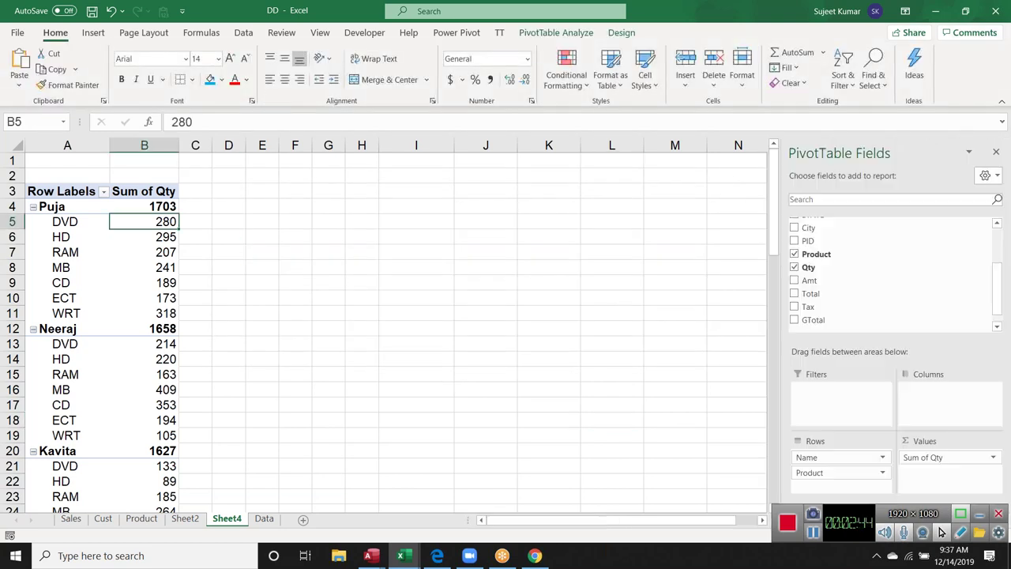
left_click(563, 35)
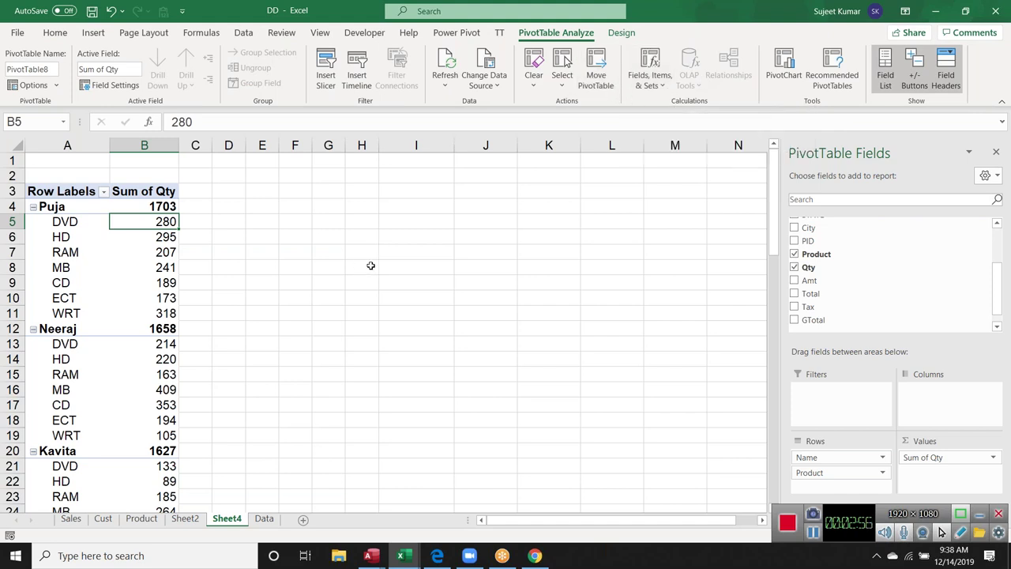
scroll(462, 431, "down", 9)
scroll(463, 430, "down", 6)
scroll(463, 429, "up", 7)
scroll(463, 429, "up", 7)
scroll(466, 428, "up", 1)
- Move the pivot table to cell E2 of the Cust sheet
left_click(598, 85)
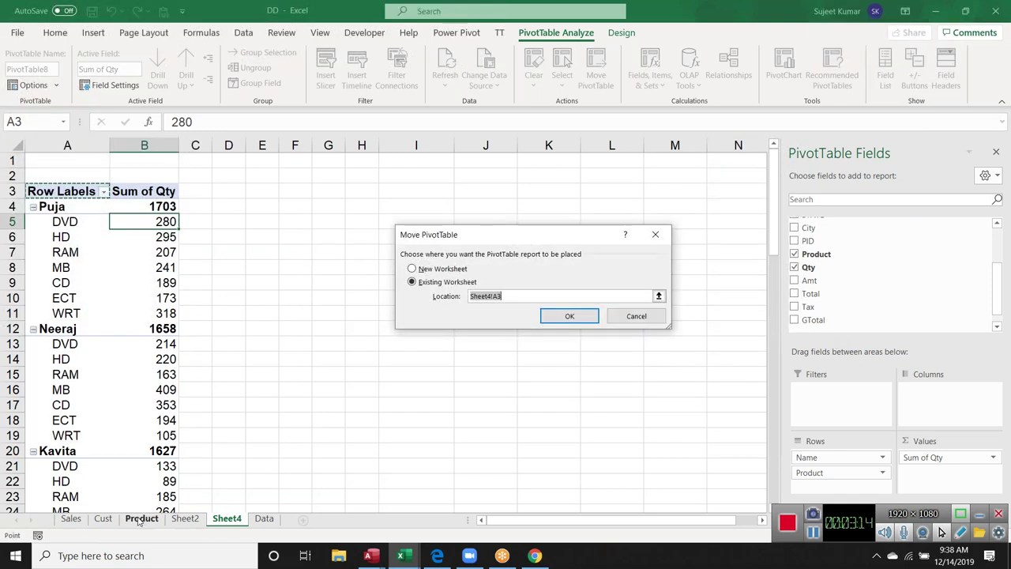
left_click(111, 521)
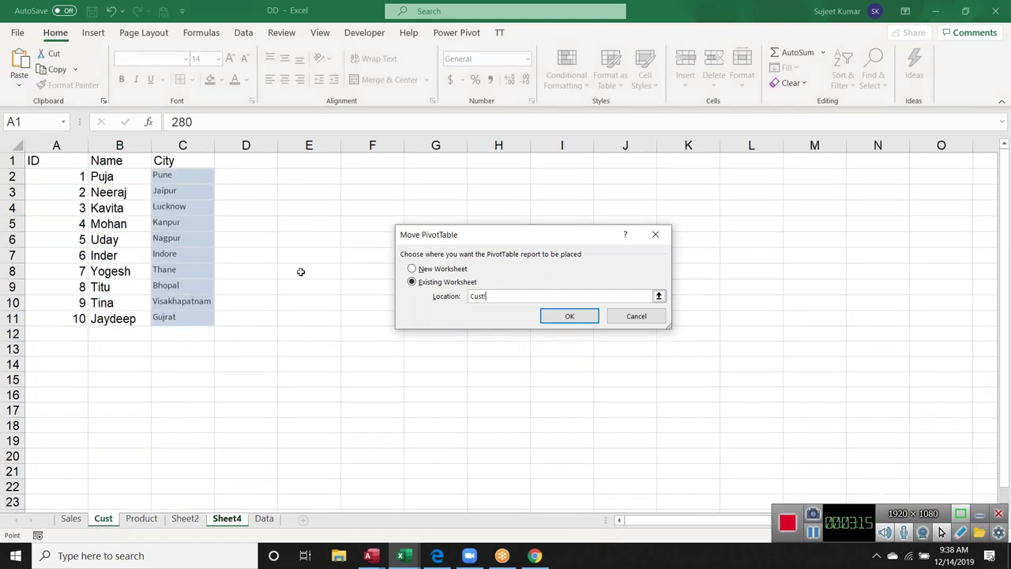
left_click(312, 177)
left_click(579, 319)
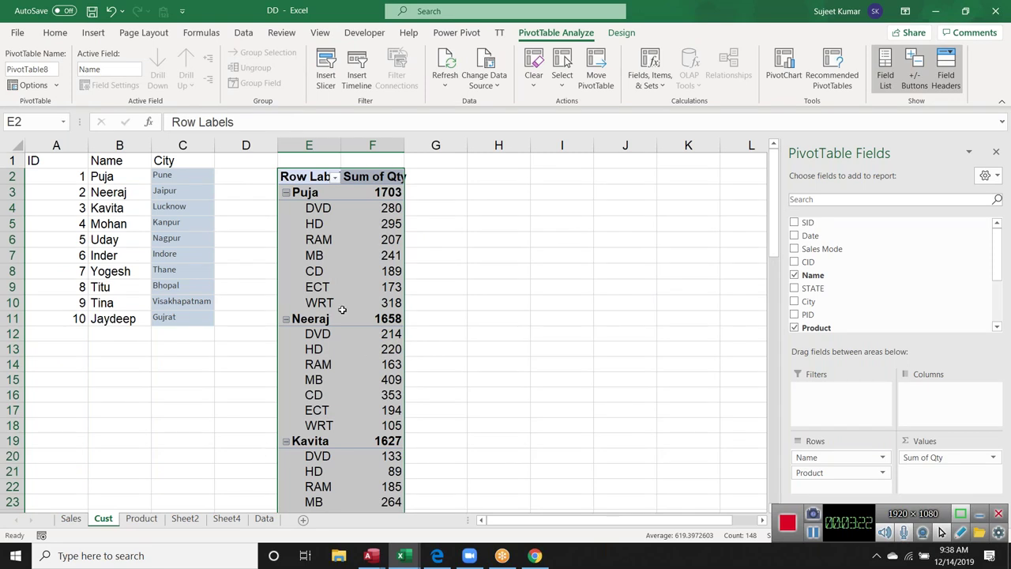
- Select the CD, Puja and MB cells in the relocated pivot
left_click(326, 277)
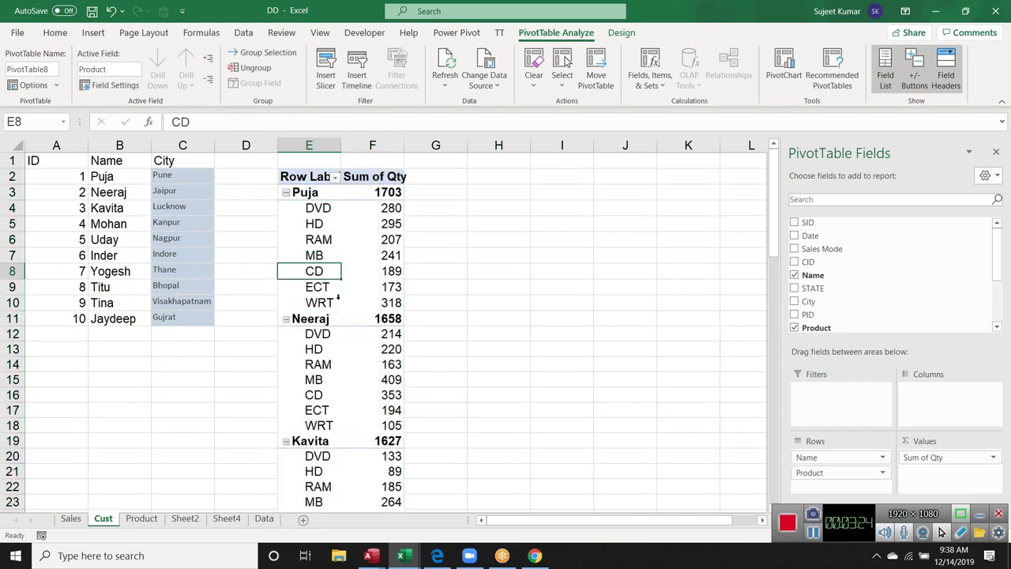
left_click(289, 192)
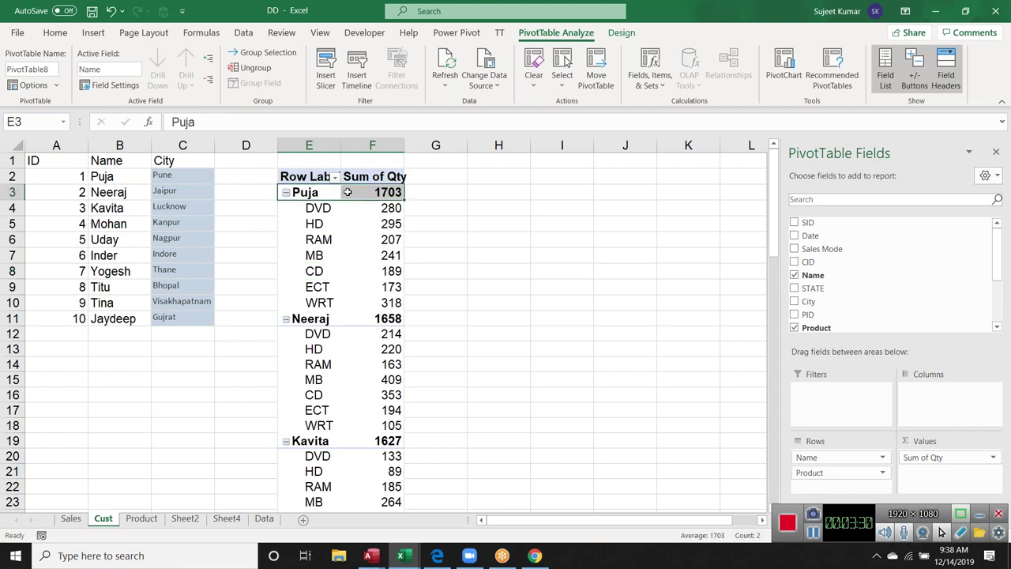
left_click(333, 260)
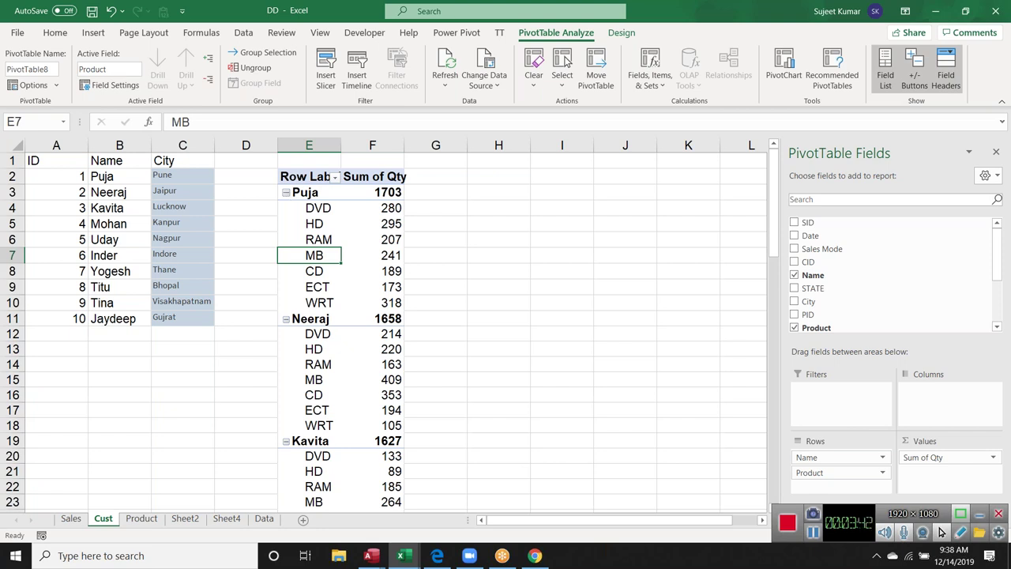
- Add Sales Mode to Columns, splitting Qty into Affileted, Direct, ExCust, Online and Ref#
left_click(287, 192)
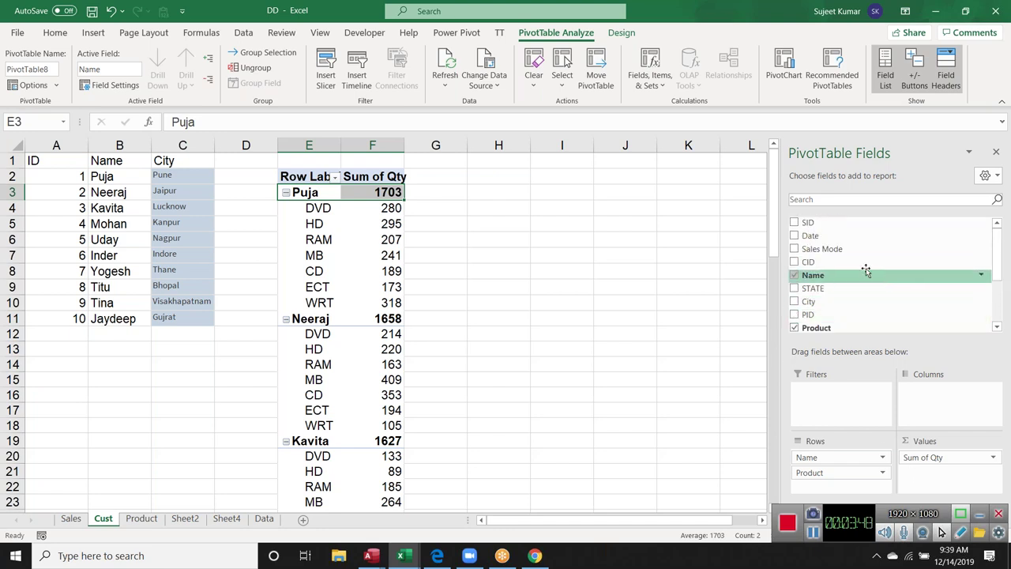
left_click_drag(854, 248, 952, 397)
left_click(458, 271)
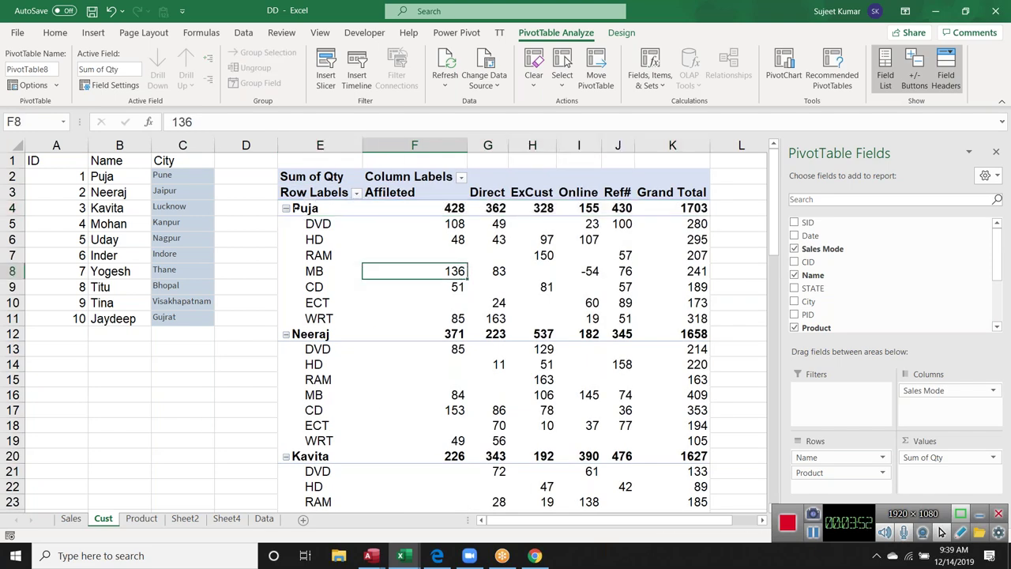
left_click(294, 207)
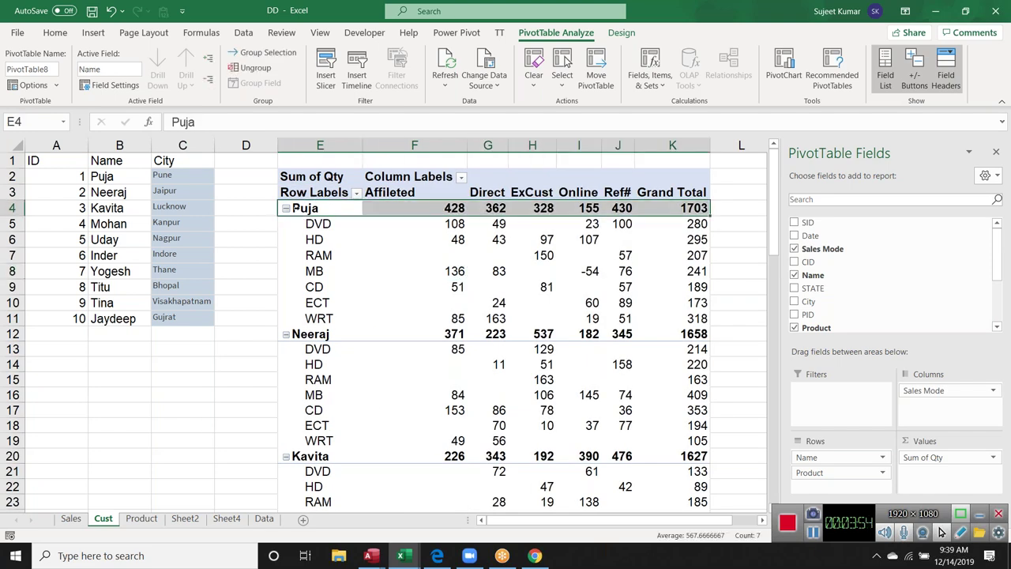
left_click(383, 256)
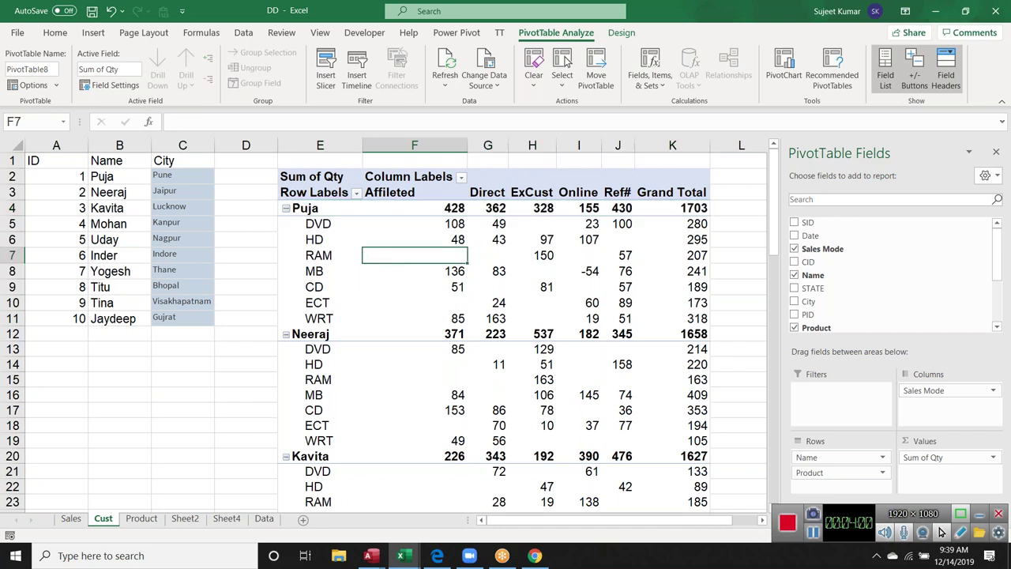
- Select Puja's label, the value 136 in F8, and all Product labels in the pivot
left_click(305, 205)
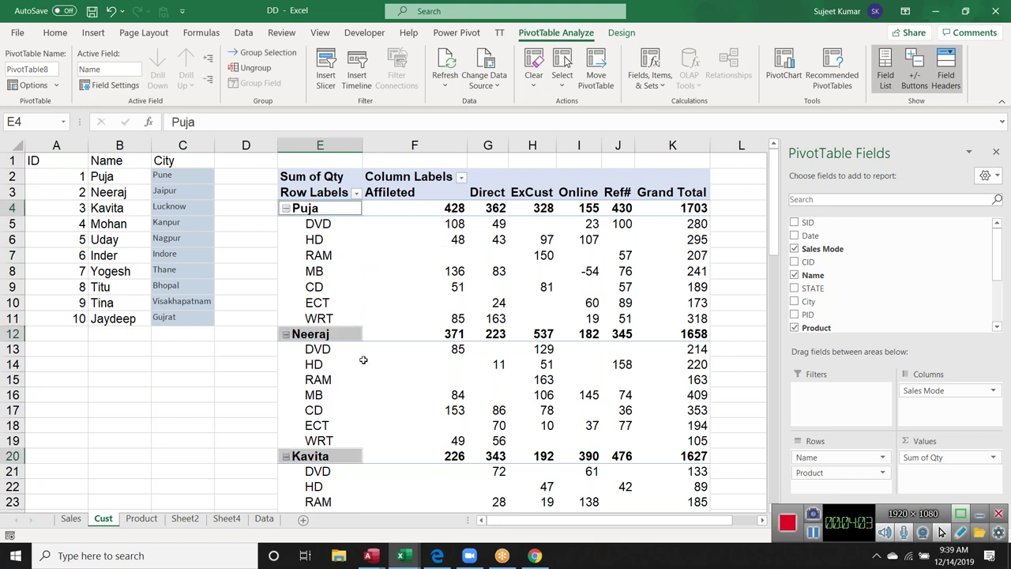
scroll(364, 359, "down", 7)
scroll(361, 339, "up", 5)
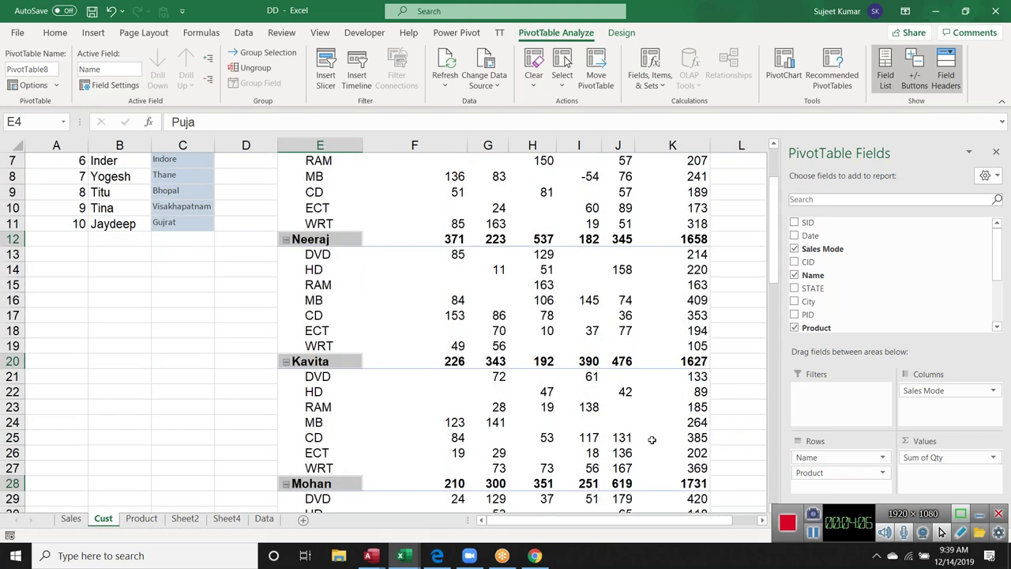
scroll(624, 411, "up", 2)
scroll(553, 387, "up", 1)
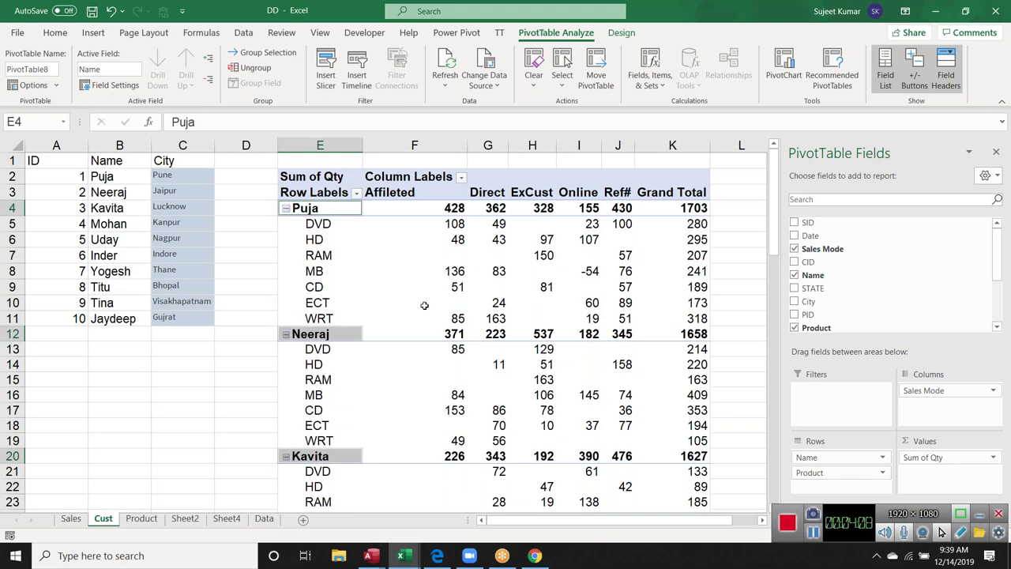
left_click(404, 277)
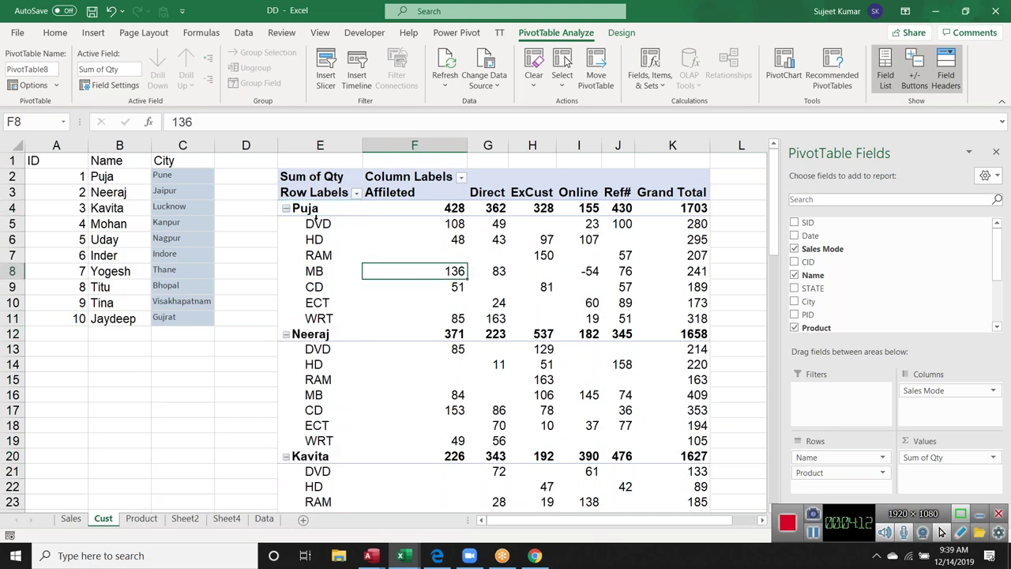
left_click(316, 218)
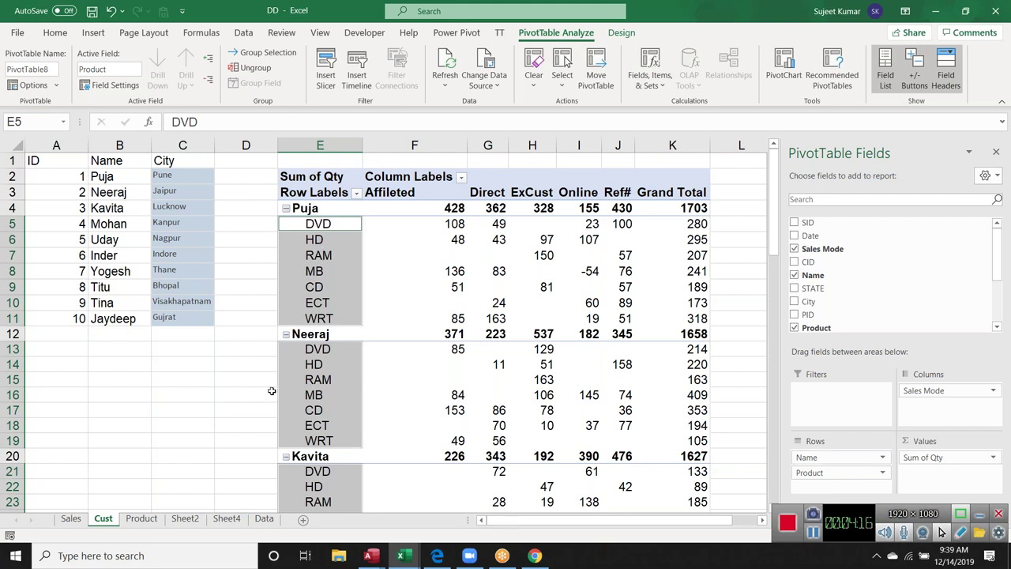
- Scroll through the split pivot and inspect the values 108 in F5 and 136 below
scroll(273, 389, "down", 1)
scroll(273, 389, "down", 3)
scroll(273, 389, "down", 10)
scroll(284, 390, "down", 4)
scroll(290, 389, "up", 4)
scroll(290, 389, "up", 7)
scroll(290, 389, "up", 3)
scroll(345, 399, "up", 4)
left_click(434, 224)
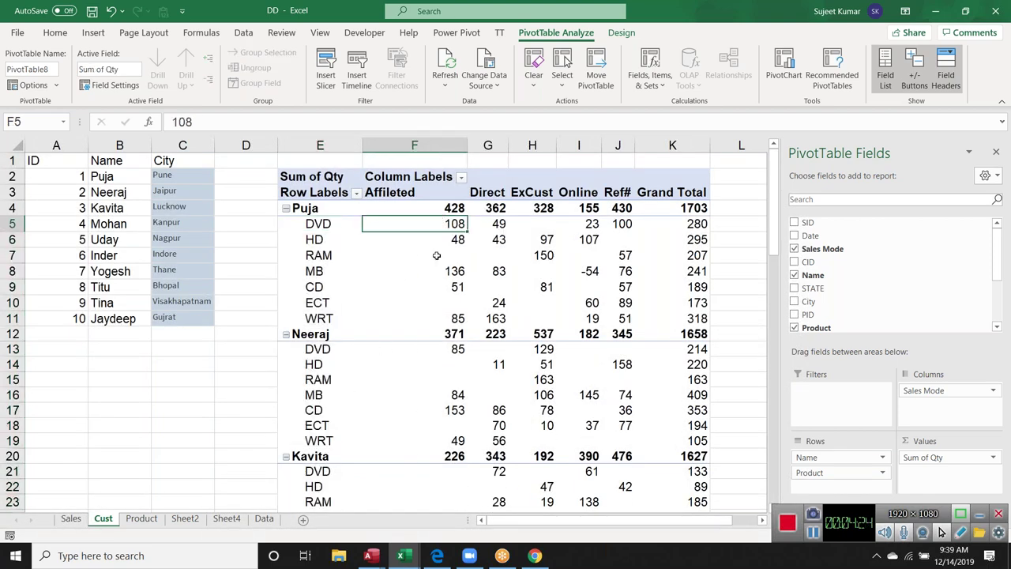
key("Down")
key("Down")
key("Down")
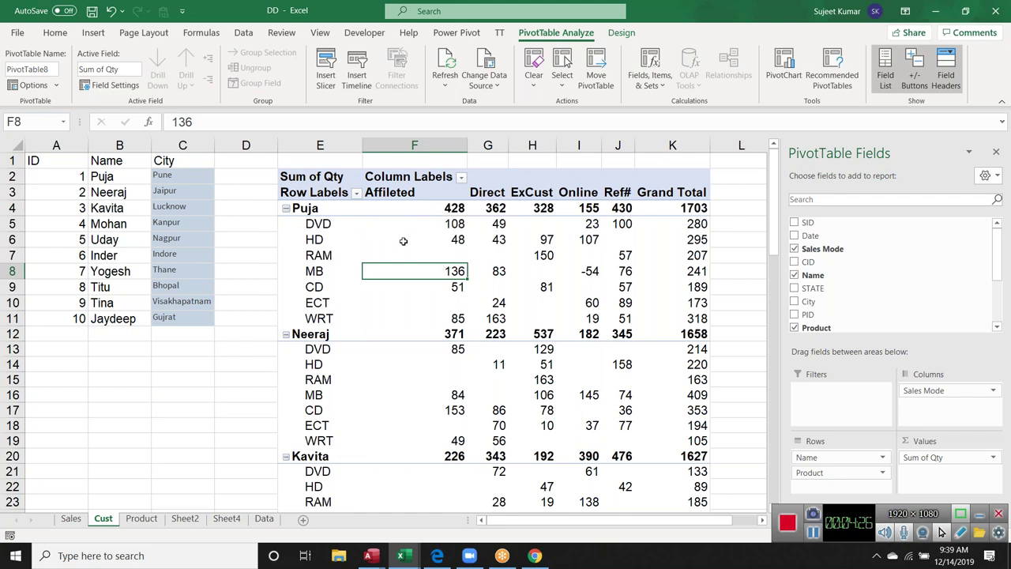
left_click(412, 227)
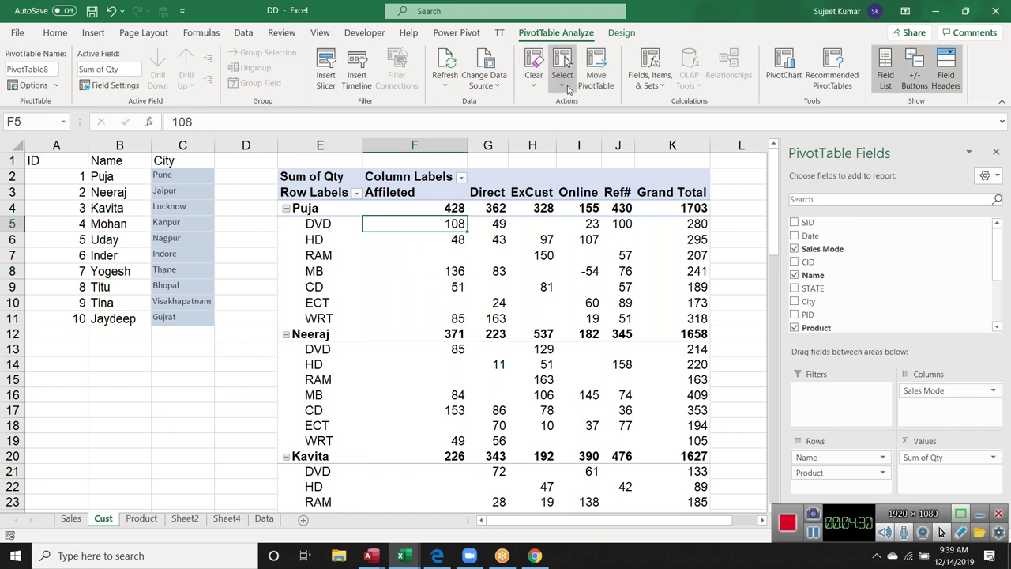
left_click(567, 87)
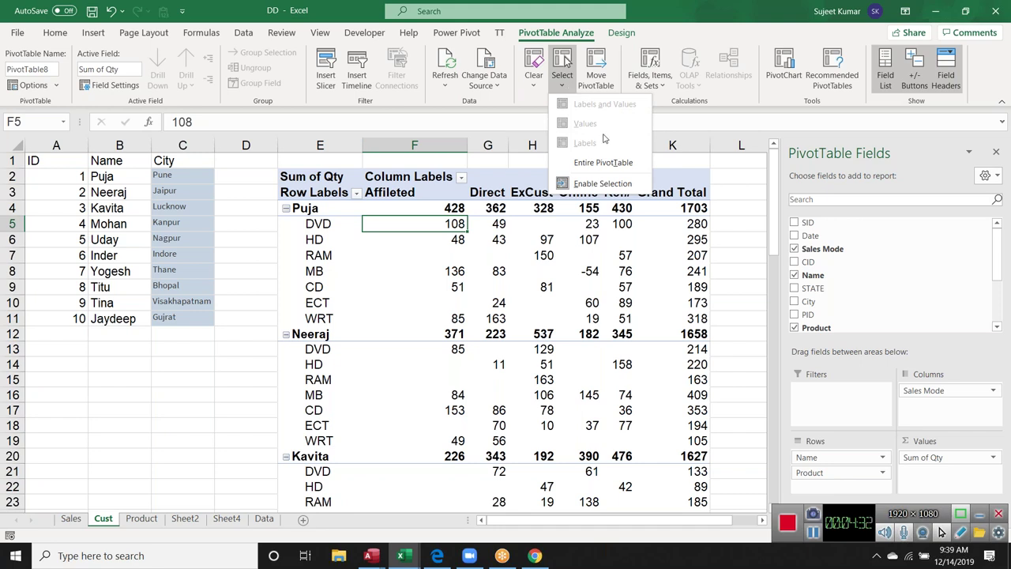
left_click(601, 163)
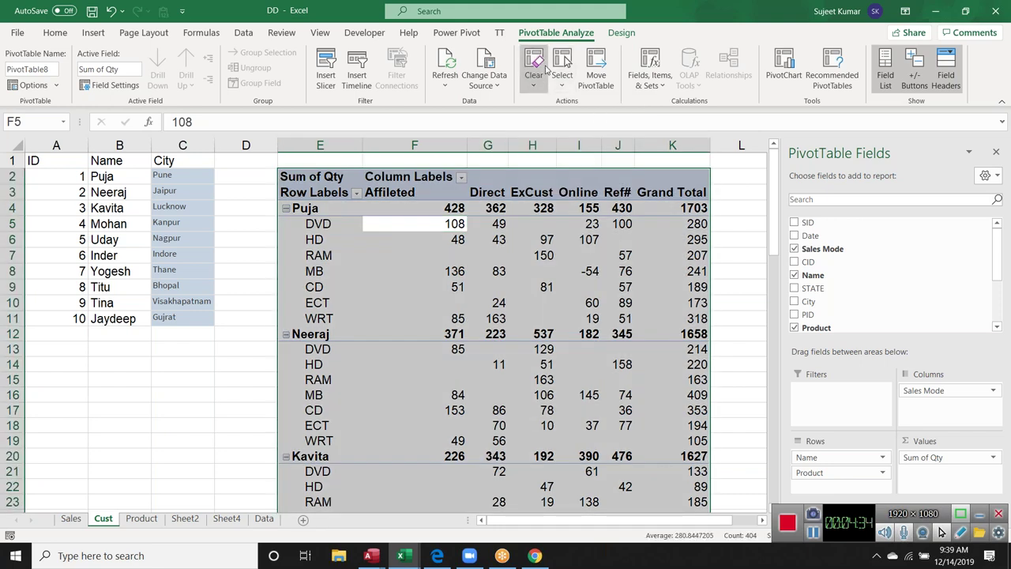
left_click(562, 85)
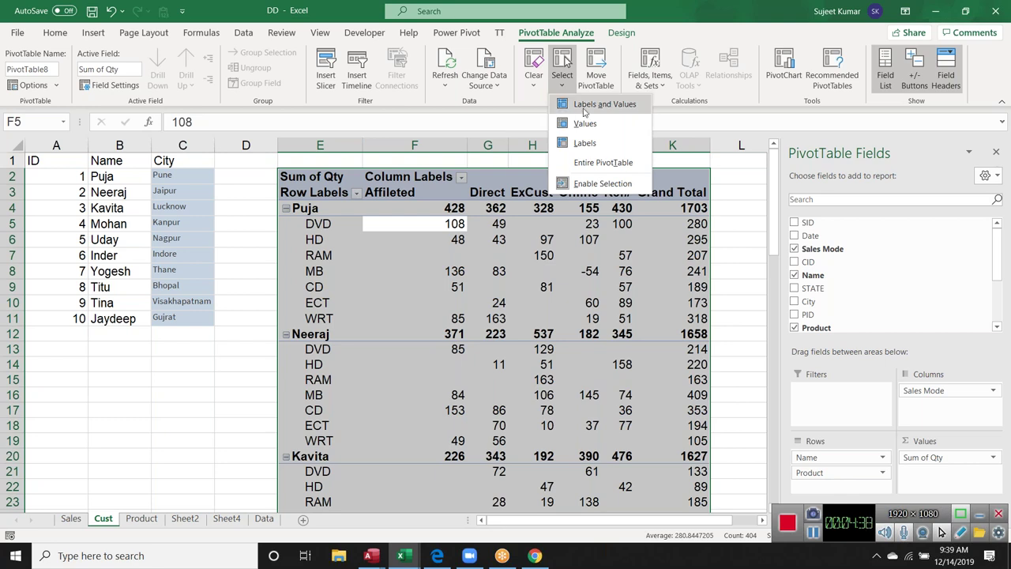
left_click(584, 113)
left_click(572, 85)
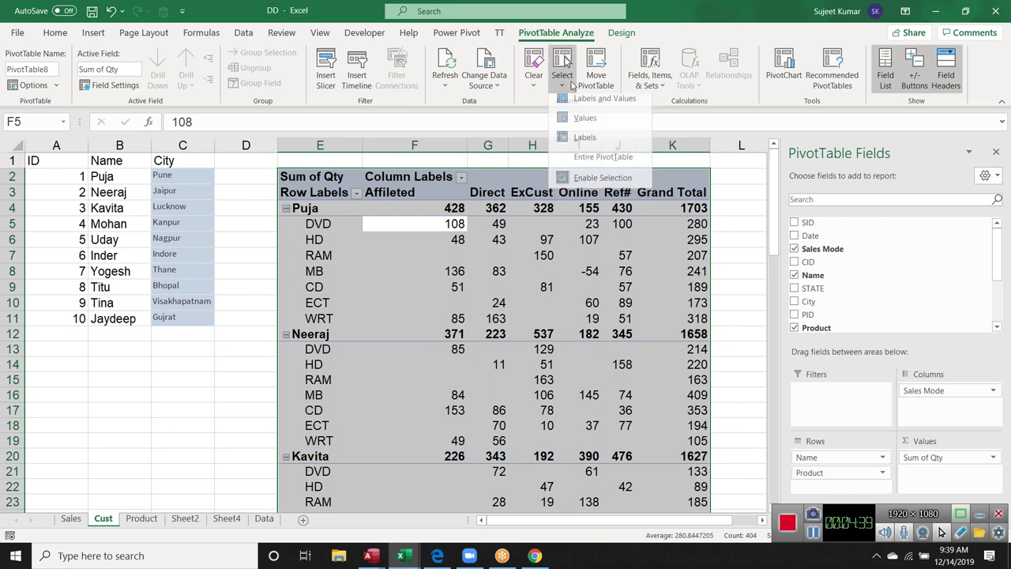
left_click(585, 124)
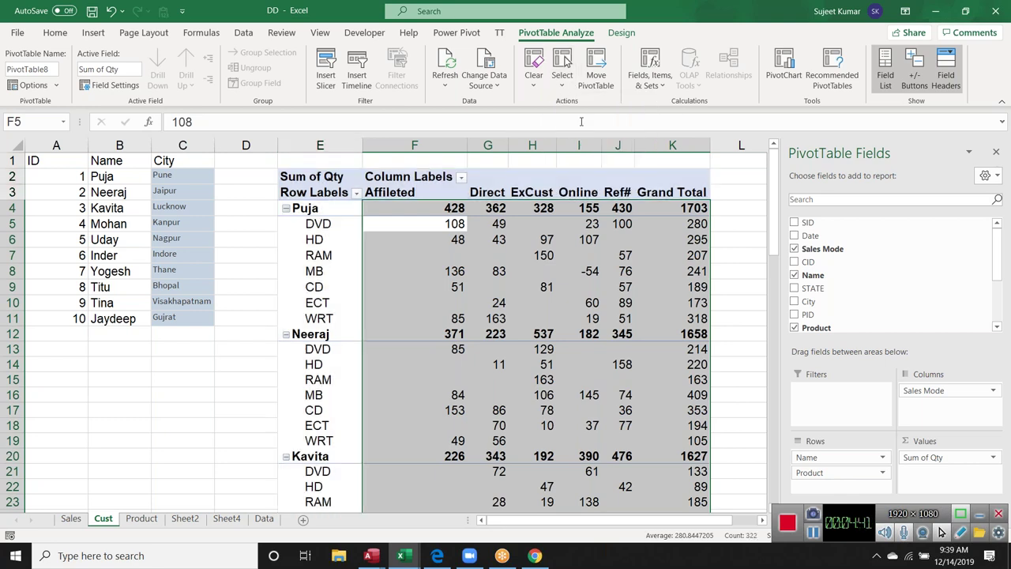
left_click(558, 87)
left_click(584, 142)
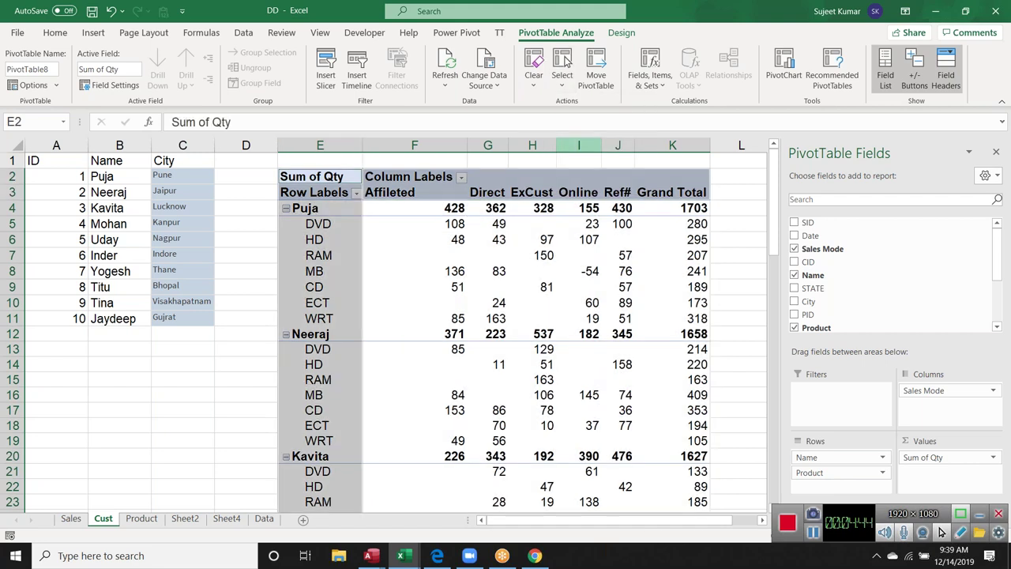
left_click(565, 86)
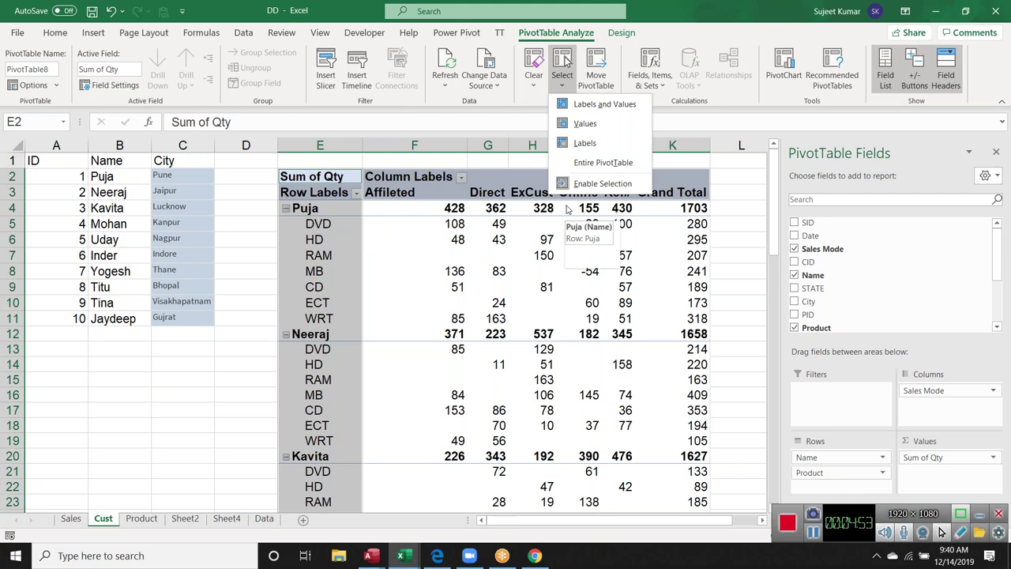
left_click(572, 184)
left_click(544, 253)
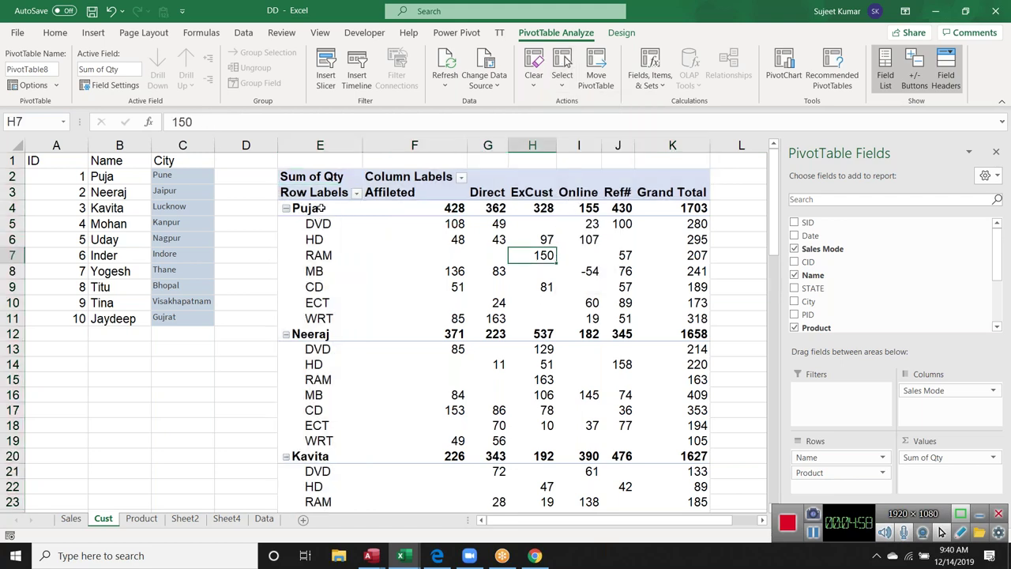
left_click(301, 207)
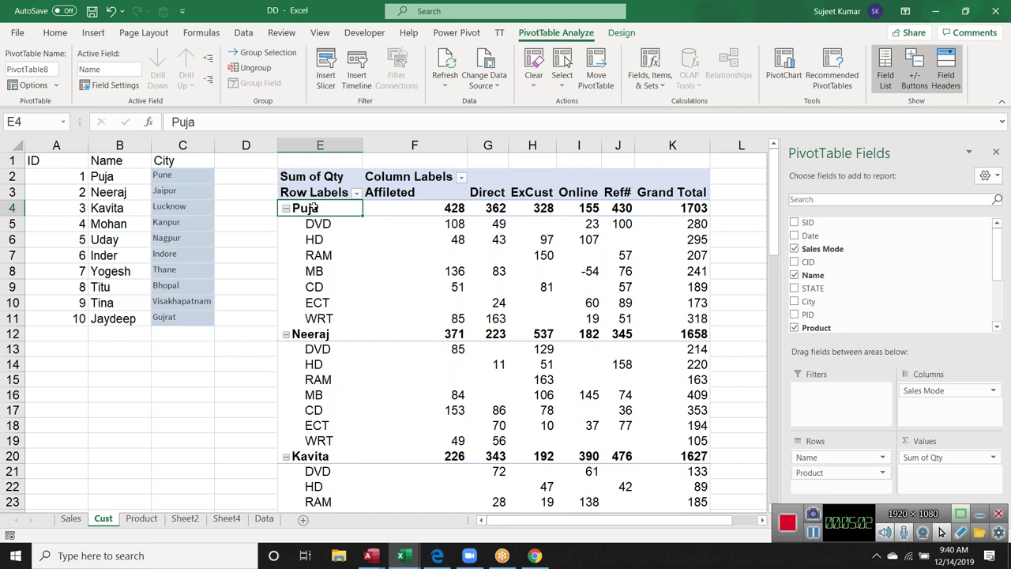
mouse_move(408, 208)
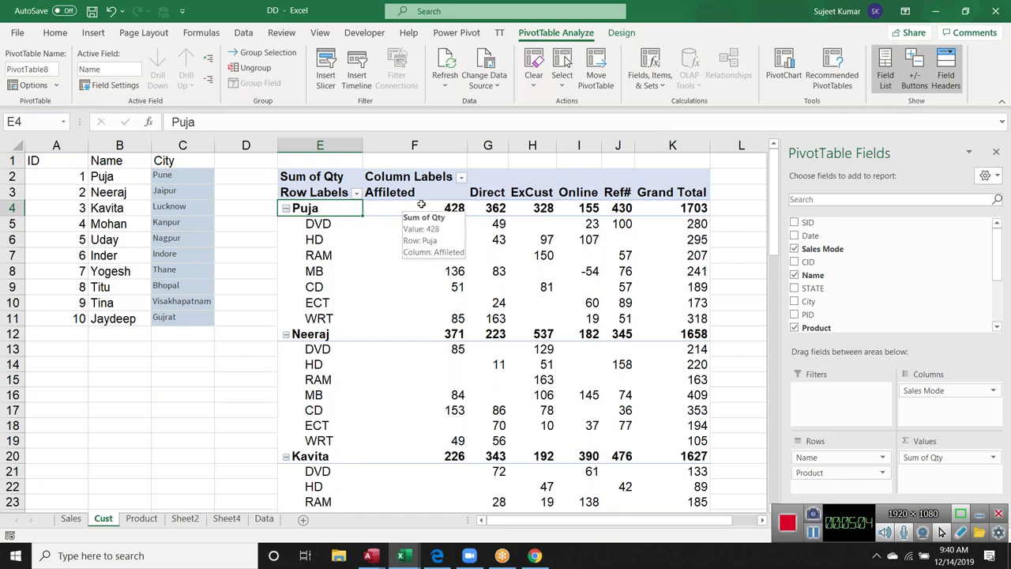
left_click(562, 71)
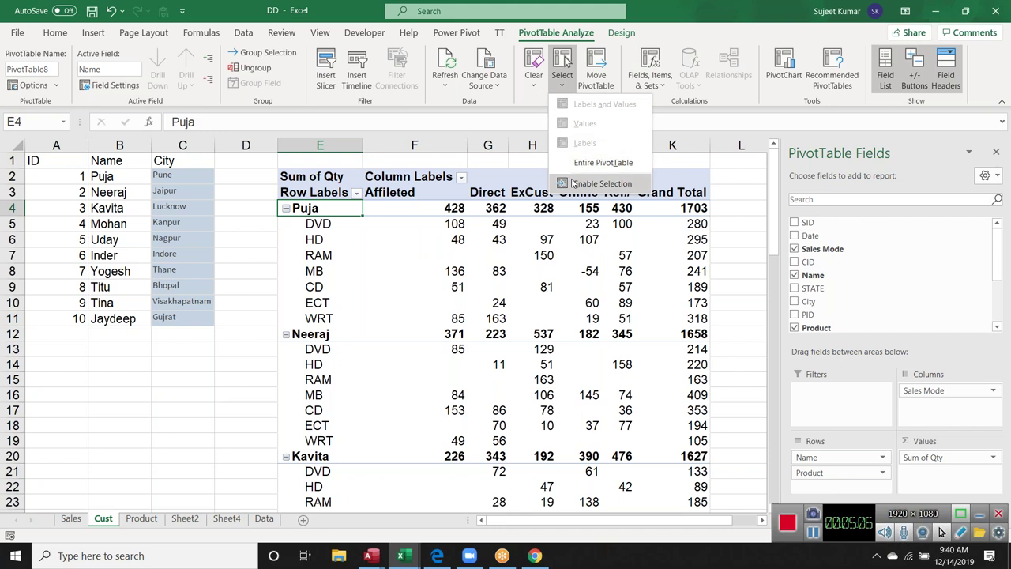
left_click(585, 163)
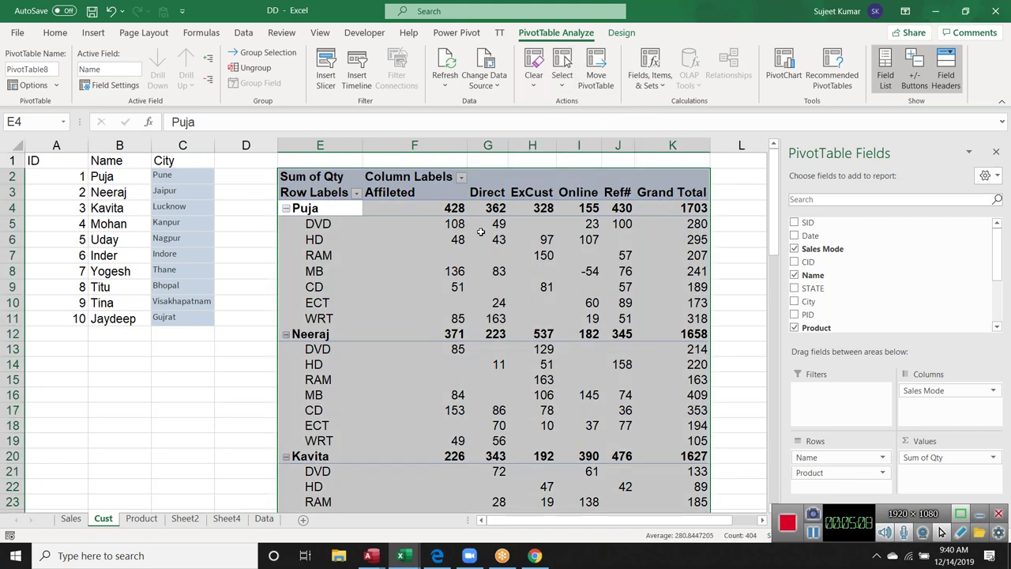
left_click(482, 236)
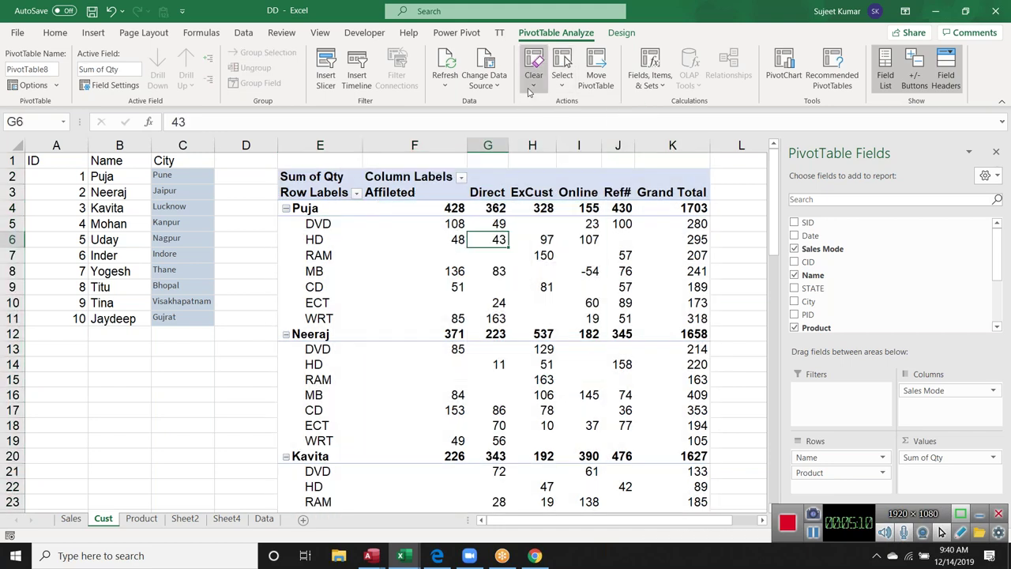
left_click(529, 92)
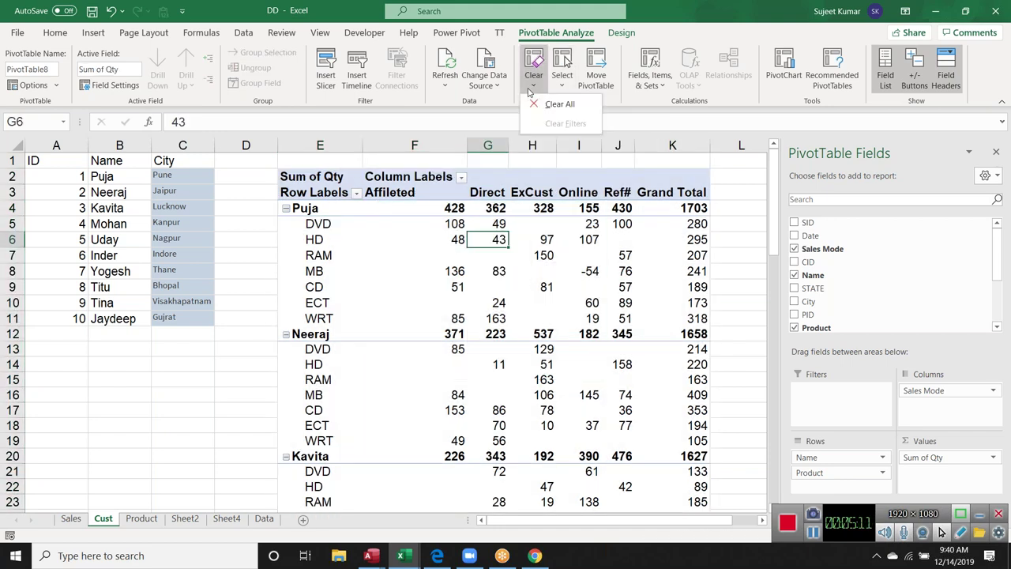
left_click(506, 261)
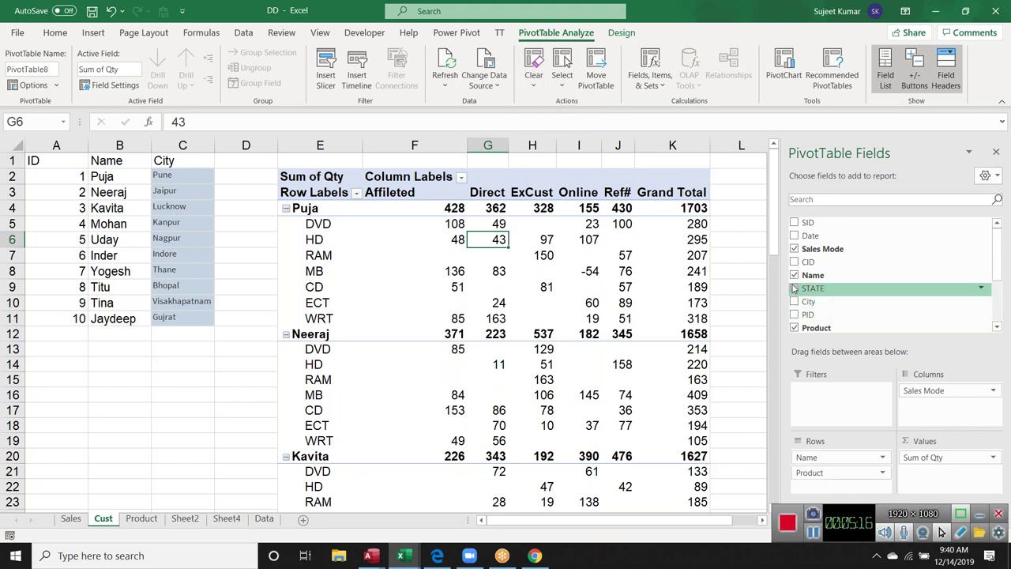
left_click(445, 85)
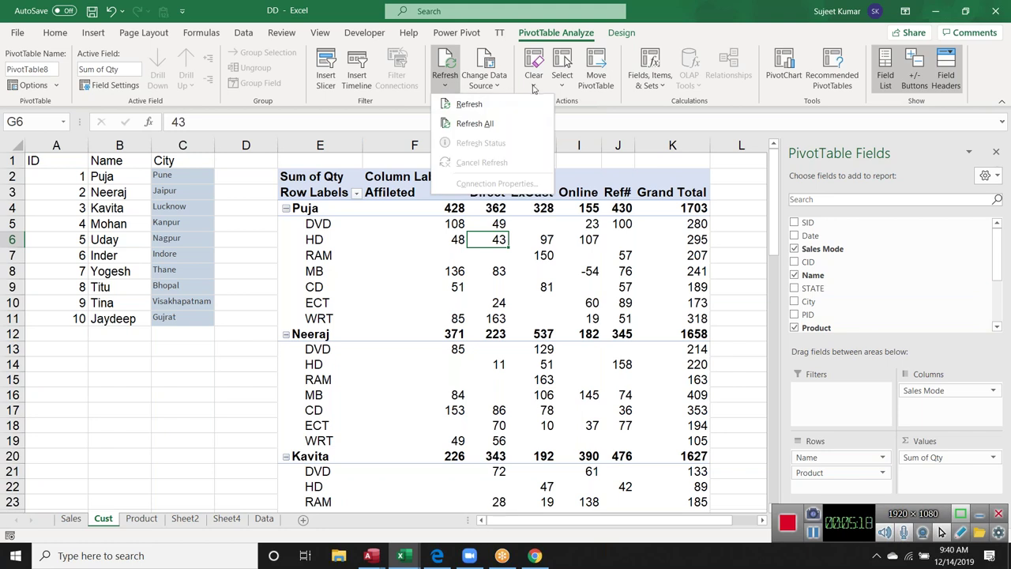
left_click(535, 83)
left_click(535, 83)
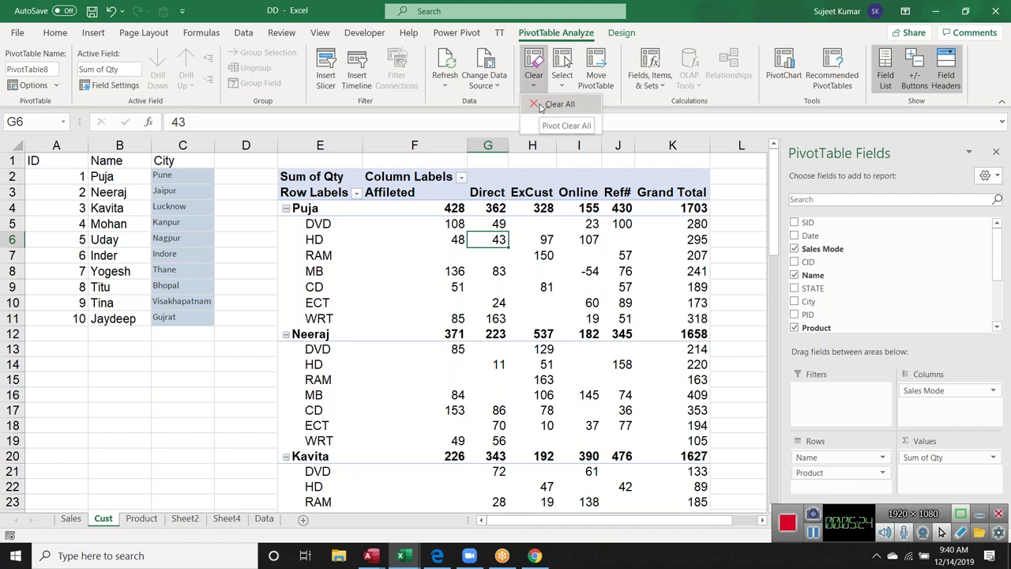
left_click(488, 156)
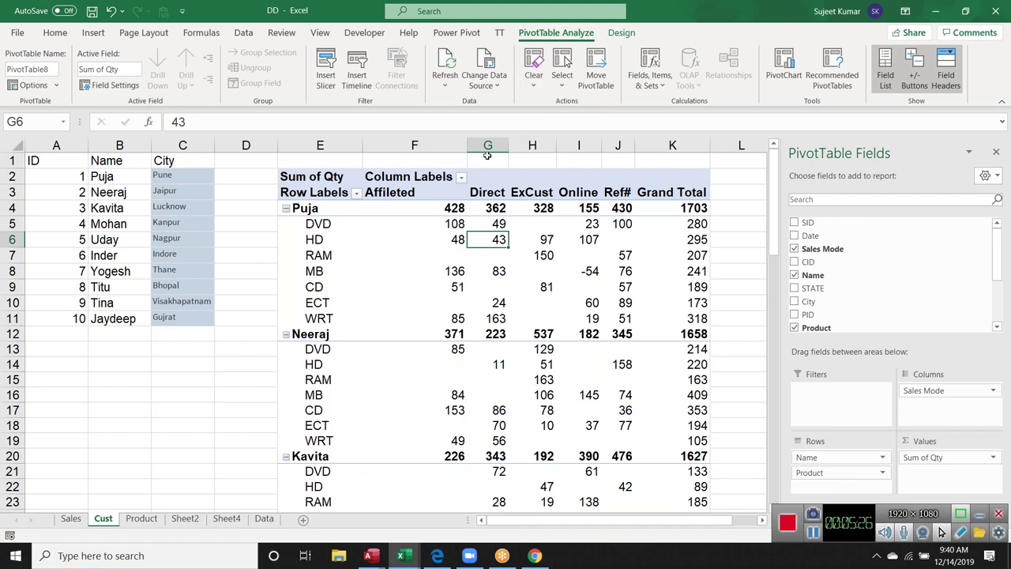
left_click(486, 86)
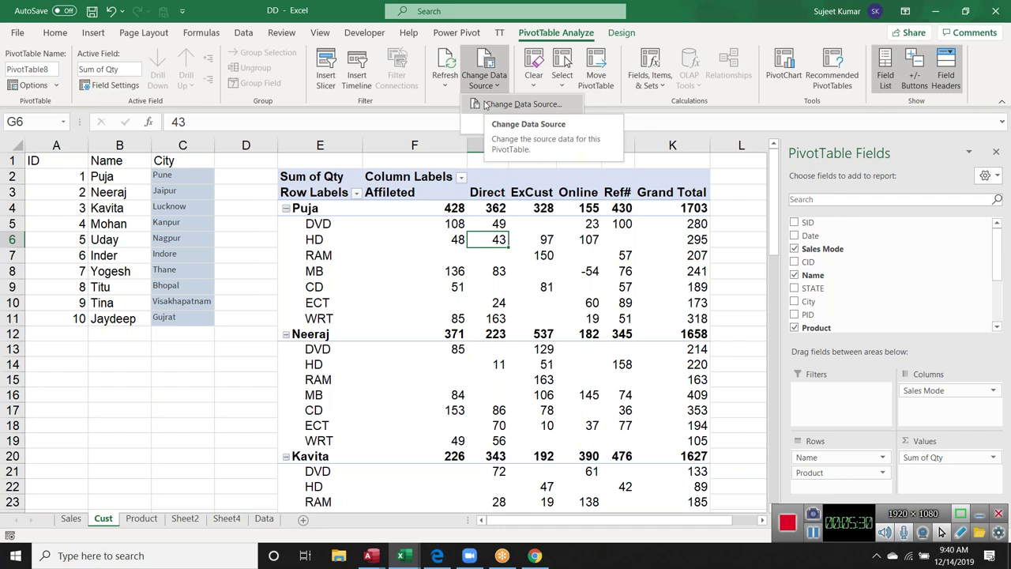
left_click(445, 86)
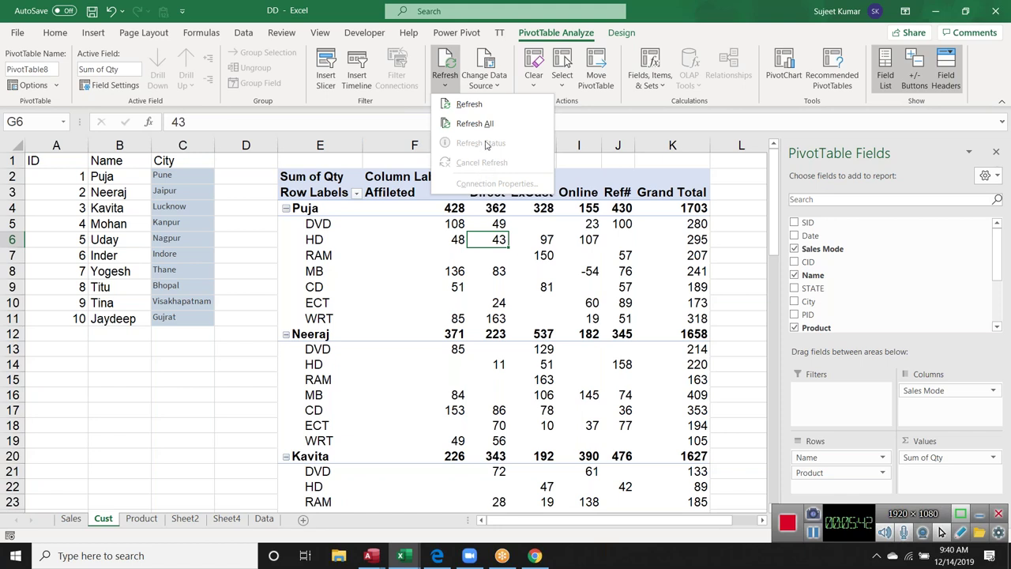
left_click(526, 261)
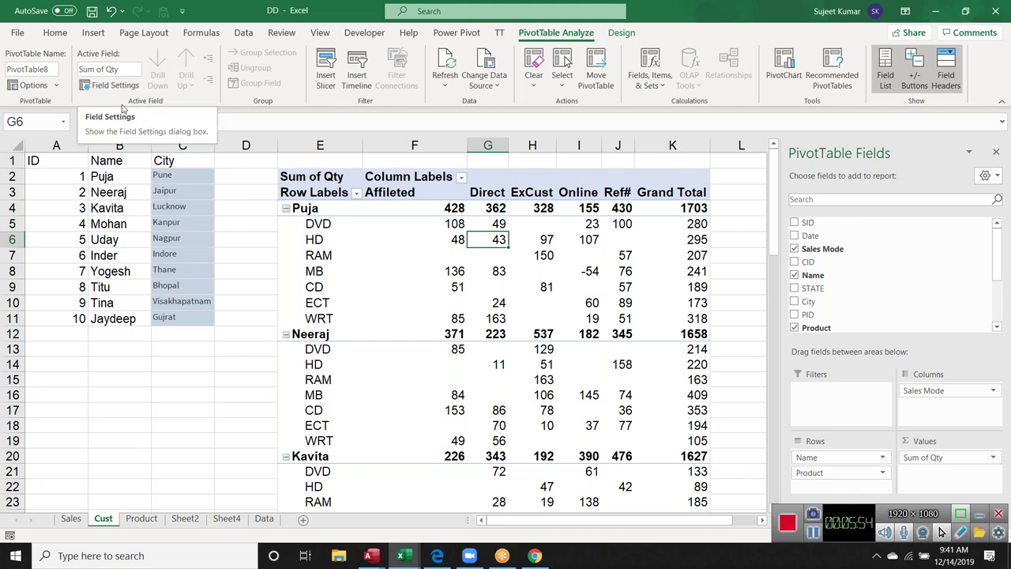
- Open the Sum of Qty value field settings and close them unchanged
left_click(92, 87)
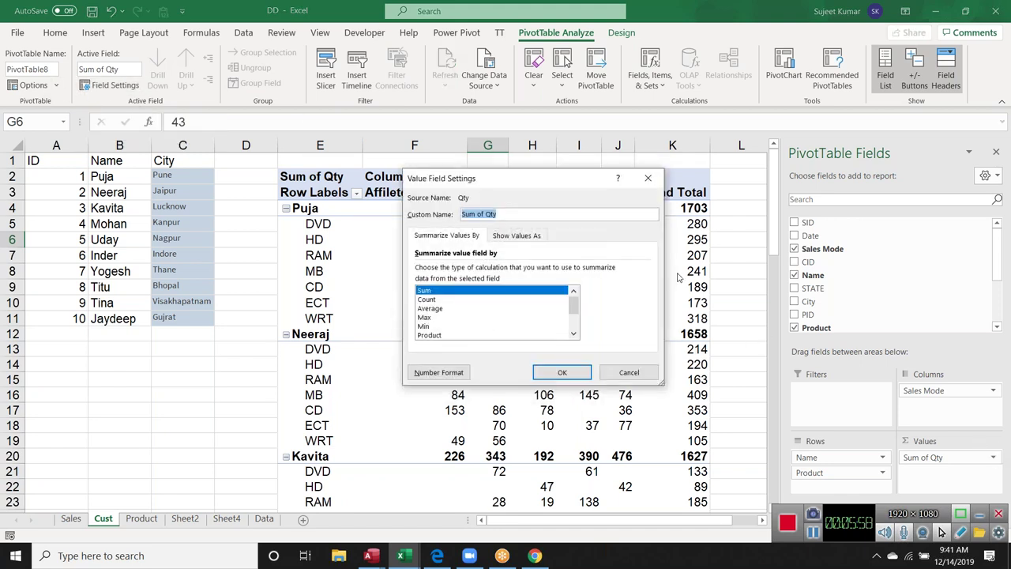
left_click(648, 178)
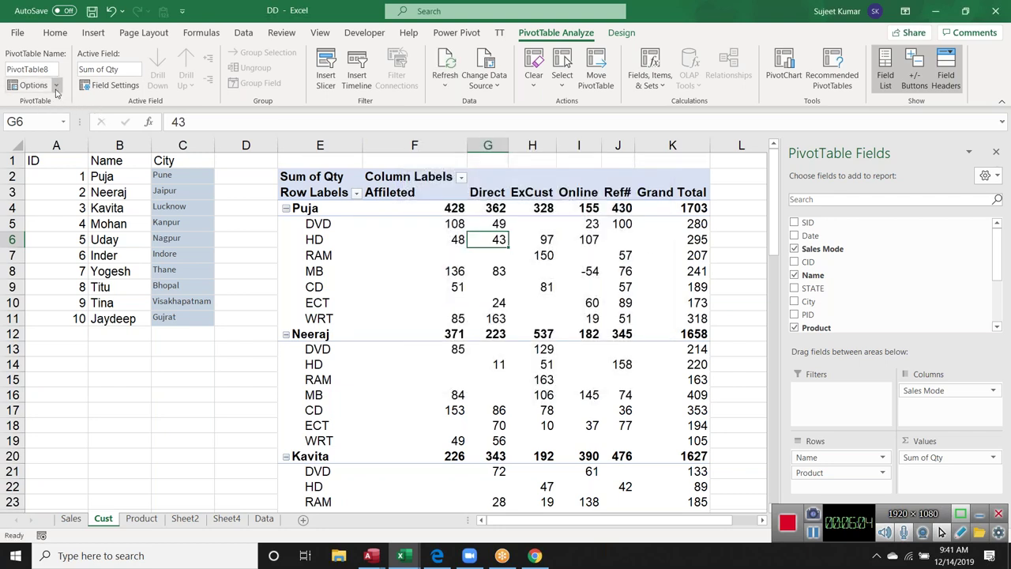
left_click(433, 253)
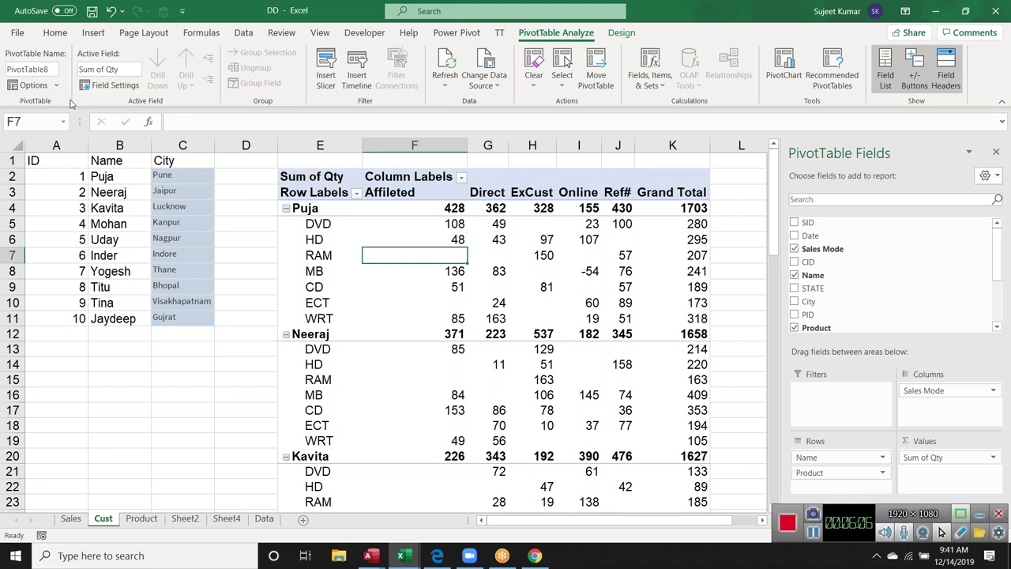
- Open the PivotTable8 options and close them without changes
left_click(28, 68)
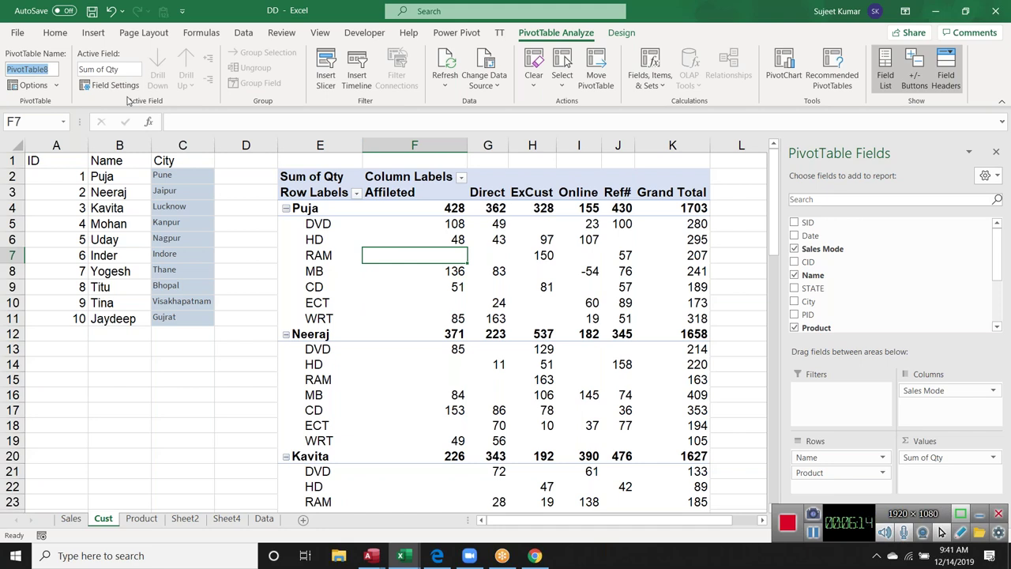
left_click(58, 86)
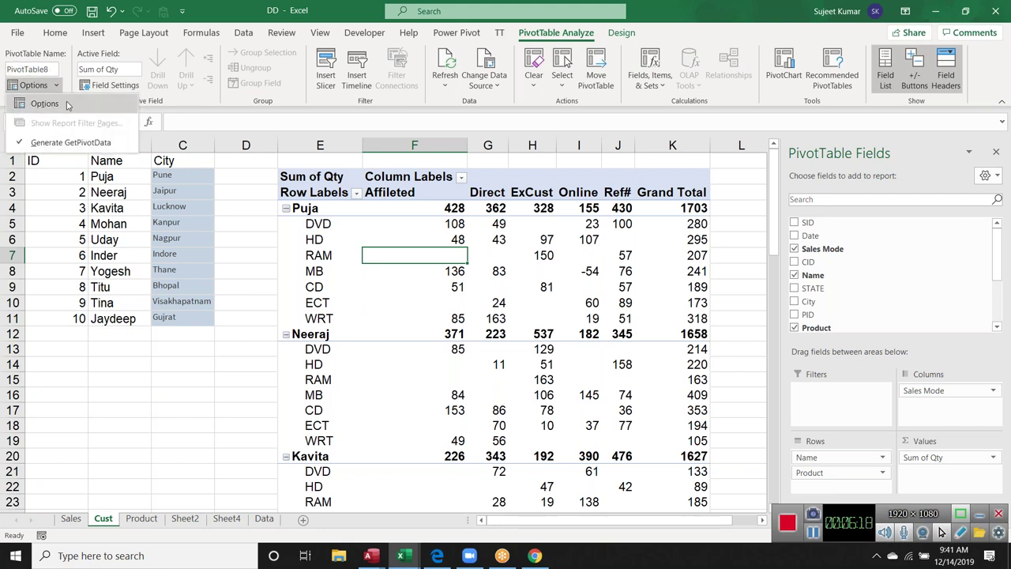
left_click(67, 106)
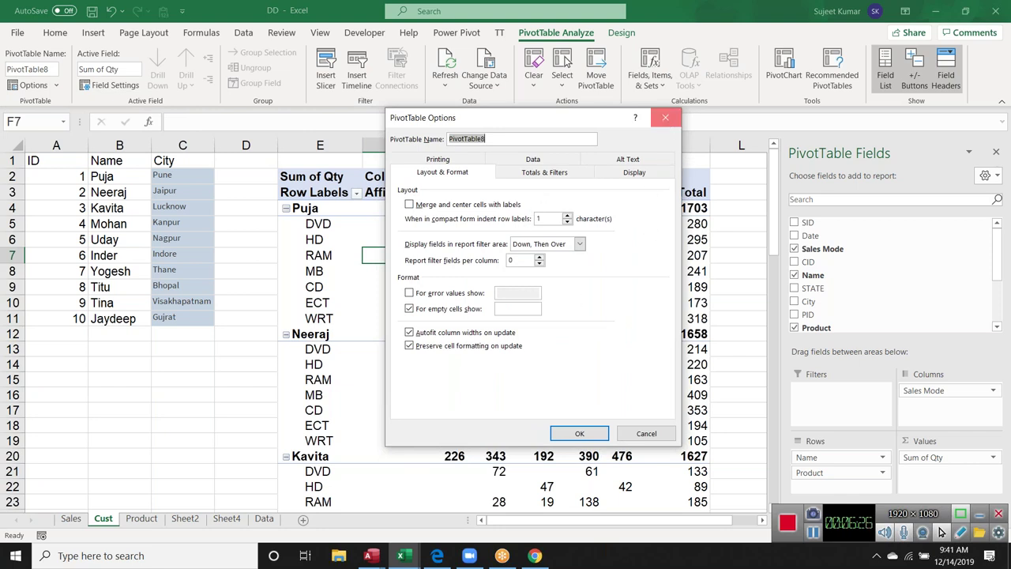
left_click(666, 117)
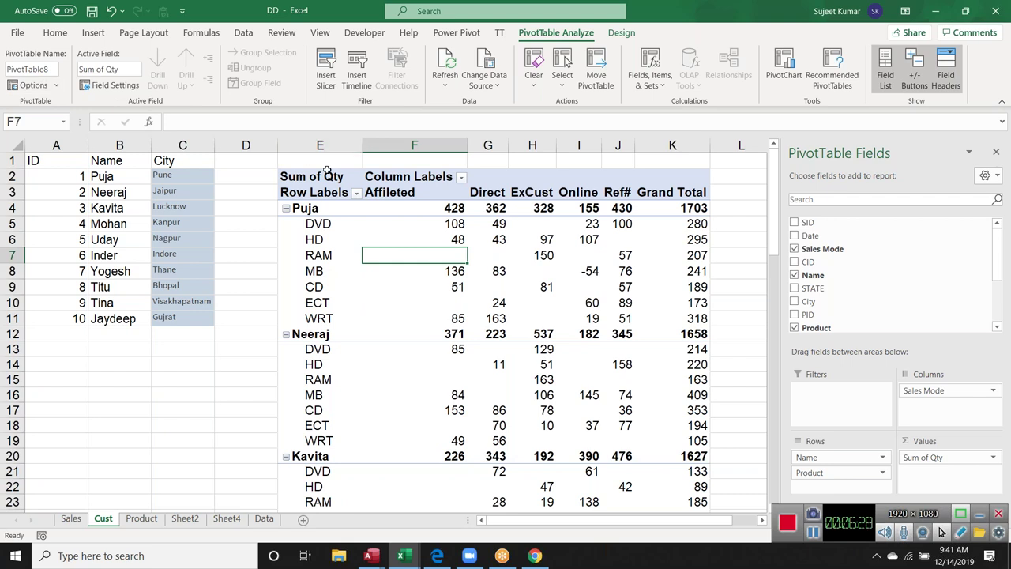
left_click(55, 85)
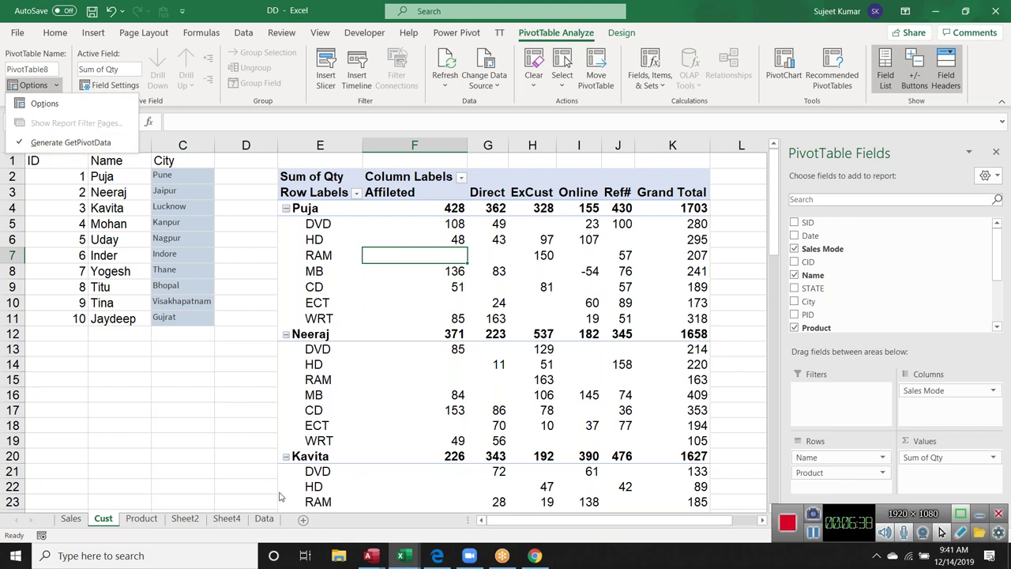
left_click(263, 521)
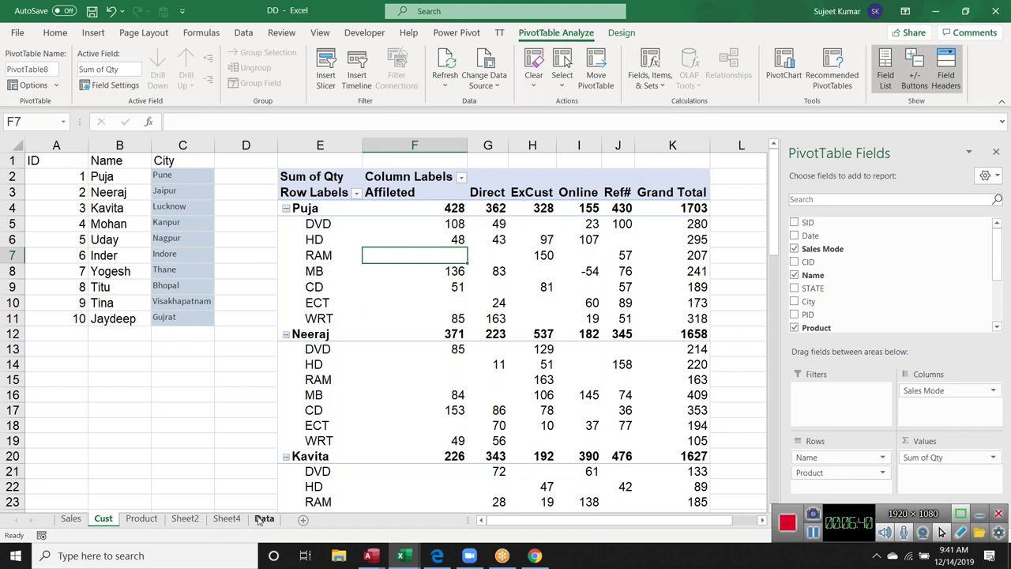
- Copy the Data sheet's full sales table and start a new blank workbook
left_click(264, 519)
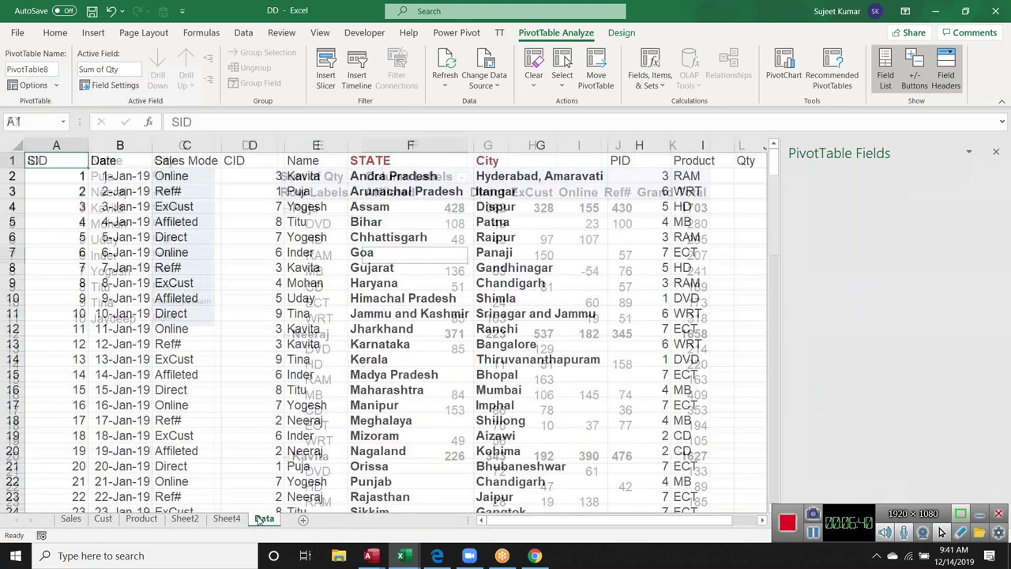
key("ctrl+shift+End")
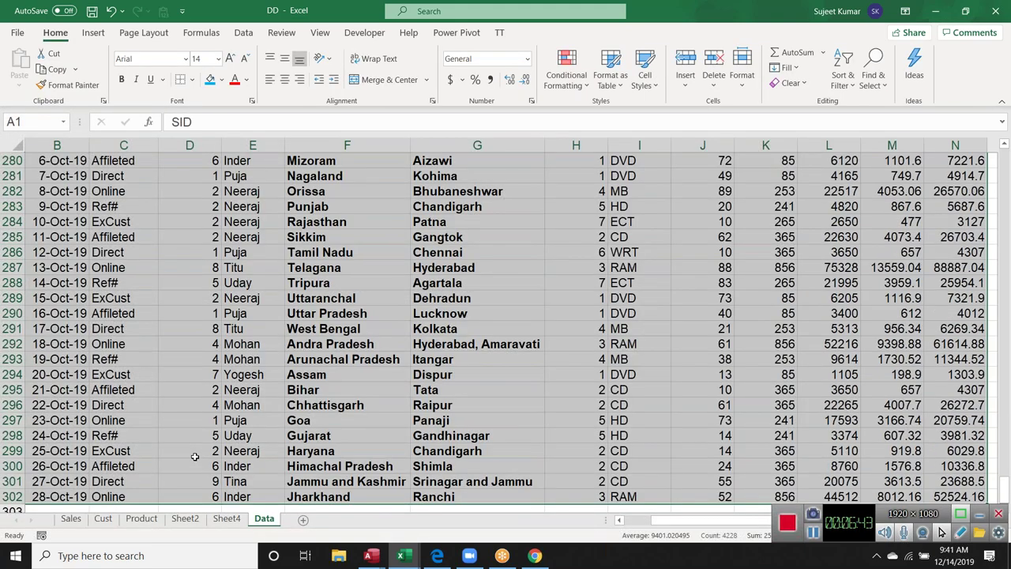
key("ctrl+c")
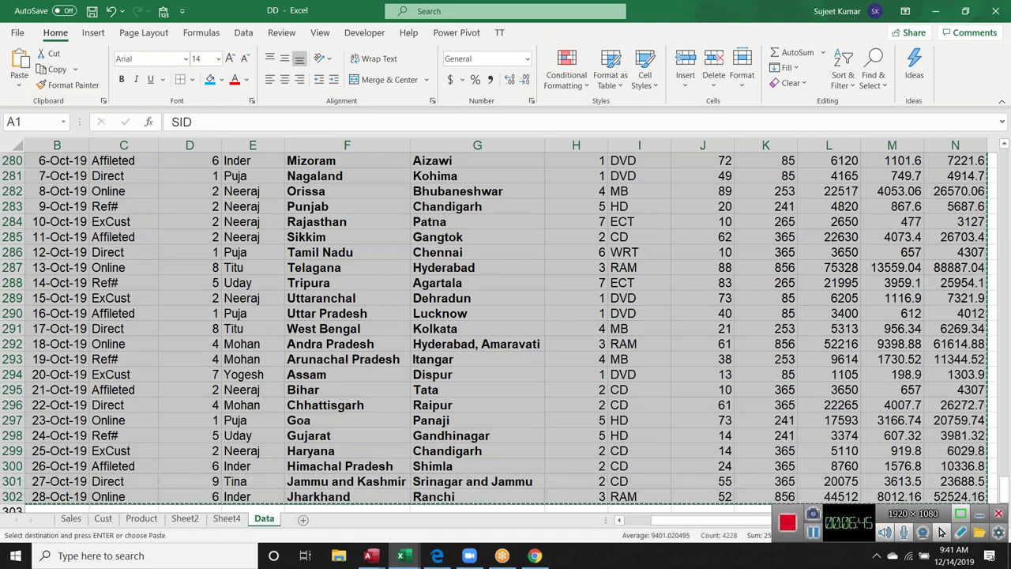
key("ctrl+n")
- Paste the copied data into Book6 and insert a PivotTable from it on a new sheet
key("ctrl+v")
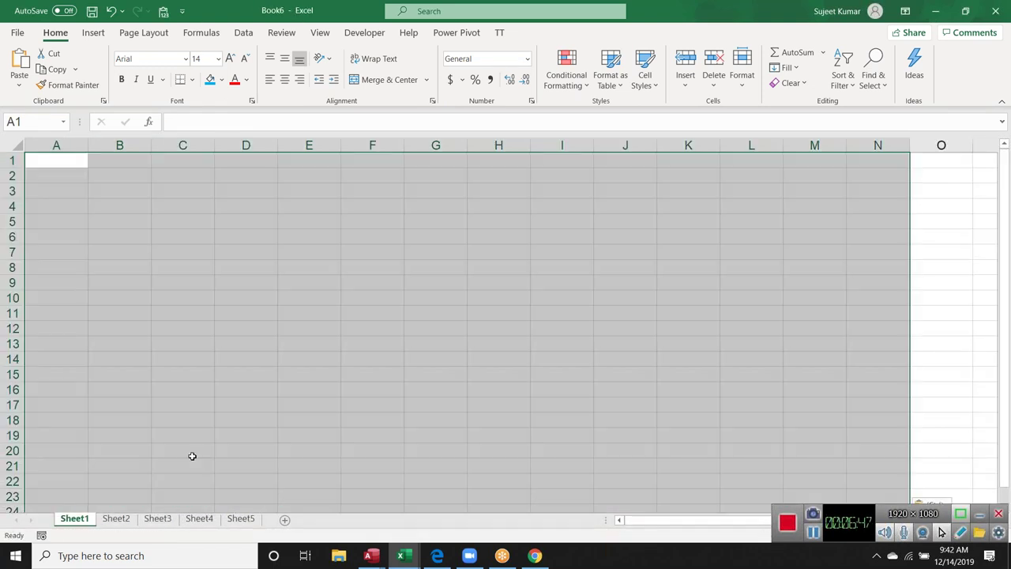
left_click(93, 33)
left_click(25, 68)
left_click(571, 387)
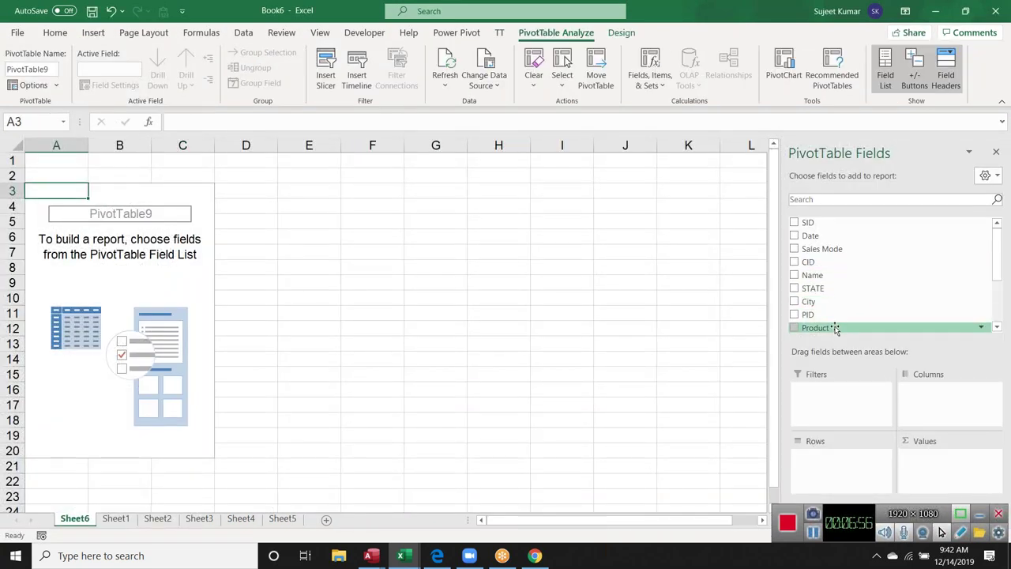
- Lay out the pivot with Product rows, Name columns, Sum of Qty values and a Sales Mode filter
left_click_drag(836, 329, 854, 471)
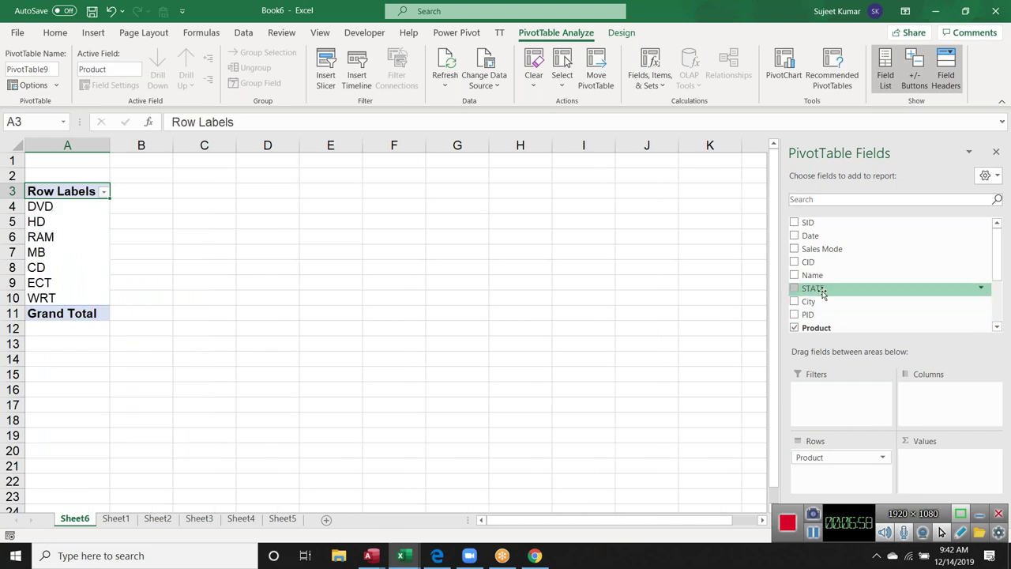
left_click_drag(819, 278, 929, 411)
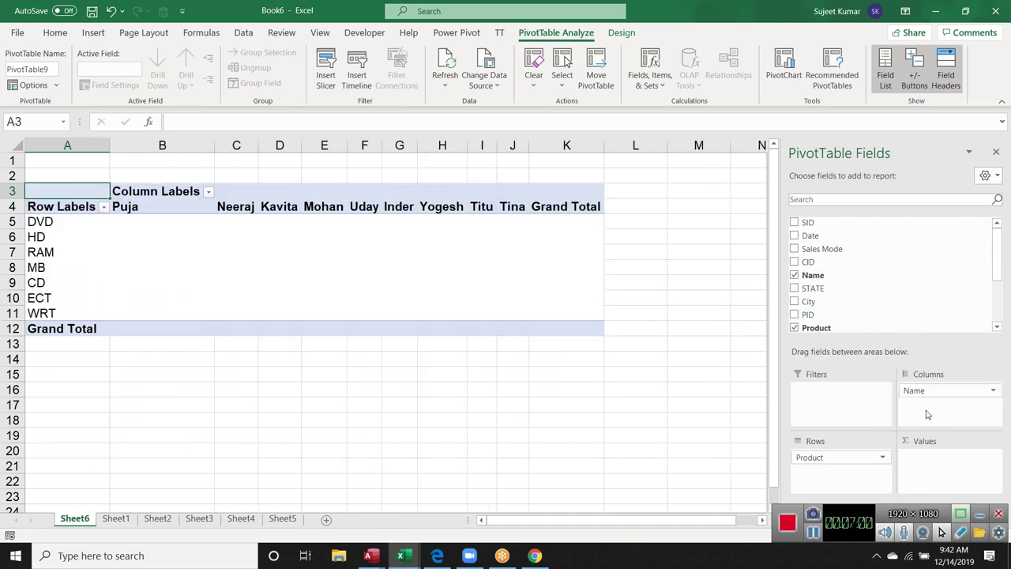
left_click_drag(997, 273, 997, 322)
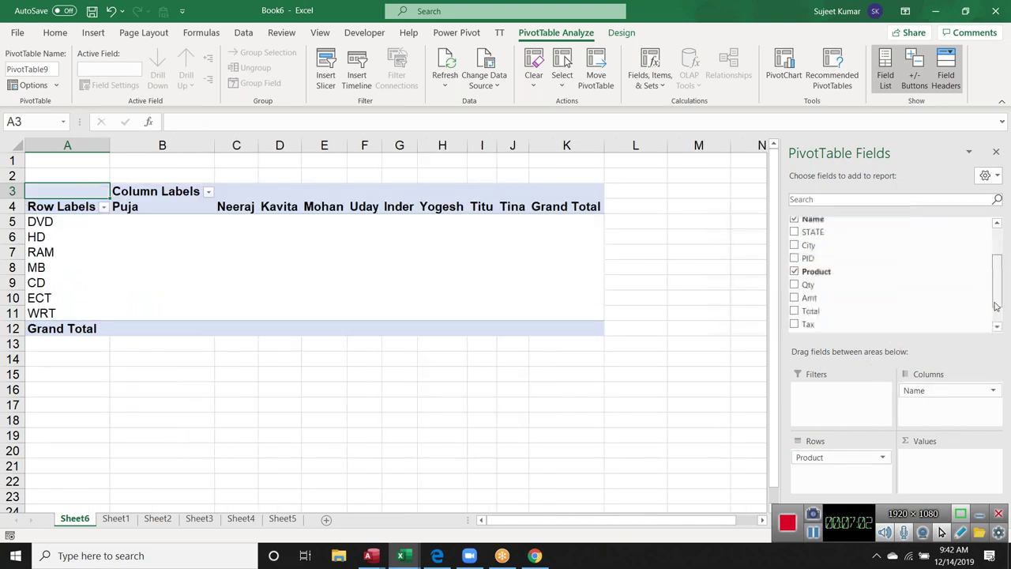
left_click_drag(810, 254, 946, 479)
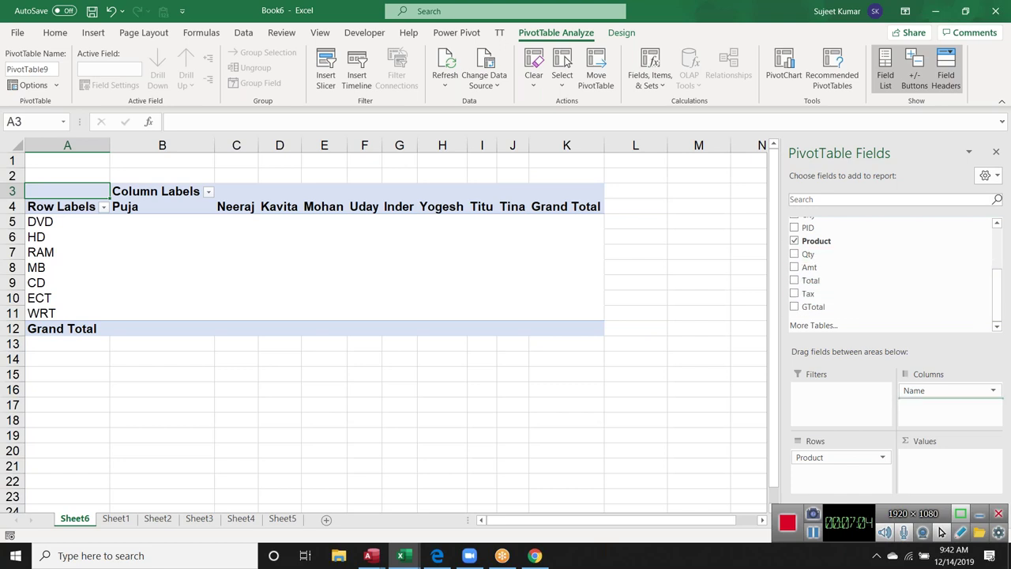
left_click_drag(996, 300, 996, 255)
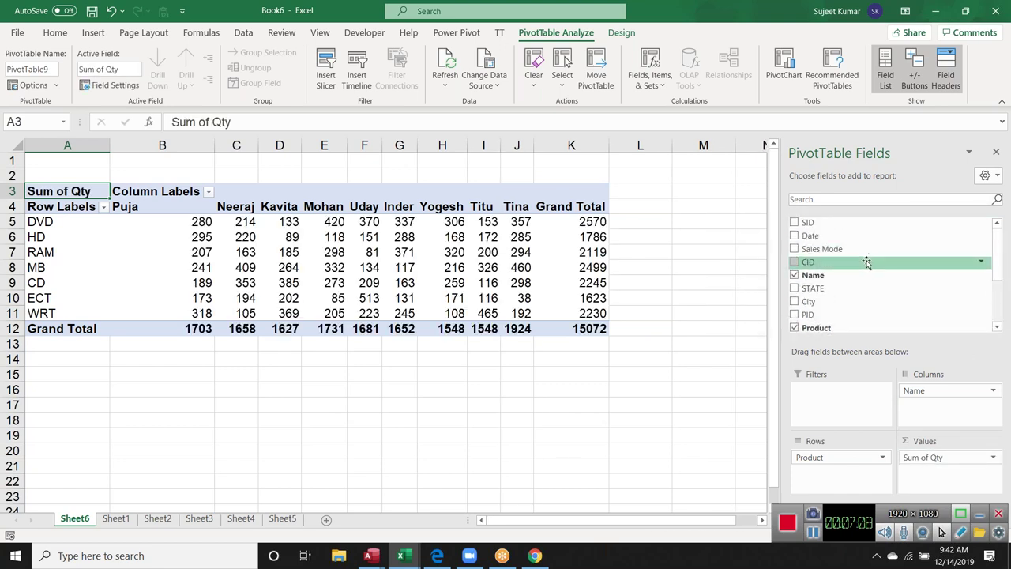
left_click_drag(865, 259, 814, 395)
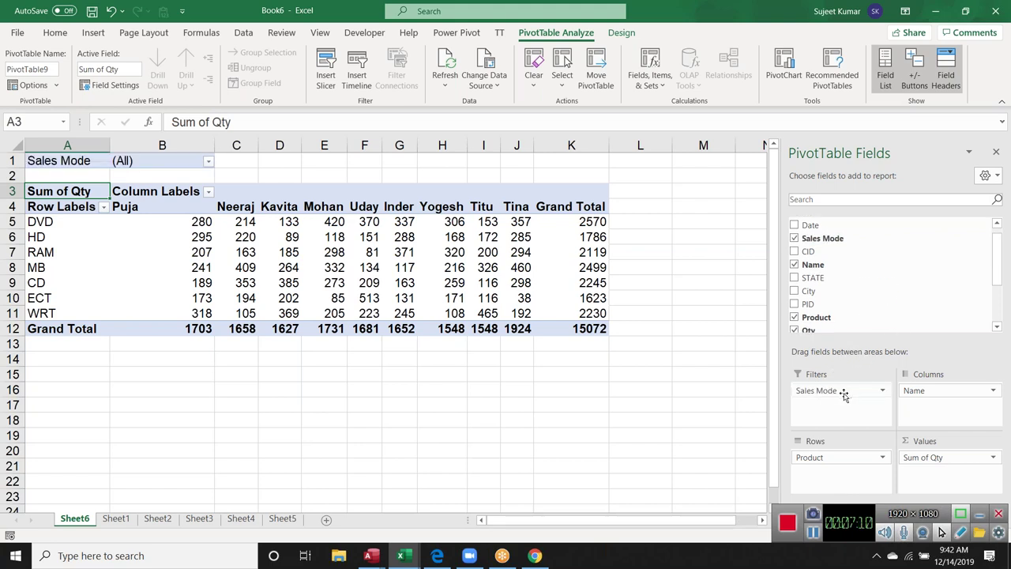
- Filter the pivot to Affileted, then Direct, then ExCust sales modes in turn
left_click(208, 161)
left_click(79, 204)
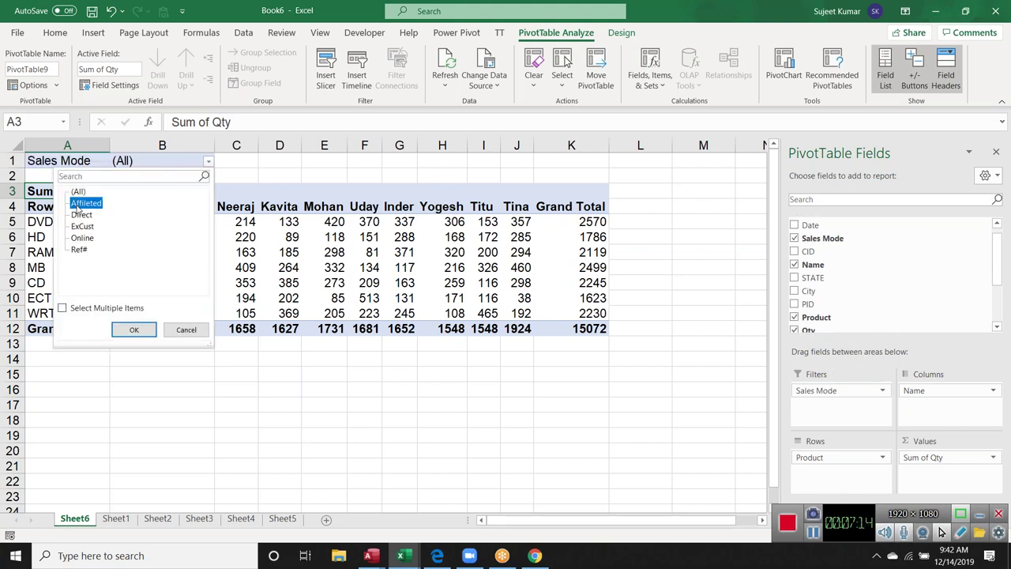
left_click(135, 330)
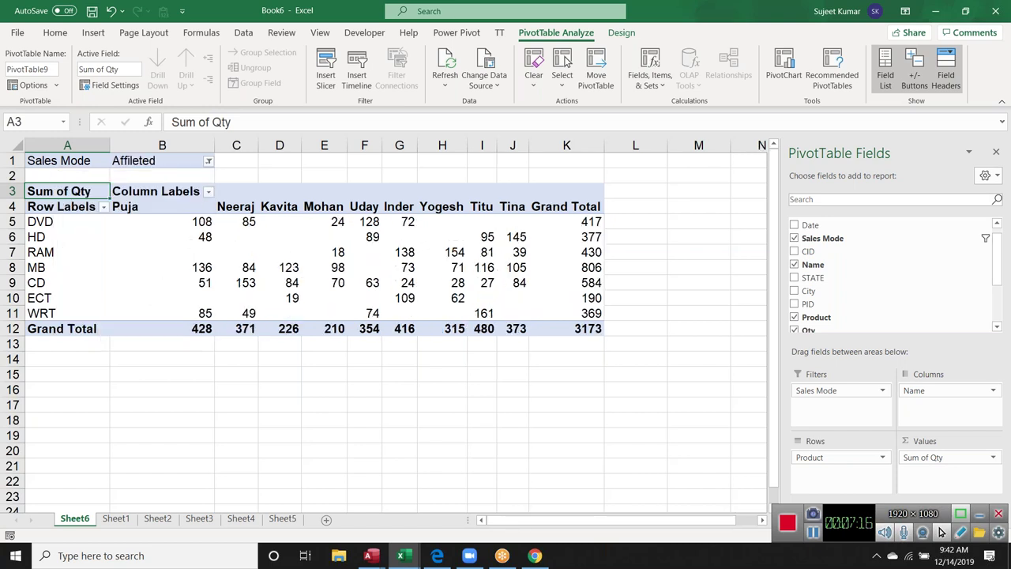
left_click(208, 161)
left_click(84, 216)
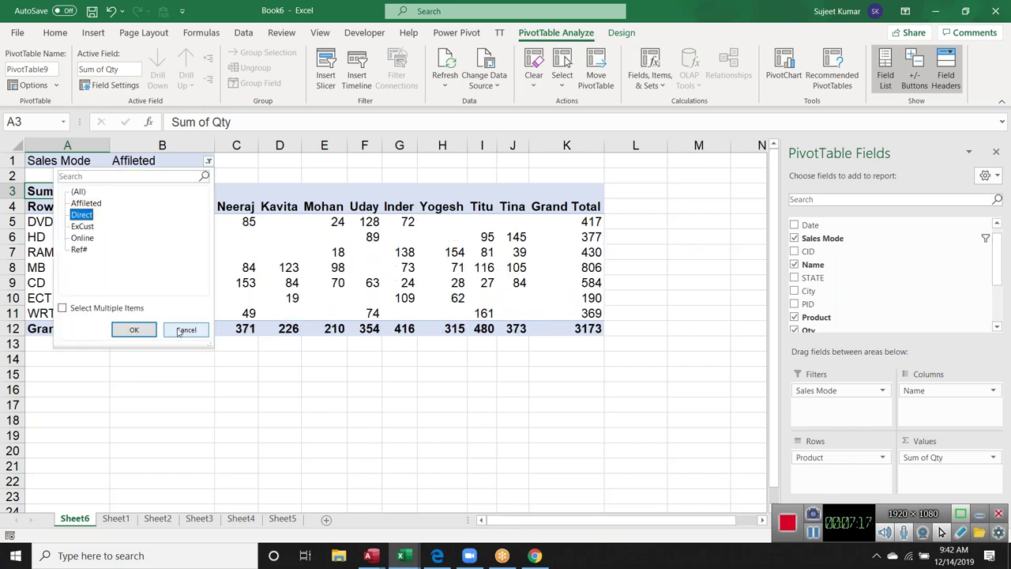
left_click(134, 329)
left_click(209, 161)
left_click(83, 227)
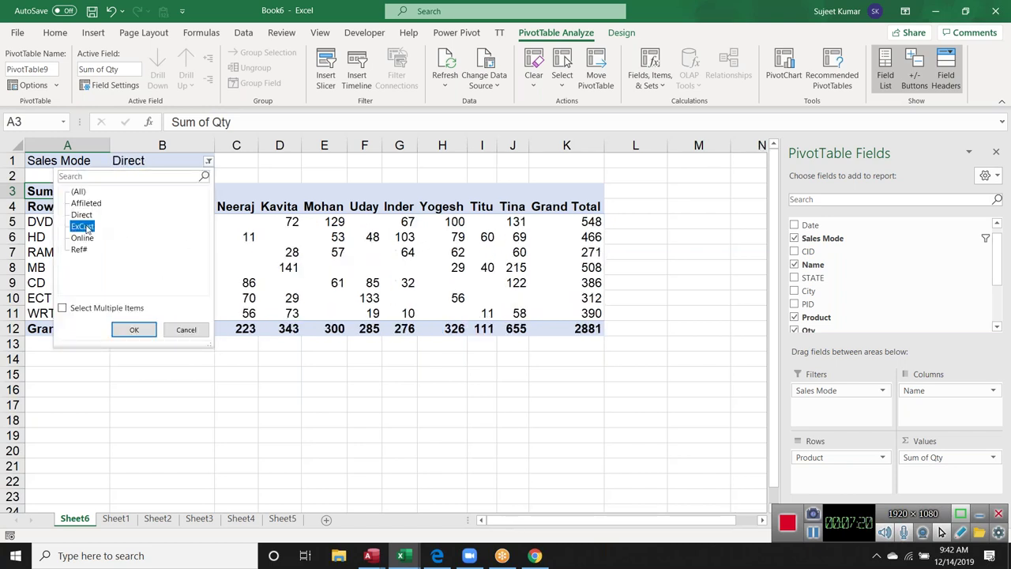
left_click(134, 330)
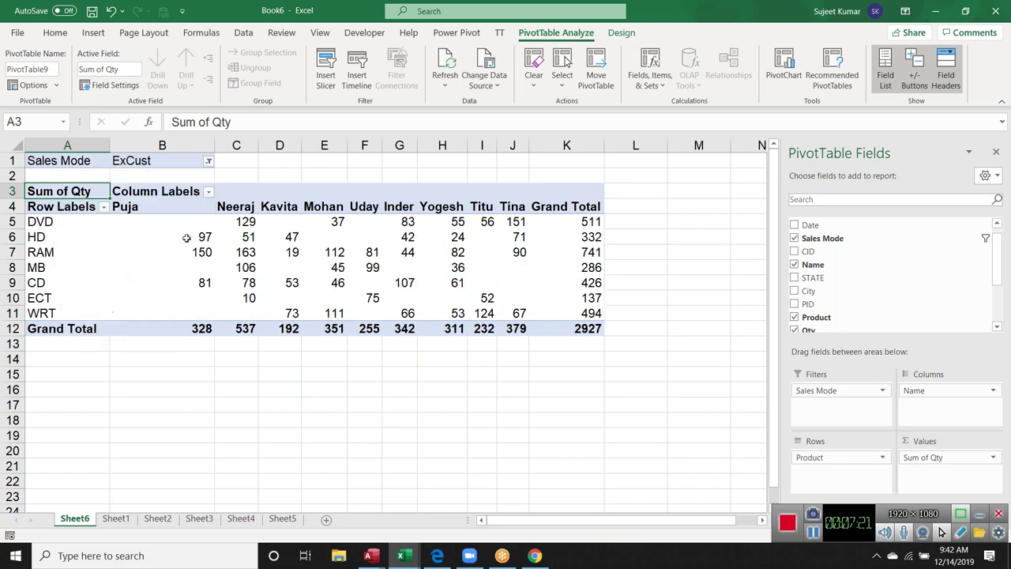
- Filter the pivot to Online, then leave it on Ref# with Qty totalling 3278
left_click(208, 161)
left_click(82, 238)
left_click(134, 330)
left_click(208, 162)
left_click(79, 250)
left_click(136, 330)
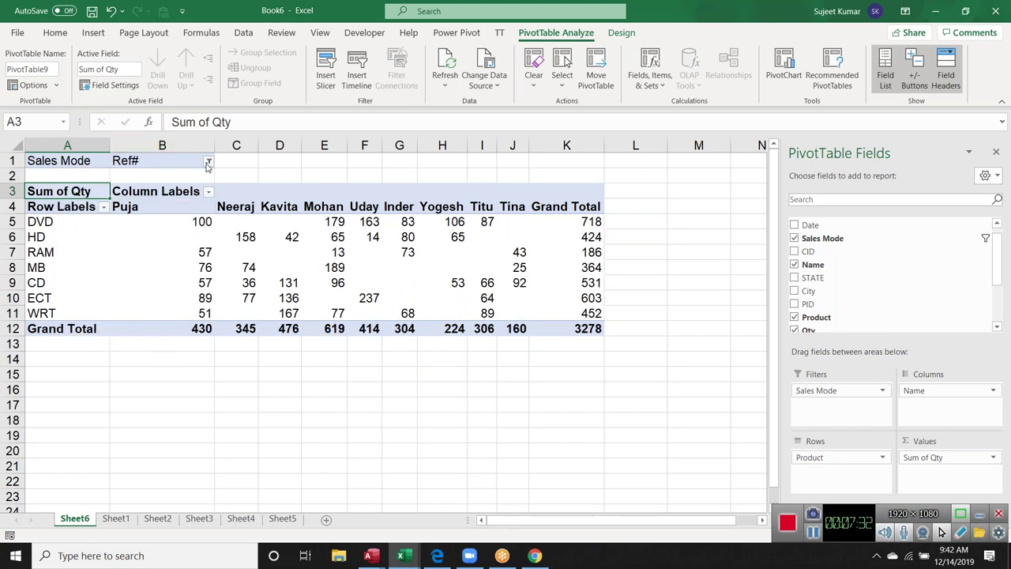
- Review the Sales Mode filter list without changes and bring up the PivotTable Options dropdown
left_click(208, 162)
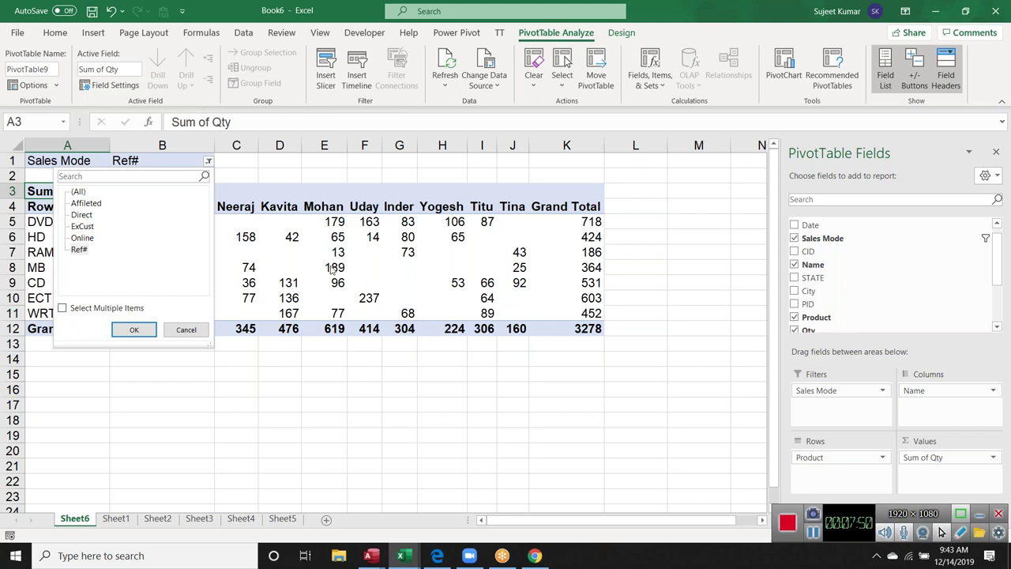
left_click(320, 219)
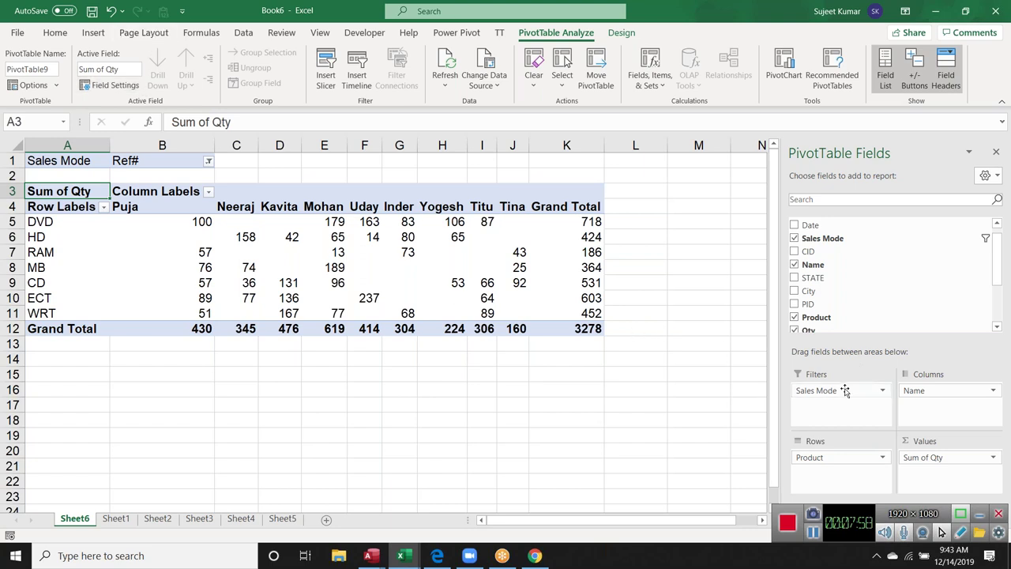
left_click(57, 85)
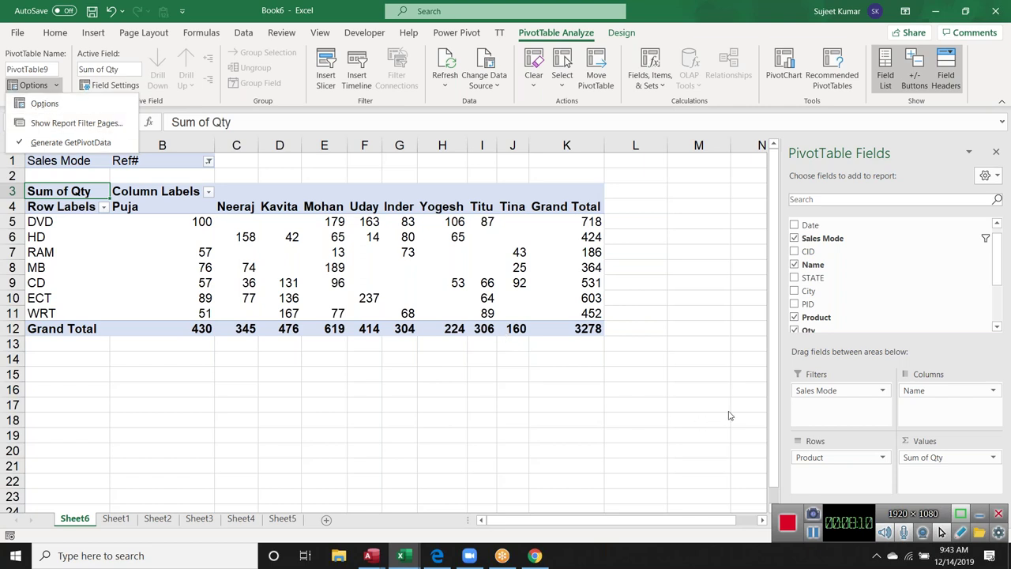
- Re-add Sales Mode as the report filter and generate one pivot sheet per sales mode
mouse_move(823, 395)
left_mouse_down()
mouse_move(869, 397)
mouse_move(914, 287)
left_mouse_up()
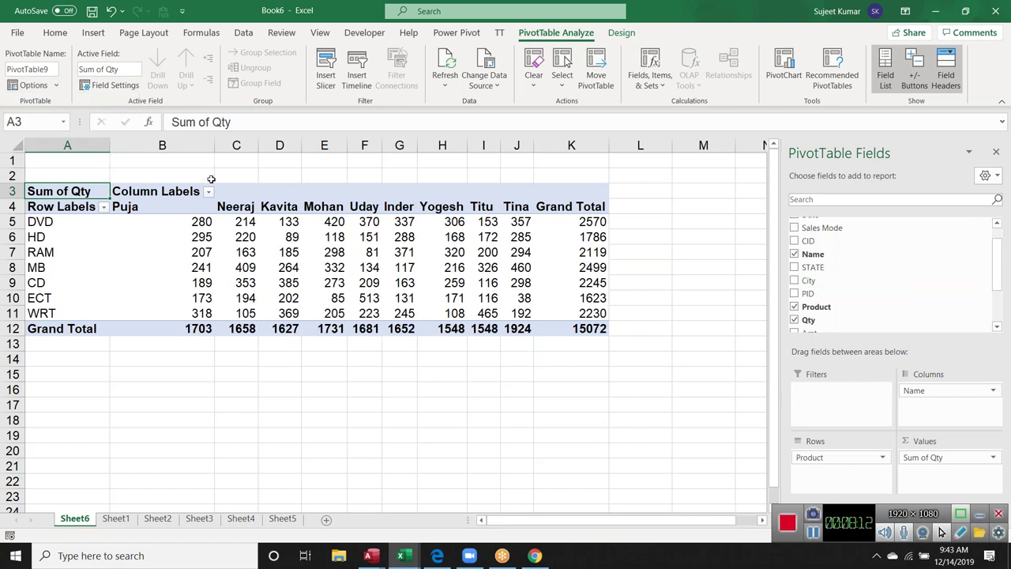
left_click(56, 85)
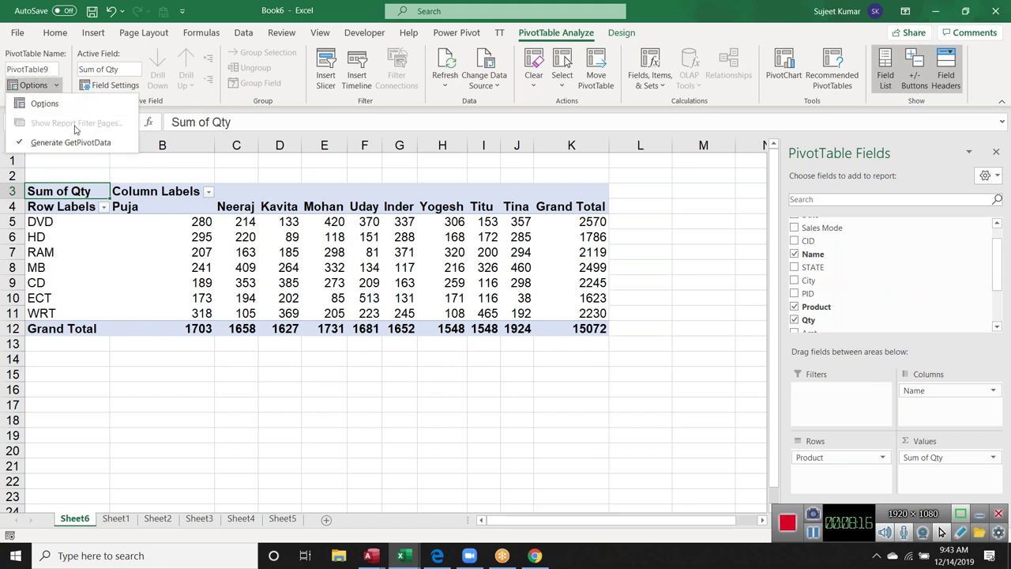
left_click(834, 229)
left_click_drag(833, 230, 840, 395)
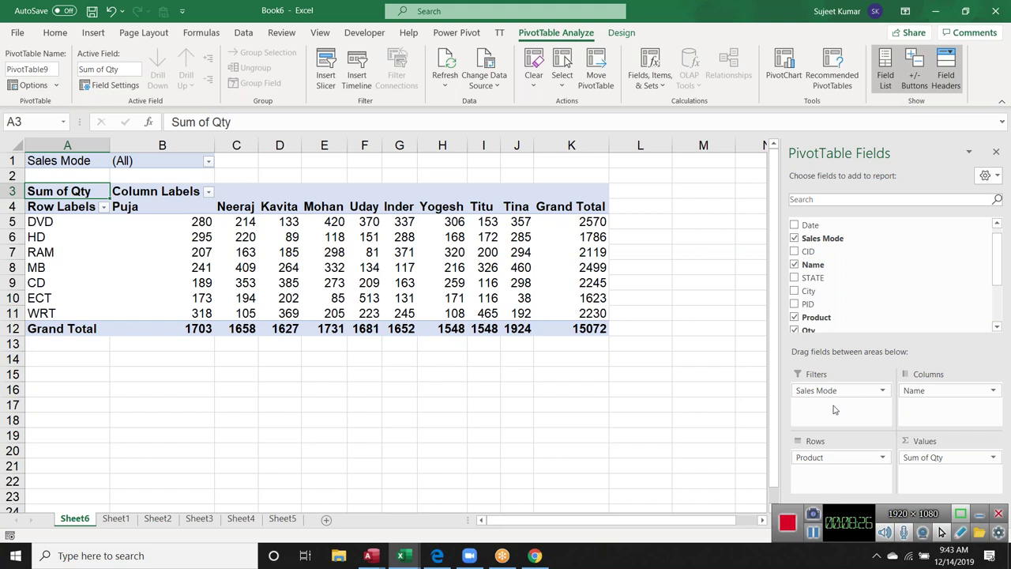
left_click(56, 85)
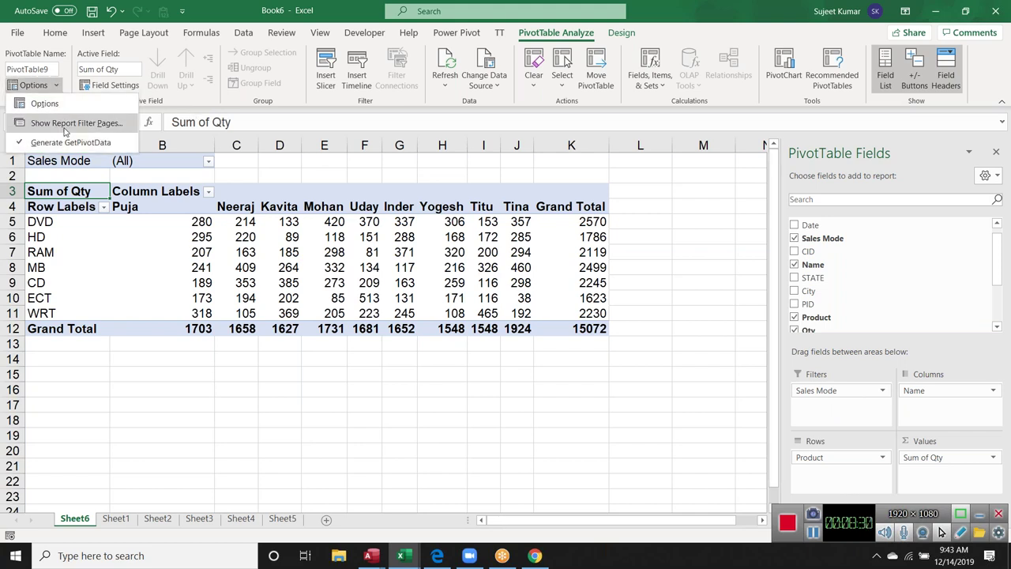
left_click(66, 124)
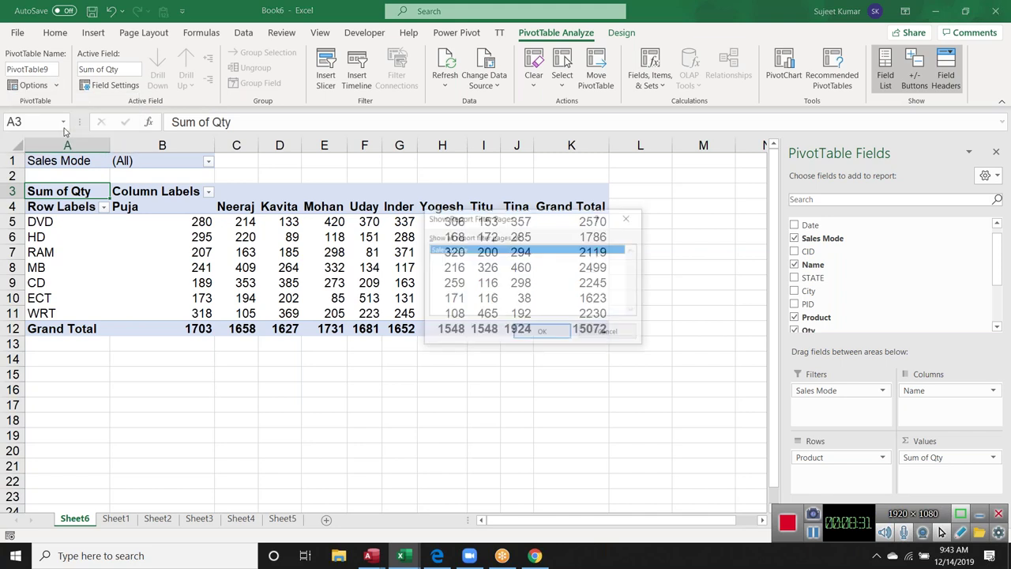
left_click(543, 334)
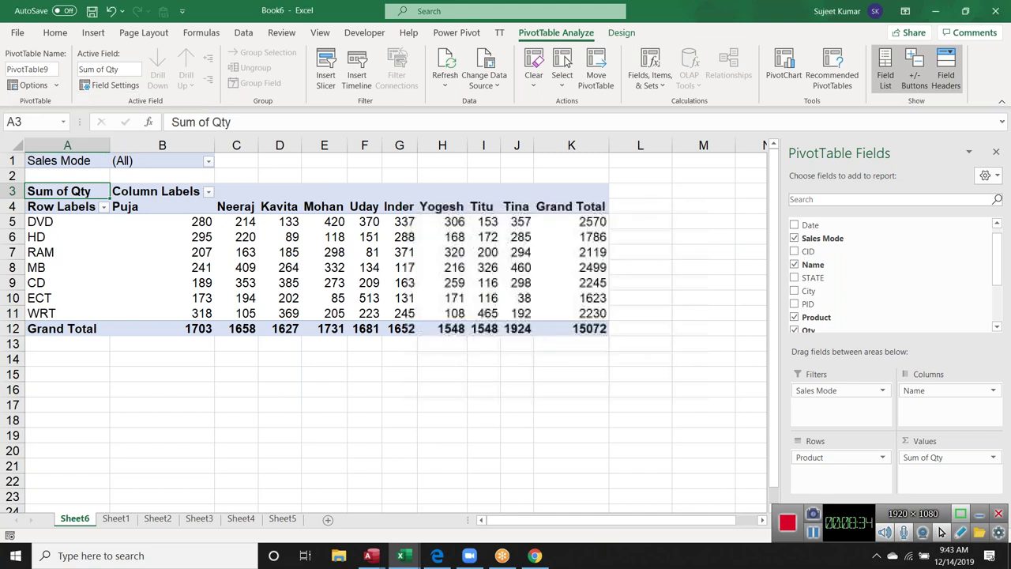
- Browse the new Direct, Ref# and Online sheets, settling on ExCust (total 2927)
left_click(125, 518)
left_click(163, 518)
left_click(240, 518)
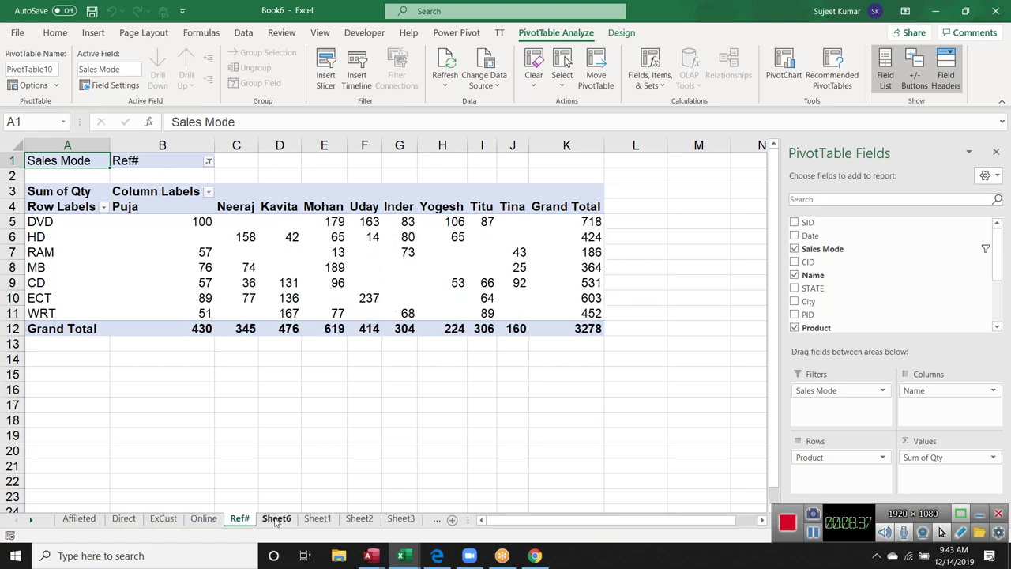
left_click(276, 518)
left_click(251, 509)
left_click(239, 519)
left_click(203, 518)
left_click(150, 519)
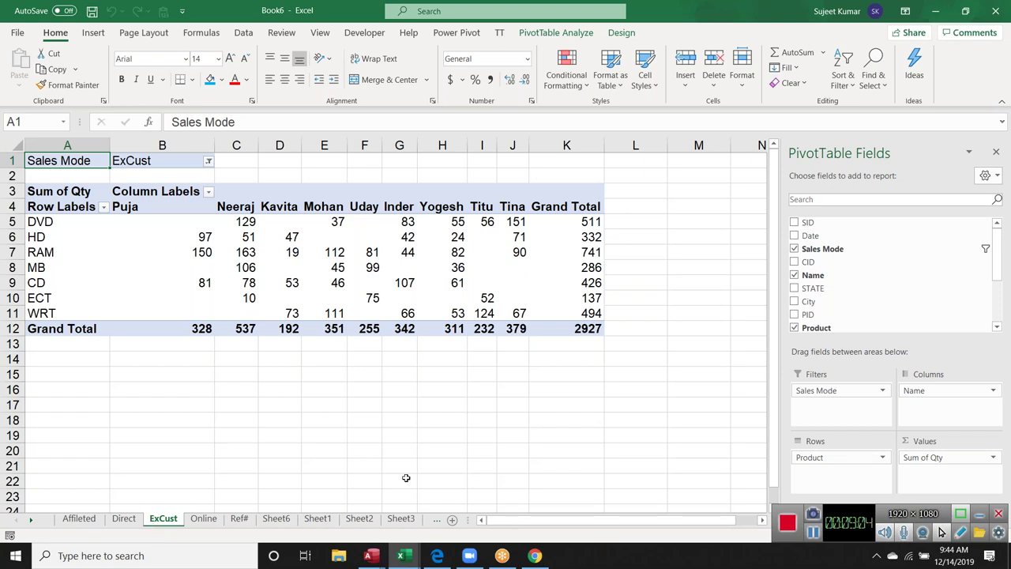
scroll(806, 290, "down", 1)
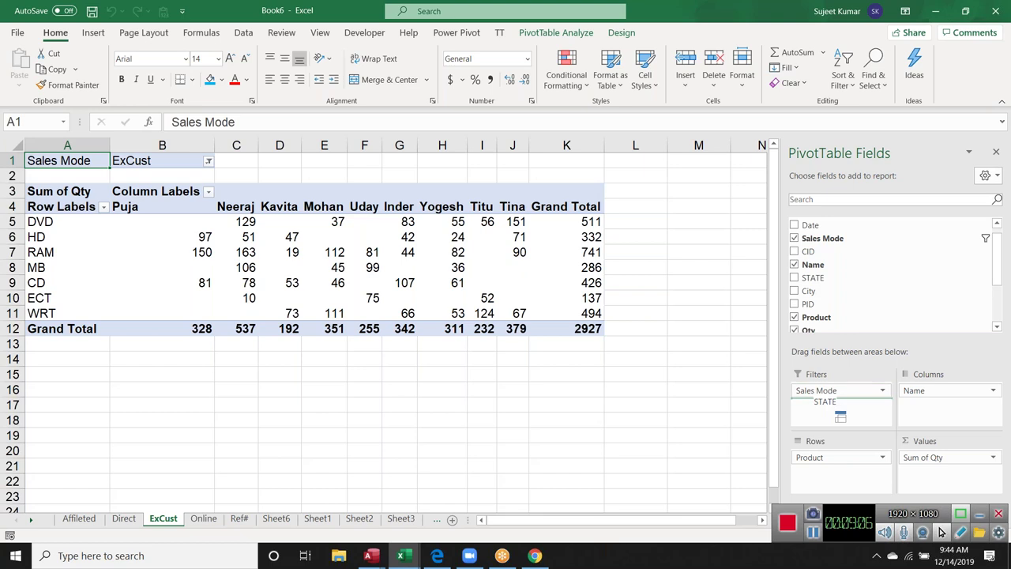
- Add STATE as a second report filter, then try Show Report Filter Pages and cancel it
left_click_drag(813, 278, 841, 405)
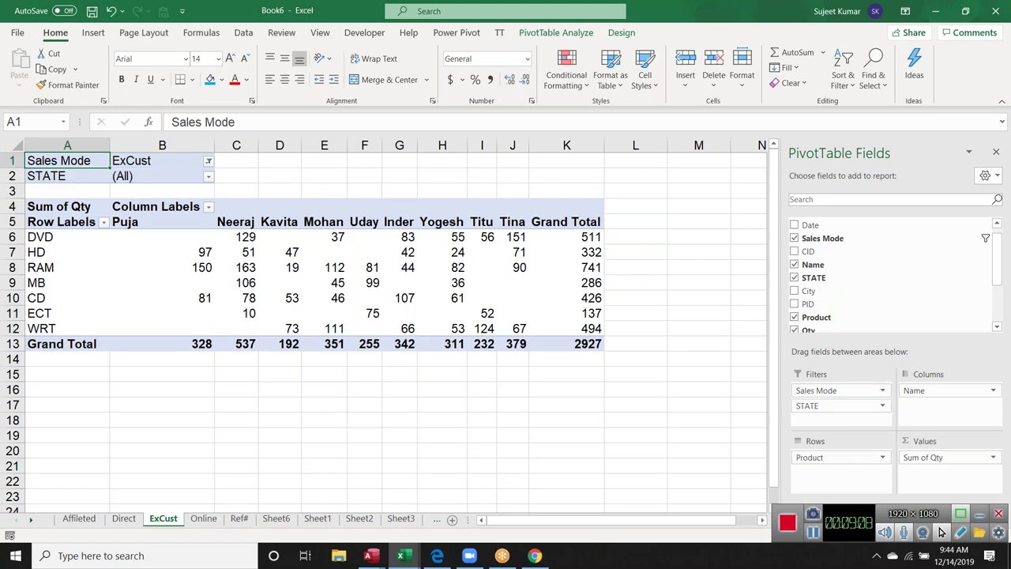
left_click(572, 36)
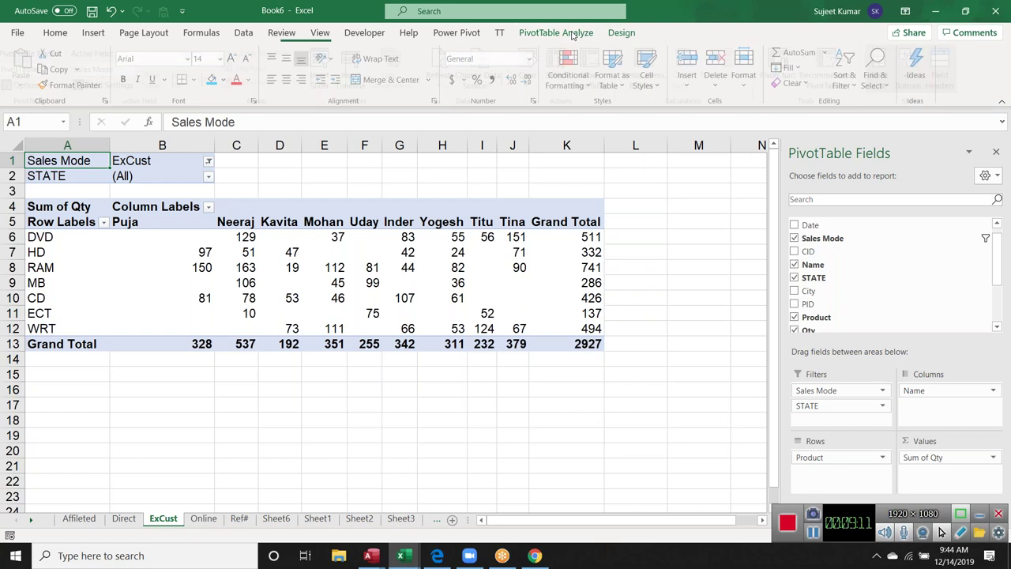
left_click(57, 87)
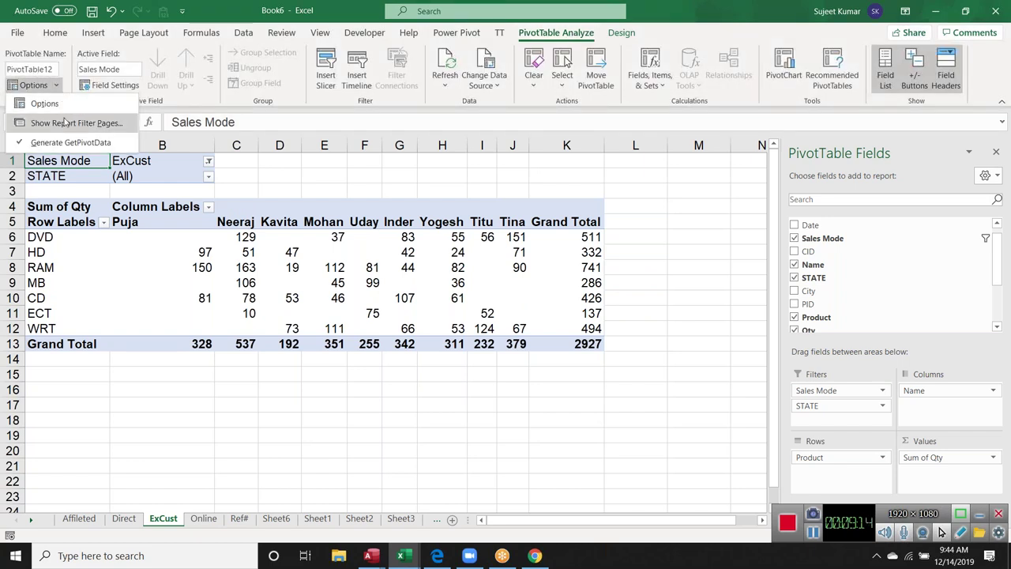
left_click(68, 123)
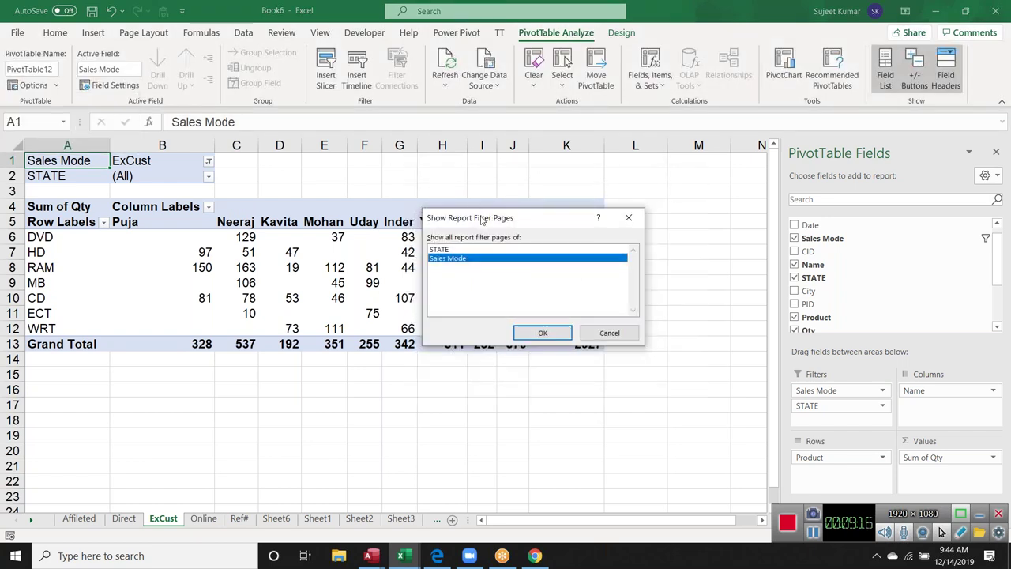
left_click_drag(477, 214, 473, 205)
left_click(471, 240)
left_click(468, 249)
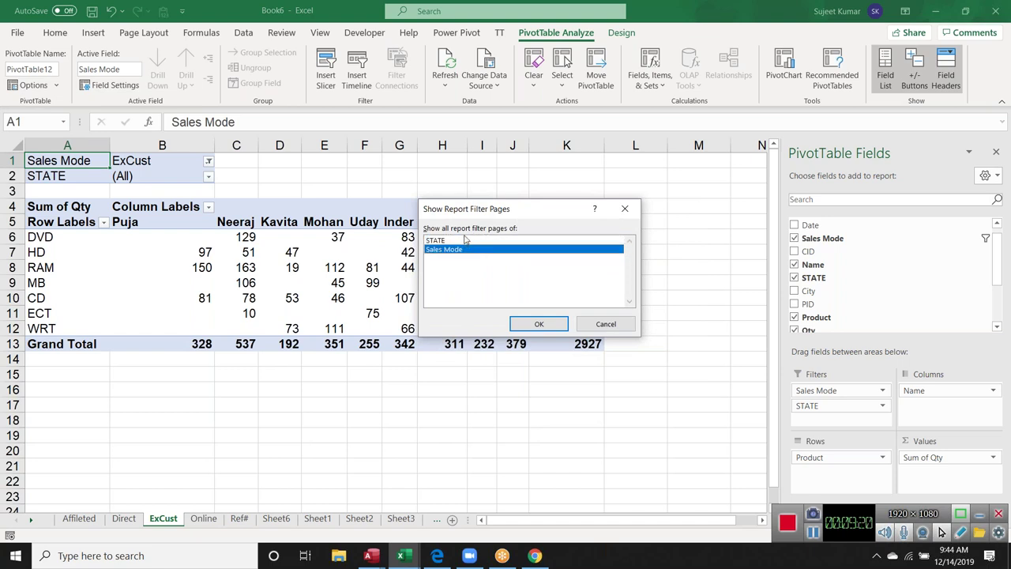
left_click(462, 241)
left_click(461, 250)
left_click(605, 324)
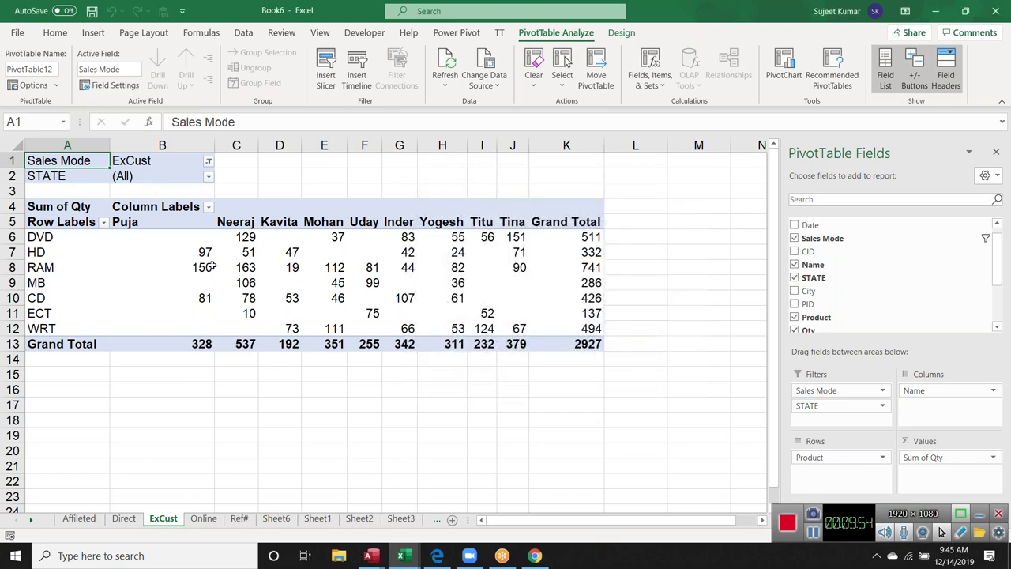
- Restore down the Book6 window and select a cell inside the ExCust pivot
mouse_move(212, 266)
mouse_move(208, 16)
left_mouse_down()
mouse_move(195, 24)
mouse_move(198, 2)
left_mouse_up()
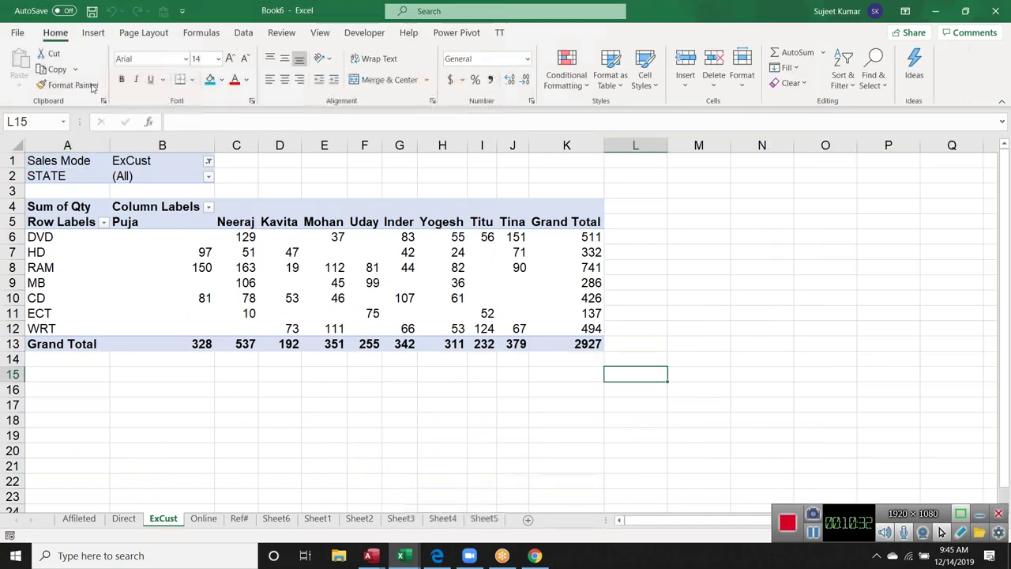
left_click(341, 313)
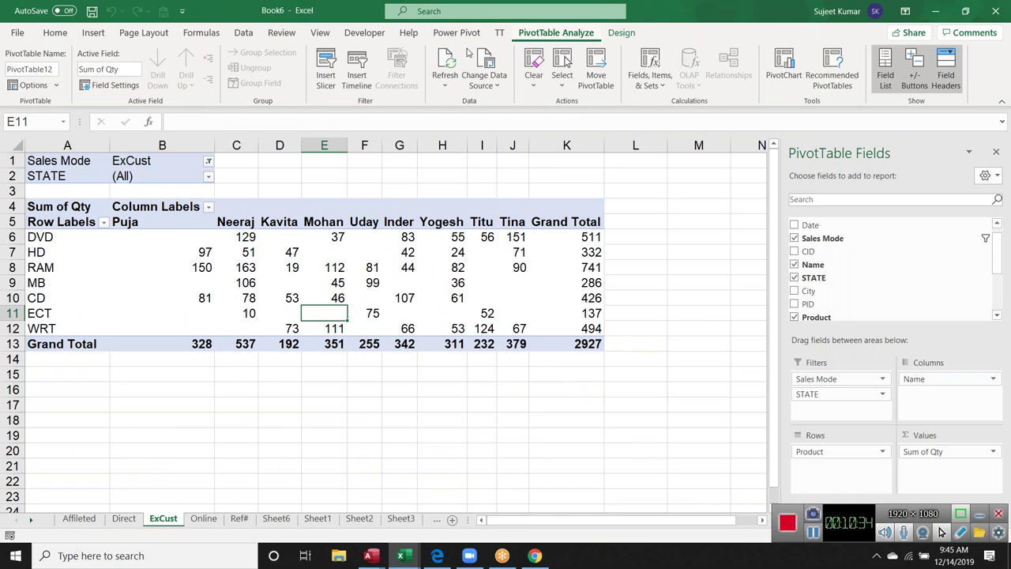
- Remove STATE, Sales Mode and Name from the pivot, leaving Sum of Qty by Product (15072)
left_click(59, 85)
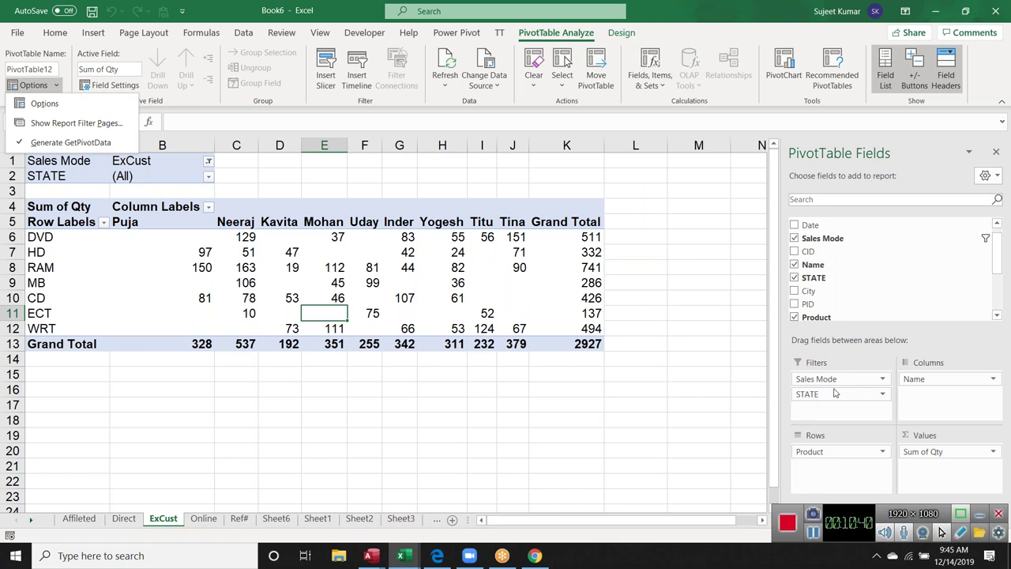
left_click_drag(838, 393, 840, 309)
mouse_move(822, 378)
left_mouse_down()
mouse_move(859, 370)
mouse_move(814, 312)
left_mouse_up()
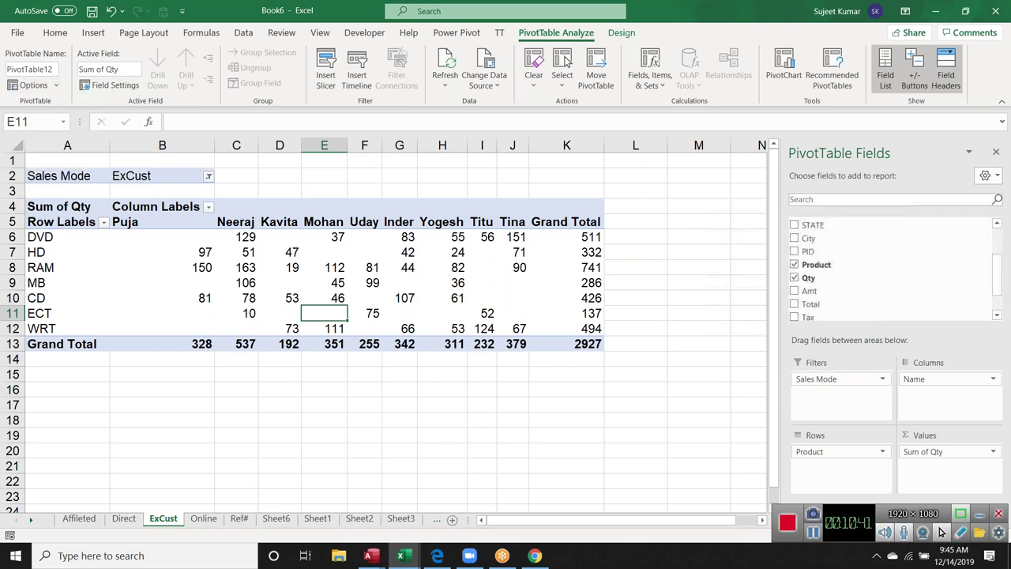
left_click_drag(915, 380, 919, 385)
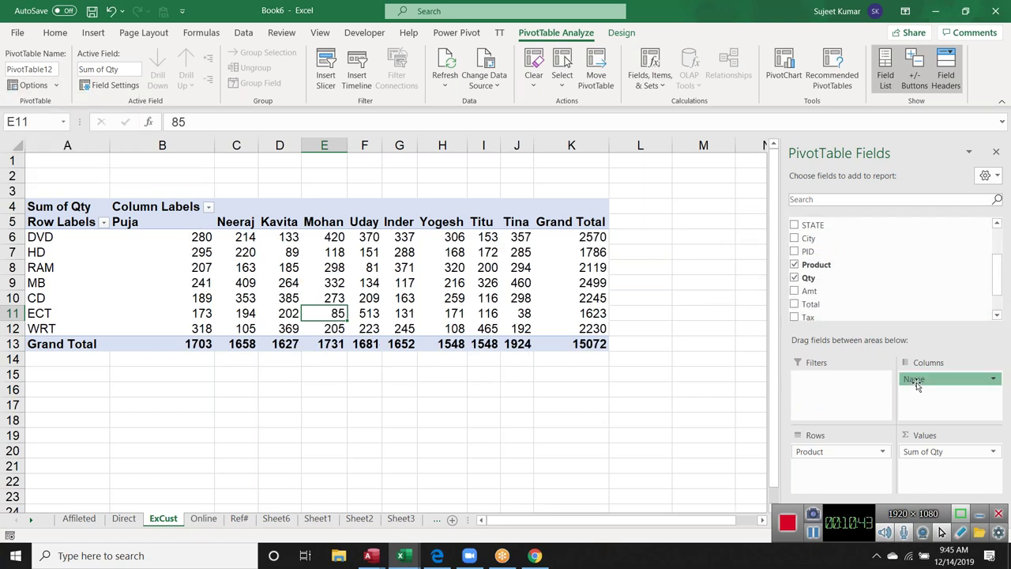
left_click_drag(919, 385, 822, 310)
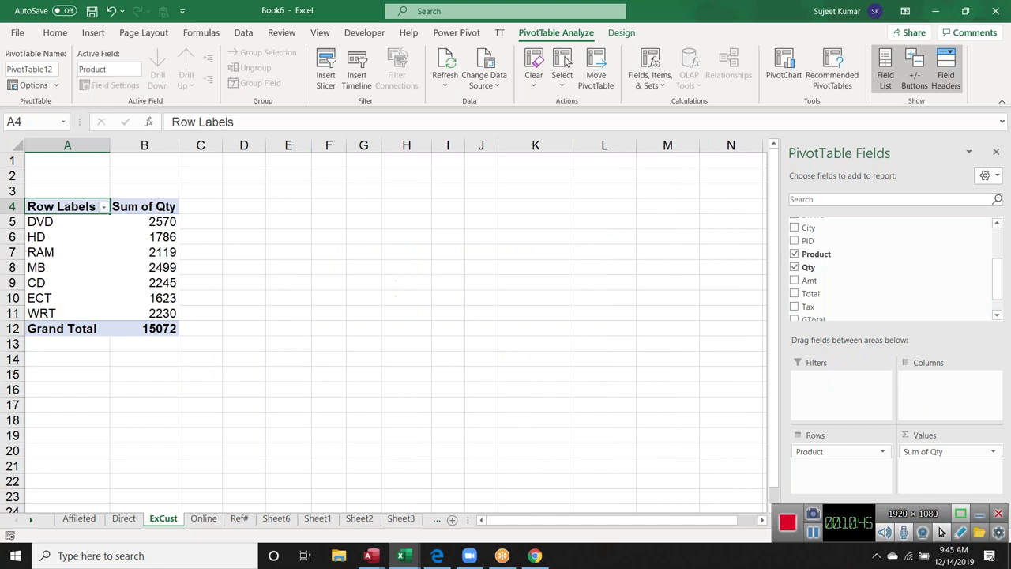
left_click(293, 225)
- Link E5 to the pivot with =B5 and label D5 as DVD
type("=")
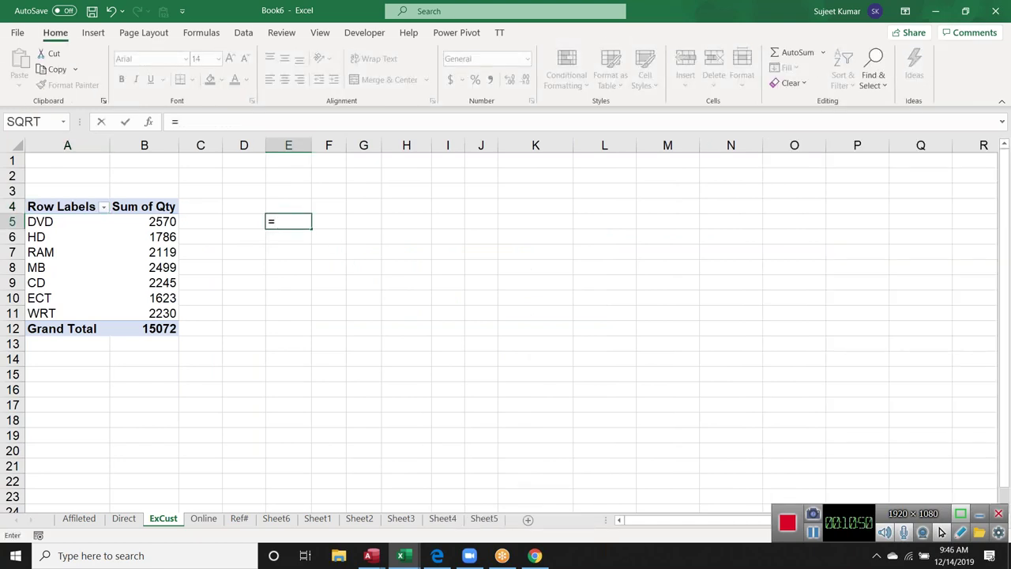
type("b")
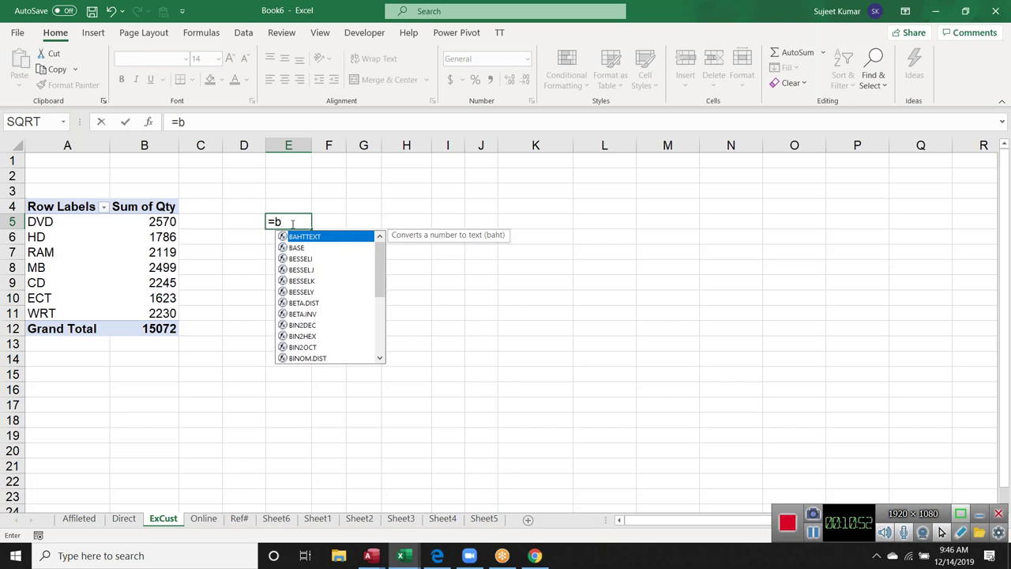
type("5")
key("Return")
left_click(292, 224)
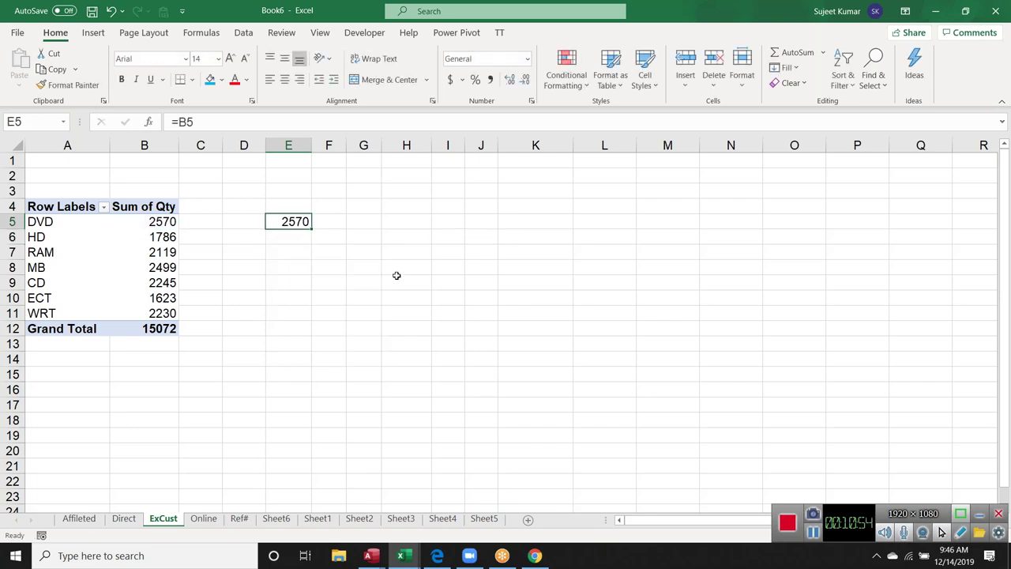
left_click(249, 222)
type("DVD")
key("Return")
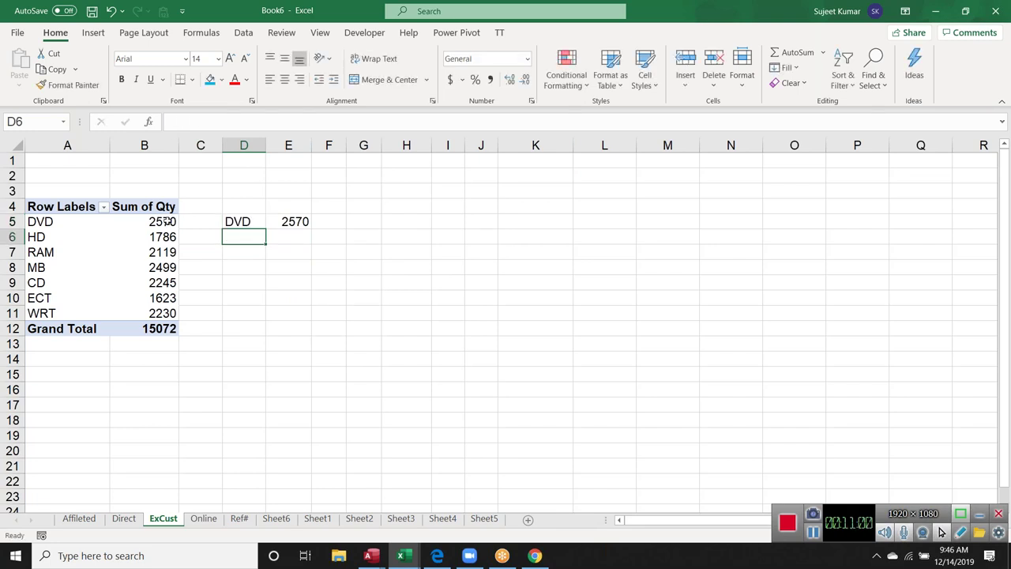
- Sort the pivot products largest to smallest, then smallest to largest
left_click(170, 222)
right_click(169, 222)
mouse_move(228, 317)
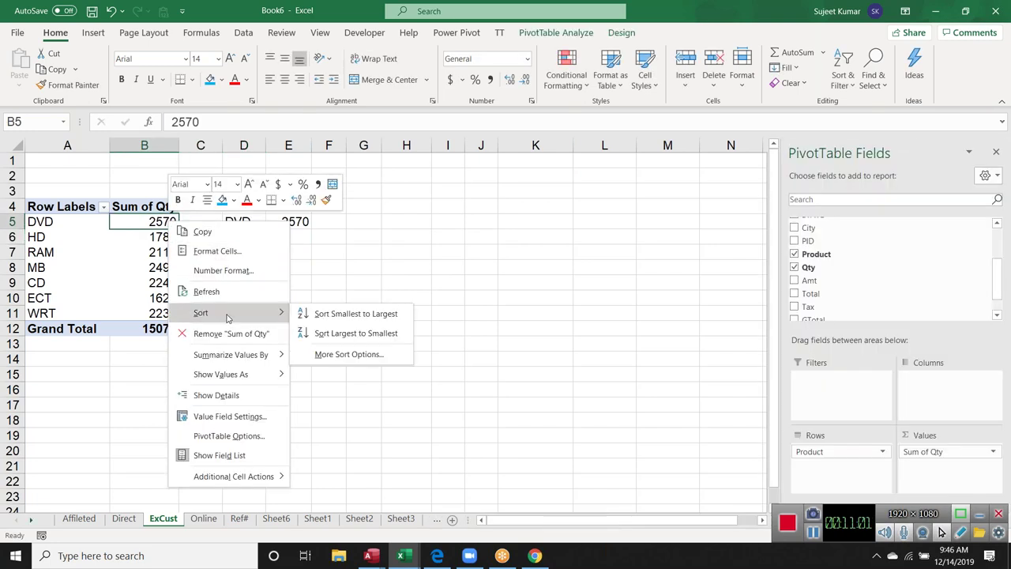
left_click(327, 335)
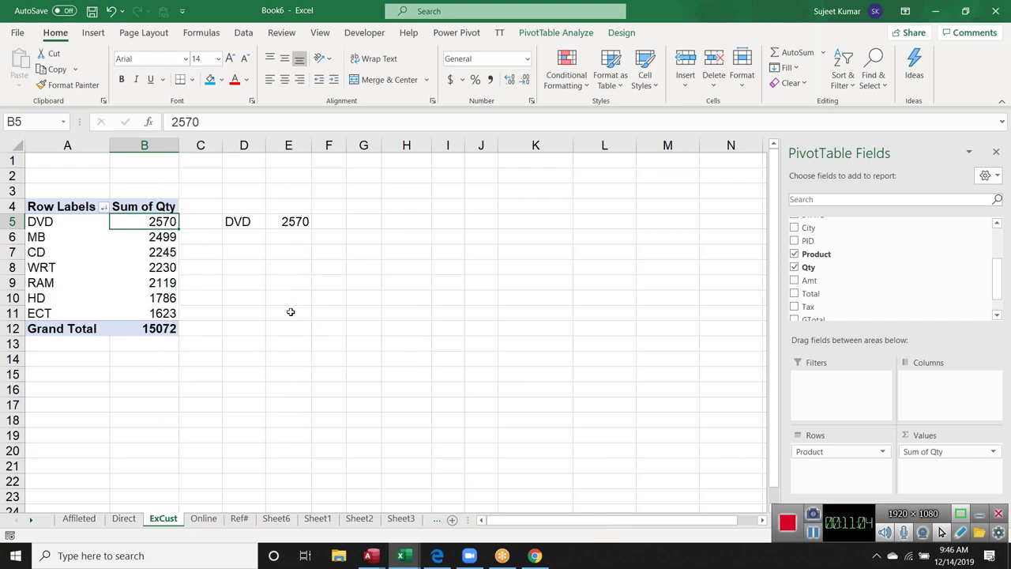
right_click(165, 226)
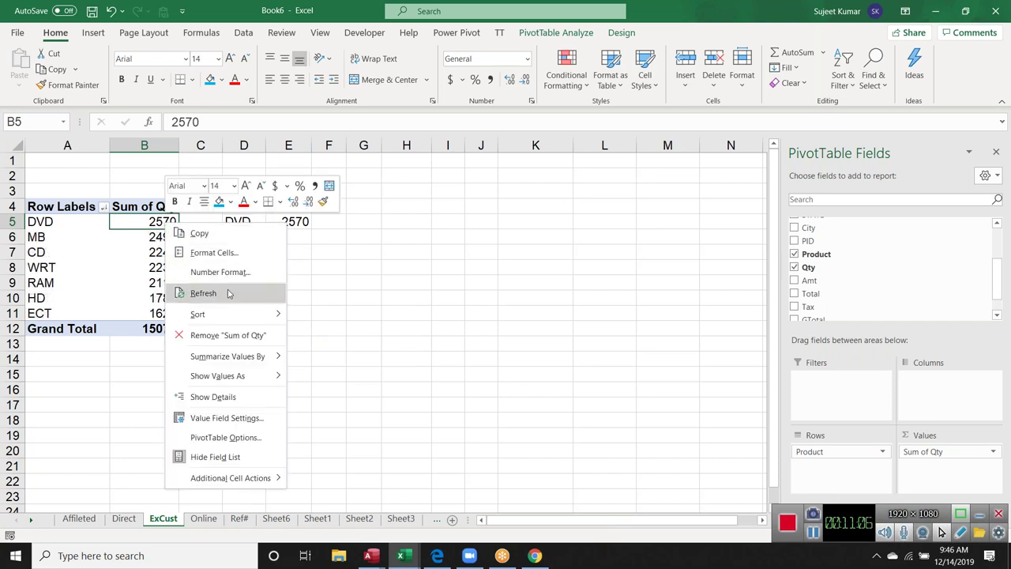
mouse_move(241, 315)
left_click(307, 317)
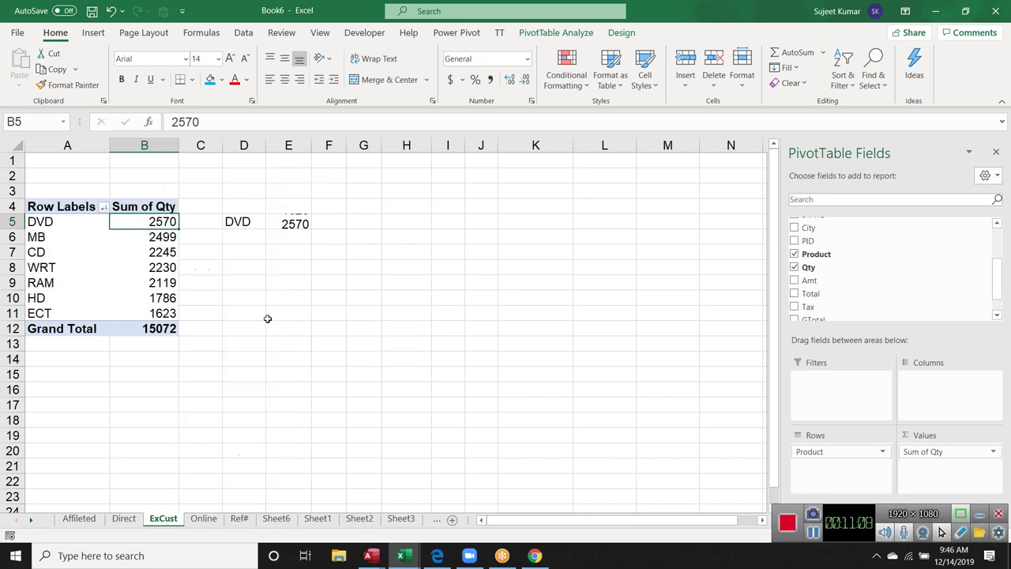
- Relabel D5 as ECT (1623) and begin a new formula in E6
left_click(244, 222)
type("ECT")
key("Return")
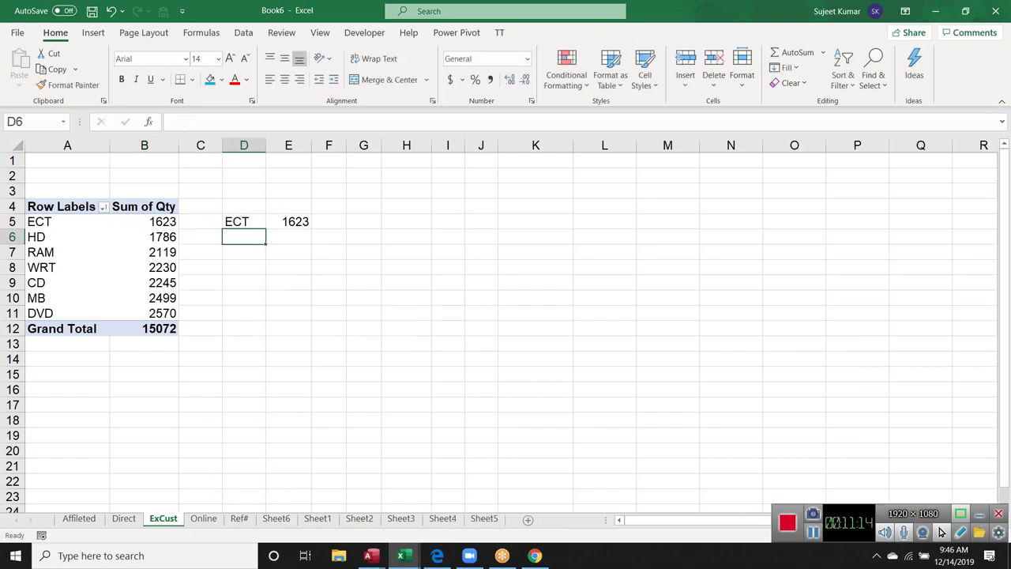
left_click_drag(244, 222, 272, 221)
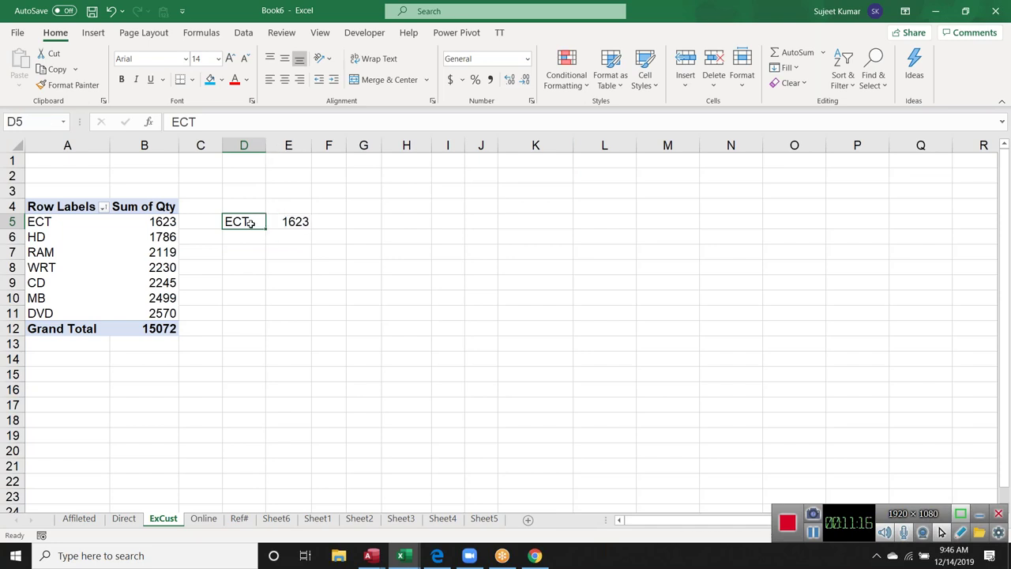
left_click(291, 238)
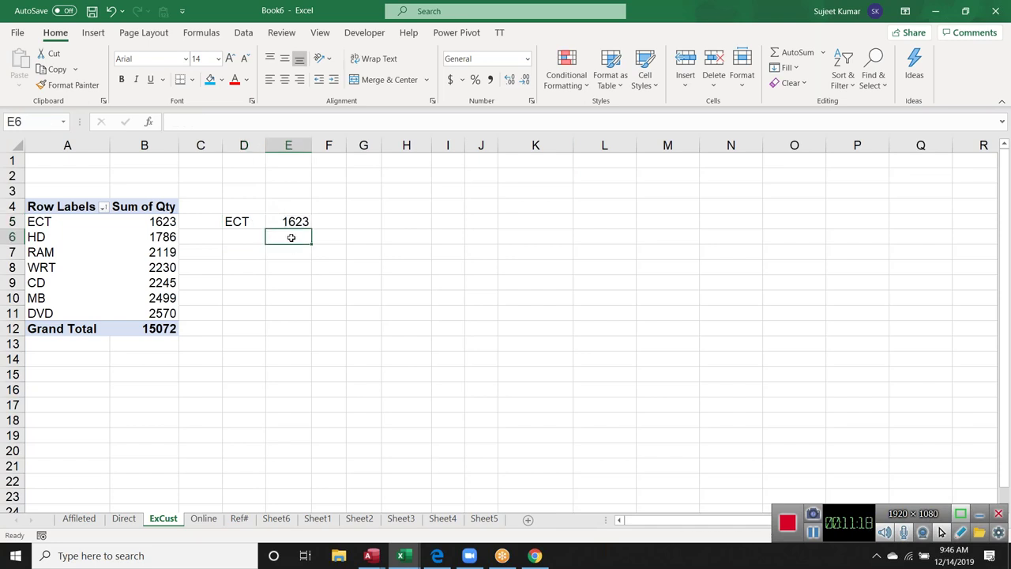
type("=")
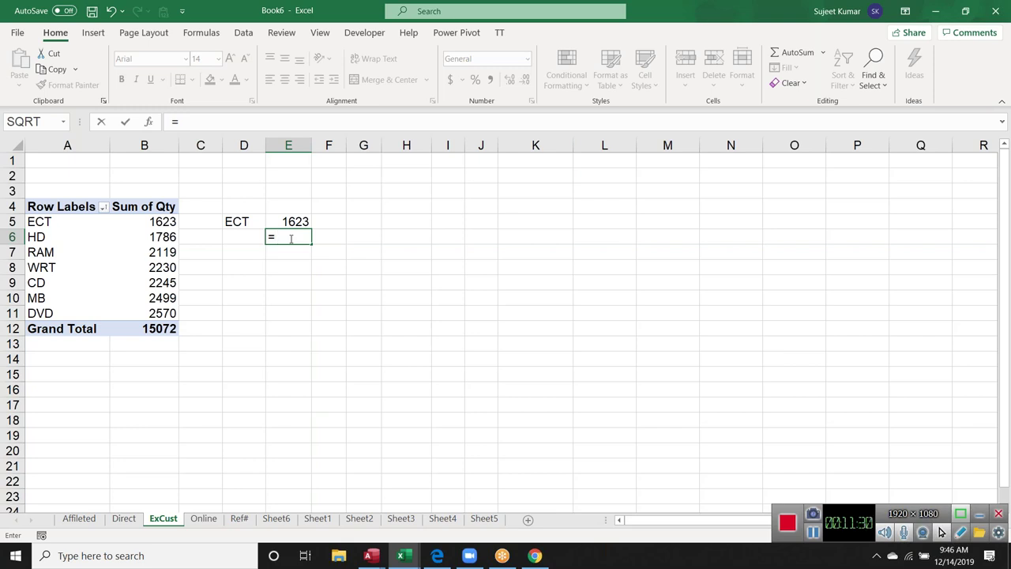
- Build a GETPIVOTDATA formula in E6 from the pivot, changing its item from ECT to DVD
left_click(161, 207)
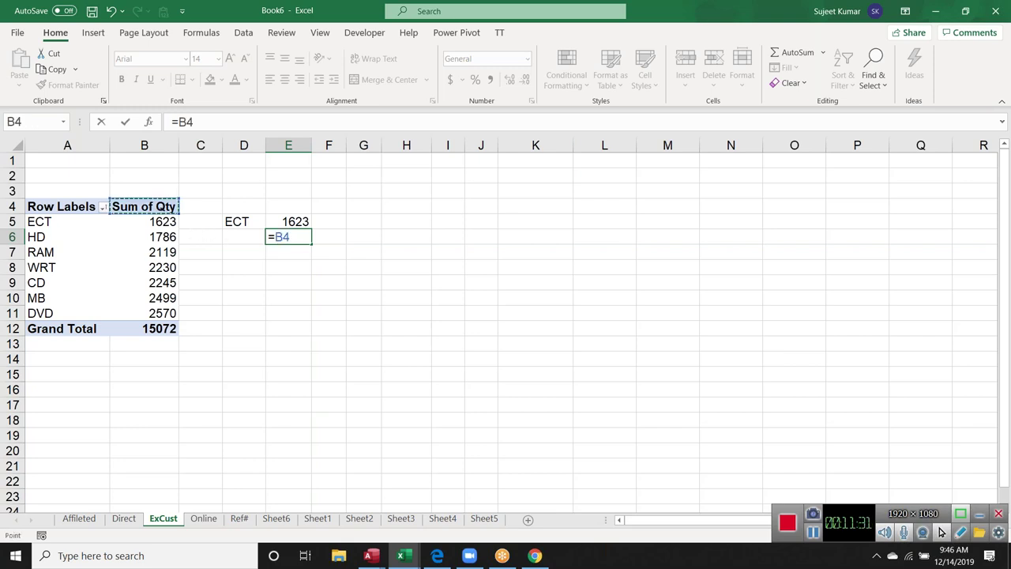
left_click(160, 220)
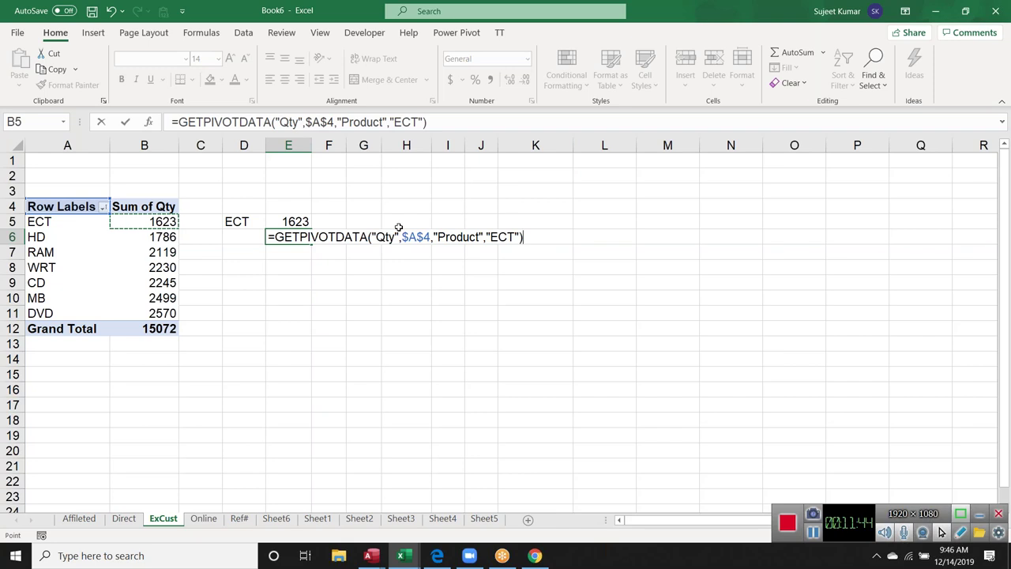
double_click(387, 235)
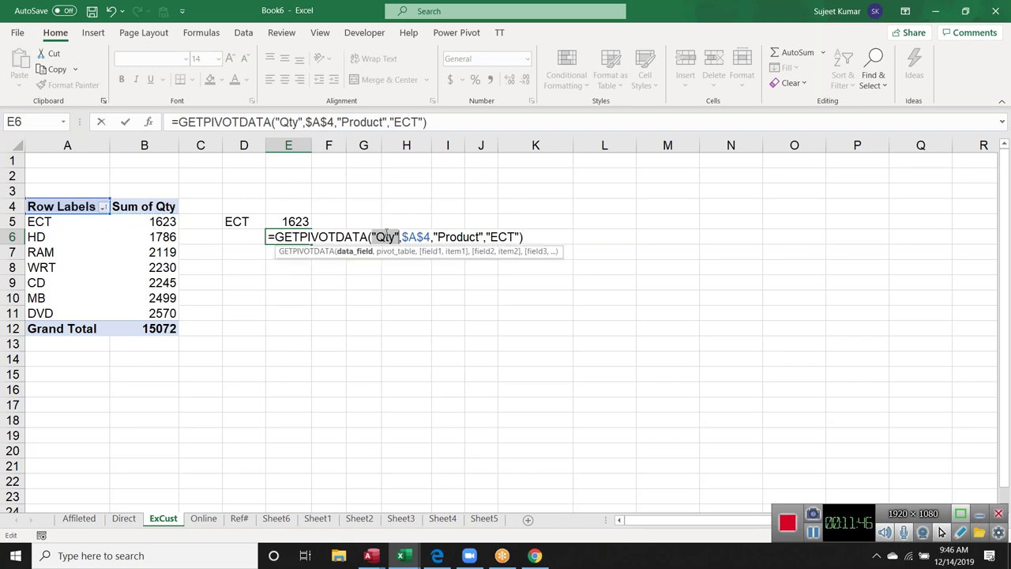
left_click(413, 237)
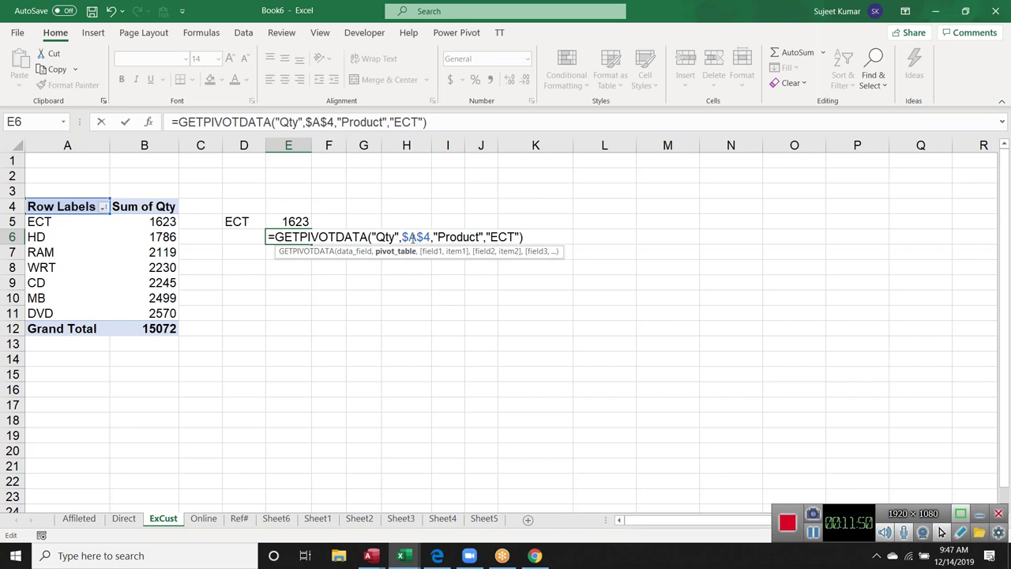
left_click(454, 237)
left_click(494, 238)
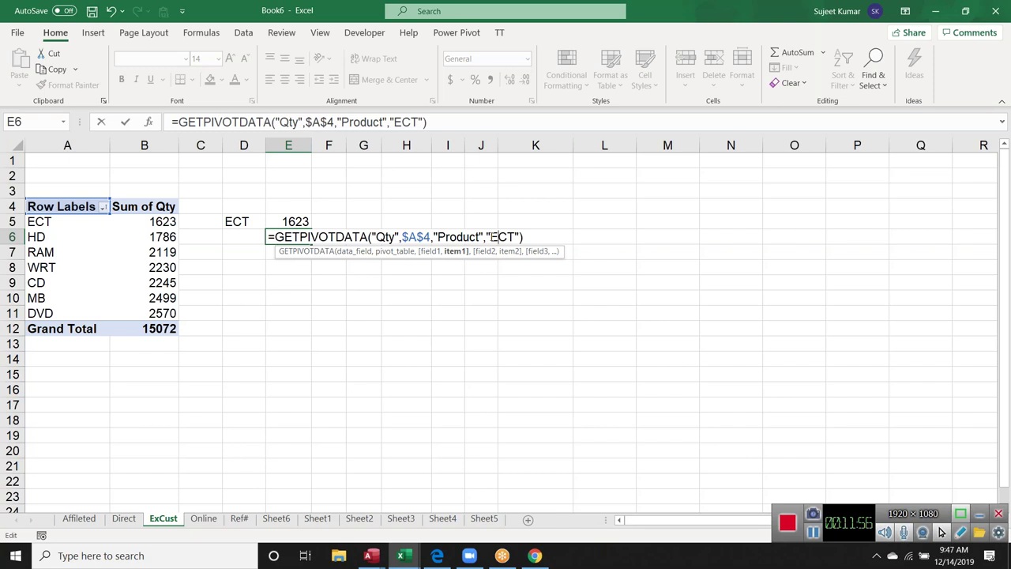
key("Delete")
key("Delete")
key("Delete")
type("DVD")
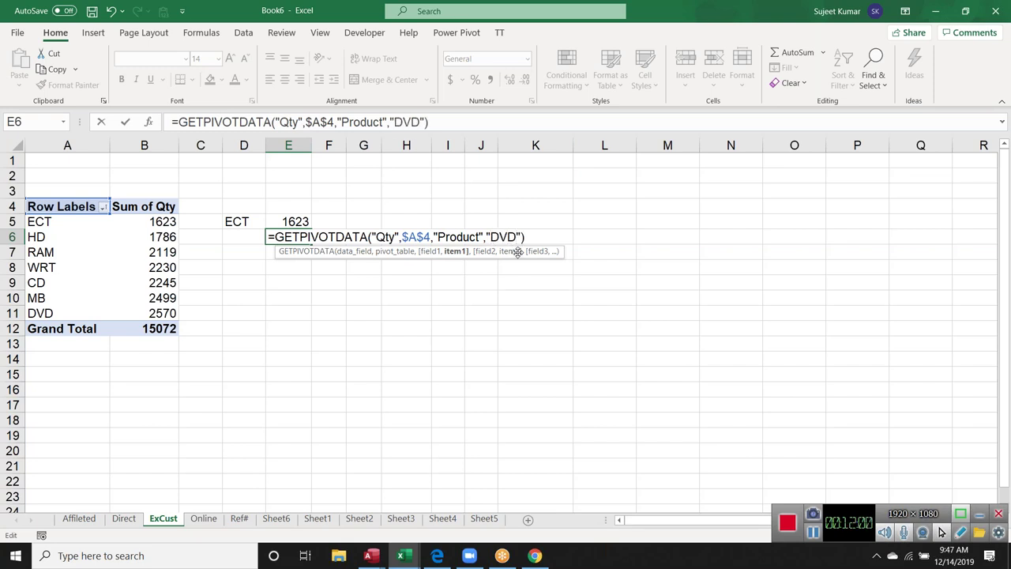
key("Return")
- Enter HD as the product label in D6
key("Up")
key("Left")
key("Down")
key("Up")
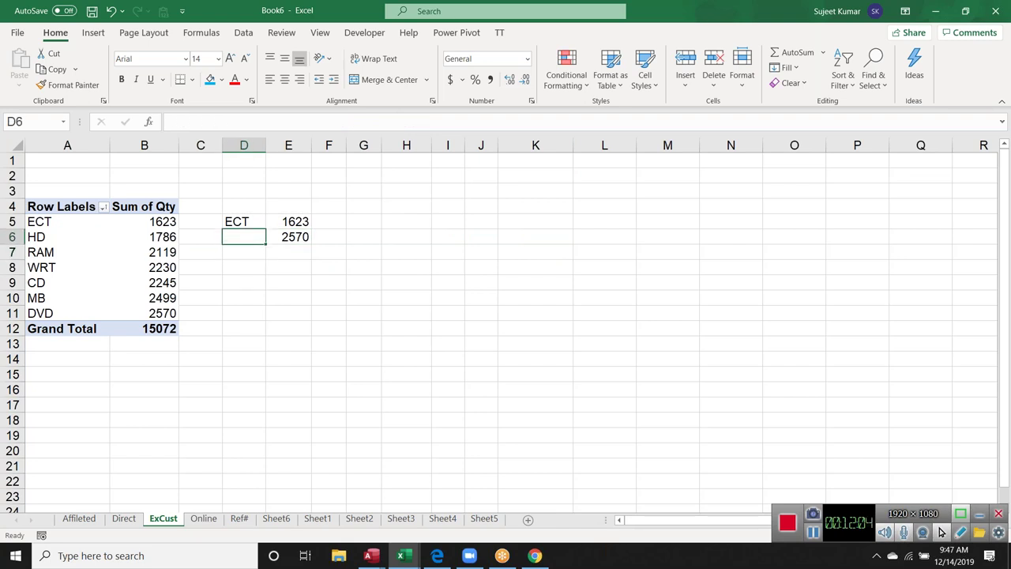
type("HD")
key("Return")
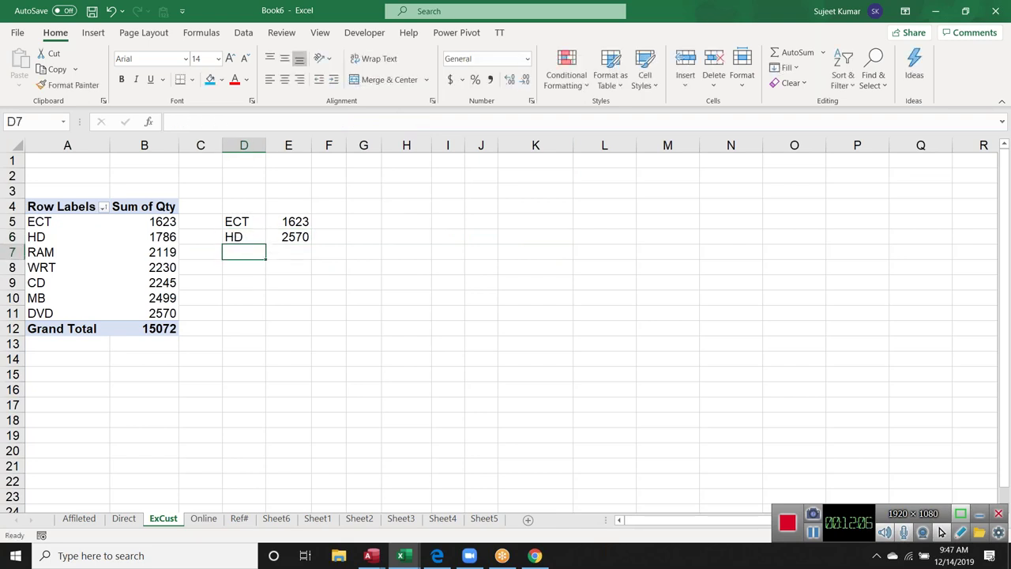
- Make E6's GETPIVOTDATA item reference D6, then change D6 to RAM
key("Right")
key("Up")
key("F2")
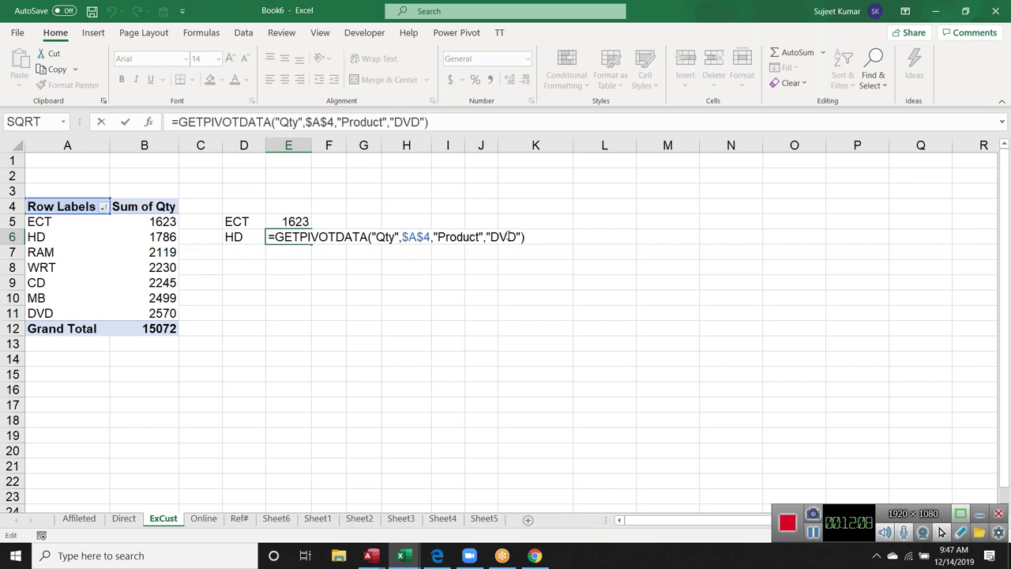
double_click(512, 237)
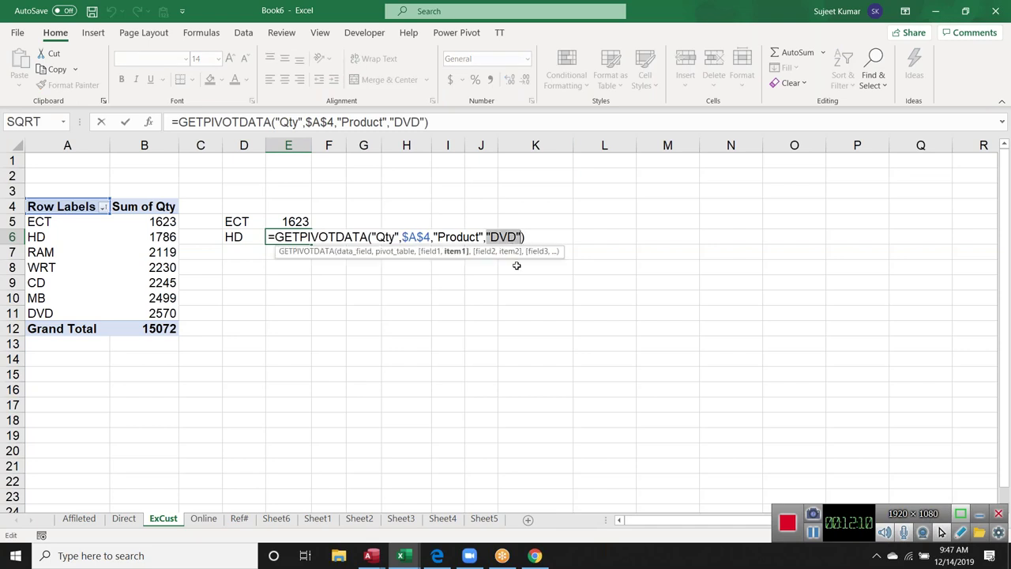
key("BackSpace")
left_click(235, 237)
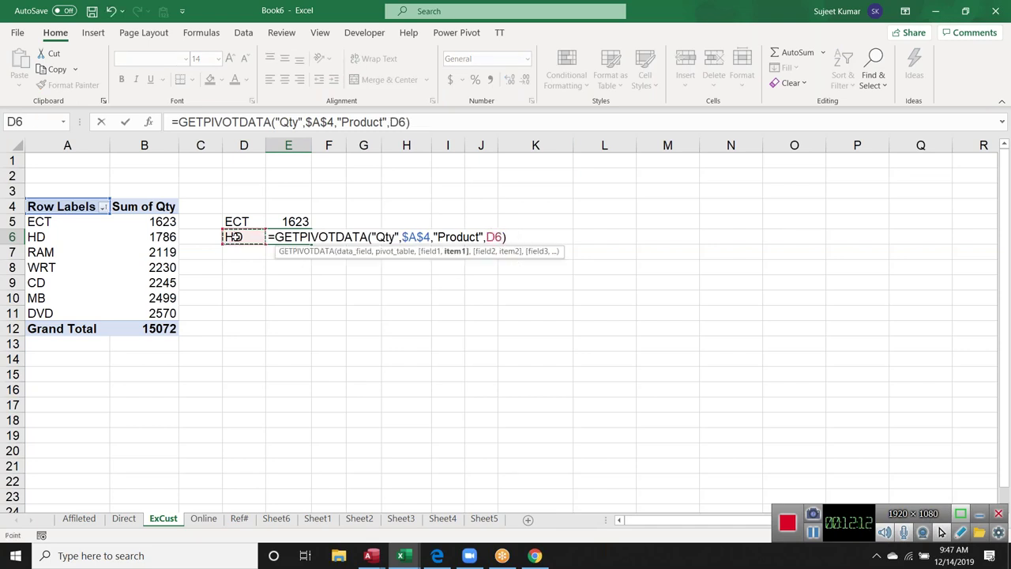
key("Return")
key("Up")
left_click(235, 237)
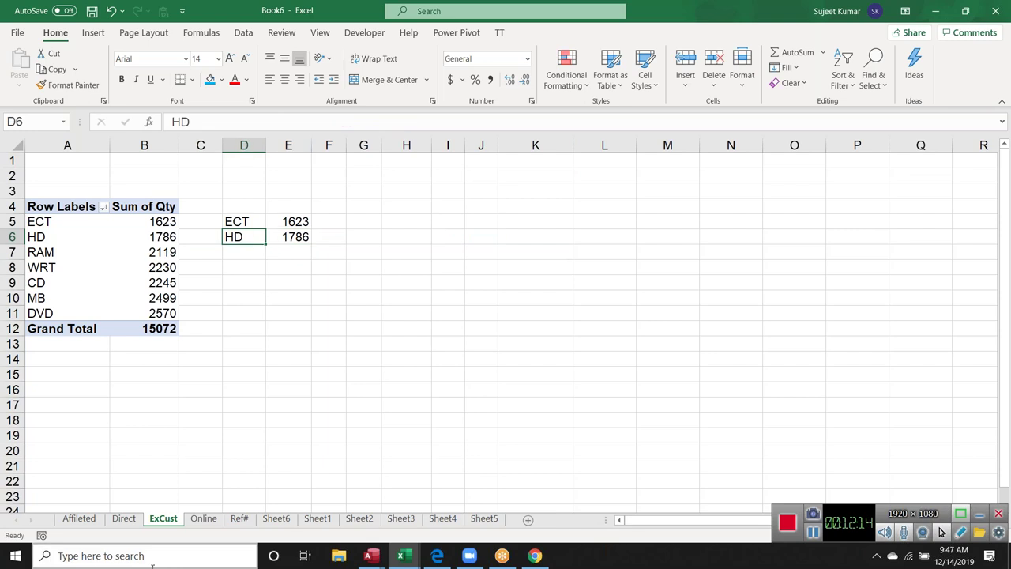
type("RAM")
key("Return")
key("Up")
key("Right")
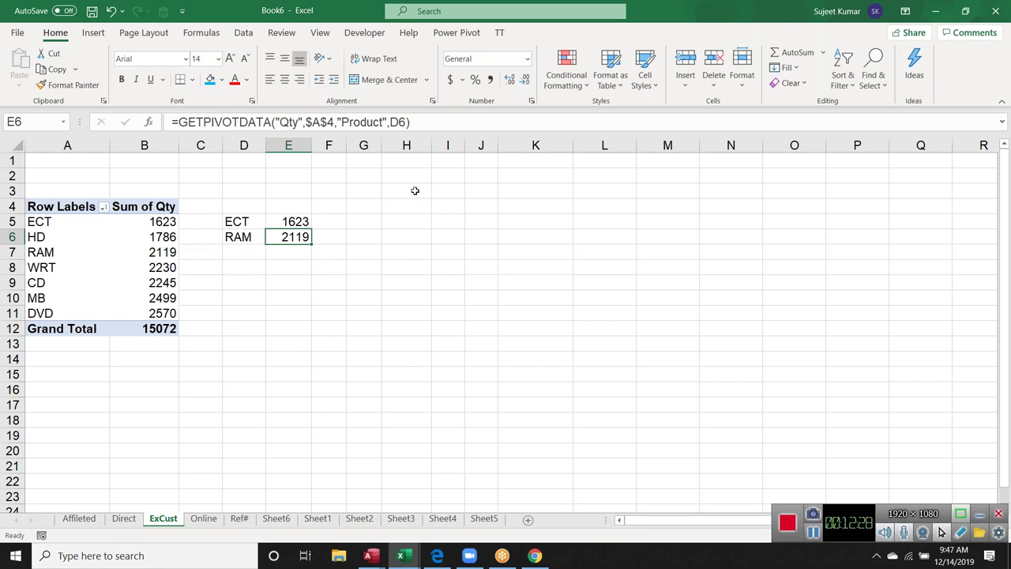
left_click(449, 33)
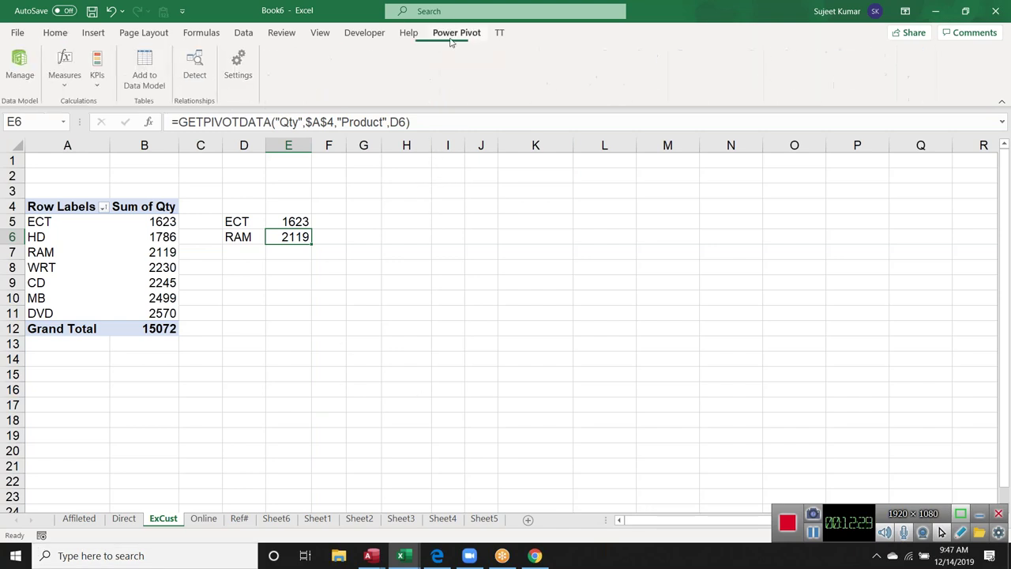
left_click(143, 263)
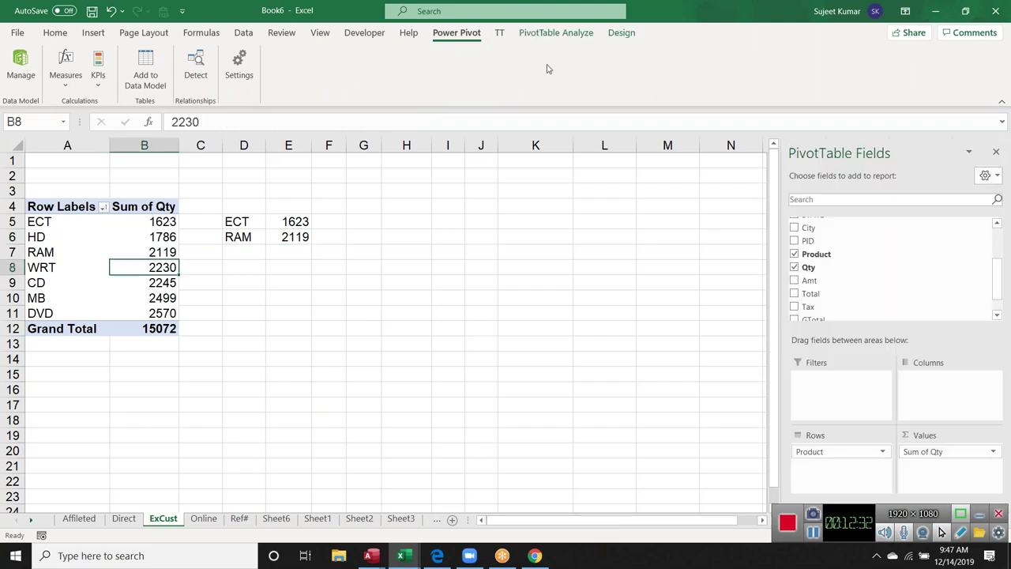
left_click(550, 34)
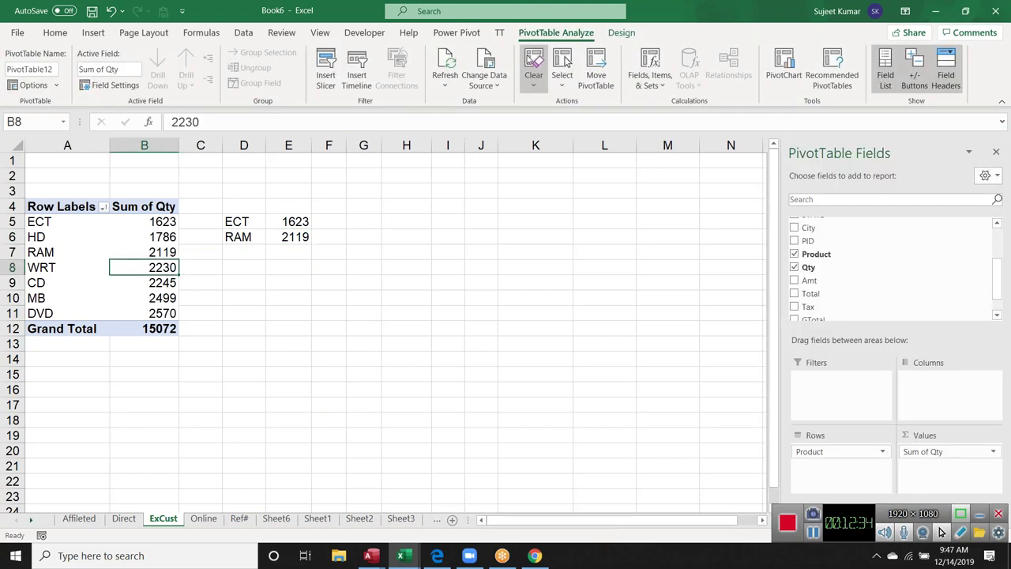
left_click(286, 238)
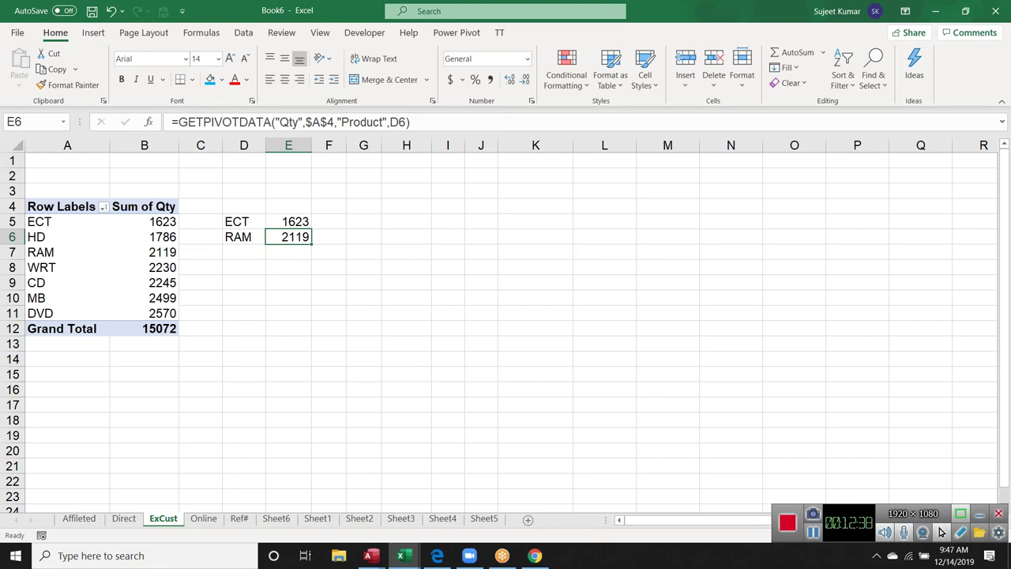
double_click(375, 123)
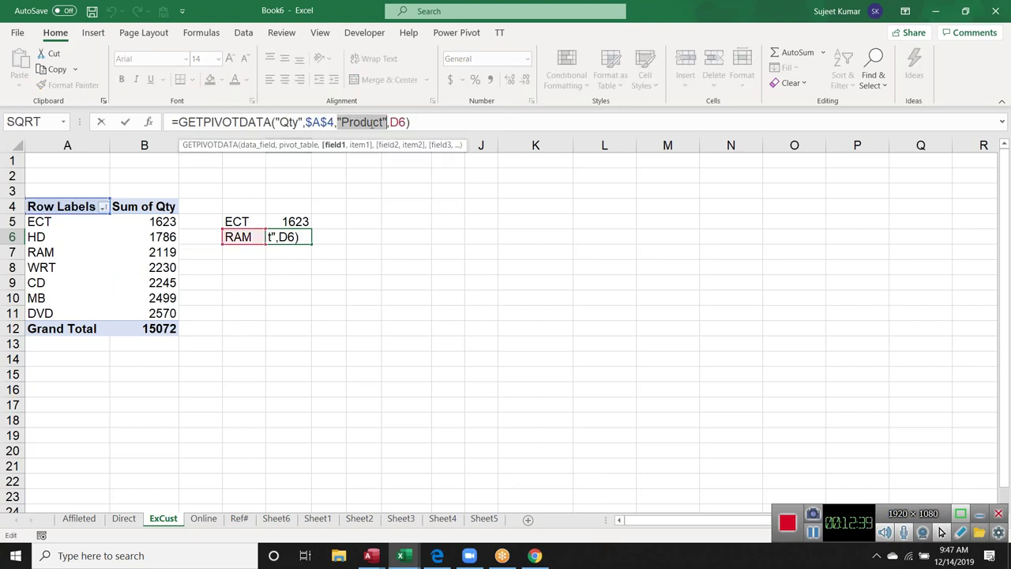
key("Return")
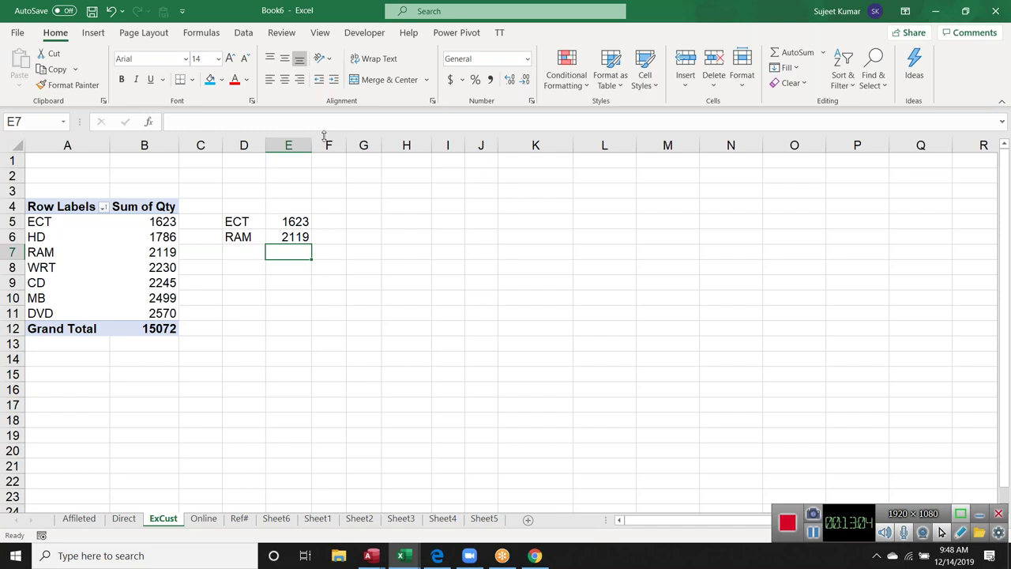
- Add a GETPIVOTDATA lookup in F6 returning CD's 2245 and autofit column F
left_click(335, 241)
type("=")
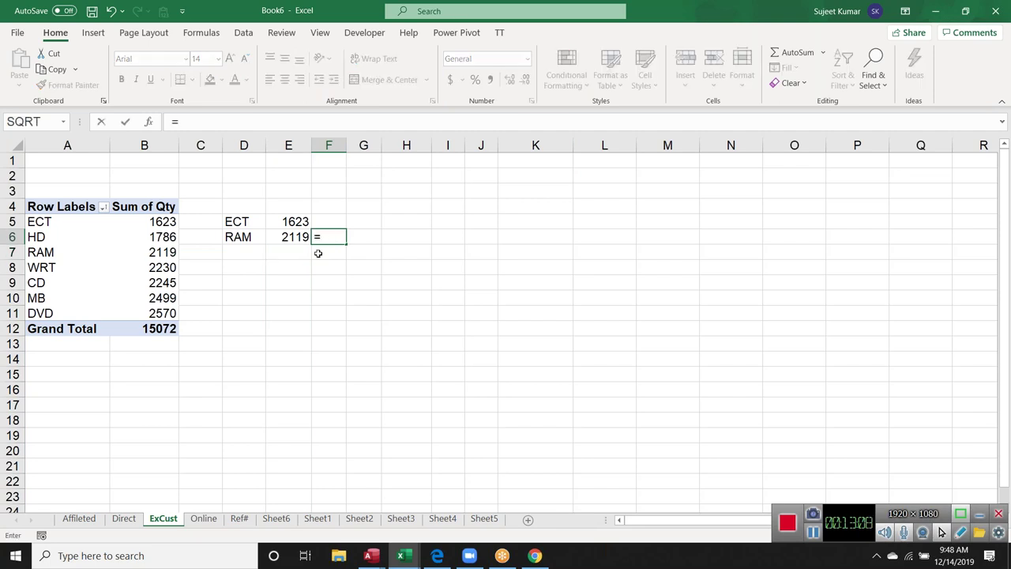
key("Return")
key("Up")
key("Up")
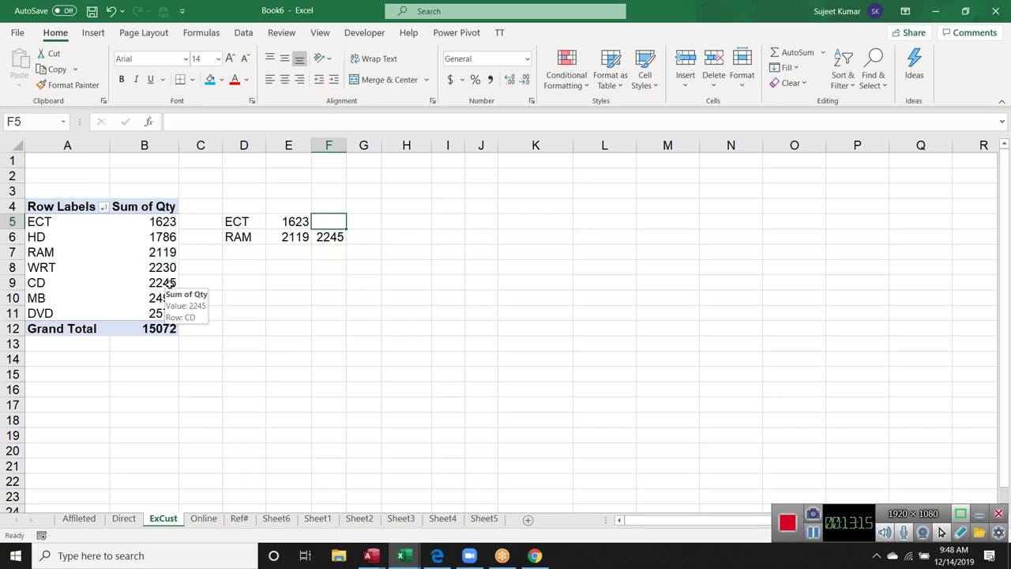
double_click(344, 147)
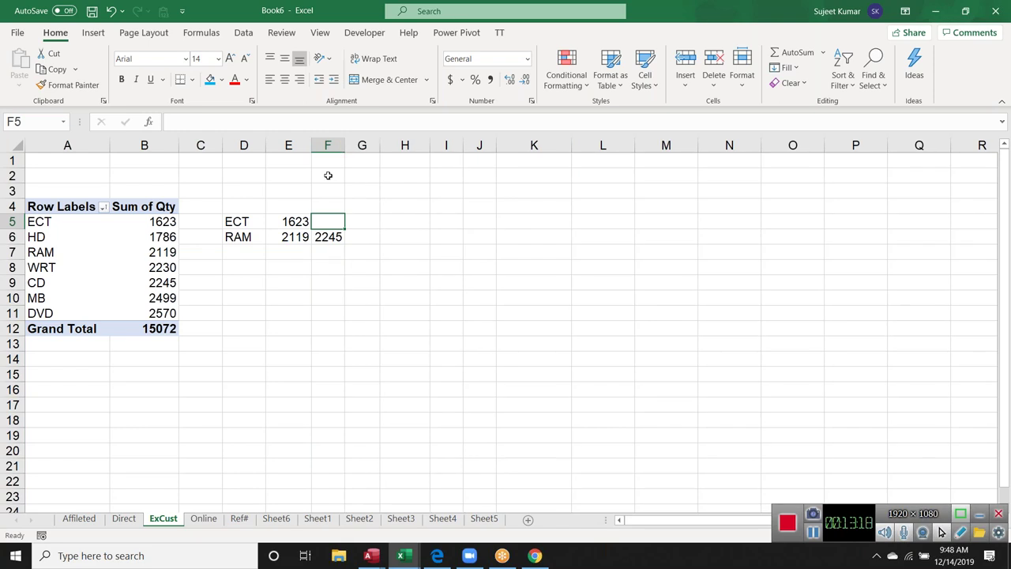
- Sort the pivot Qty largest to smallest so DVD comes first
left_click(302, 226)
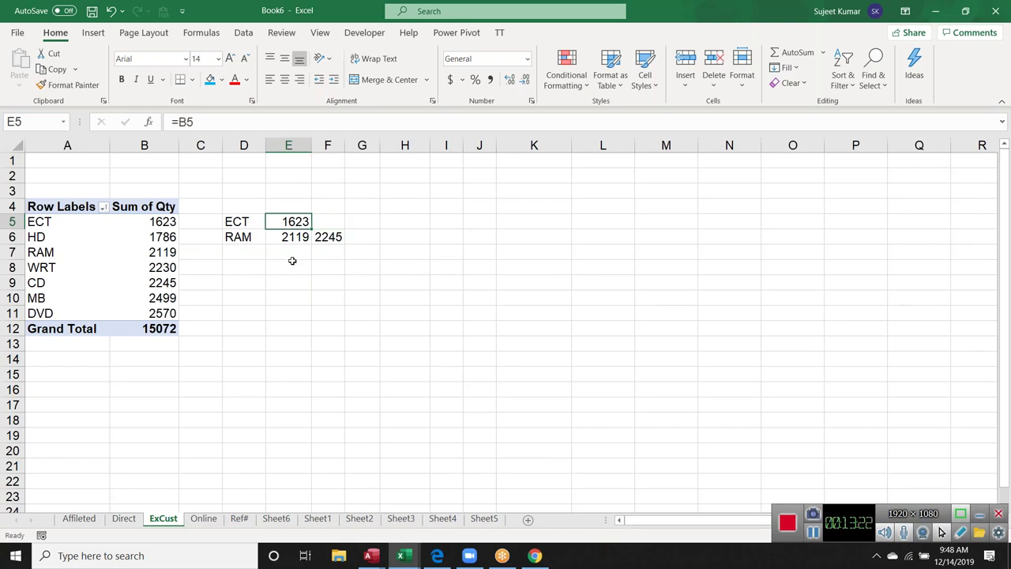
right_click(150, 267)
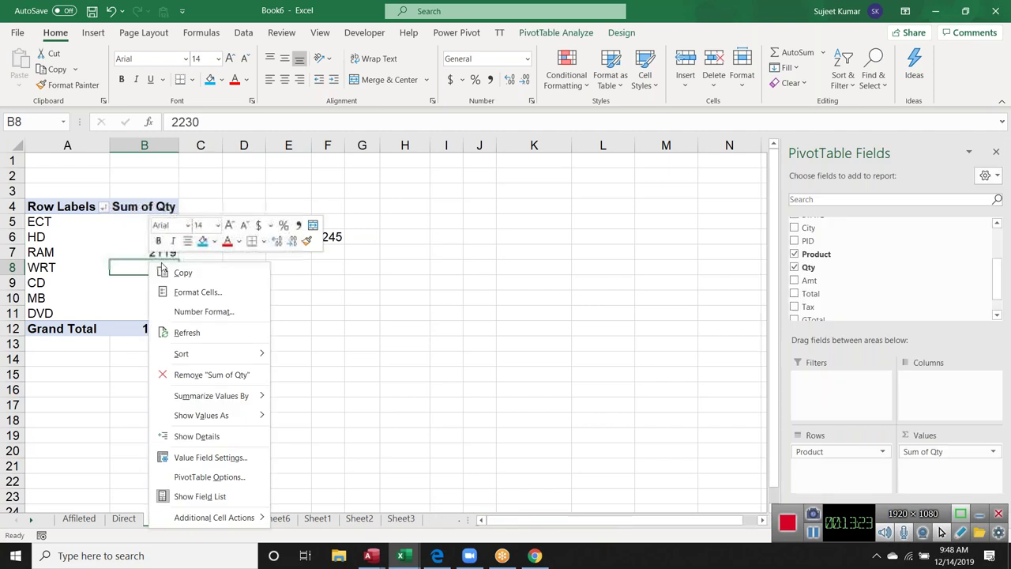
mouse_move(229, 354)
left_click(309, 376)
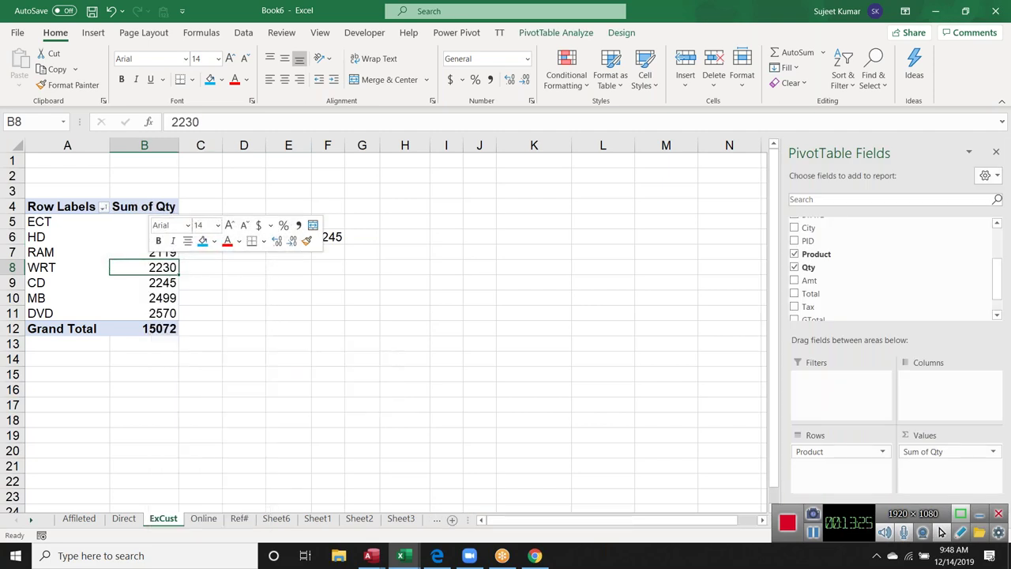
- Recheck E5's =B5 link (now DVD's 2570) and E6's GETPIVOTDATA (still 2119)
left_click(288, 224)
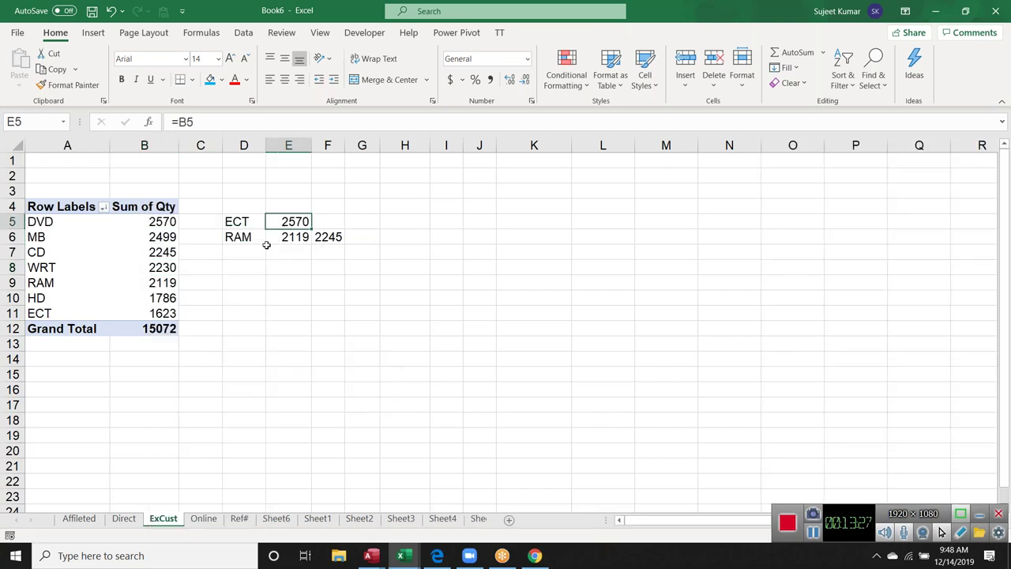
left_click(245, 222)
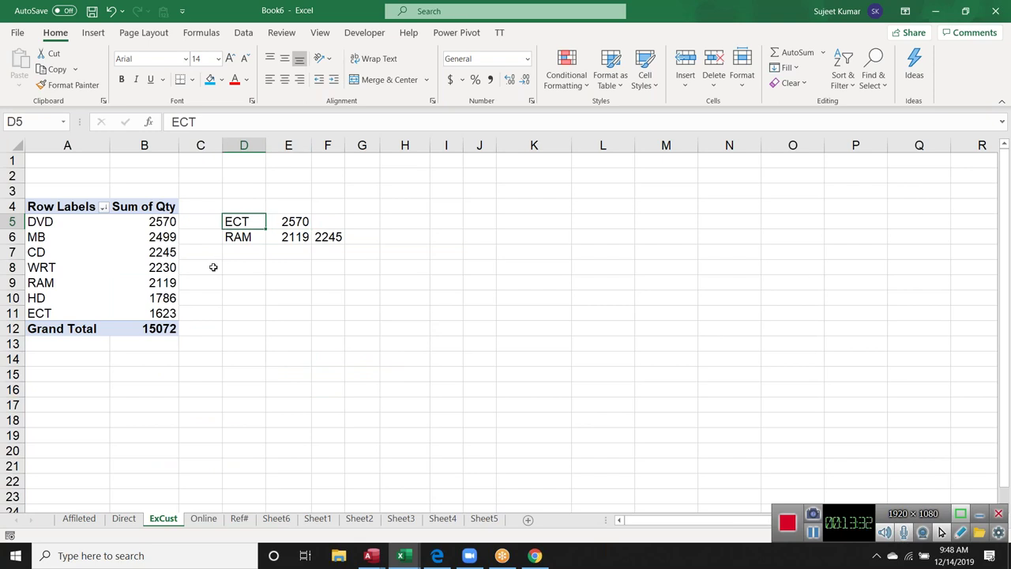
left_click(49, 225)
double_click(289, 221)
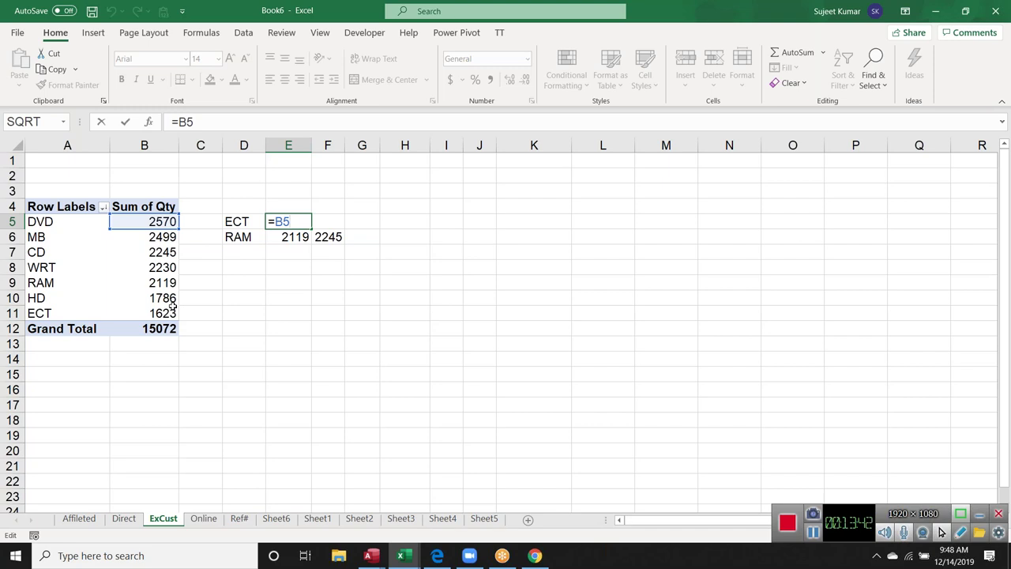
key("Return")
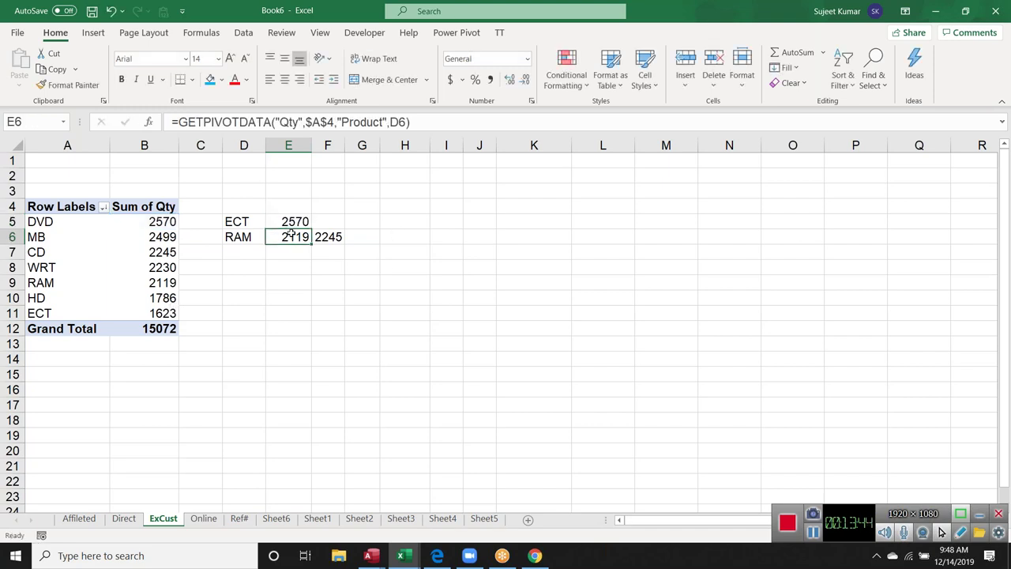
double_click(290, 235)
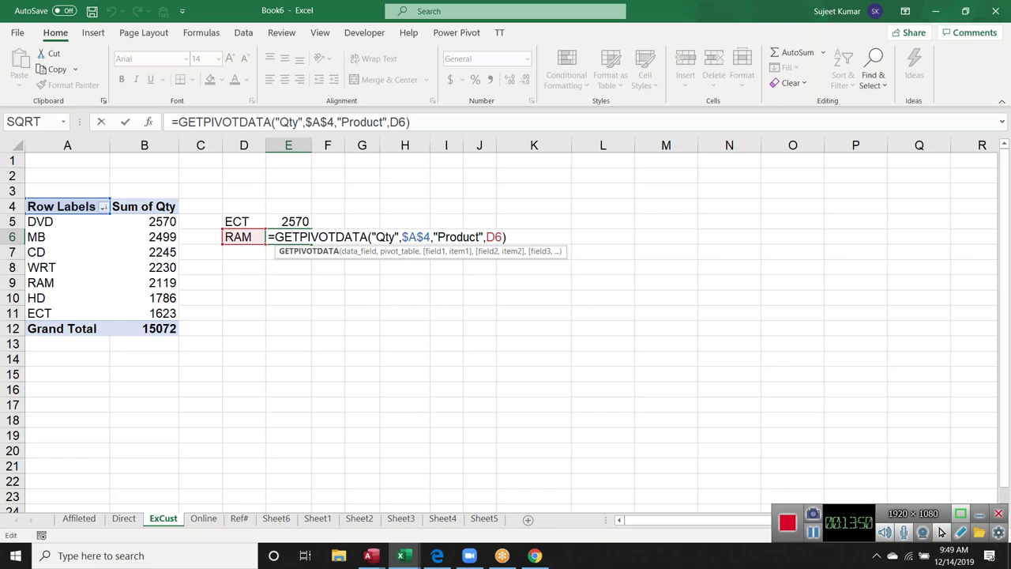
key("Return")
key("Up")
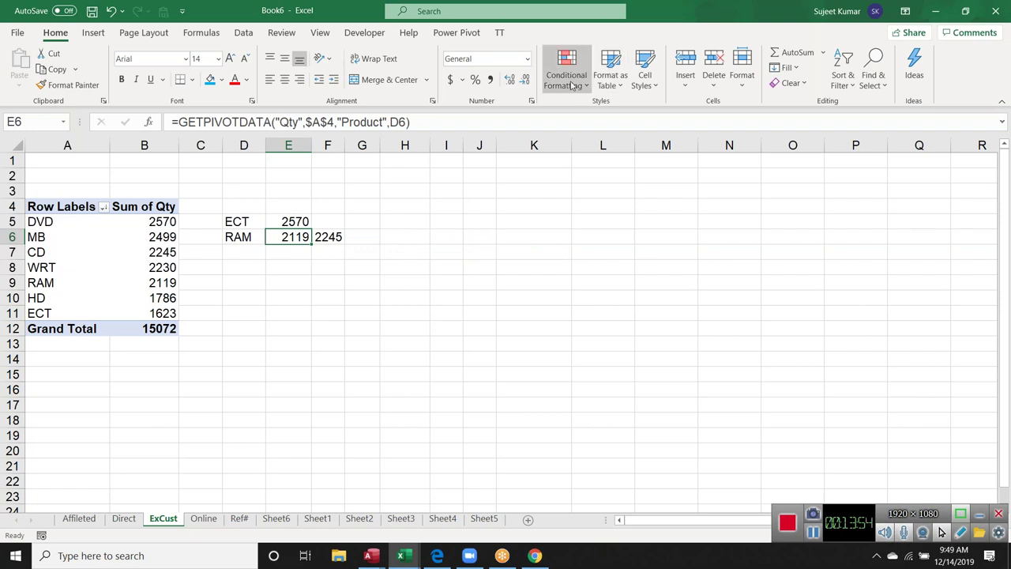
left_click(142, 239)
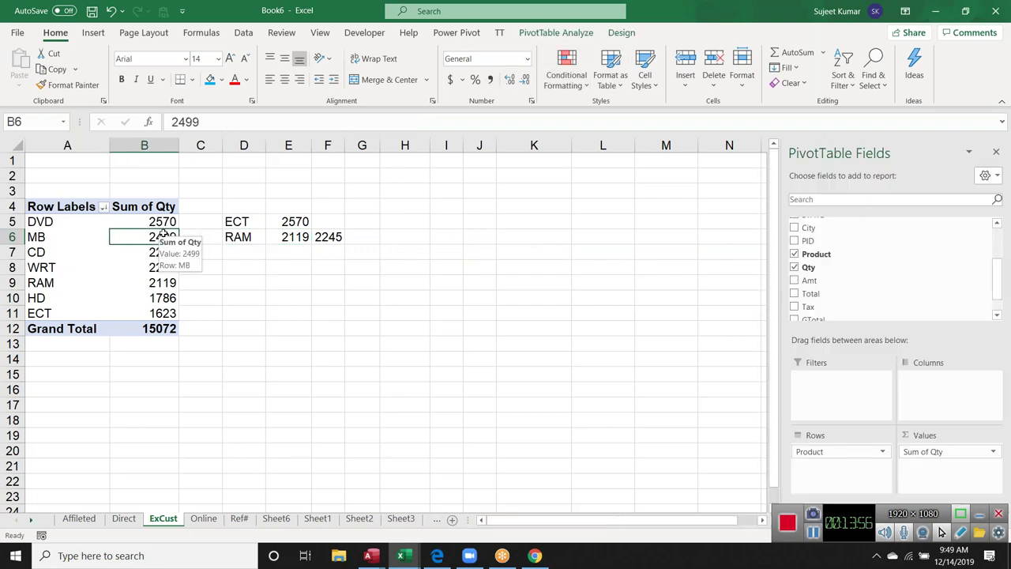
left_click(531, 38)
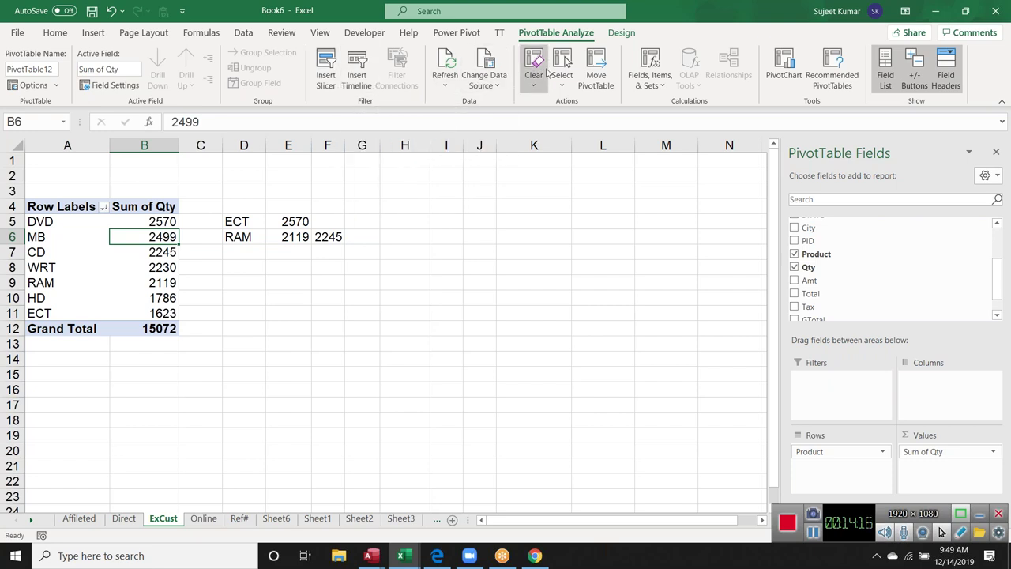
left_click(621, 32)
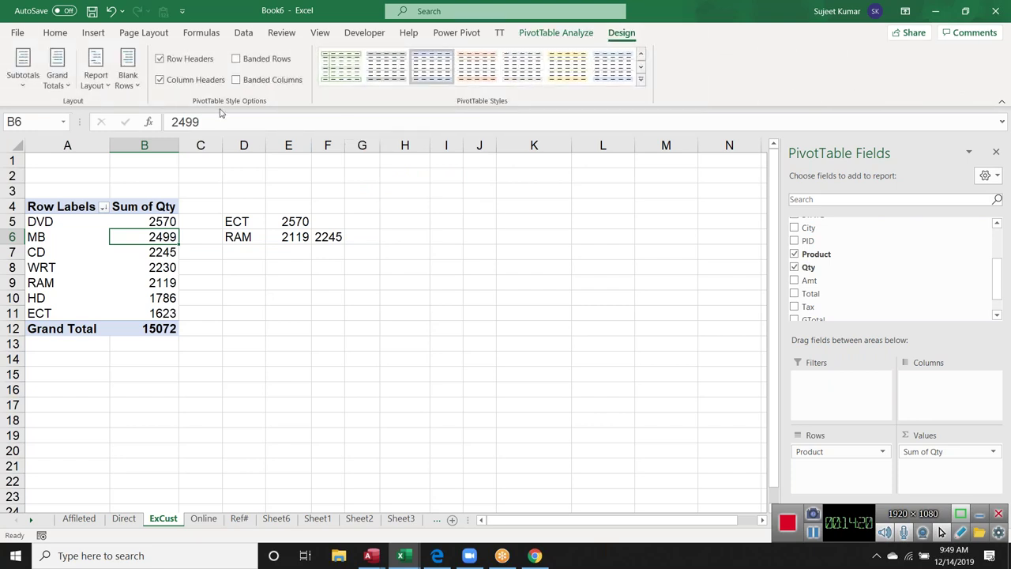
left_click(553, 33)
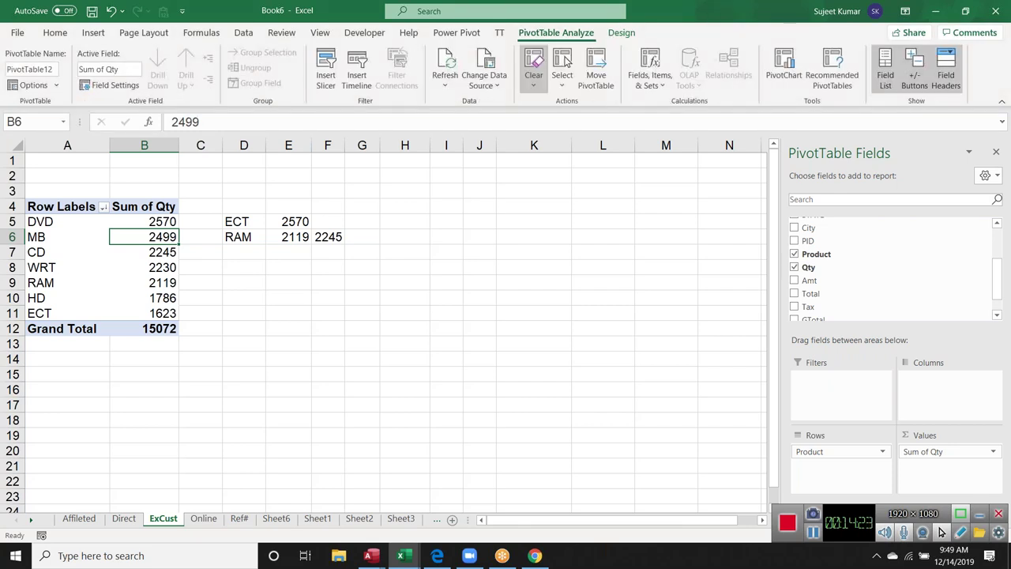
left_click(449, 251)
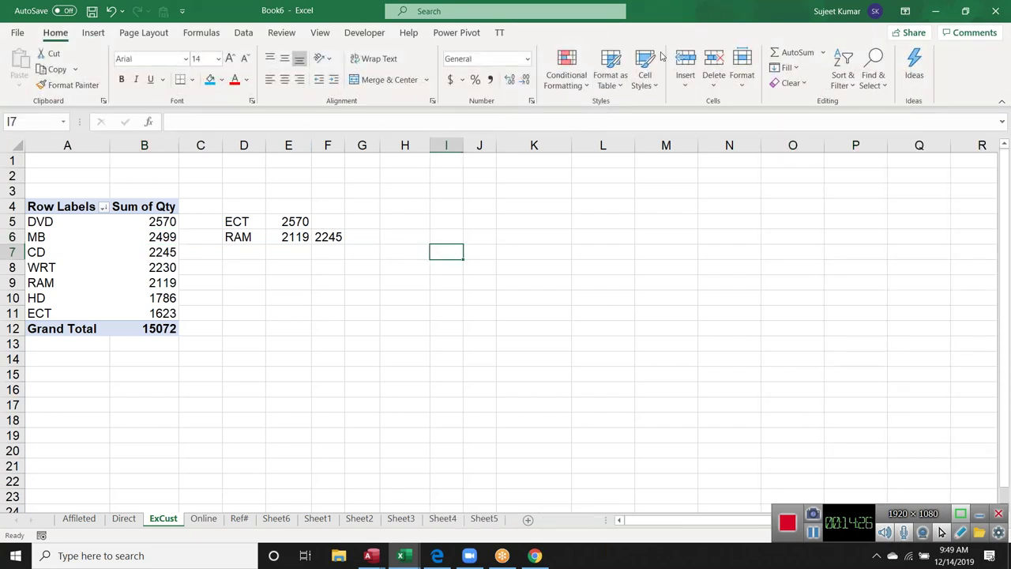
- Close Book6 without saving its changes
mouse_move(684, 19)
left_mouse_down()
mouse_move(642, 108)
mouse_move(486, 157)
left_mouse_up()
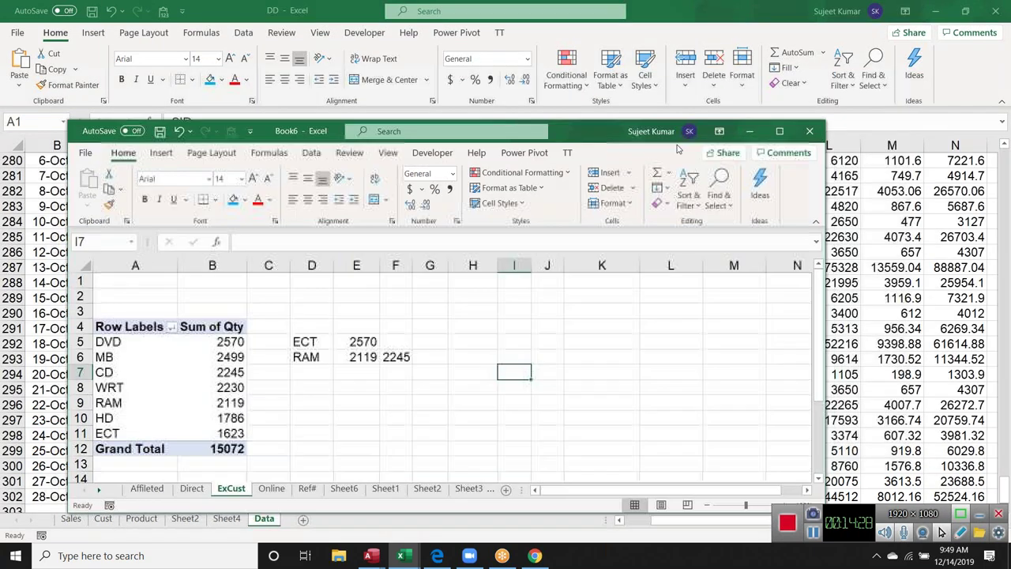
left_click(806, 132)
left_click(501, 414)
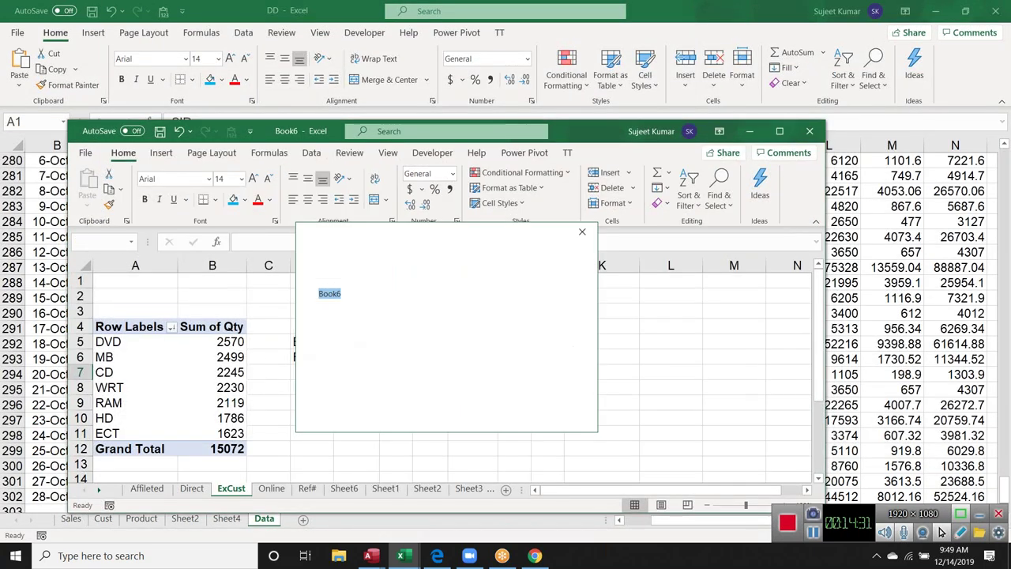
- Maximize the DD workbook window and scroll its Data sheet back to the top
left_click_drag(533, 11, 605, 79)
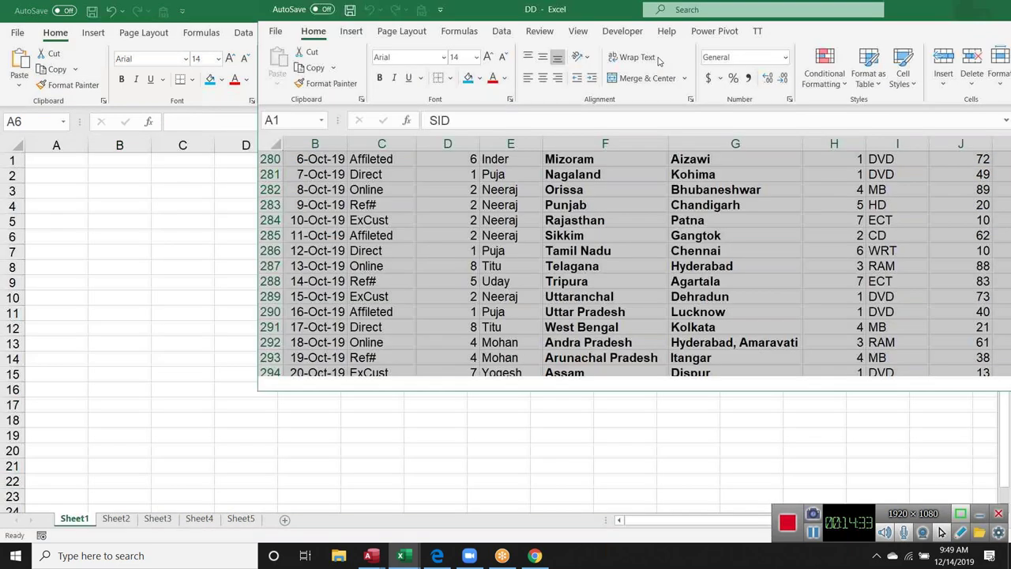
left_click_drag(603, 125, 458, 95)
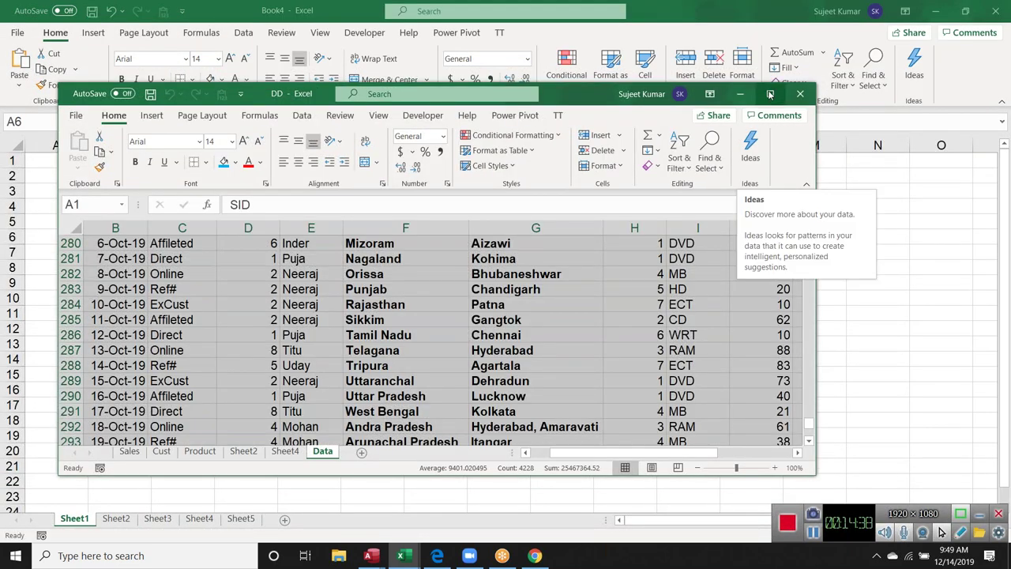
left_click(768, 95)
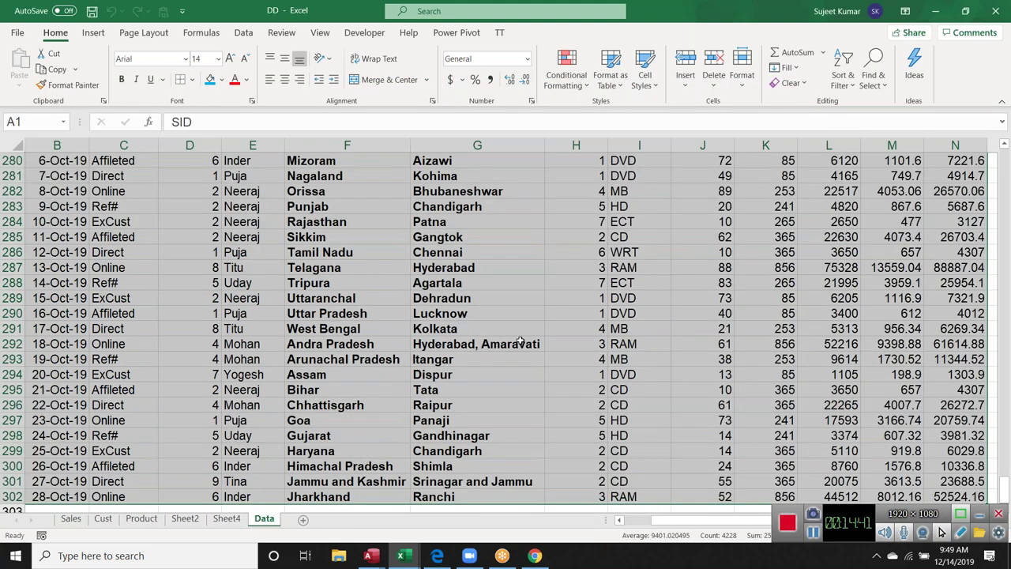
scroll(521, 341, "up", 1)
scroll(520, 339, "up", 20)
scroll(474, 324, "up", 4)
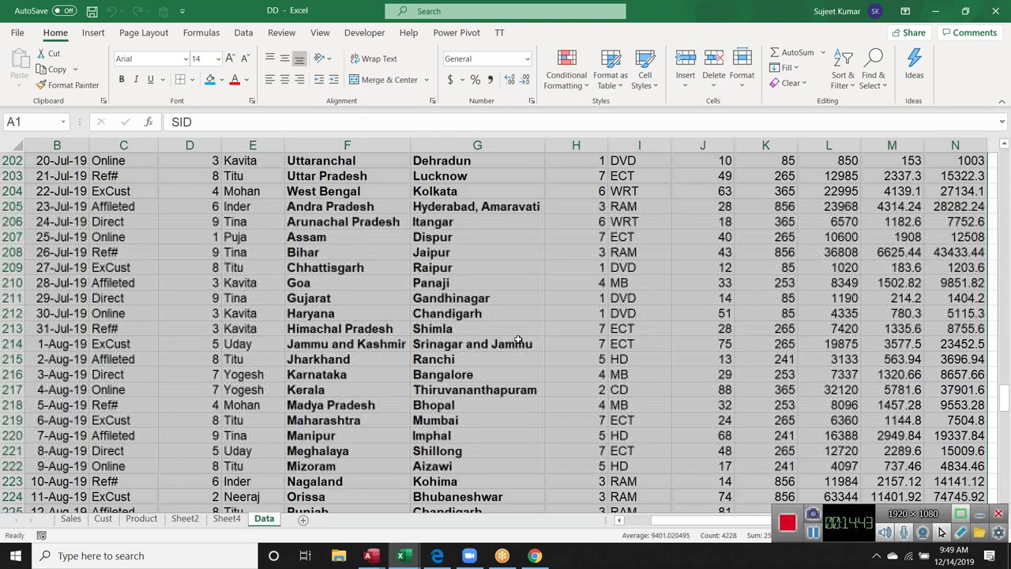
left_click(349, 392)
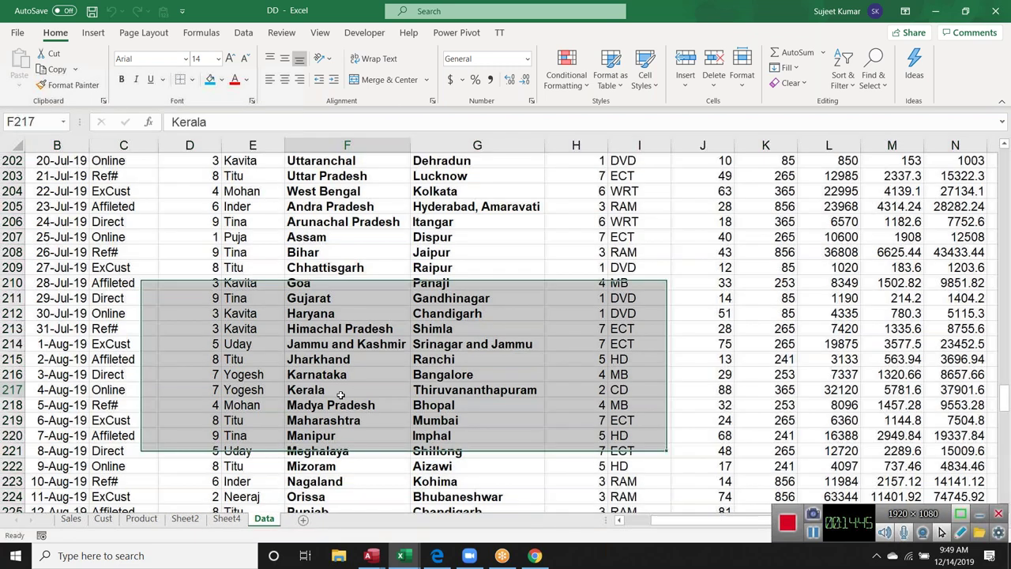
- Delete the empty Sheet4 from the DD workbook, confirming the permanent deletion
key("ctrl+Up")
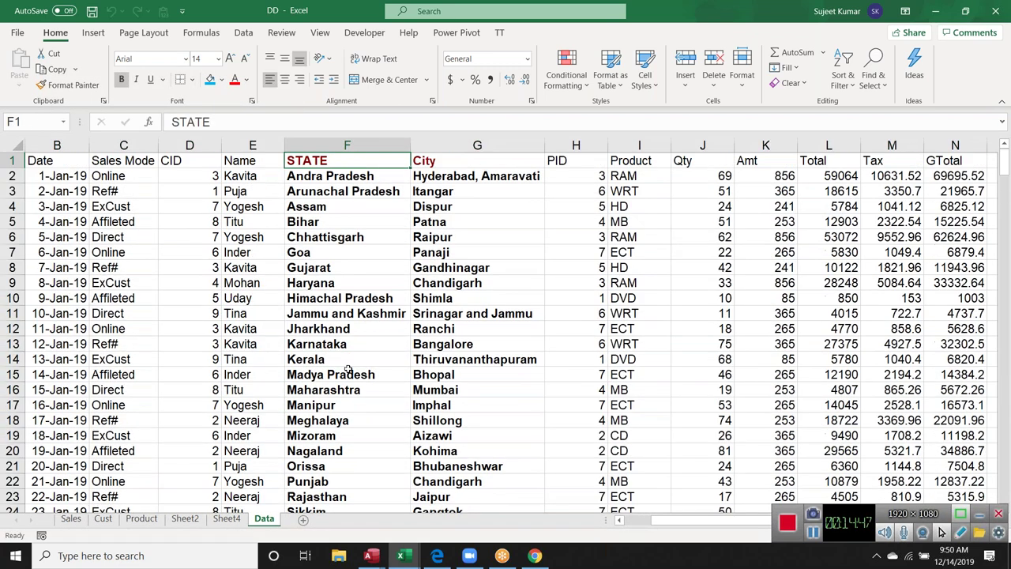
key("ctrl+Left")
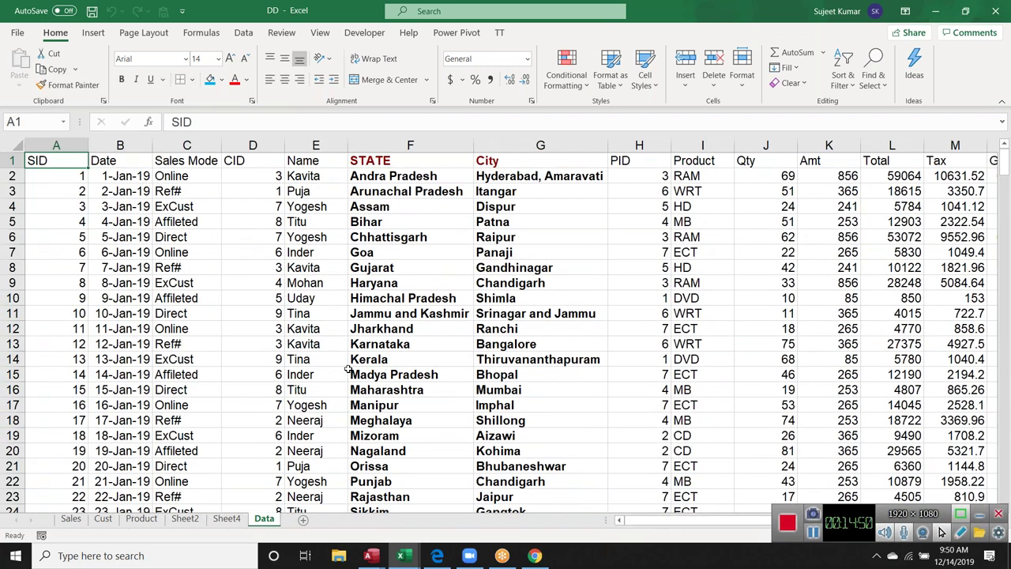
left_click(225, 520)
left_click(185, 519)
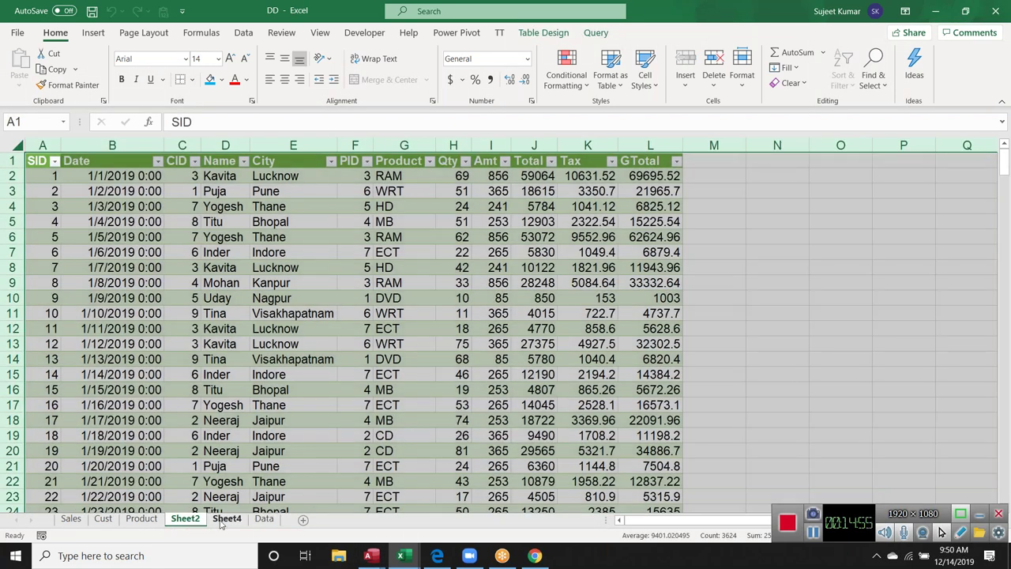
right_click(225, 519)
left_click(258, 351)
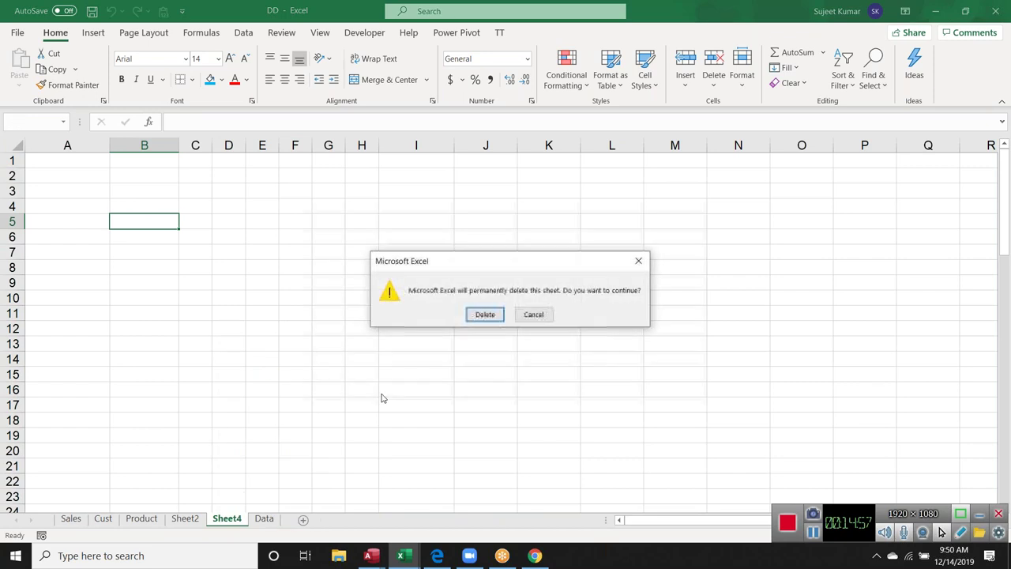
left_click(478, 316)
left_click(145, 447)
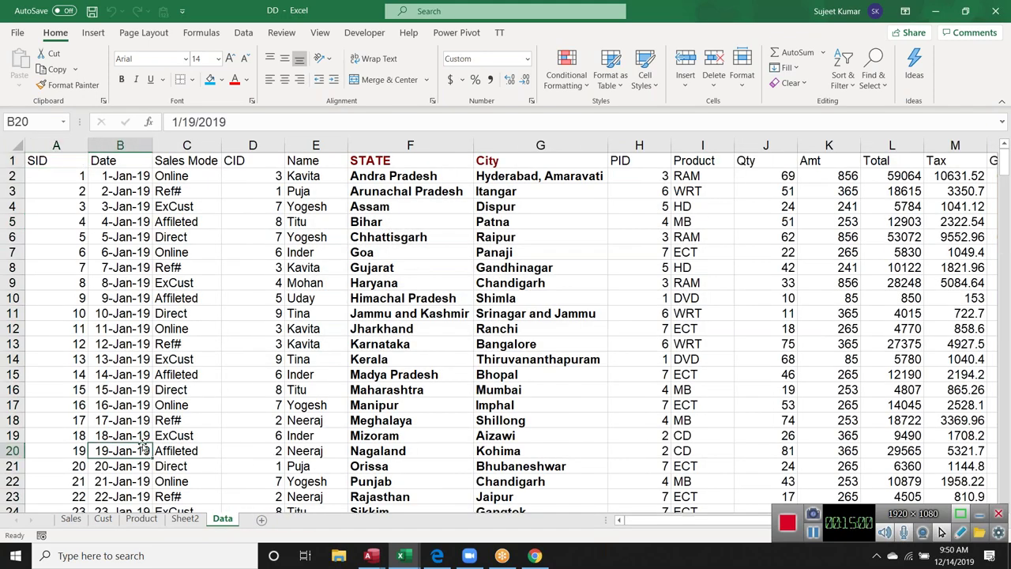
key("ctrl+Down")
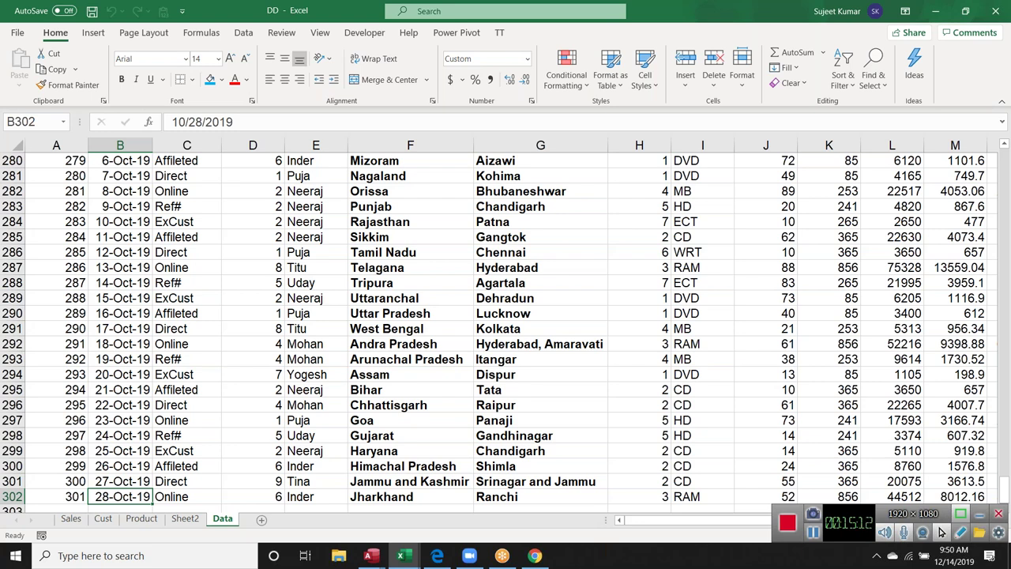
key("Up")
key("Up")
key("Up")
key("Up")
key("Up")
key("Up")
key("Up")
key("Up")
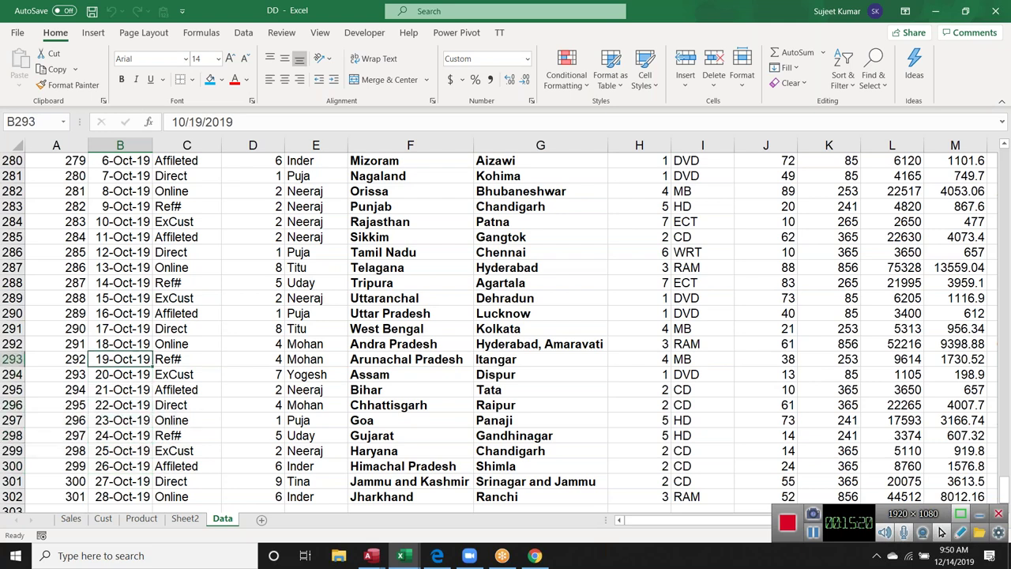
key("Up")
key("Up")
key("Up")
key("Up")
key("Up")
key("Up")
key("Up")
key("Up")
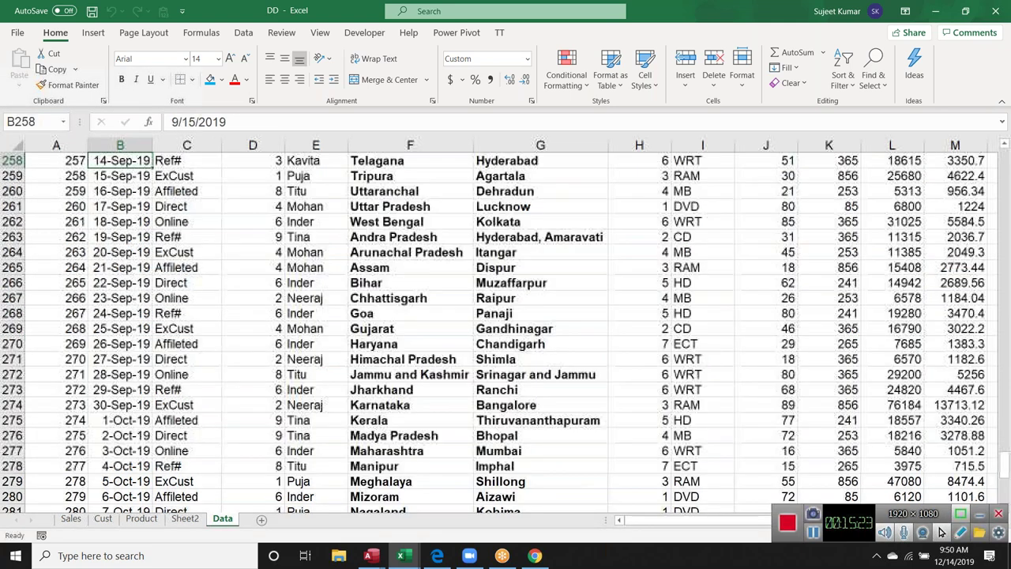
key("Up")
key("Up")
key("Up")
key("Up")
key("Up")
key("Up")
key("Up")
key("Up")
key("Up")
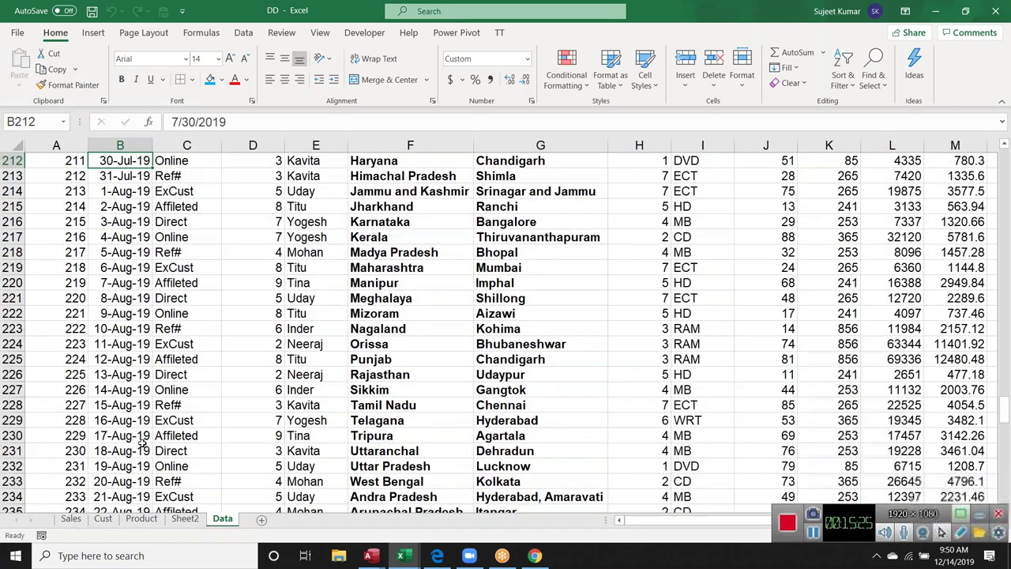
key("ctrl+Home")
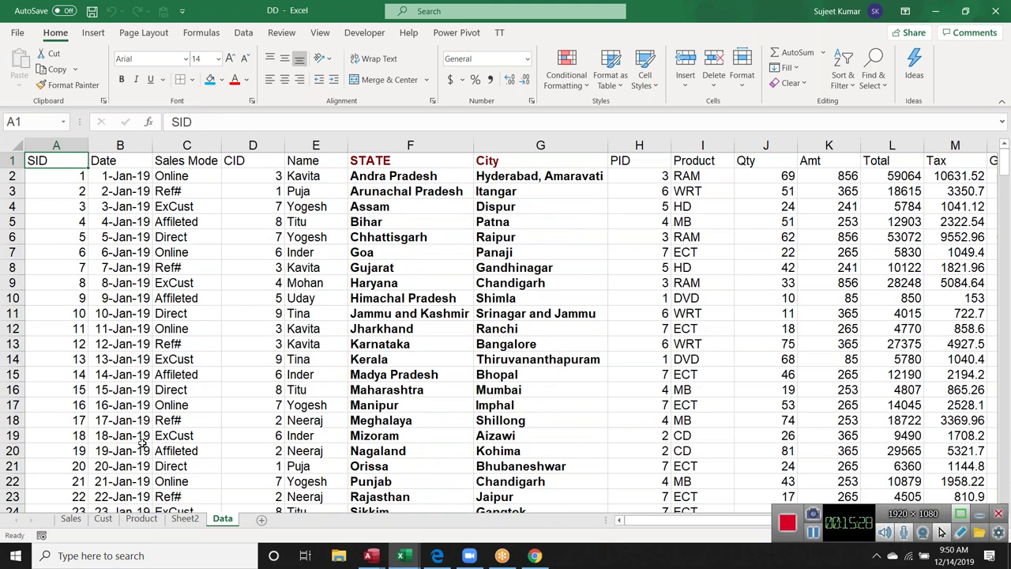
left_click(183, 521)
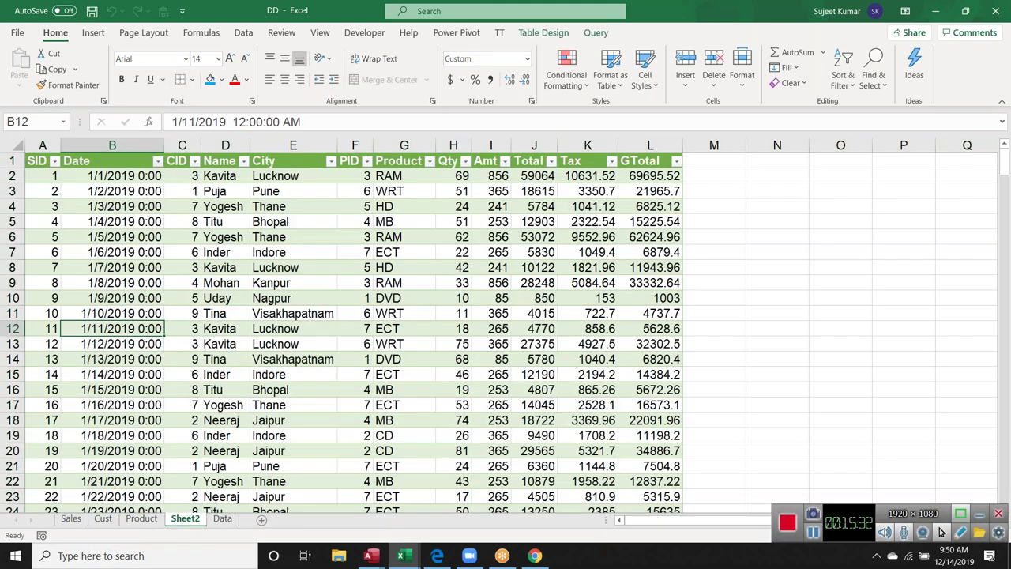
- Browse the Data table's design options and style gallery without changes, then cancel an Insert PivotTable
left_click(544, 34)
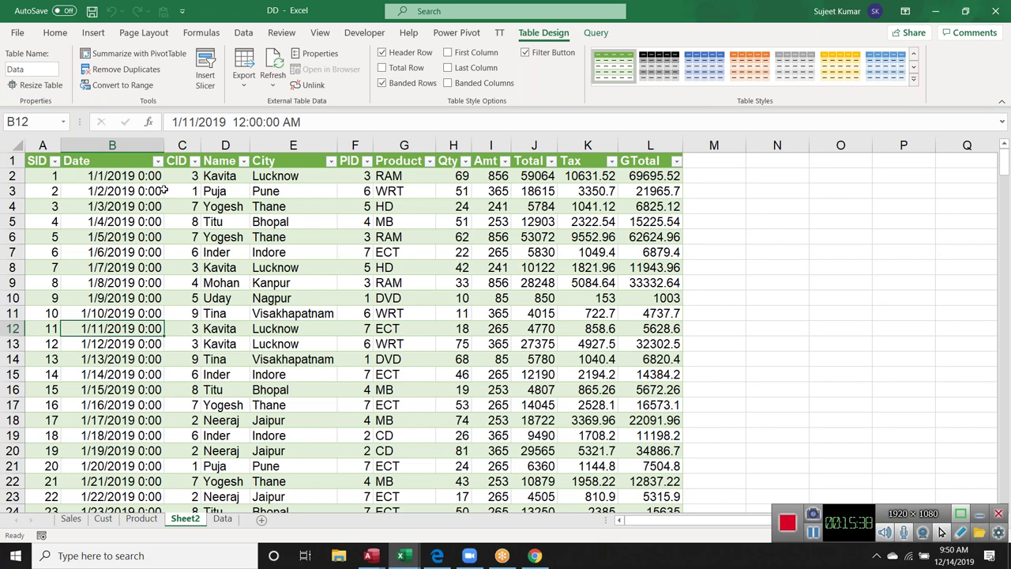
left_click(111, 206)
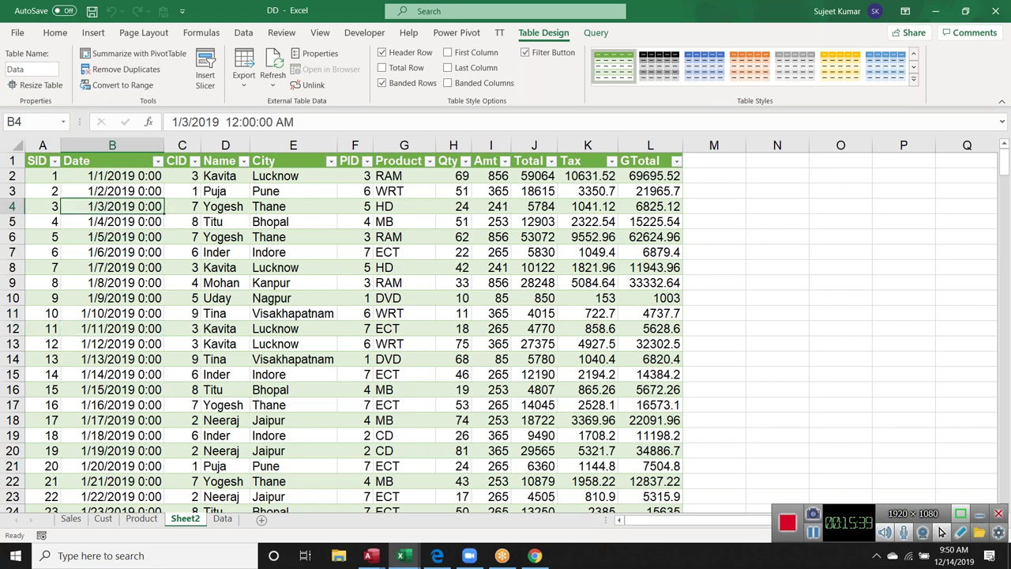
left_click(93, 33)
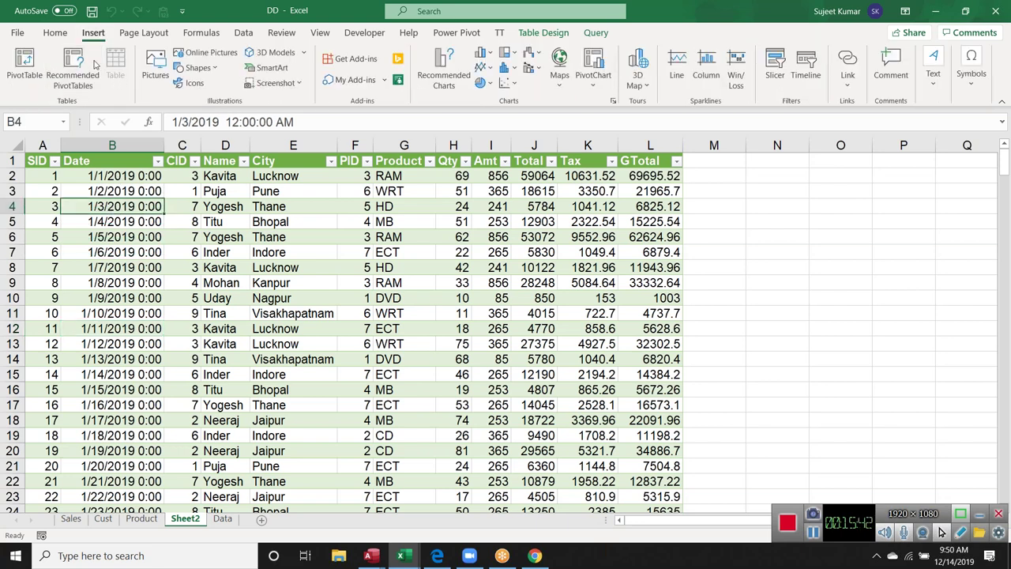
left_click(62, 36)
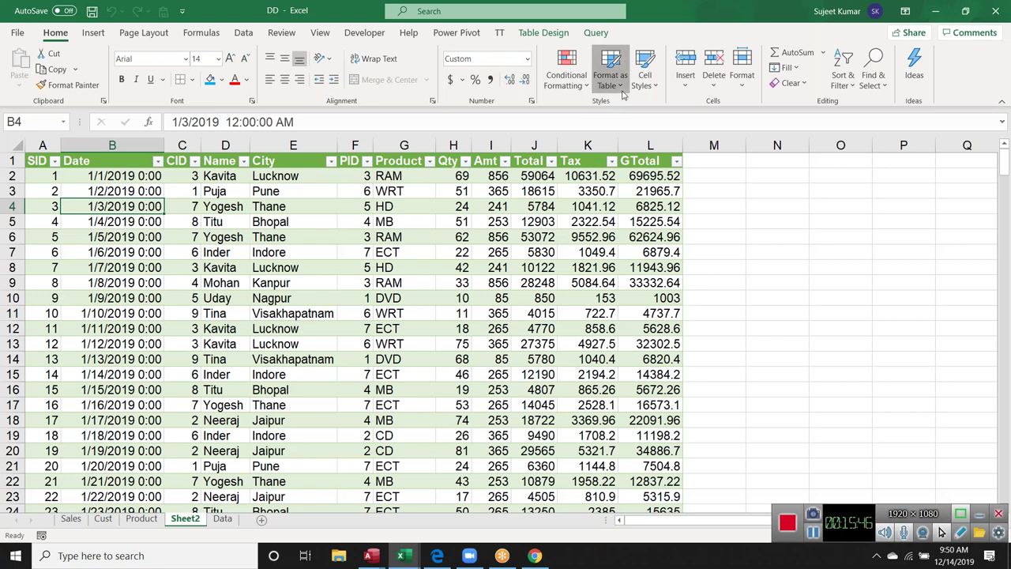
left_click(622, 90)
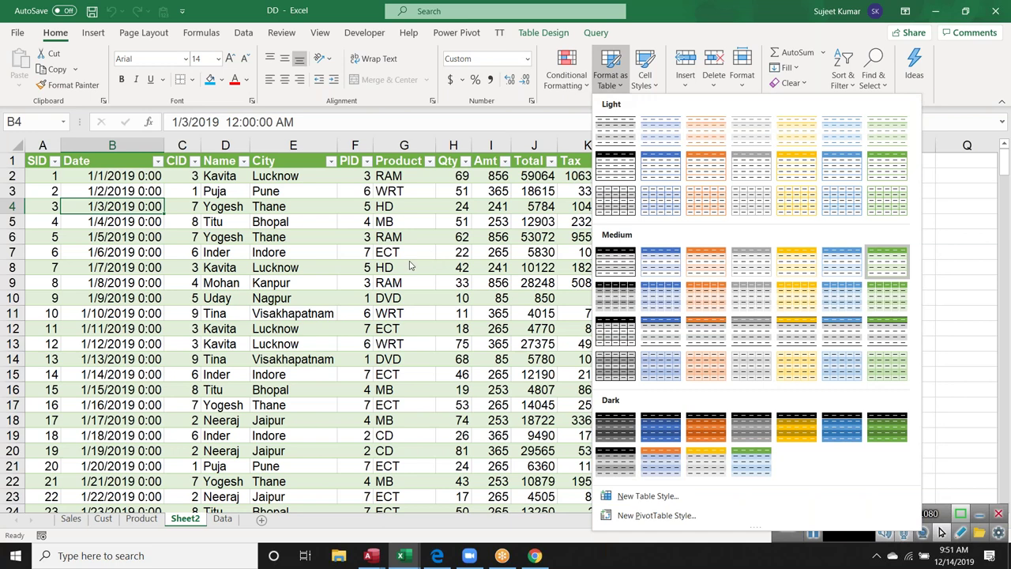
key("Escape")
left_click(93, 32)
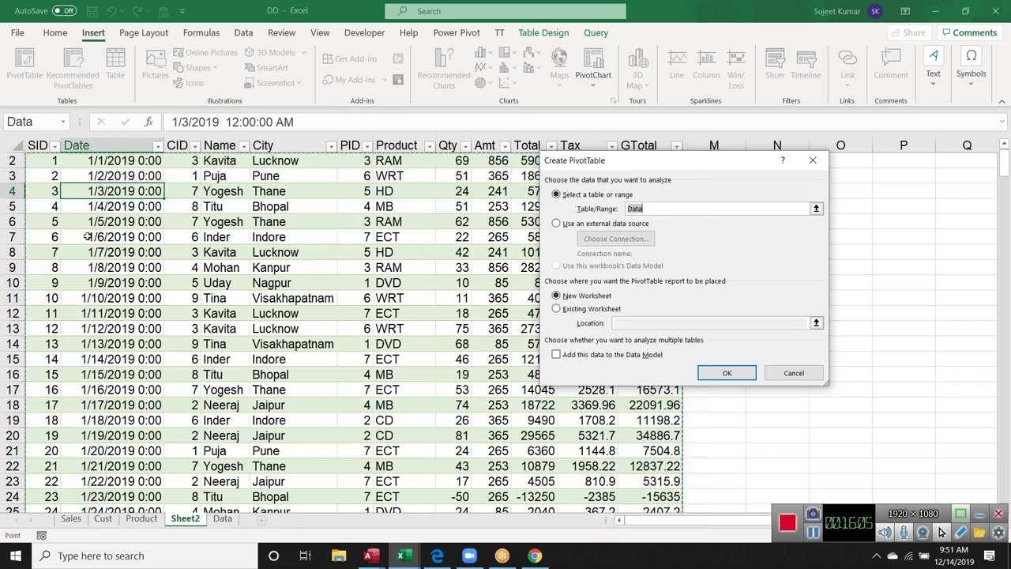
left_click(782, 378)
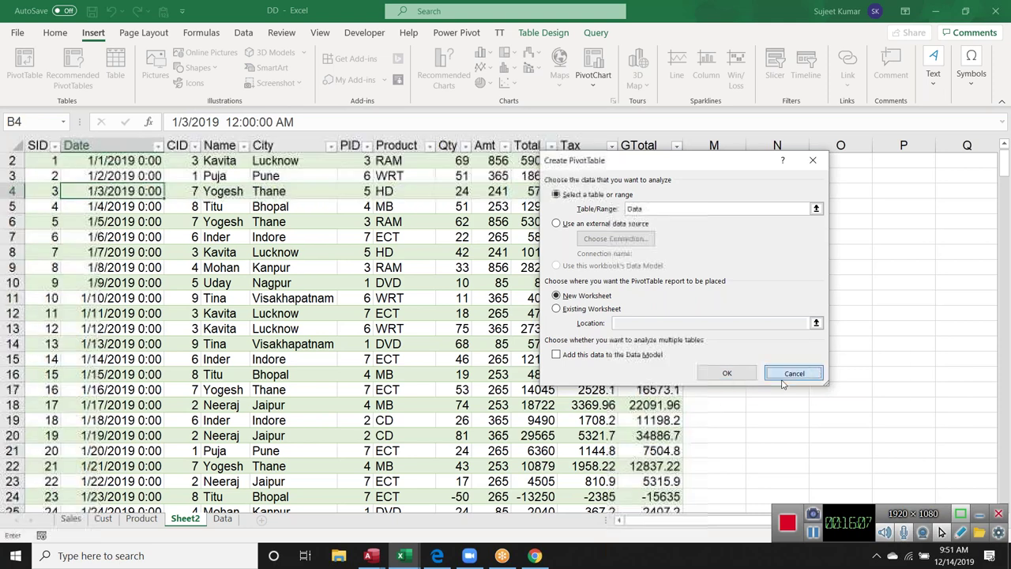
- Add a new blank Sheet5 after the Data sheet and make it the active sheet
mouse_move(1004, 166)
left_mouse_down()
mouse_move(1002, 389)
mouse_move(974, 509)
left_mouse_up()
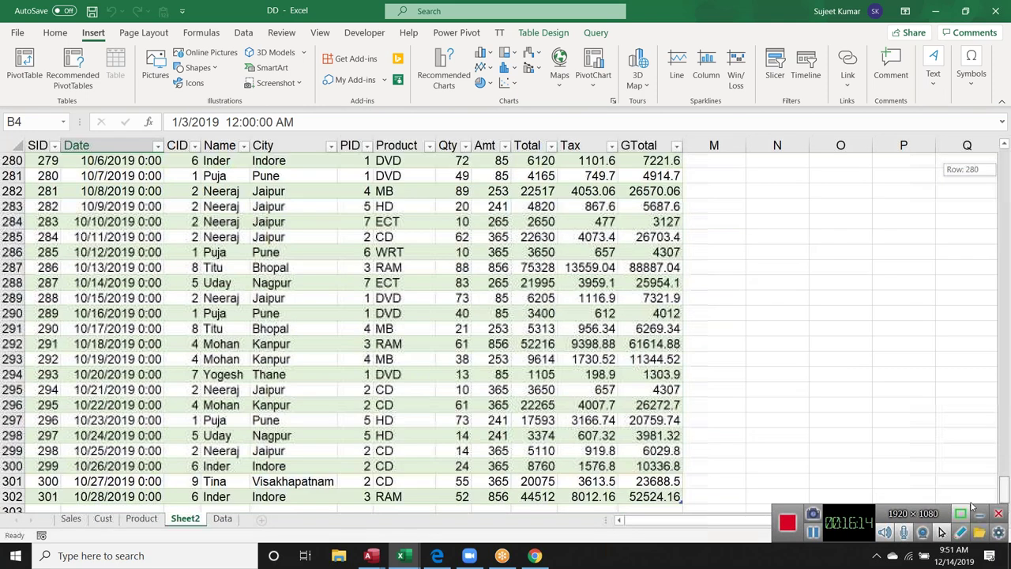
left_click(966, 329)
left_click(966, 161)
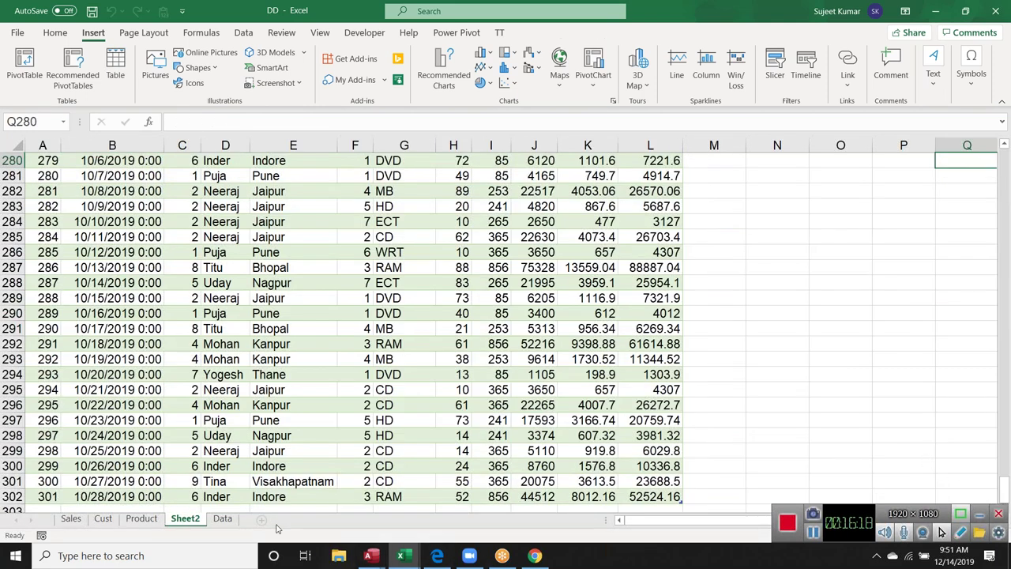
left_click(221, 521)
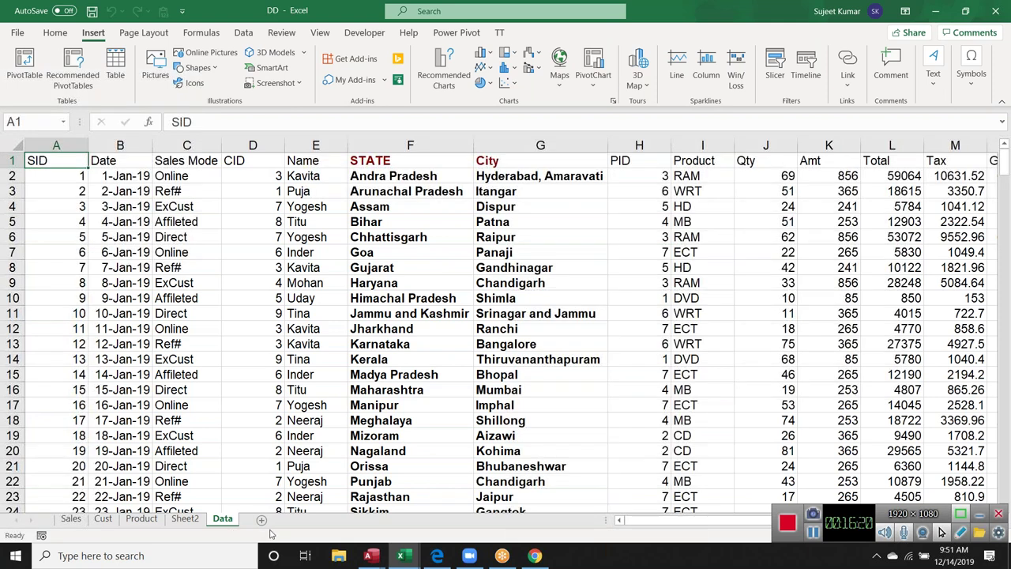
left_click(287, 520)
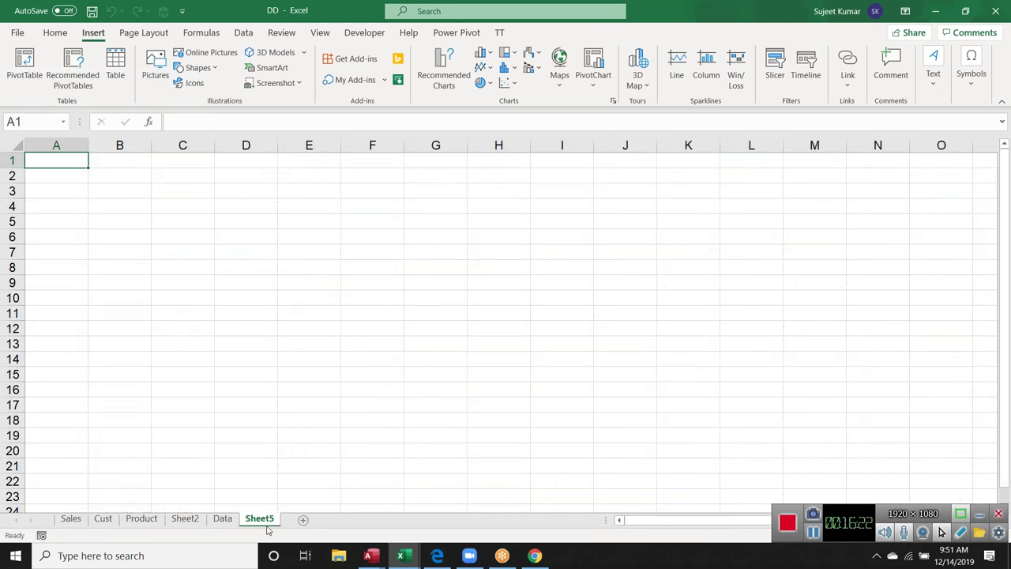
left_click(224, 524)
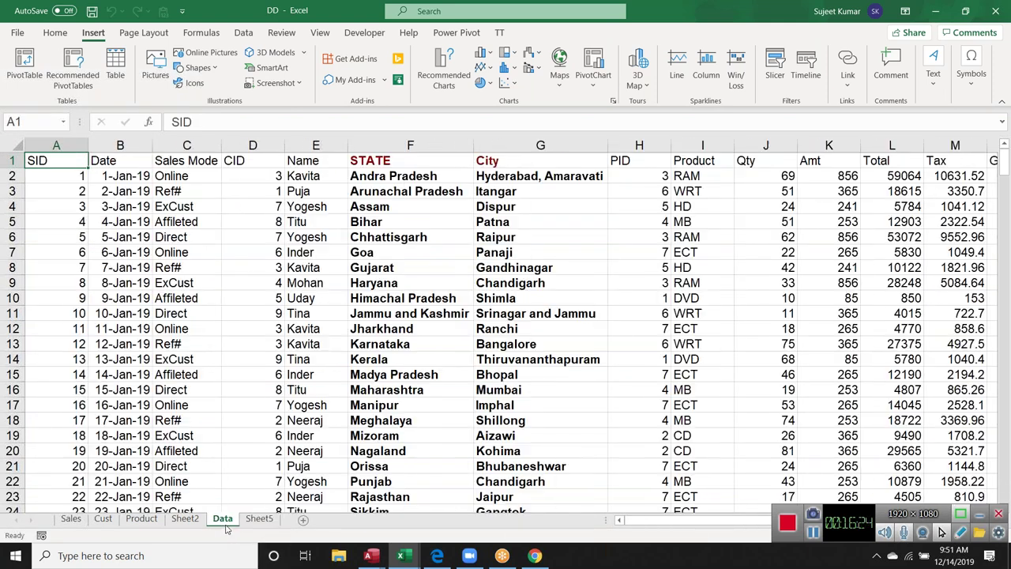
left_click(256, 521)
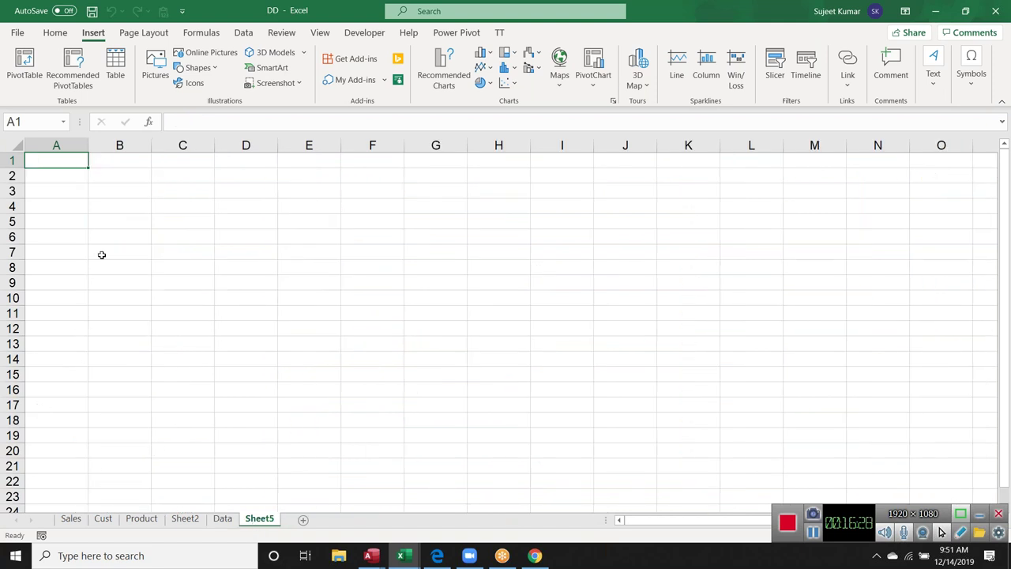
left_click(41, 82)
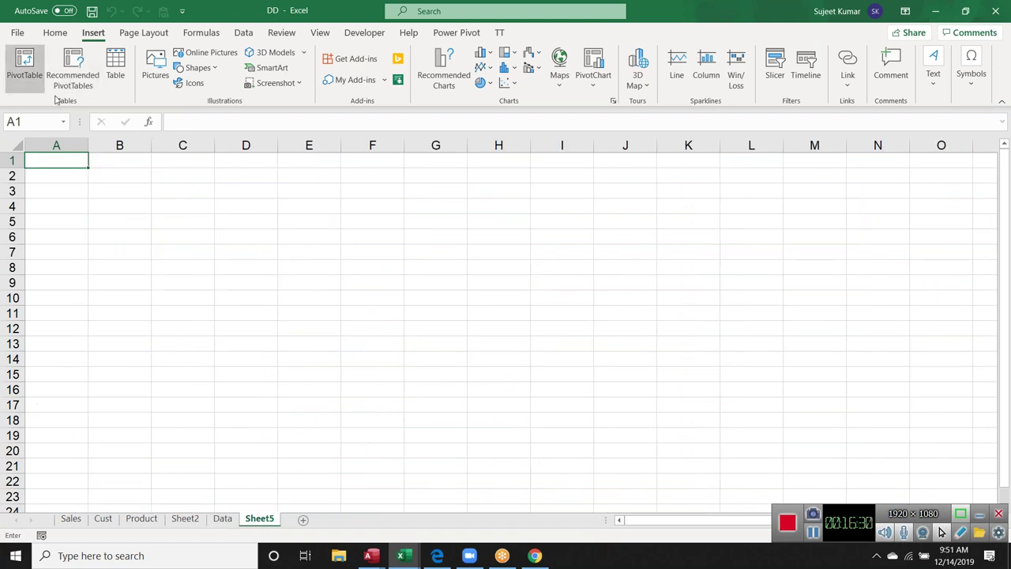
- Choose an external data source connection and browse to the Desktop's New folder
left_click(564, 225)
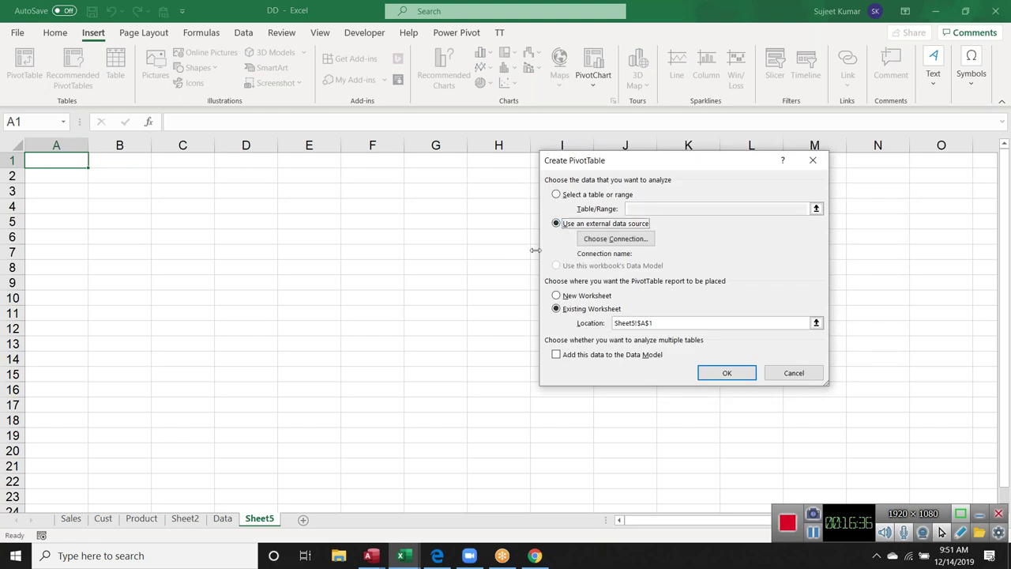
left_click(604, 246)
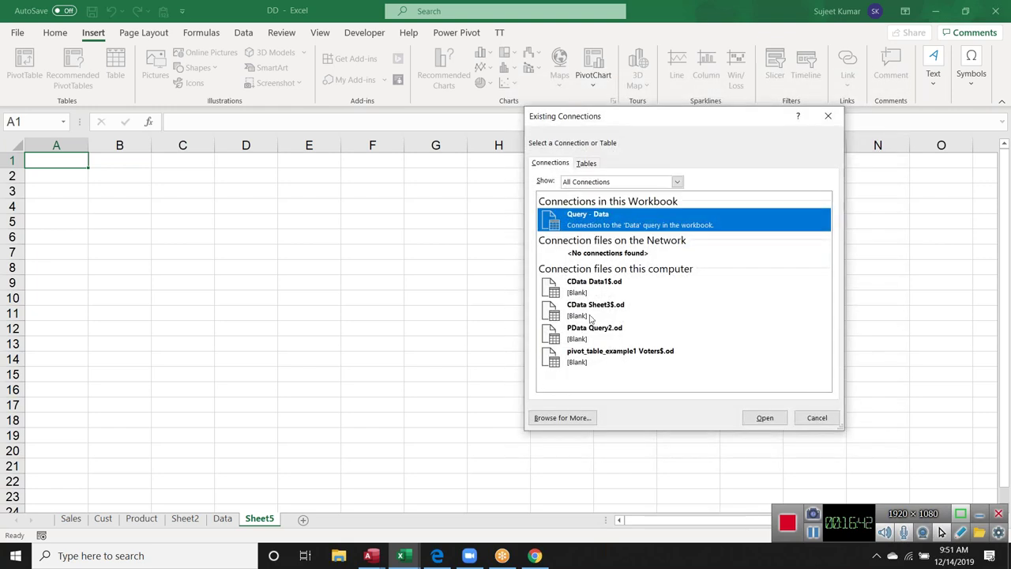
left_click(563, 420)
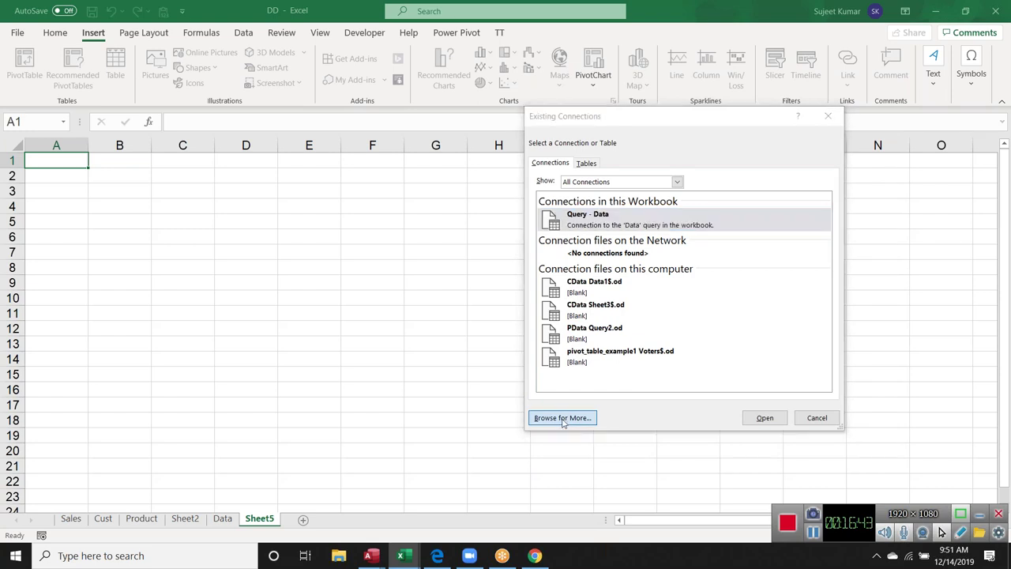
left_click(966, 443)
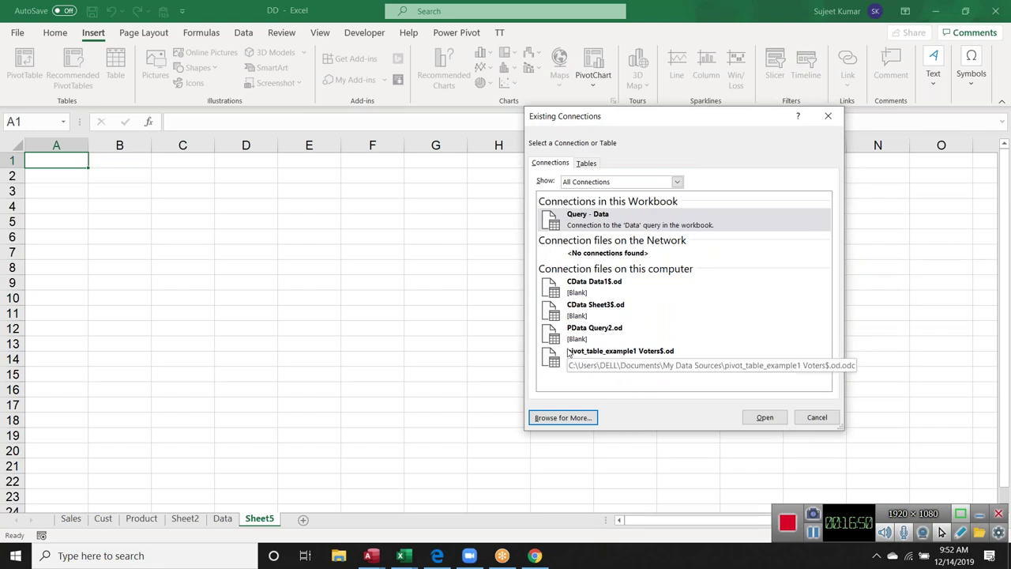
left_click(576, 427)
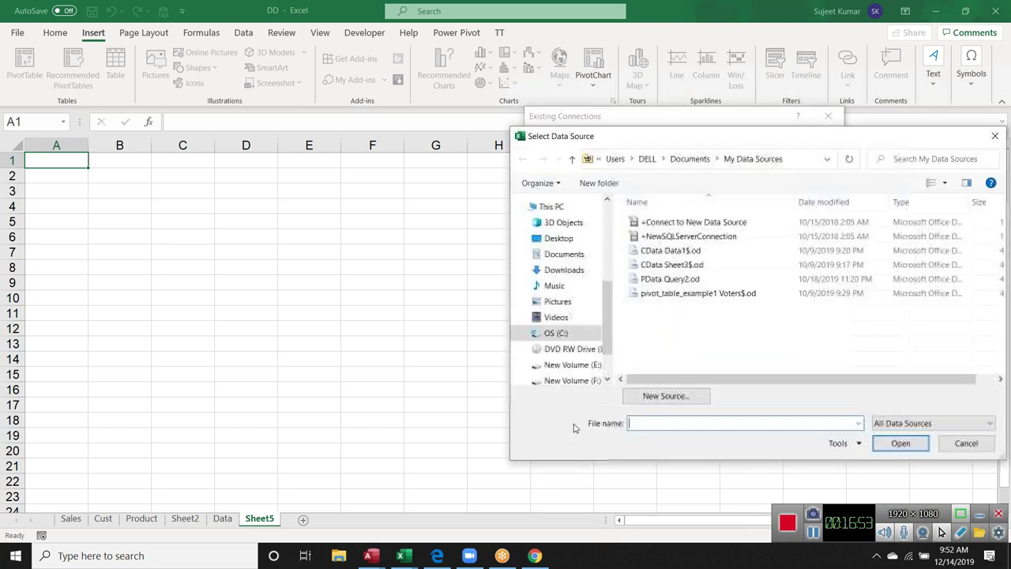
left_click_drag(639, 143, 308, 156)
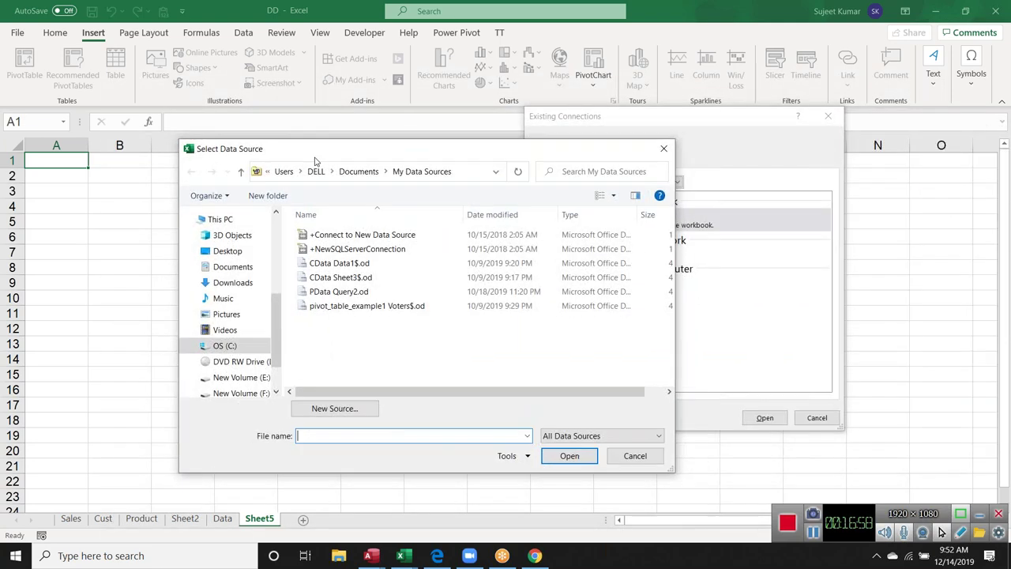
left_click(228, 251)
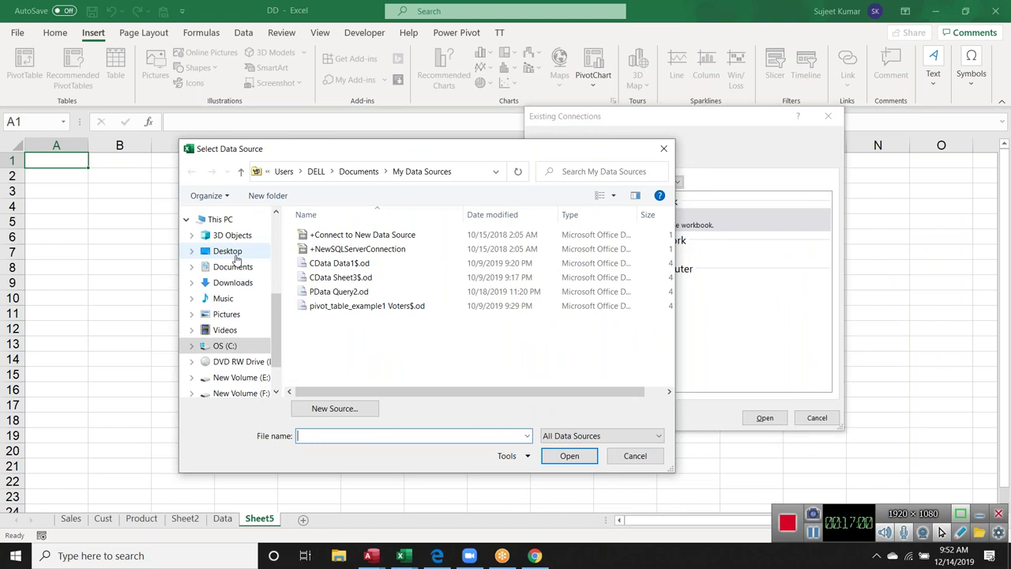
double_click(316, 237)
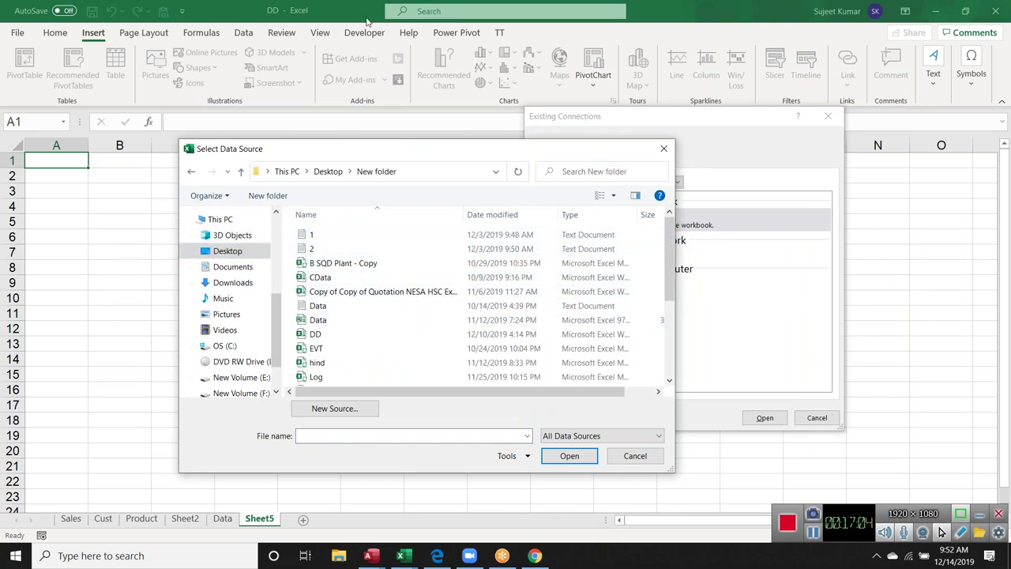
- Connect to the DD workbook's Data$ table and create the empty pivot on Sheet5
left_click(330, 336)
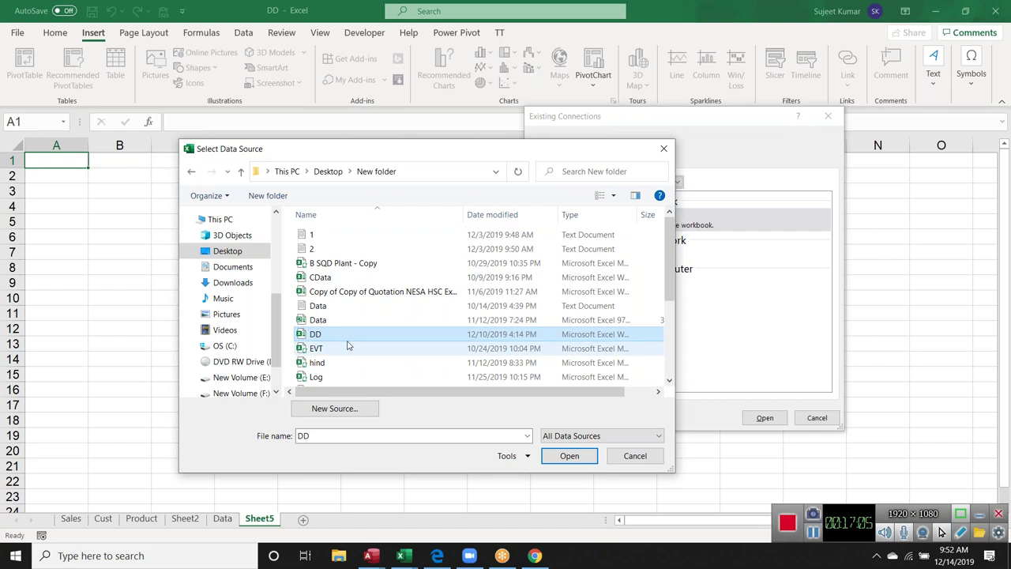
left_click(557, 457)
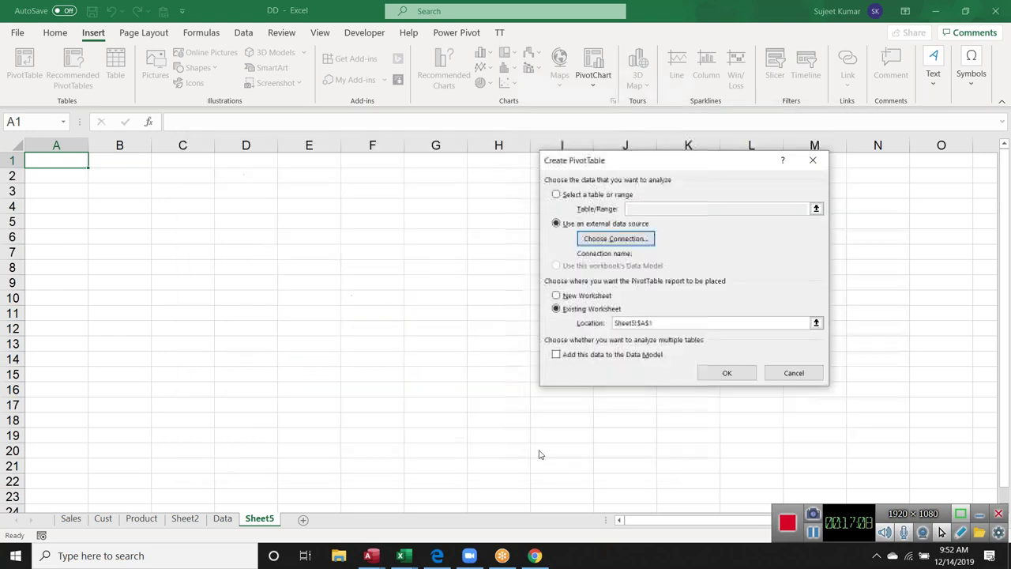
left_click_drag(752, 383, 267, 266)
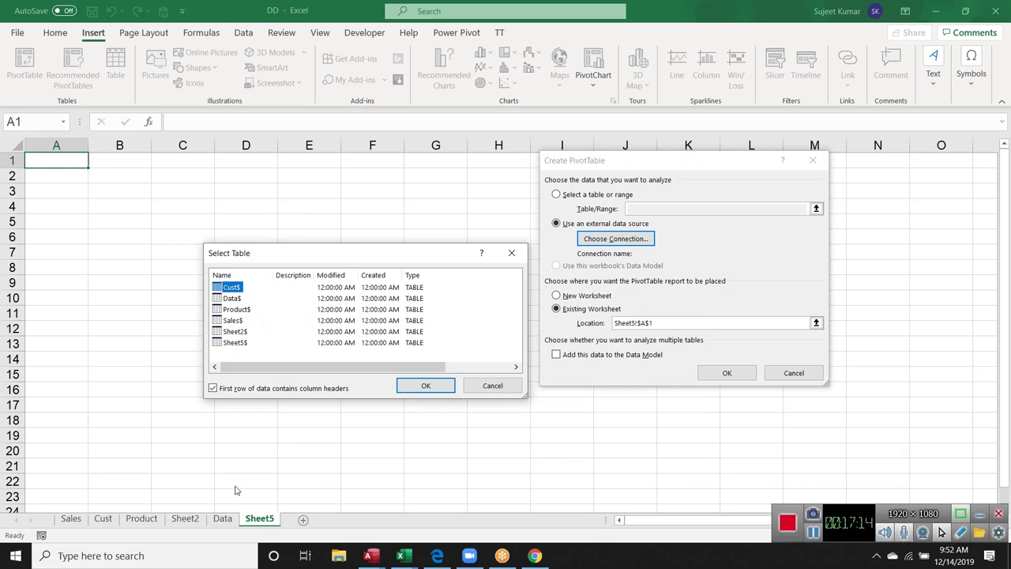
left_click(234, 299)
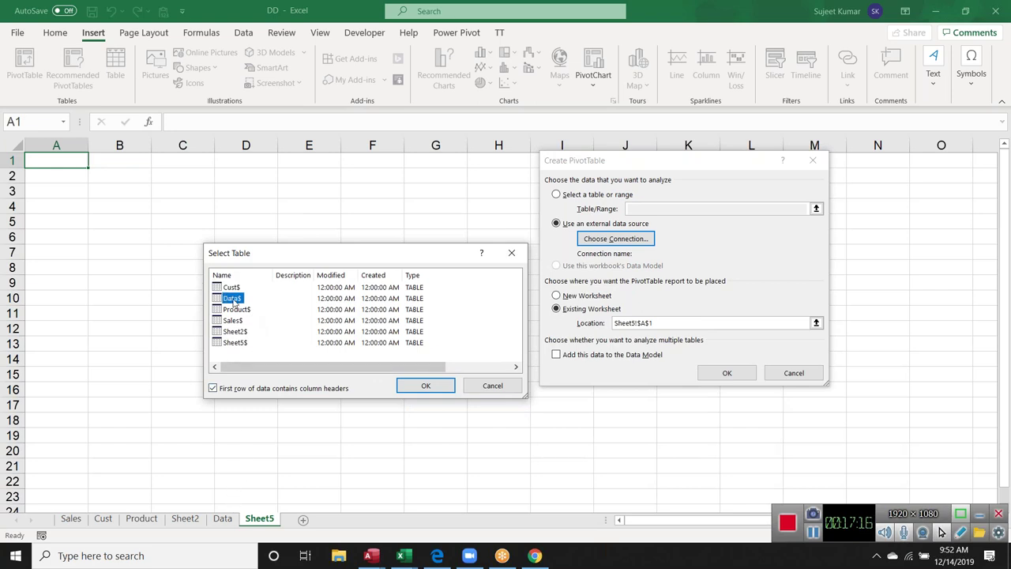
left_click(444, 387)
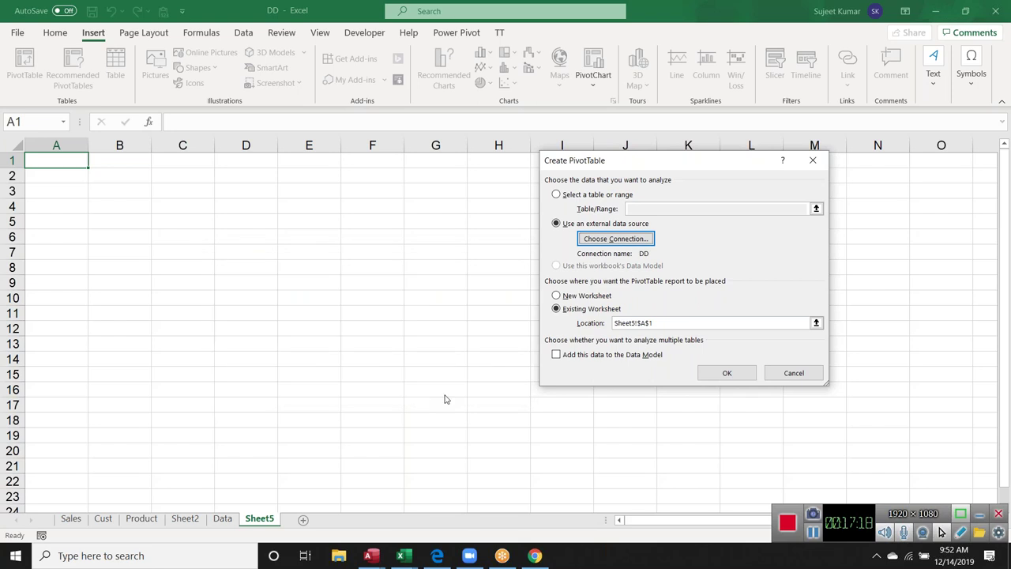
left_click(726, 374)
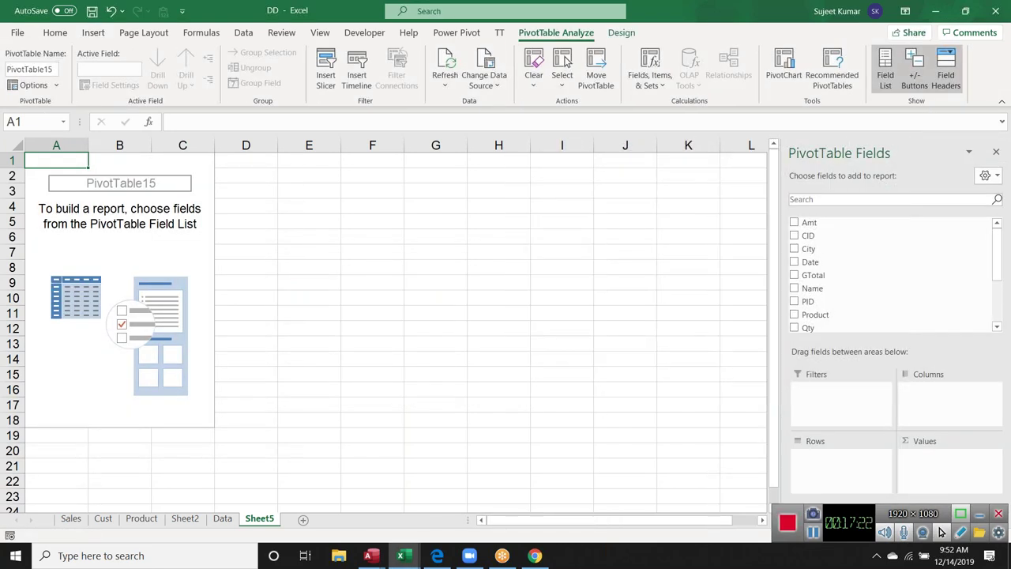
- Put Name in Rows and Sum of Qty in Values, giving a 15072 grand total
left_click(224, 518)
left_click(64, 453)
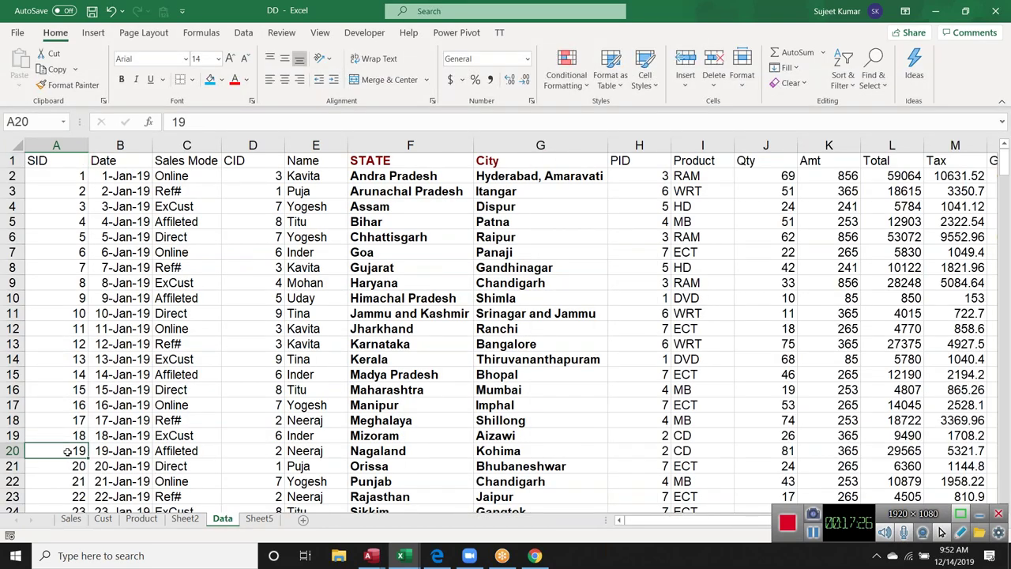
left_click(260, 519)
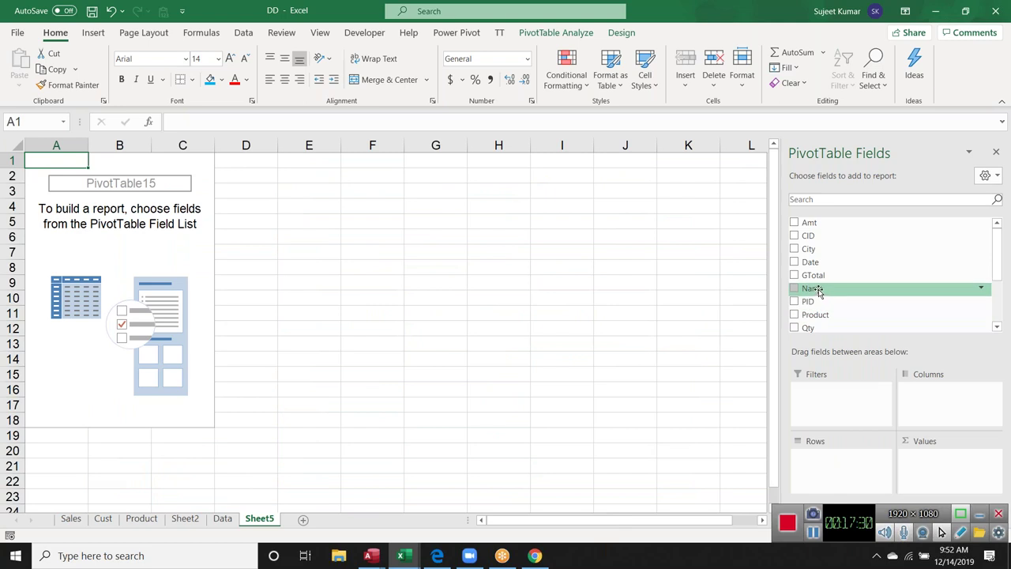
left_click_drag(819, 290, 834, 462)
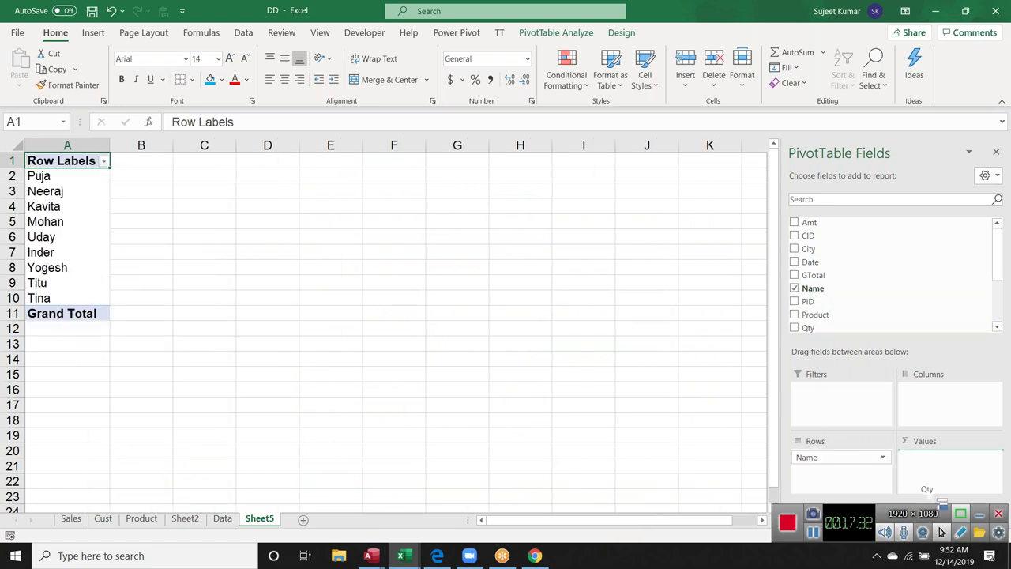
left_click_drag(949, 407, 928, 482)
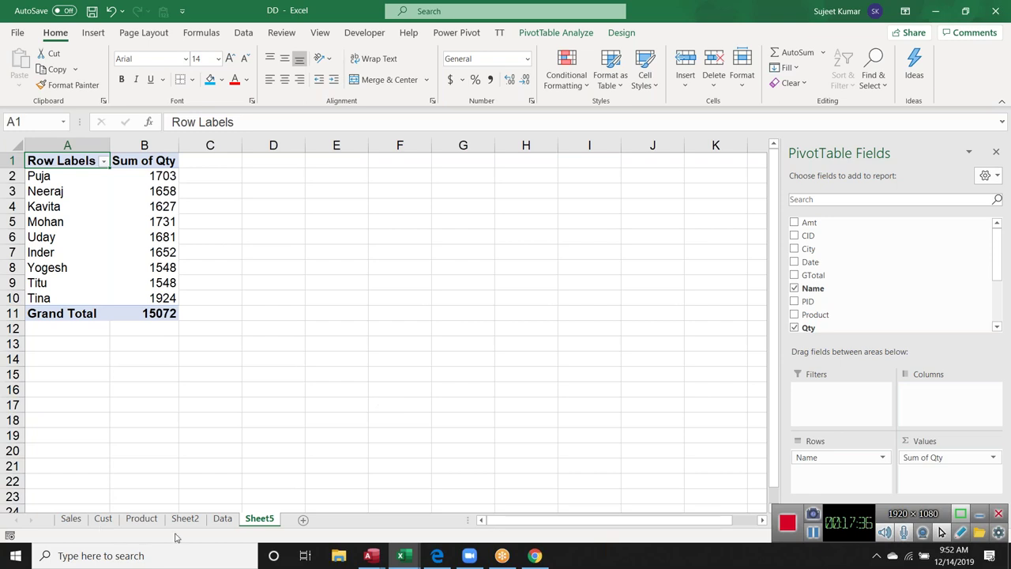
left_click(222, 519)
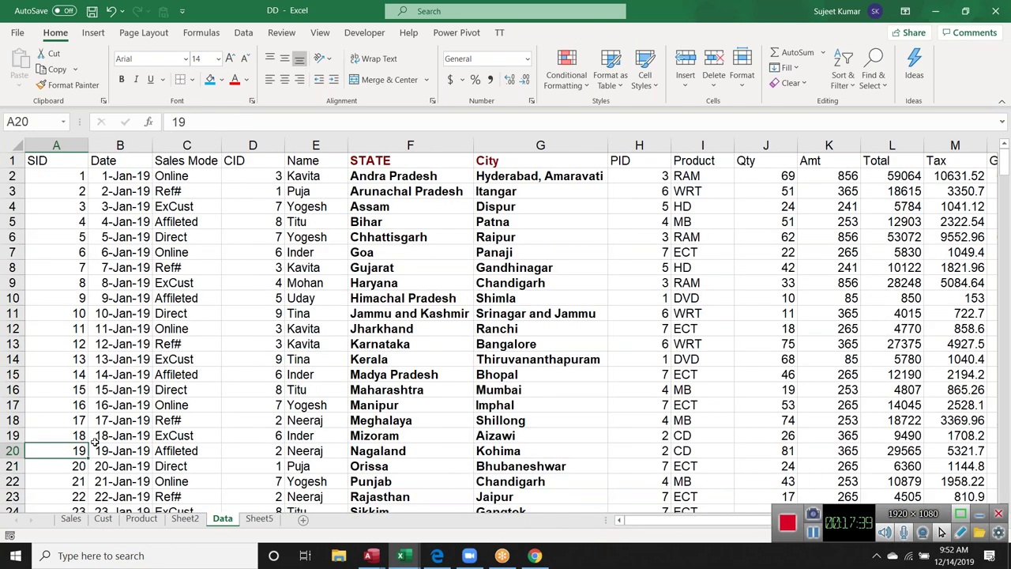
- Start row 303 with SID 302, today's date, Online, CID 11 and the new customer's name
key("ctrl+Down")
key("Down")
type("30")
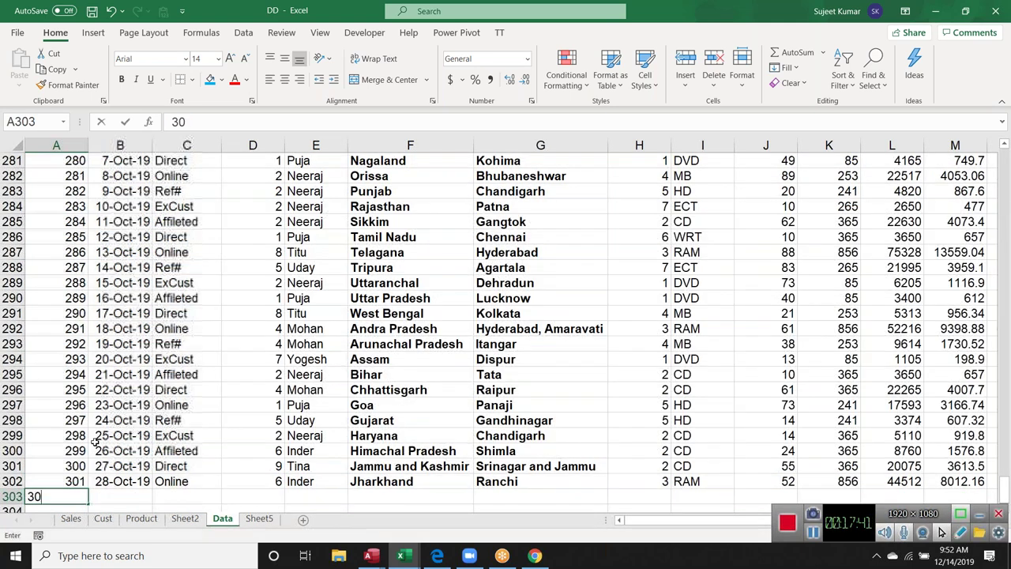
type("2")
key("Tab")
key("ctrl+semicolon")
key("Tab")
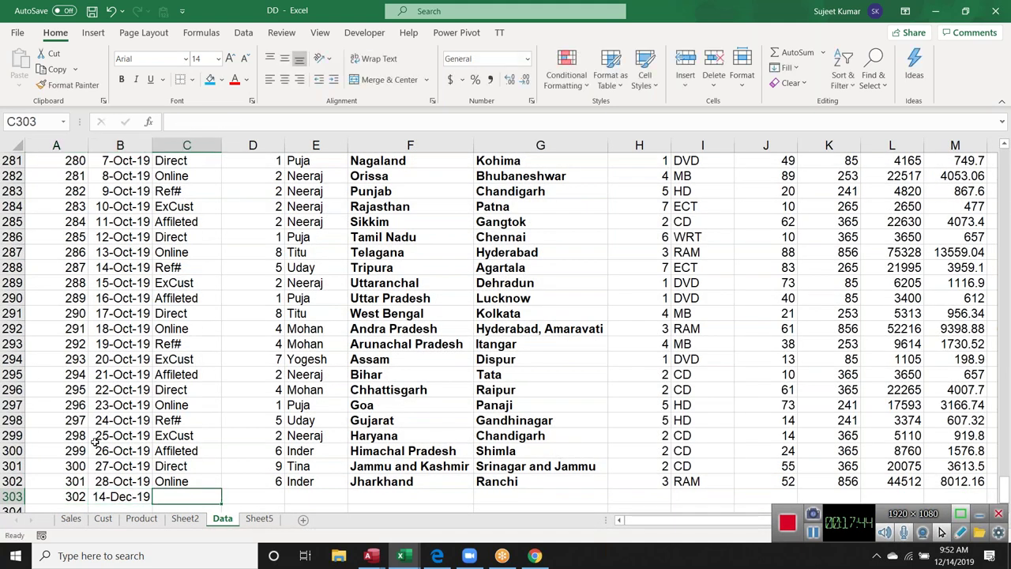
type("online")
key("Tab")
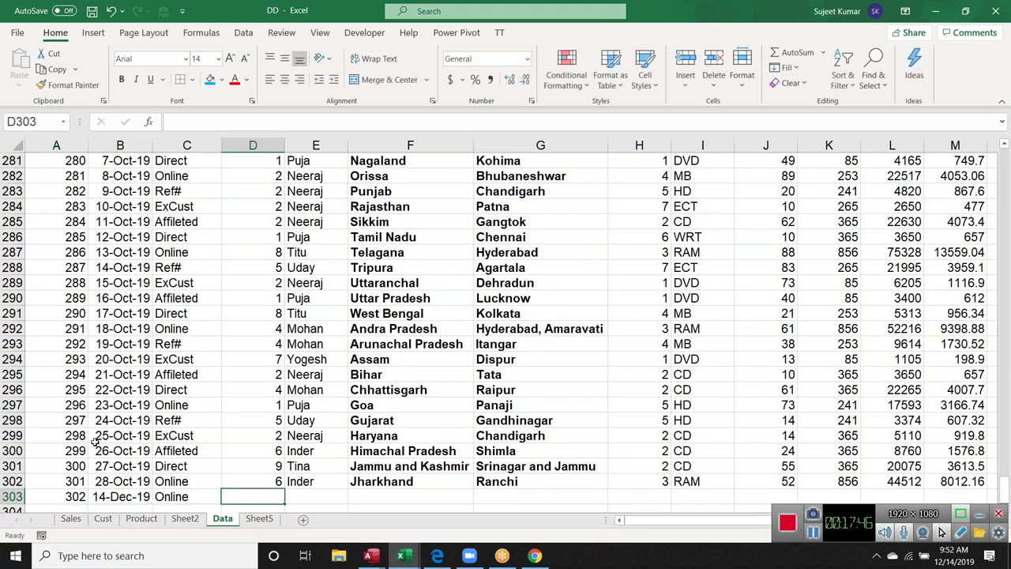
type("7")
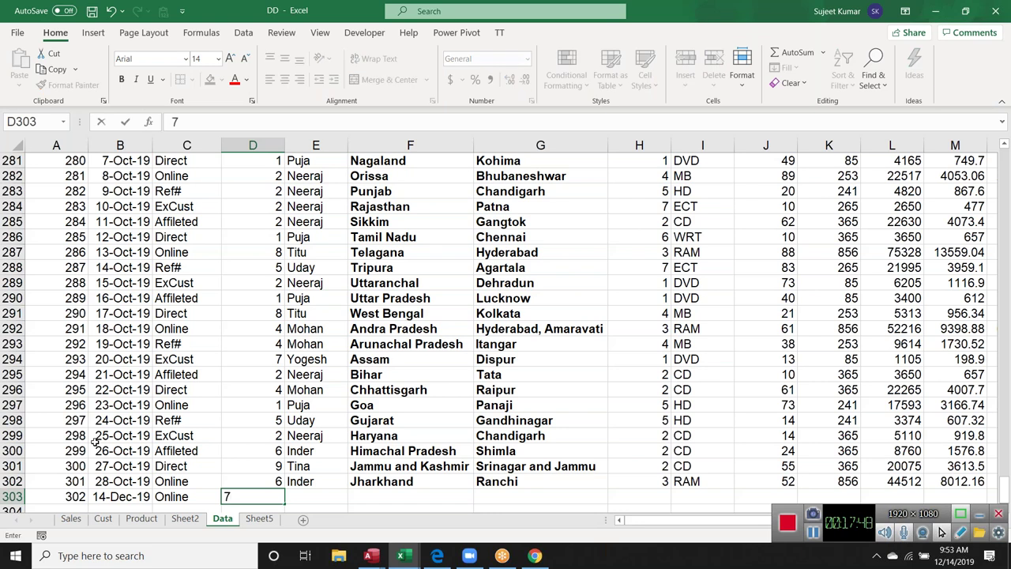
key("Escape")
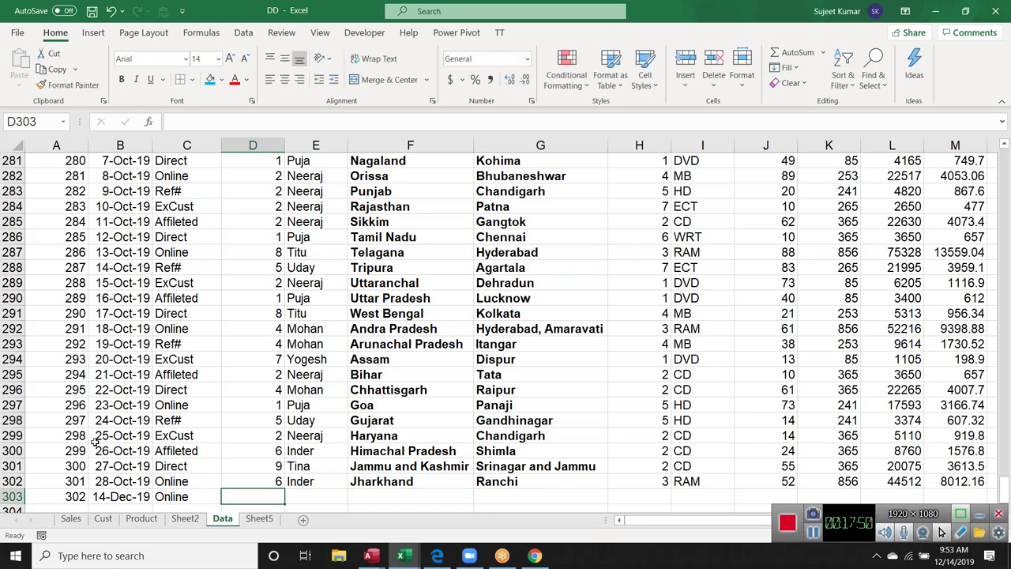
type("3")
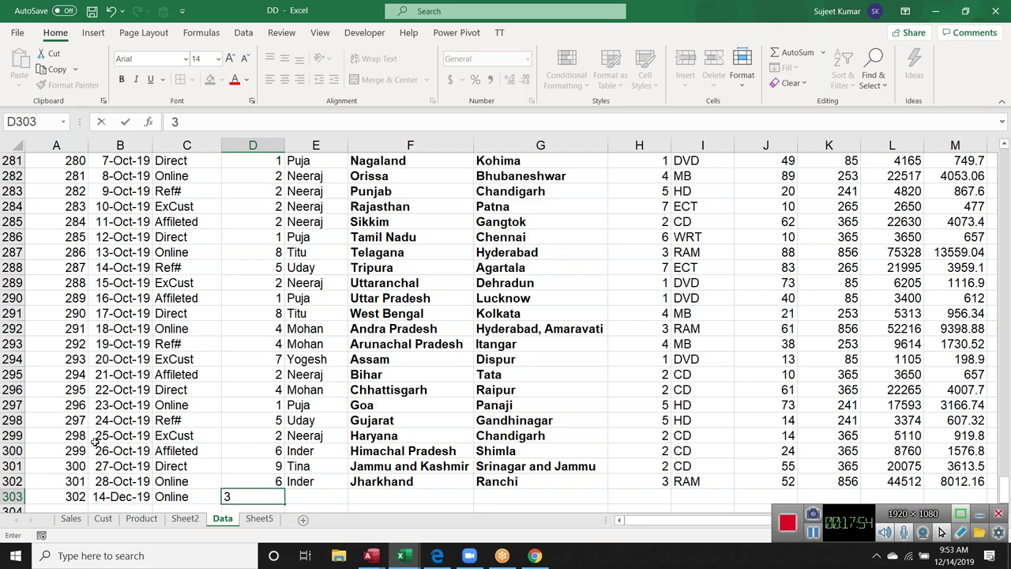
key("Tab")
key("Left")
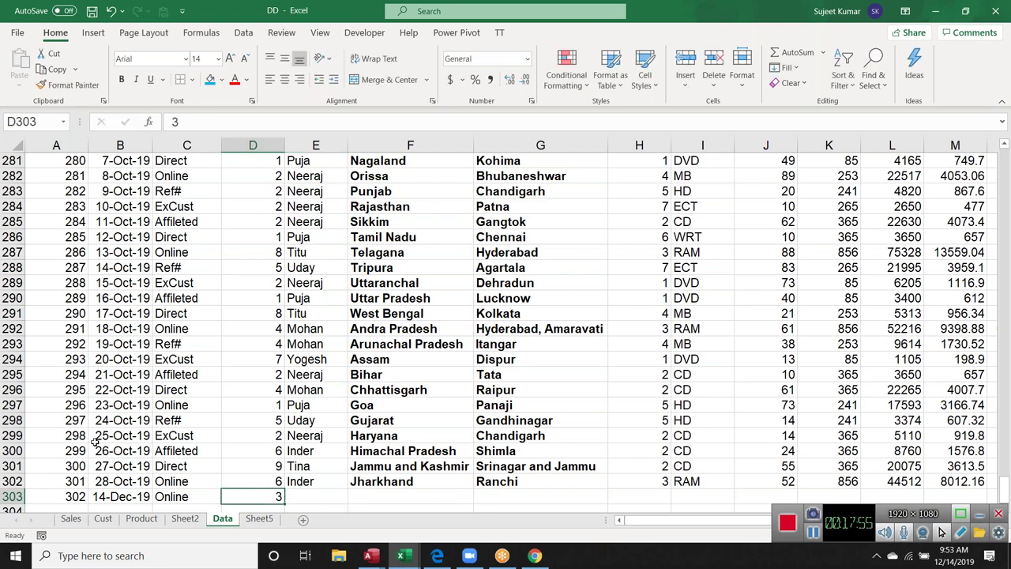
left_click(103, 518)
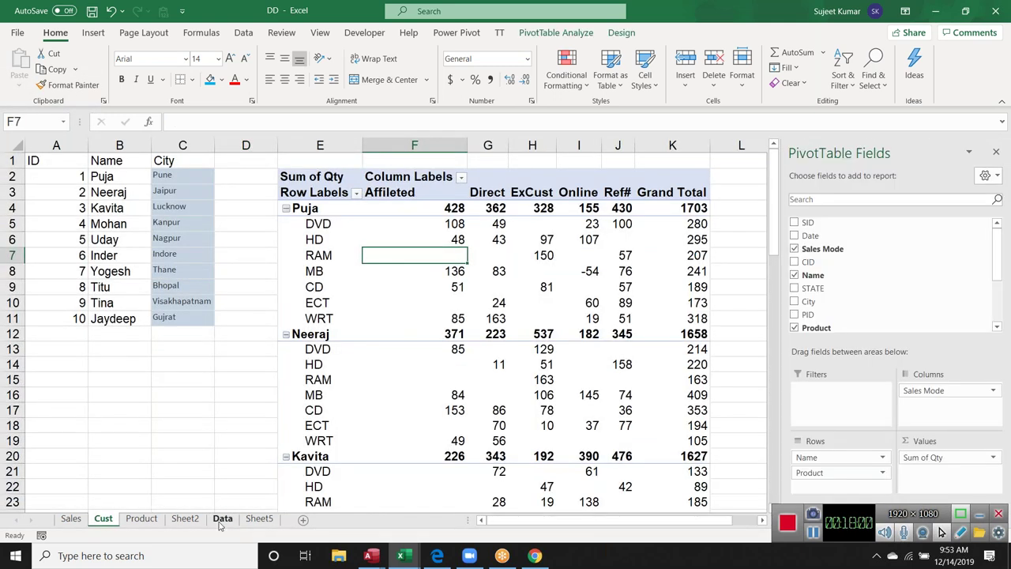
left_click(221, 521)
type("11")
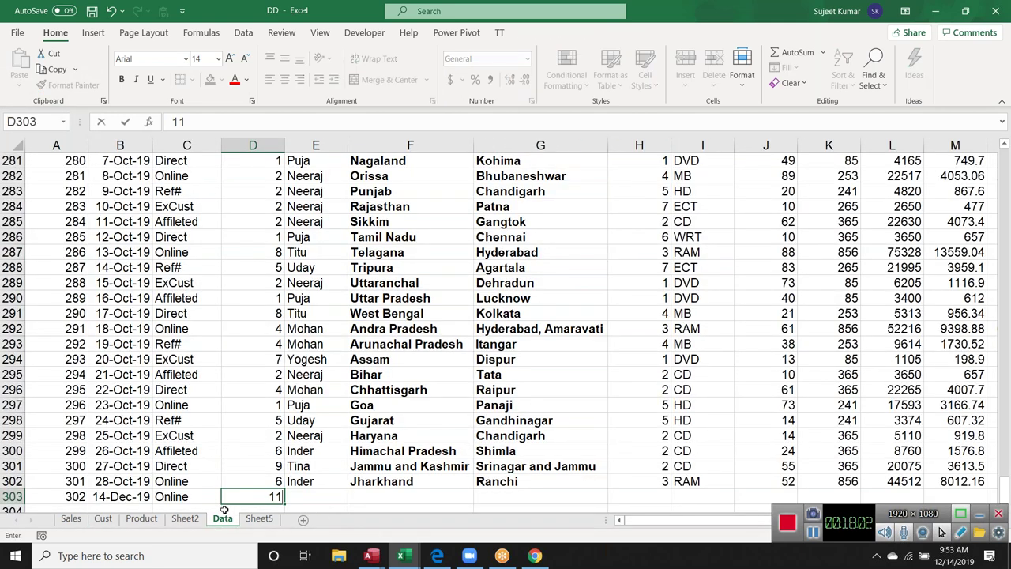
key("Tab")
type("jAYDEEP")
key("Tab")
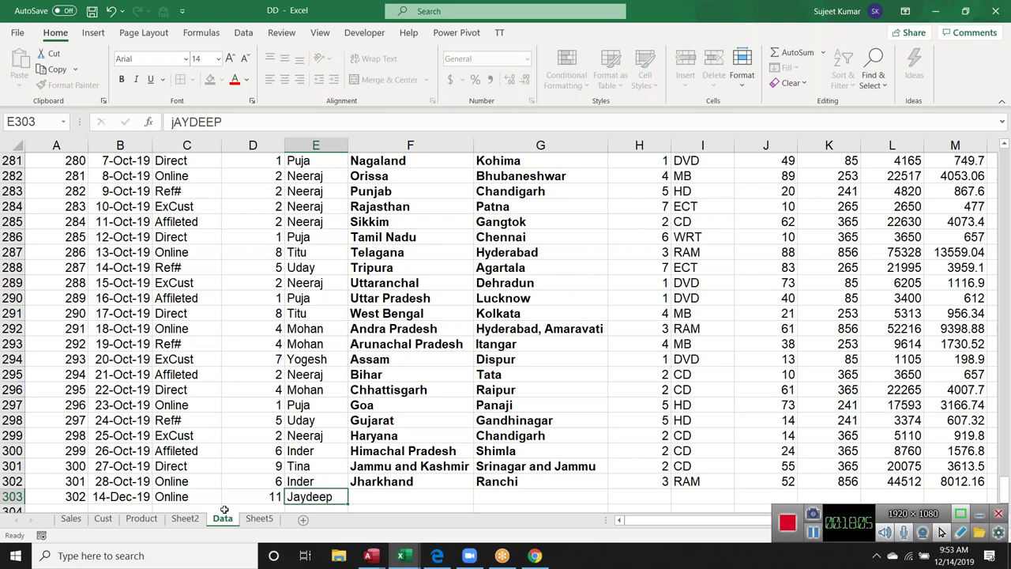
key("Left")
key("Delete")
type("R")
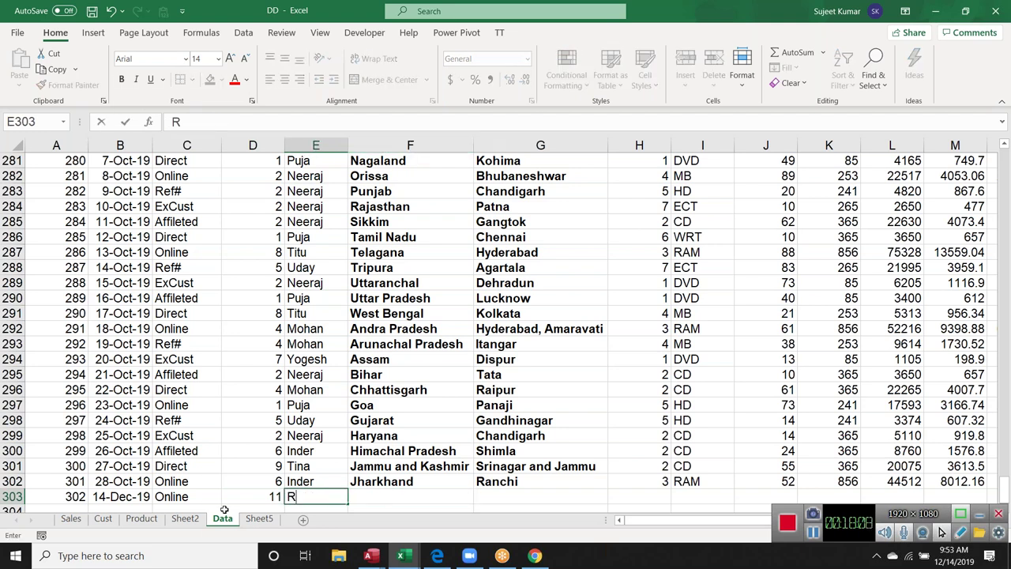
type("am Singh")
key("Tab")
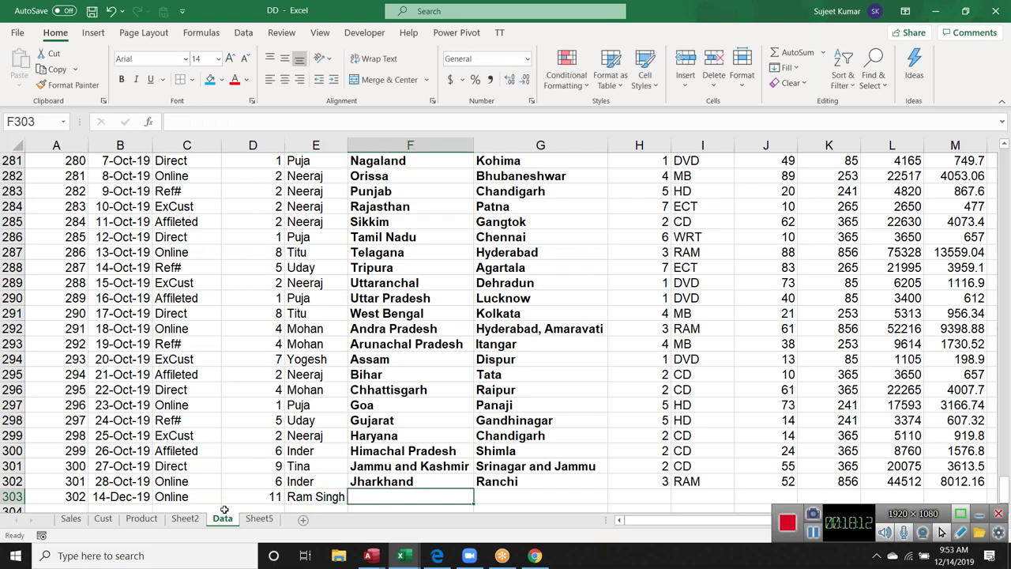
- Complete the row with Bihar, Patna, PID 2, CD, Qty 65, Amt 856, then 9658, 69548 and 6854154
type("Biagr")
key("BackSpace")
key("BackSpace")
key("BackSpace")
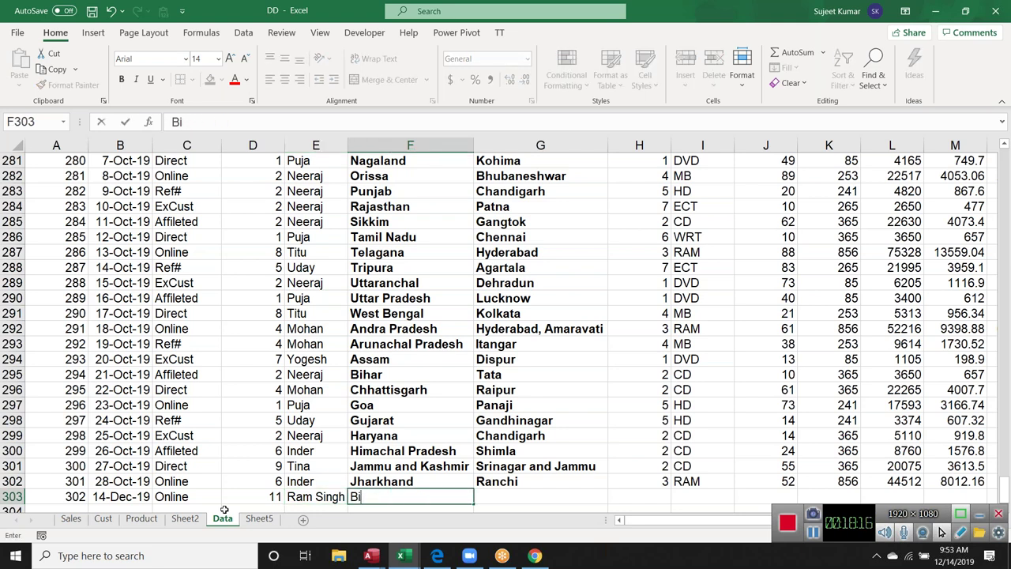
type("har")
key("Tab")
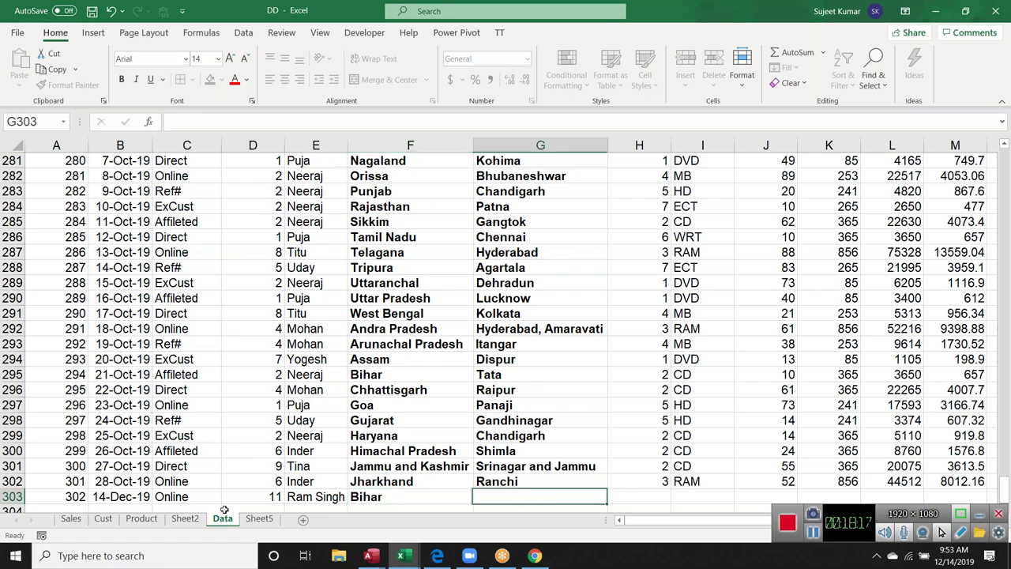
type("Patna")
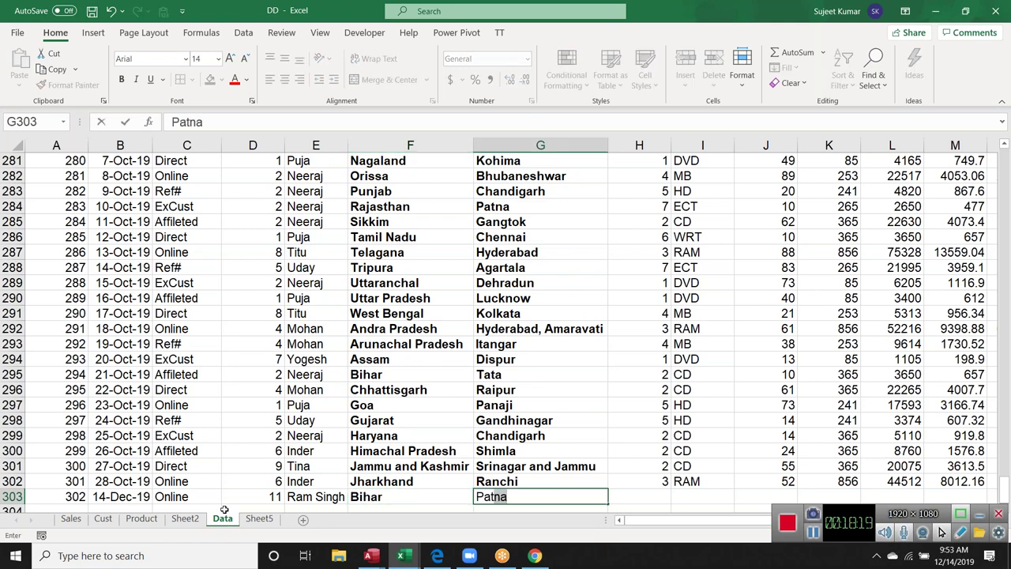
key("Tab")
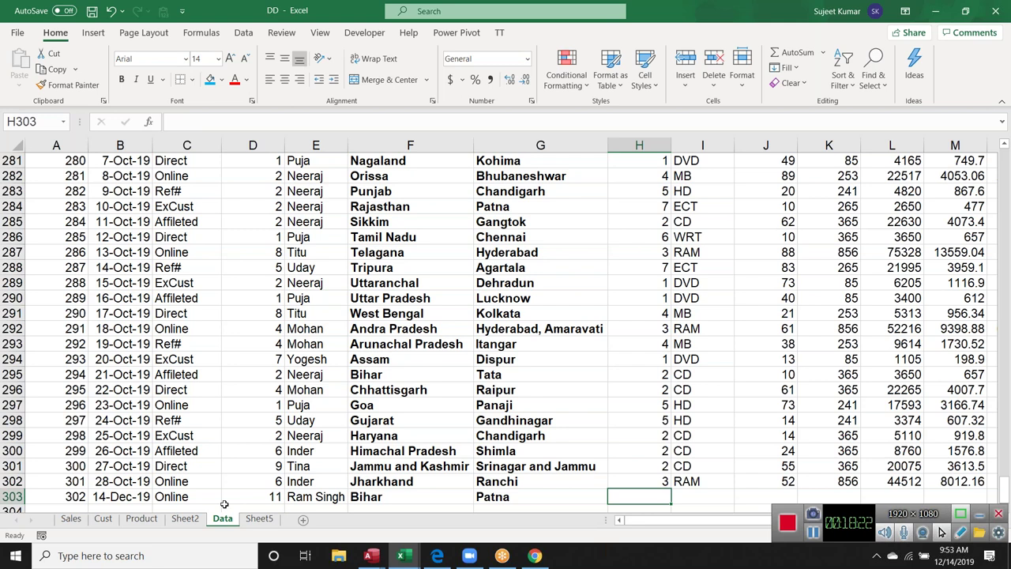
type("2")
key("Tab")
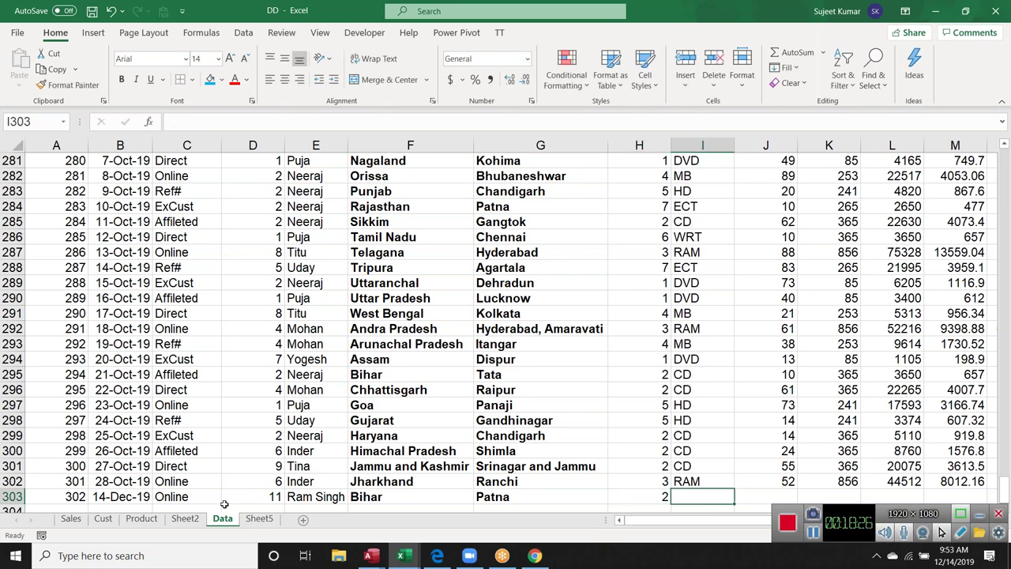
type("CD")
key("Tab")
type("65")
key("Tab")
type("856")
key("Tab")
type("9658")
key("Tab")
type("69548")
key("ctrl+Return")
key("Tab")
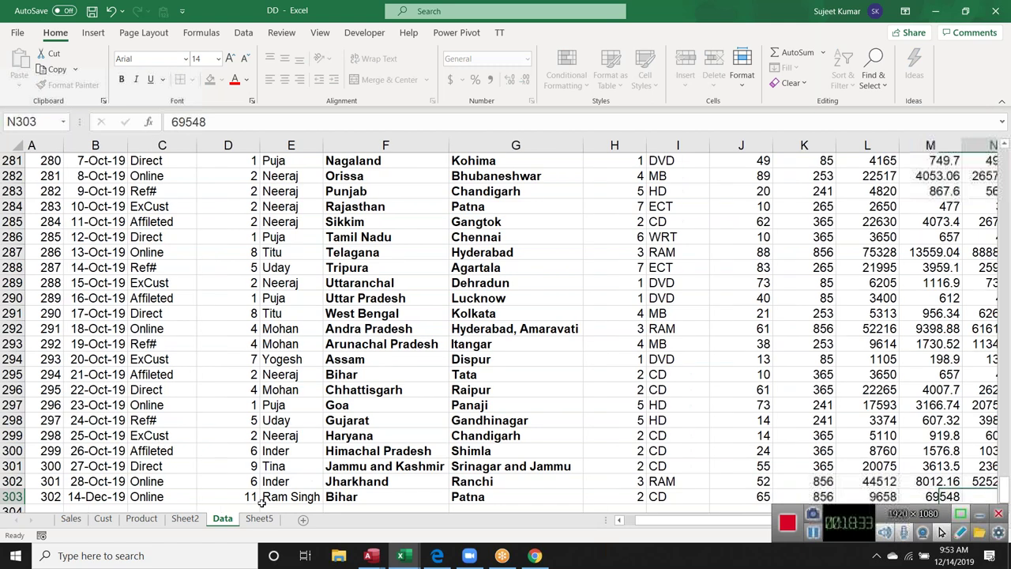
type("6854154")
key("ctrl+Return")
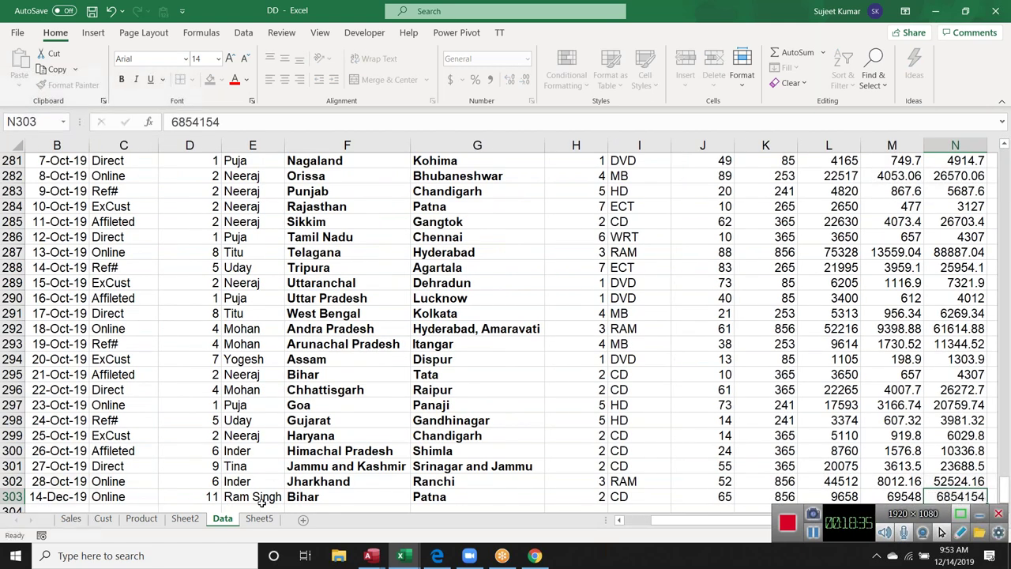
key("Tab")
scroll(182, 490, "down", 3)
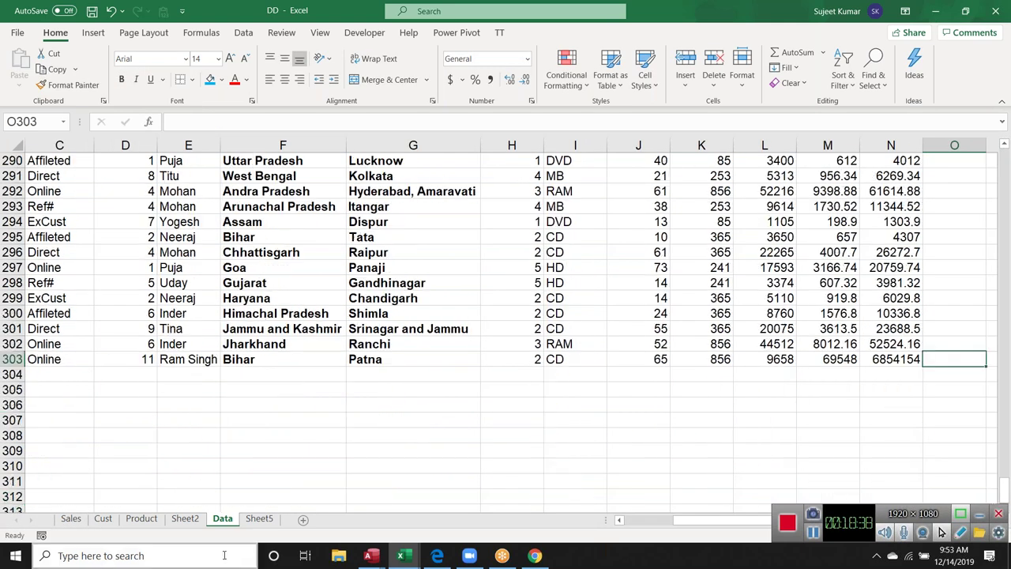
- Refresh the Sheet5 pivot so the new customer shows Qty 65 and the total reaches 15137
left_click(259, 518)
right_click(95, 208)
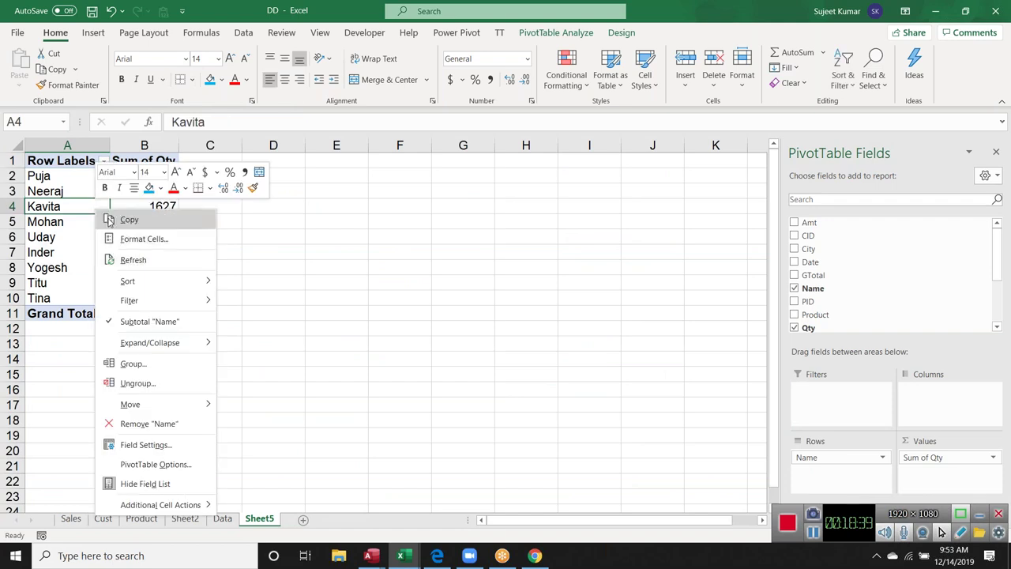
left_click(153, 263)
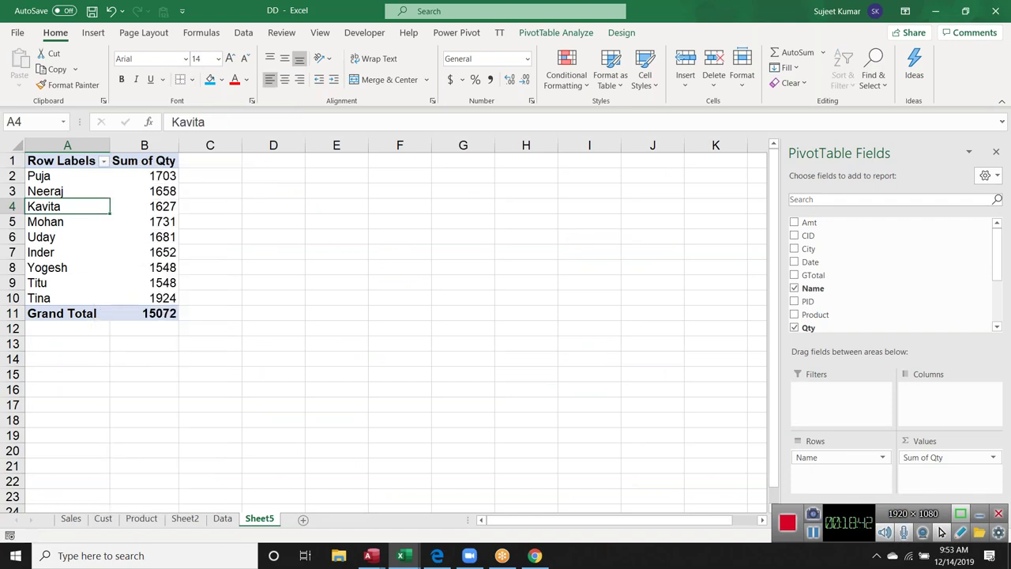
left_click_drag(70, 316, 130, 314)
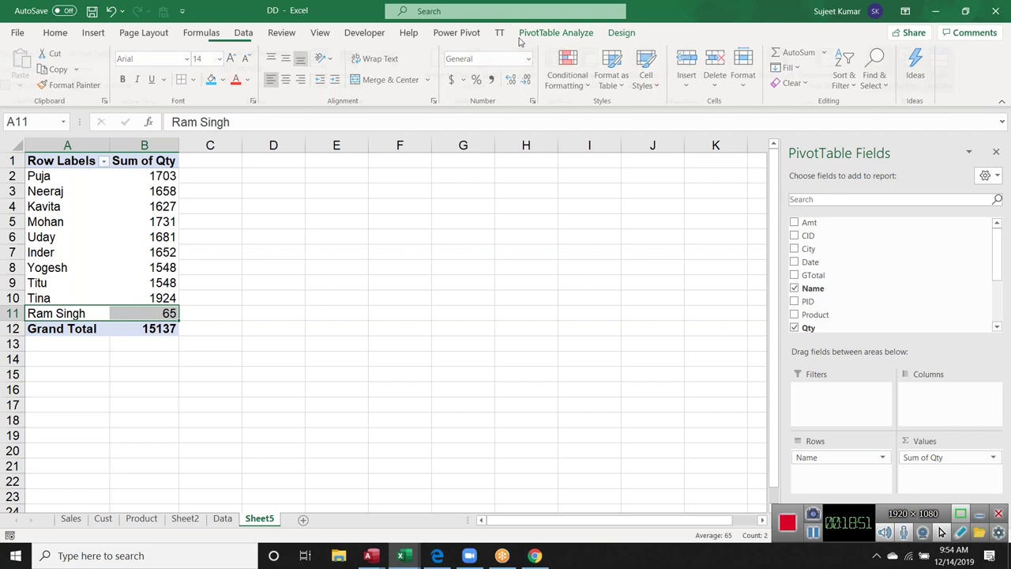
left_click(553, 33)
left_click(484, 81)
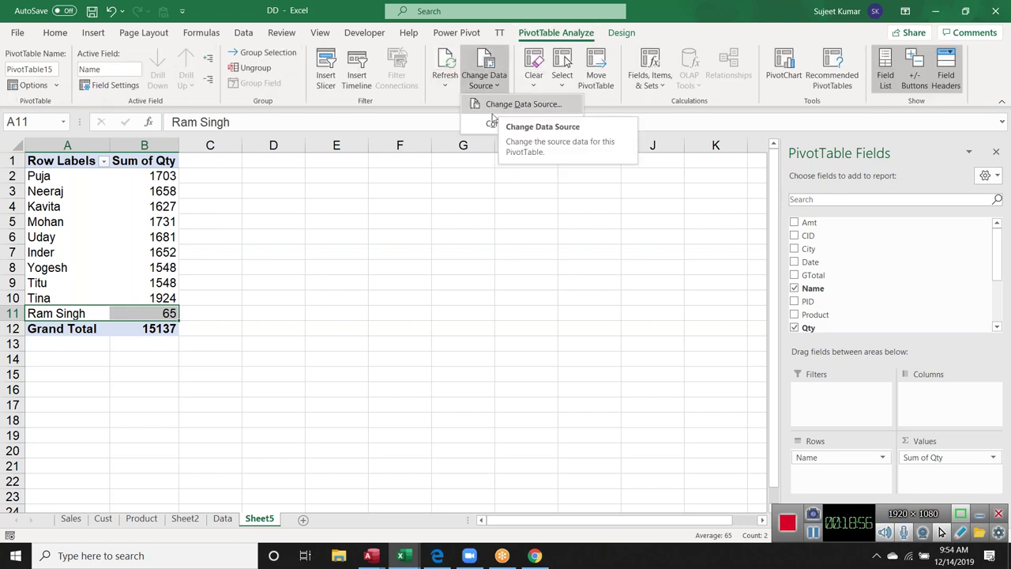
left_click(493, 124)
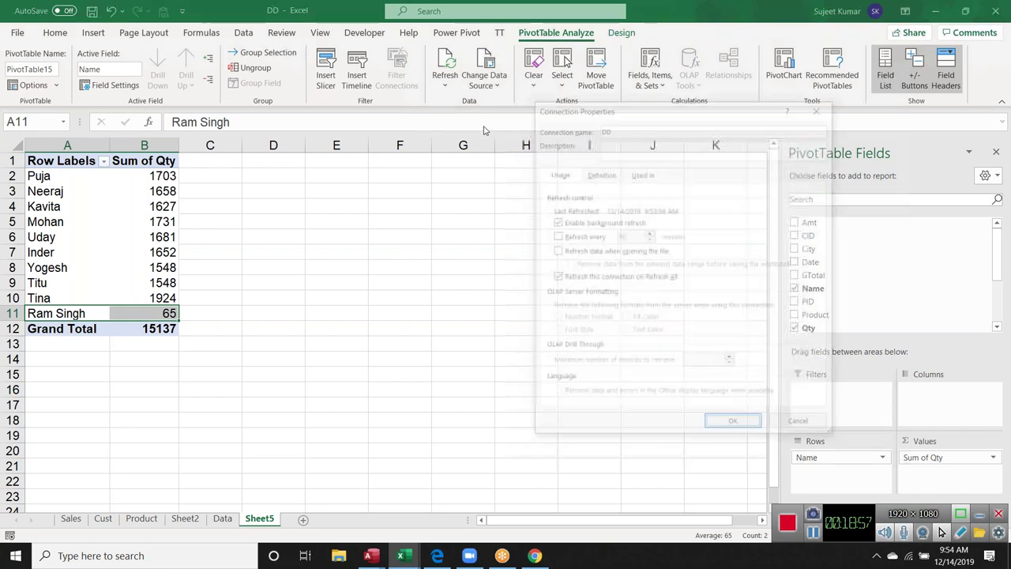
left_click_drag(602, 108, 492, 109)
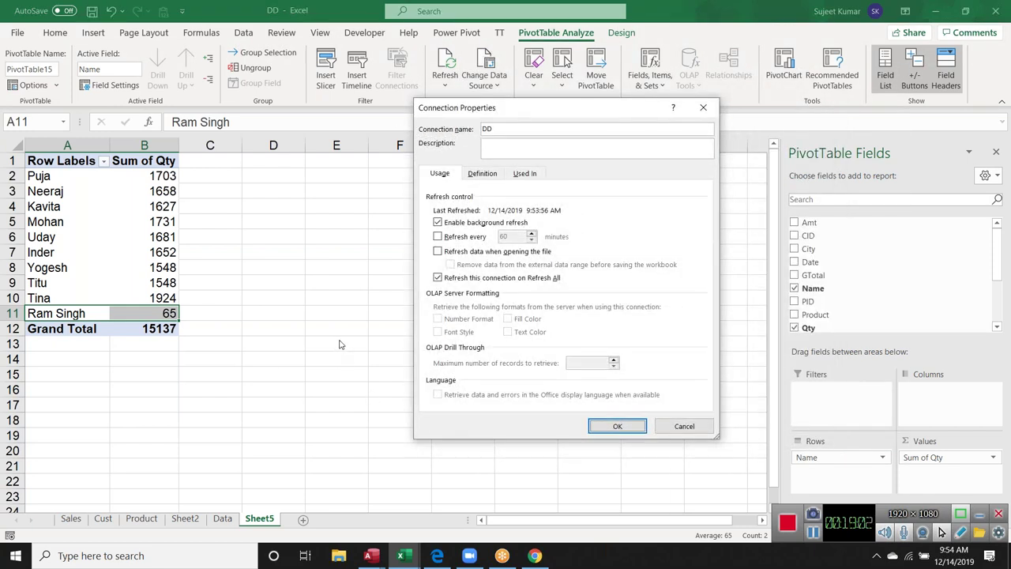
left_click(440, 236)
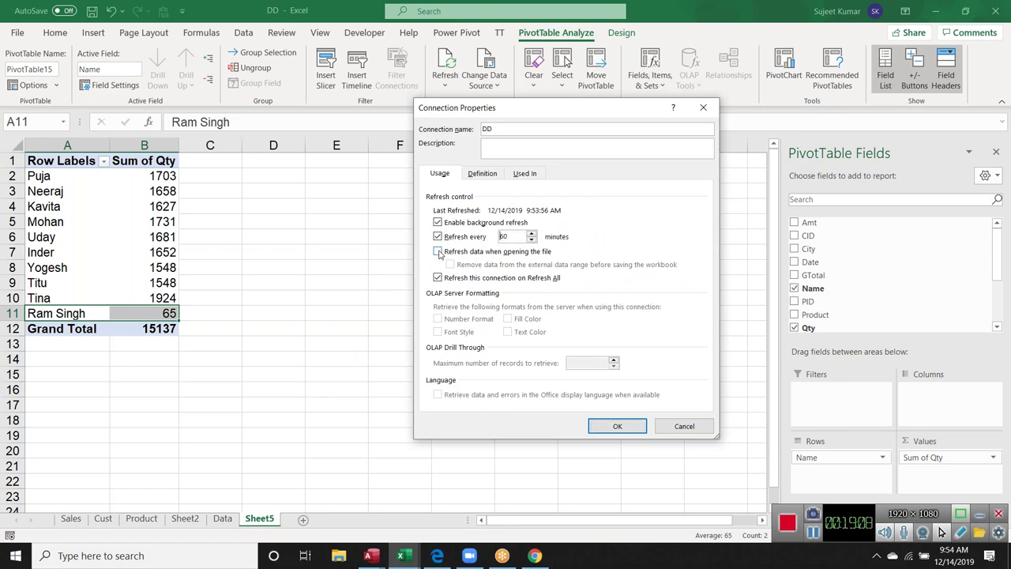
left_click(444, 238)
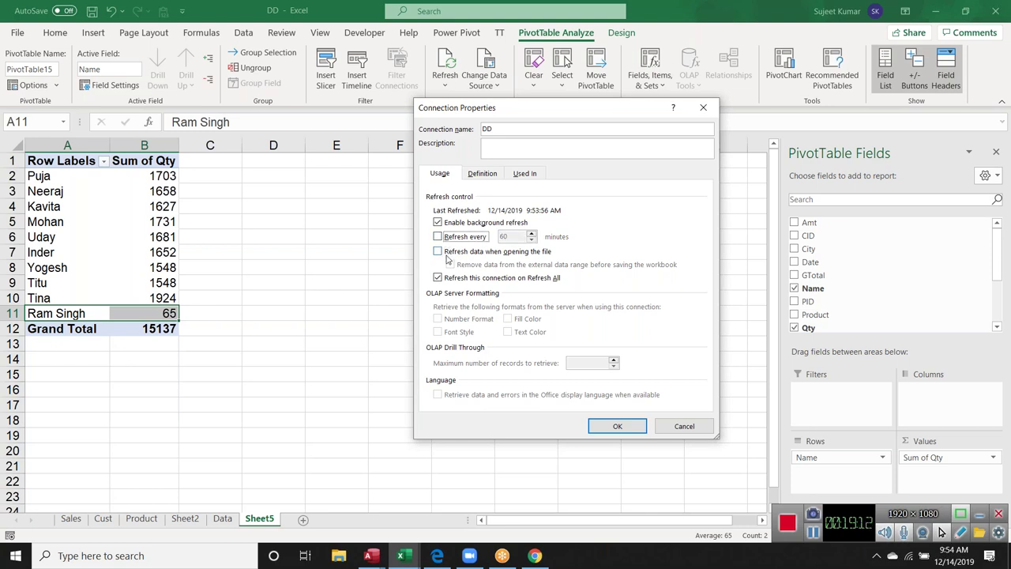
left_click(477, 179)
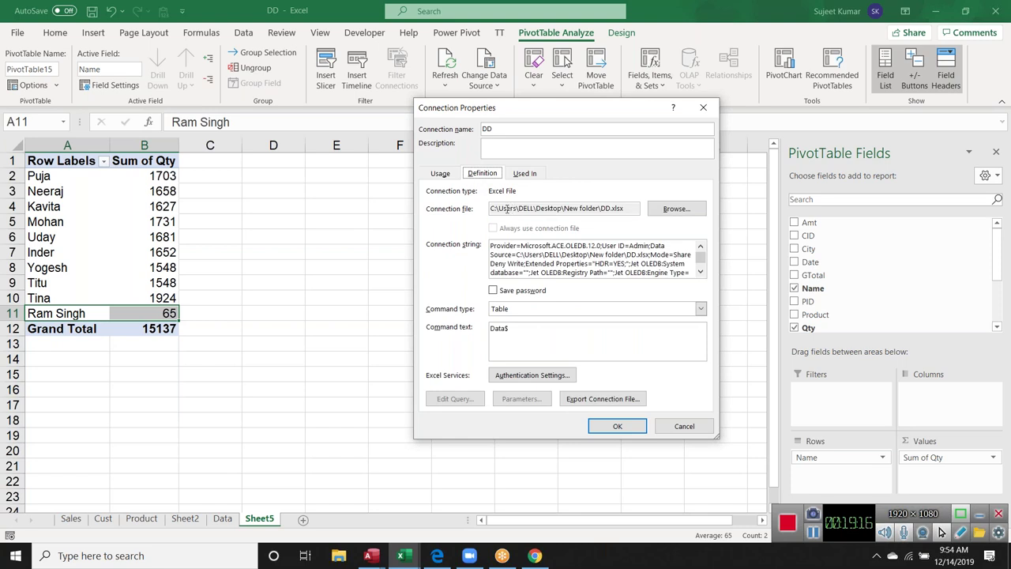
left_click_drag(506, 207, 633, 209)
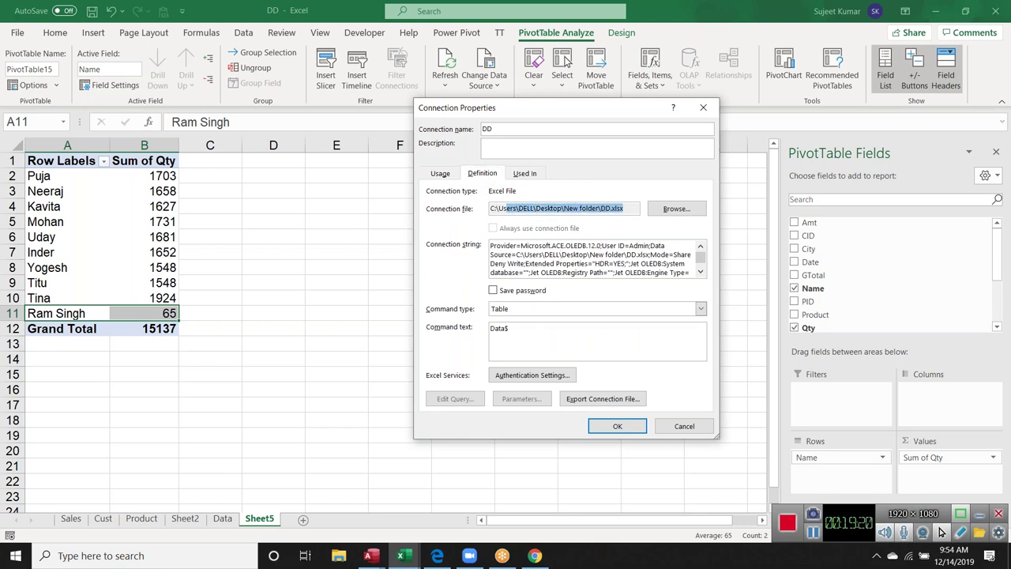
left_click(608, 263)
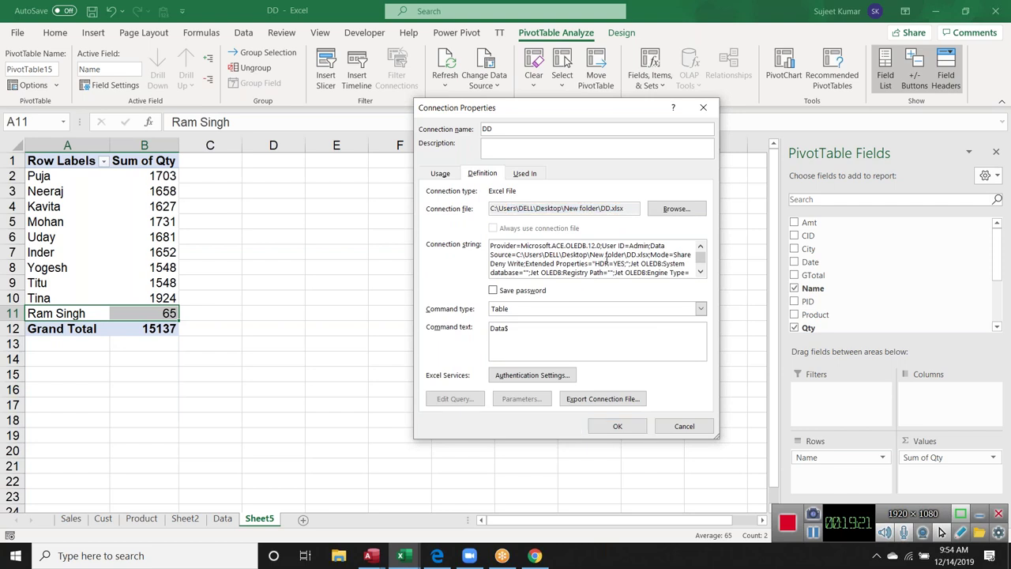
scroll(608, 263, "down", 1)
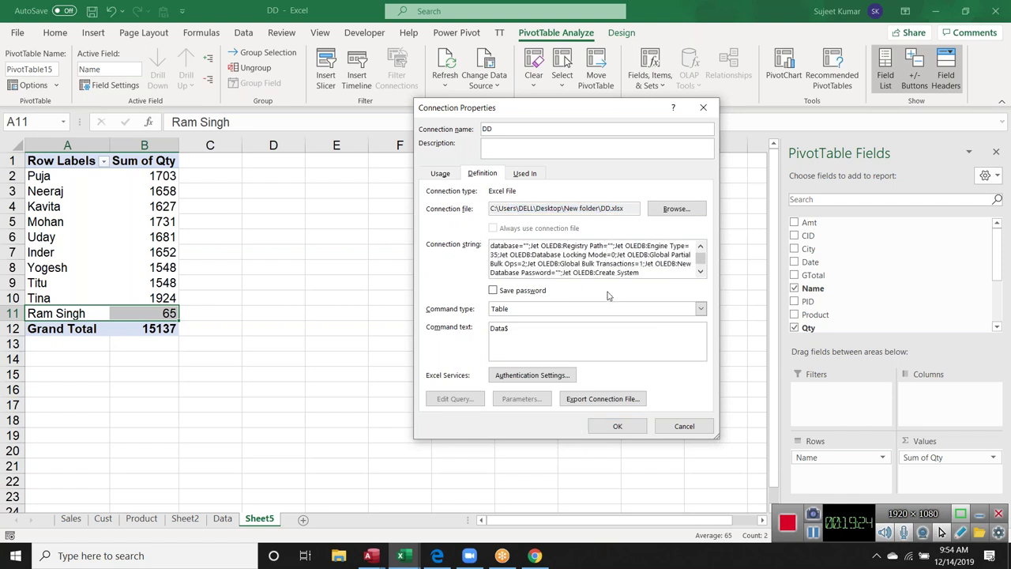
left_click_drag(544, 329, 439, 324)
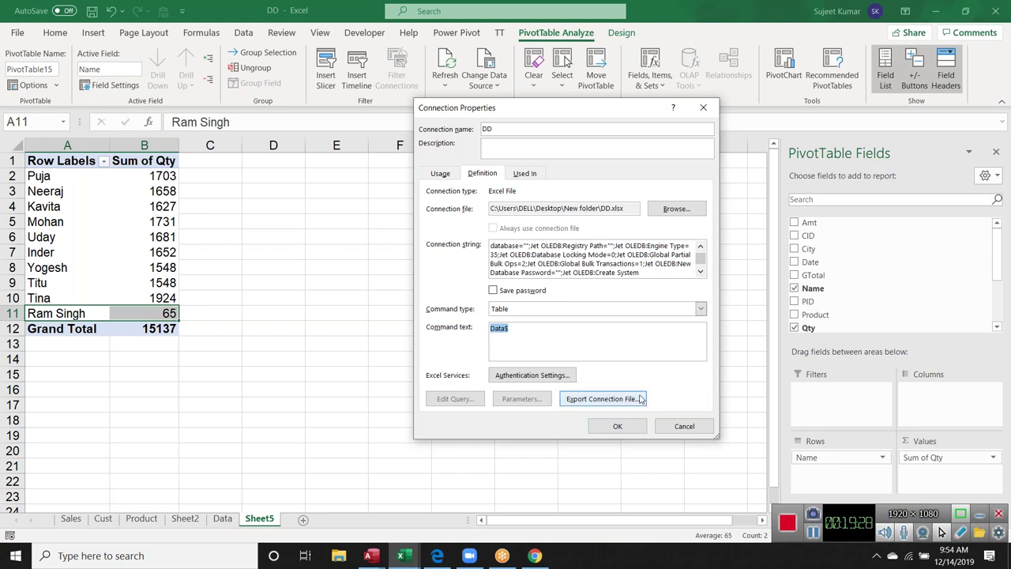
left_click(709, 426)
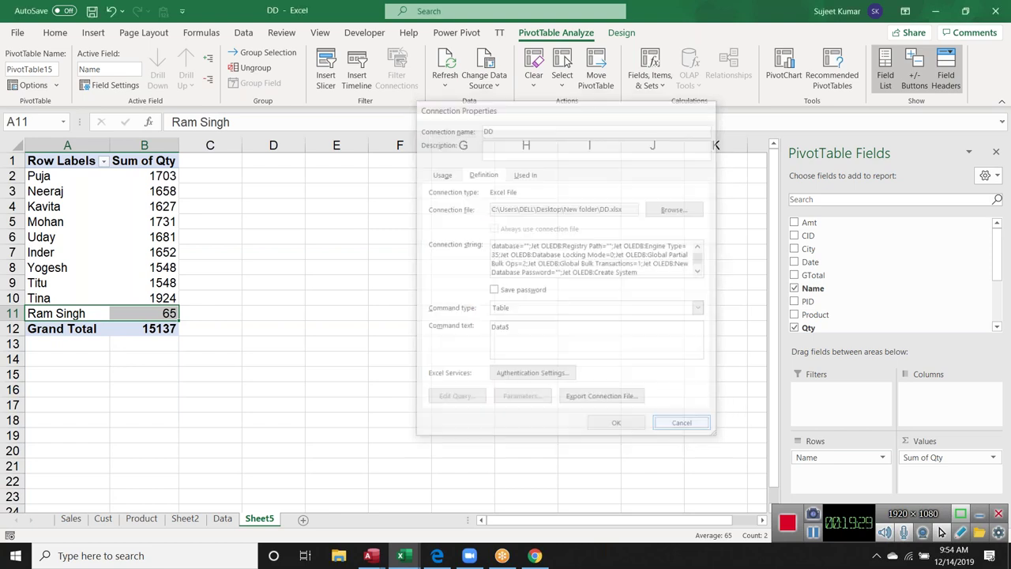
left_click(362, 360)
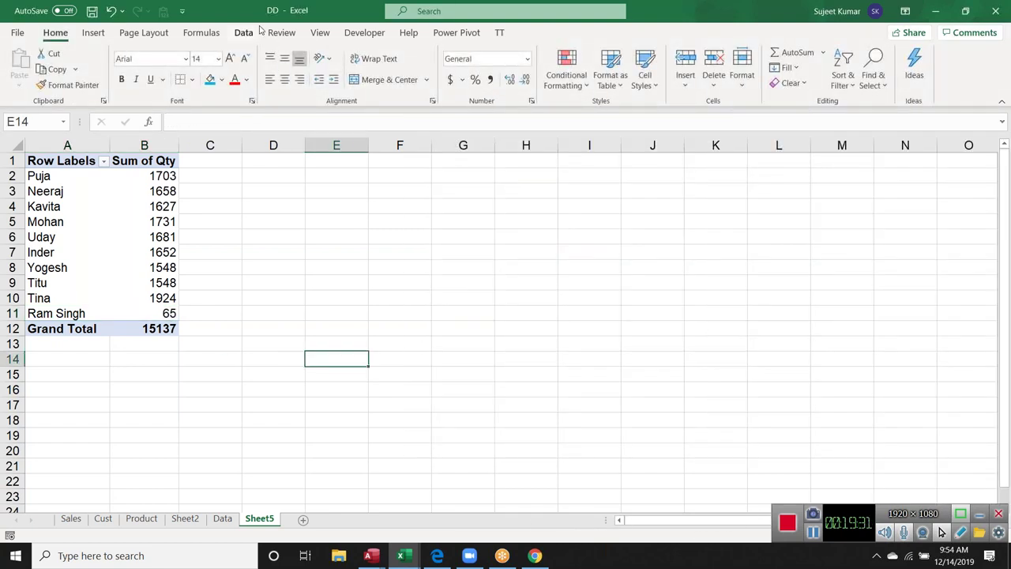
- Close the DD workbook with Don't Save, leaving the blank Book4 showing
left_click_drag(258, 22, 183, 119)
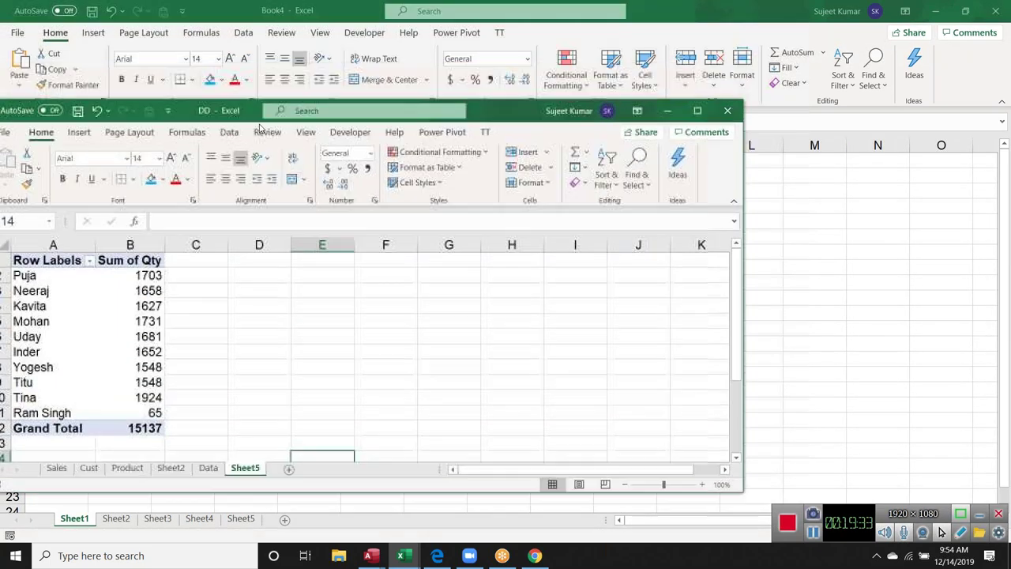
left_click(727, 110)
left_click(521, 306)
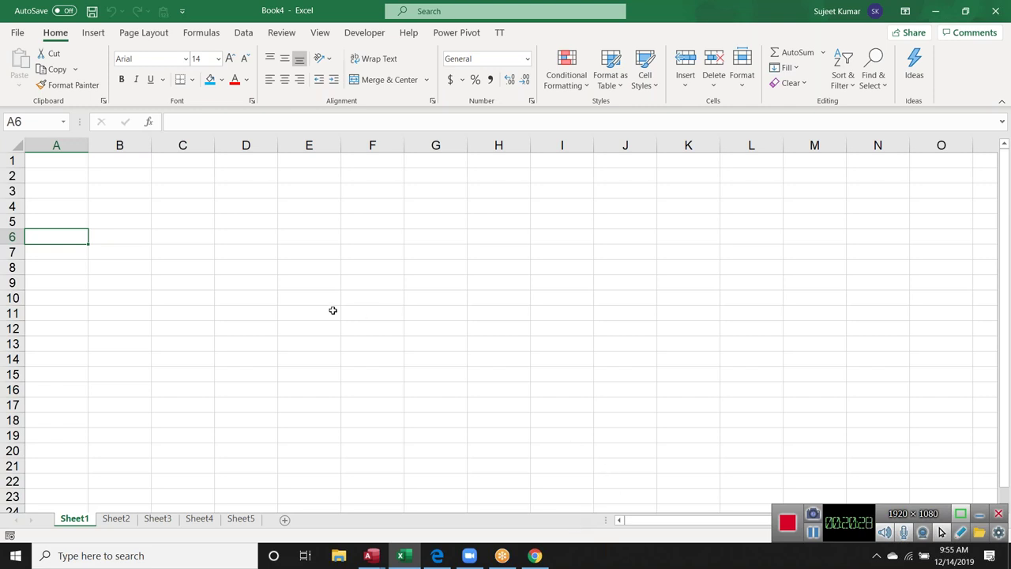
- Start a new PivotTable from an external connection and browse to the Desktop's New folder
left_click(101, 34)
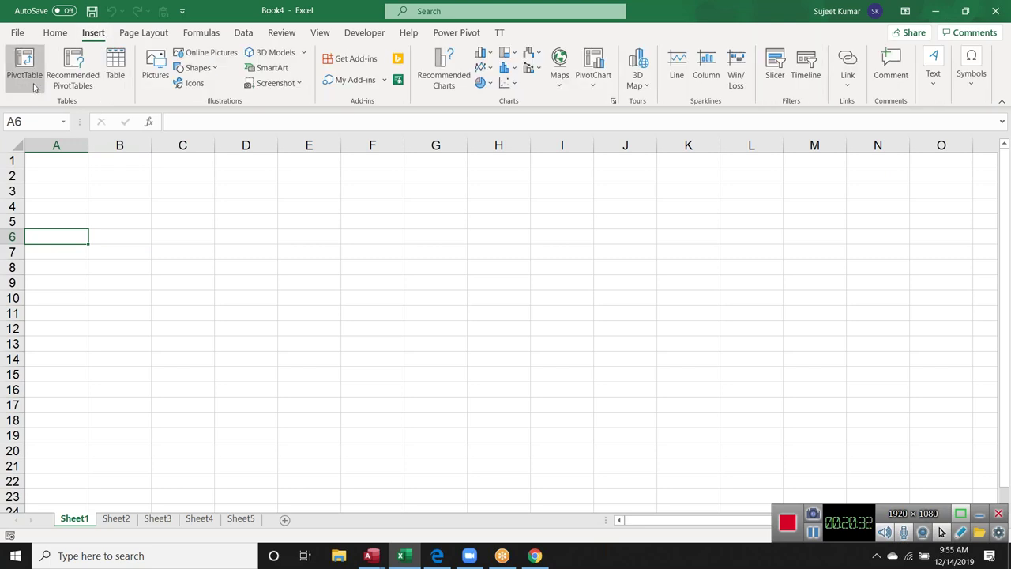
left_click(34, 87)
left_click(469, 223)
left_click(478, 240)
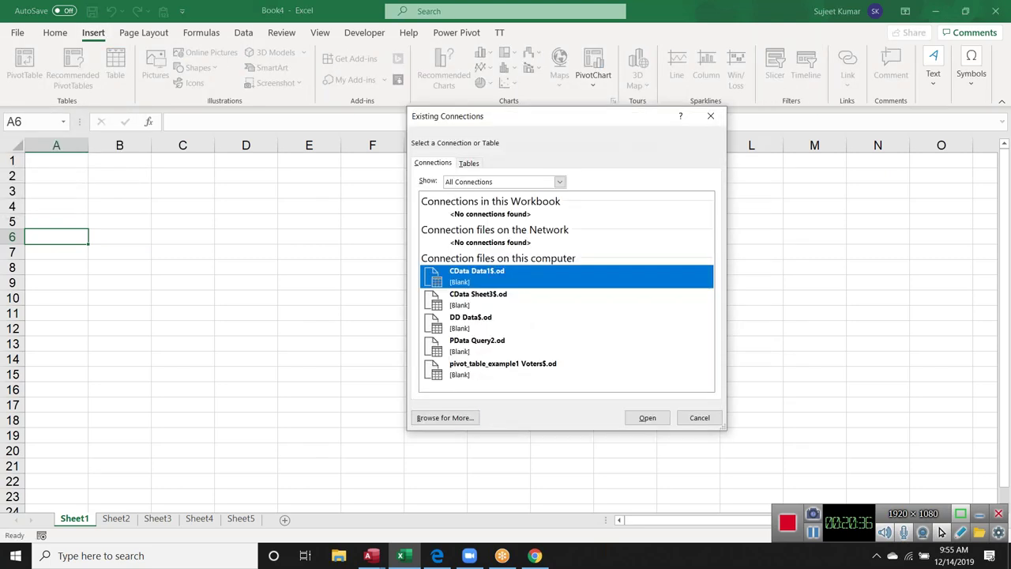
left_click(444, 418)
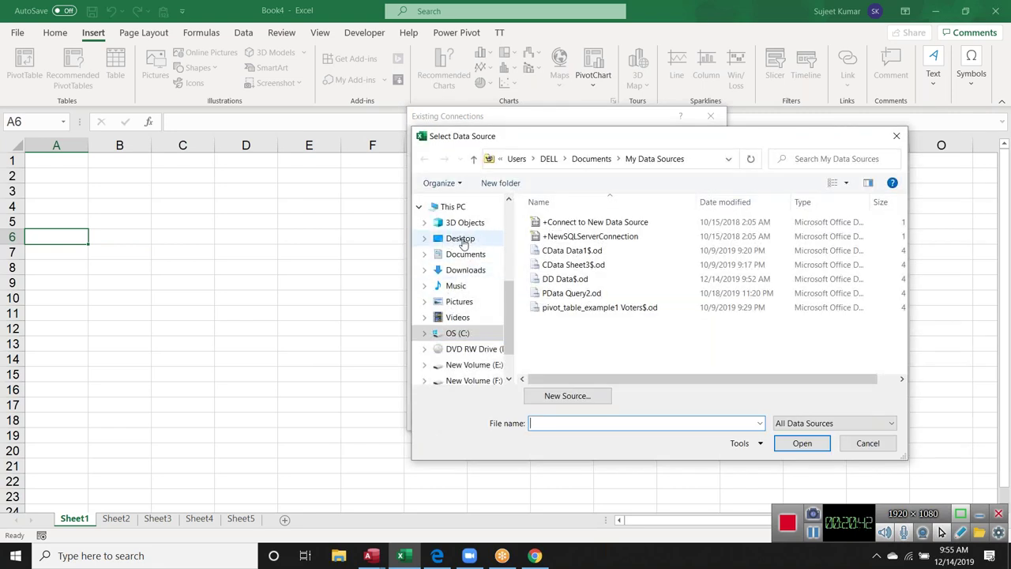
left_click(474, 243)
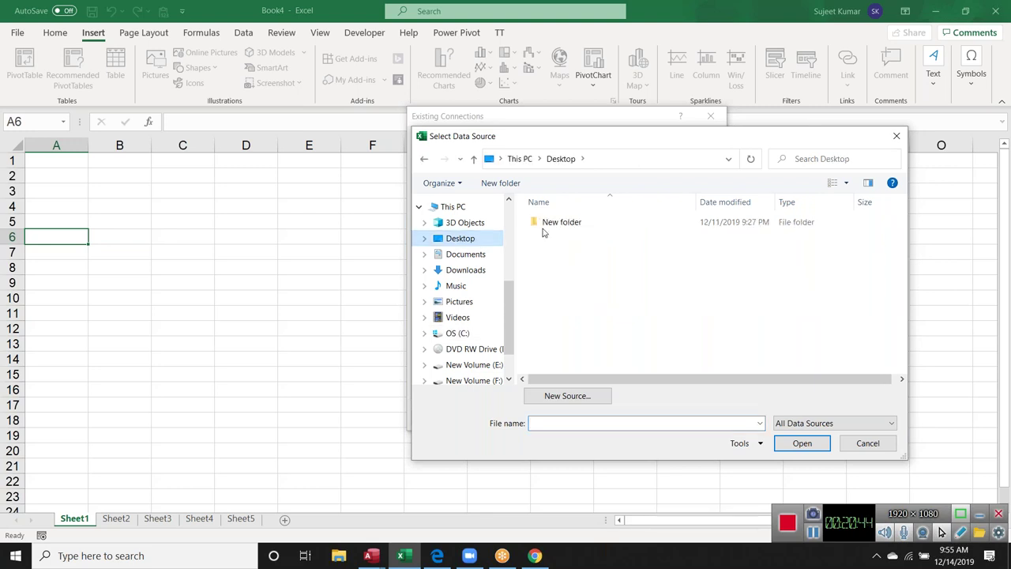
double_click(544, 225)
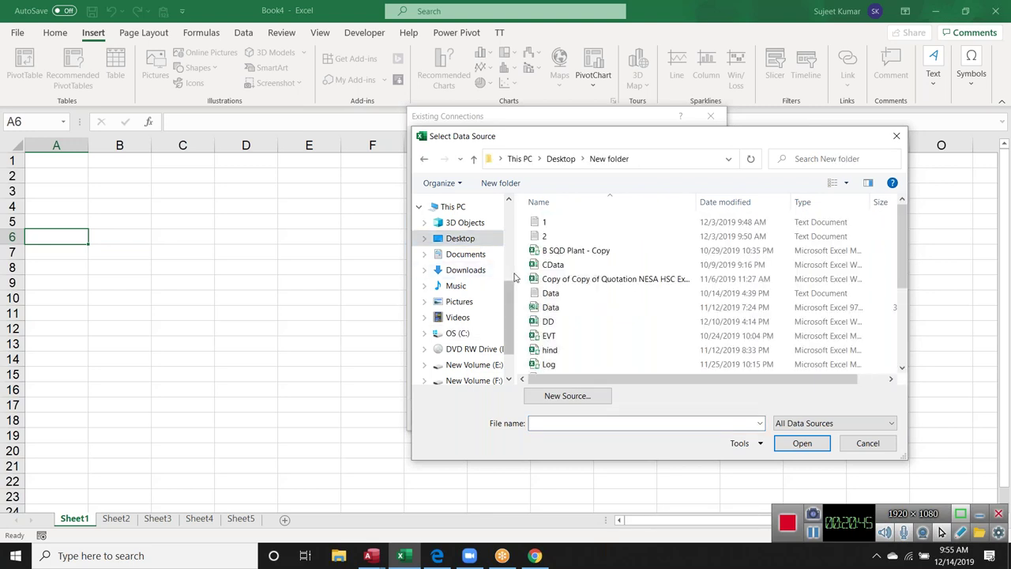
- Connect to the DD workbook's Data$ table and place the pivot at Sheet1!A6
left_click(610, 312)
left_click(585, 321)
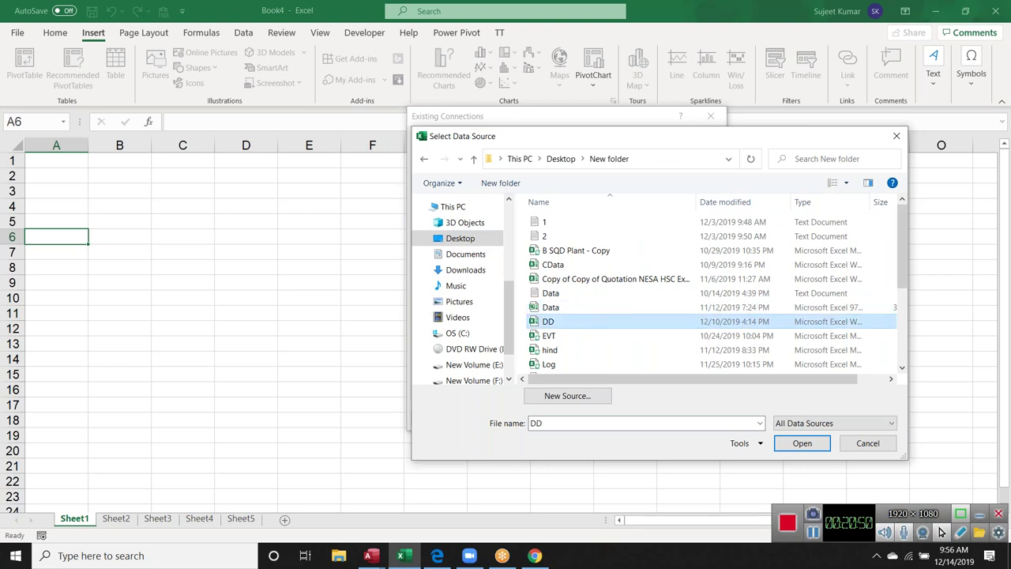
left_click(789, 447)
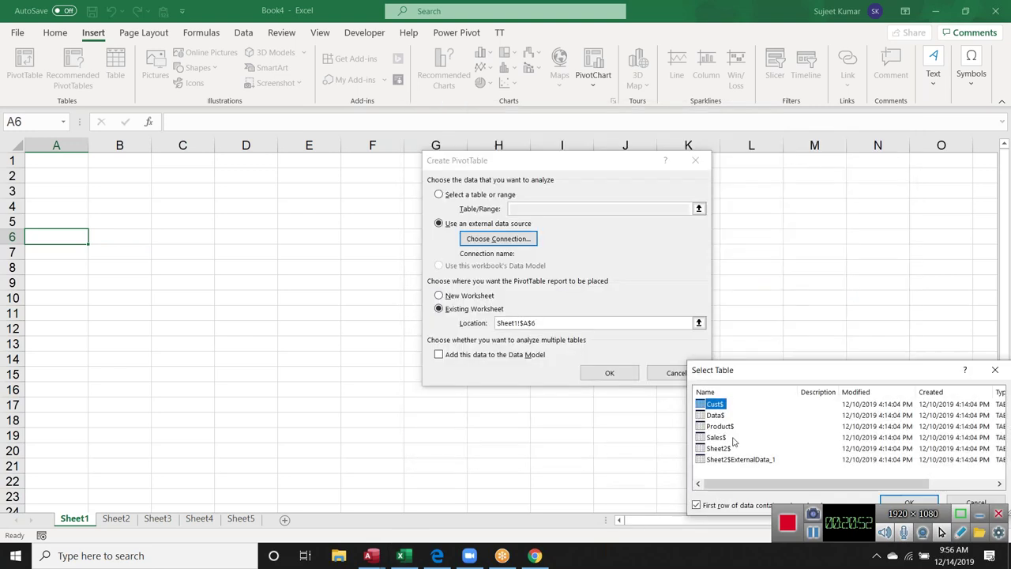
left_click_drag(731, 363, 643, 275)
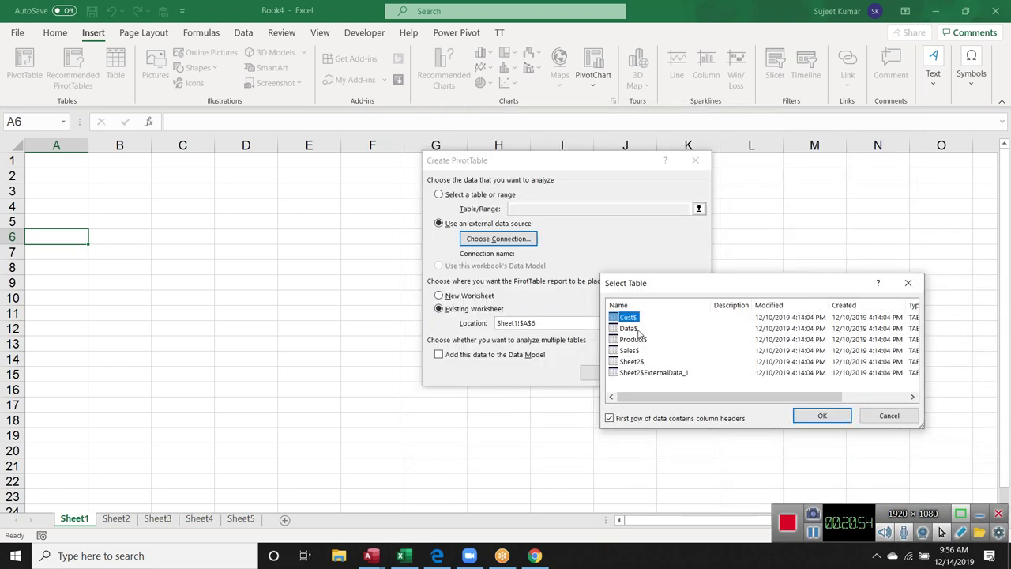
left_click(629, 328)
left_click(833, 416)
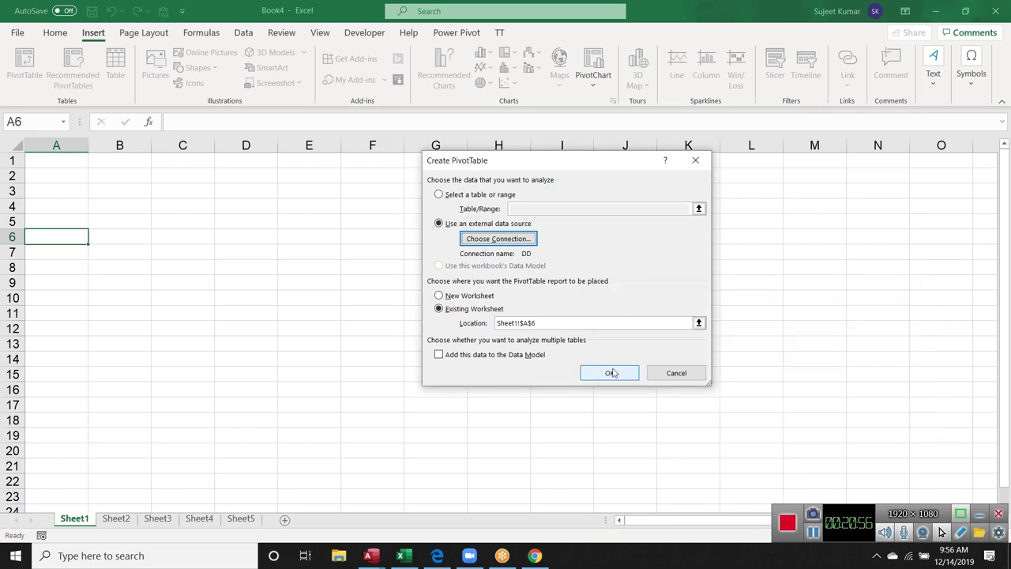
left_click(613, 372)
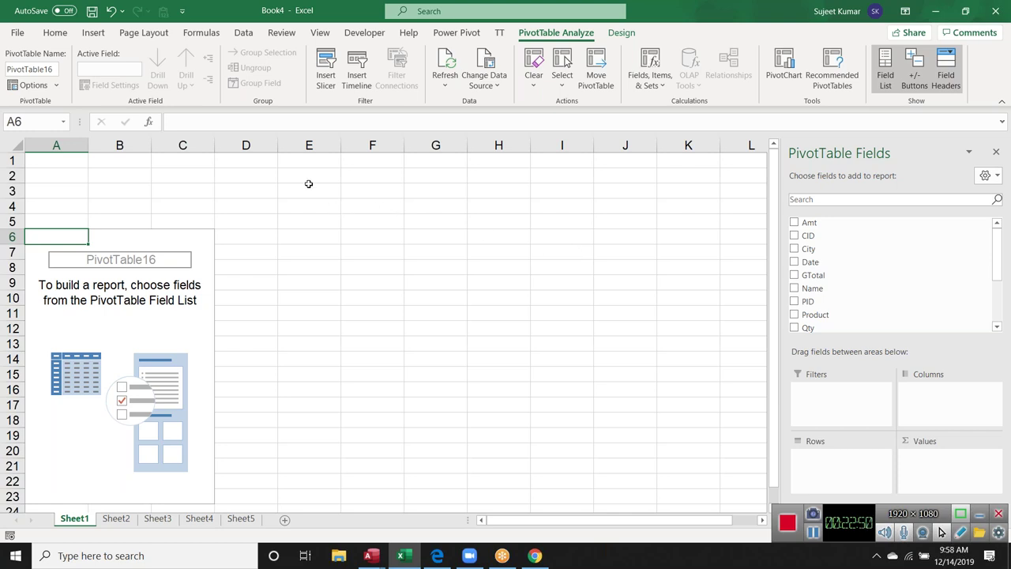
- Hide rows 6 to 23, which hold the empty PivotTable16 placeholder on Sheet1
mouse_move(307, 188)
left_mouse_down()
mouse_move(581, 286)
mouse_move(770, 437)
left_mouse_up()
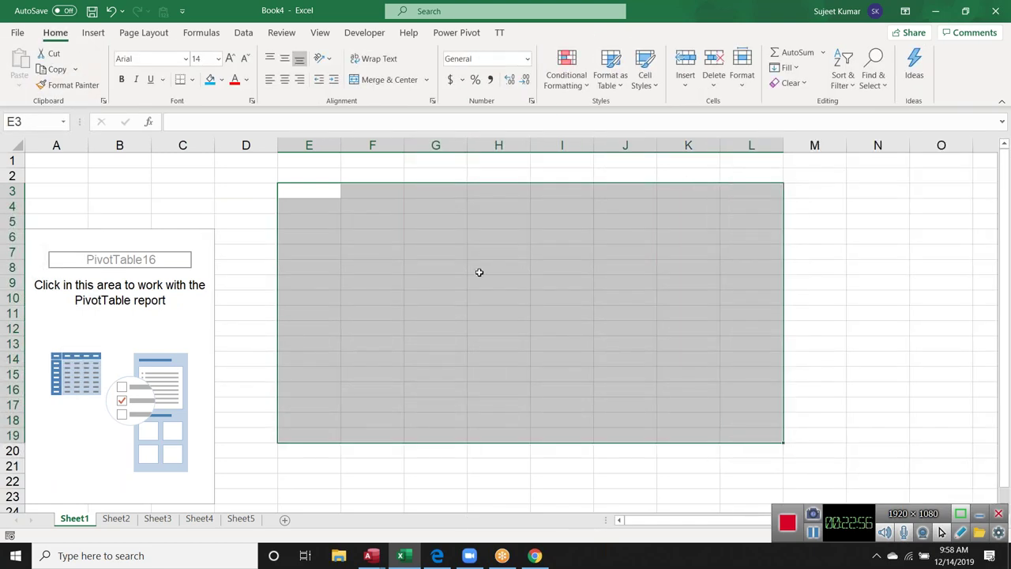
left_click(482, 311)
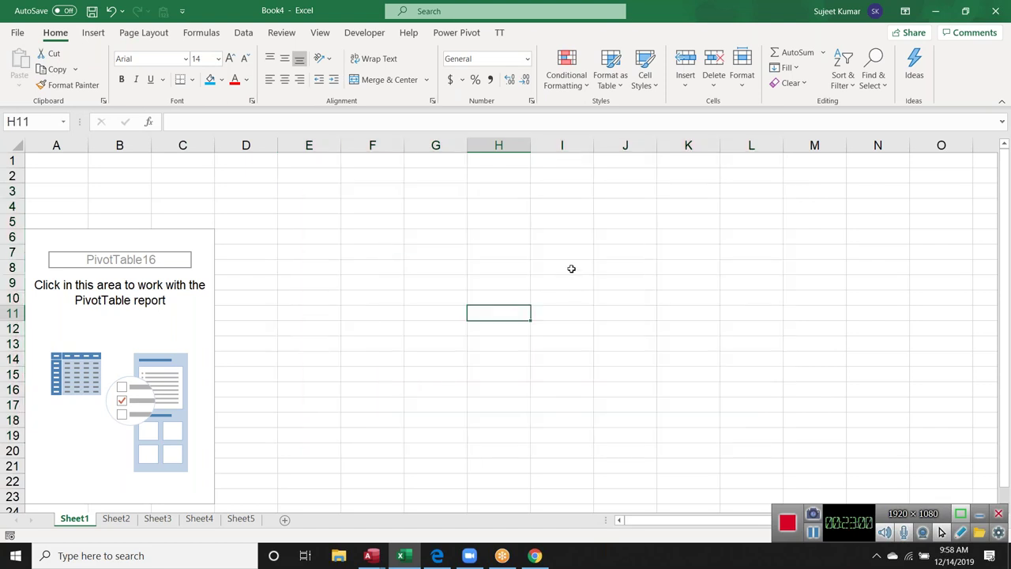
scroll(147, 287, "down", 1)
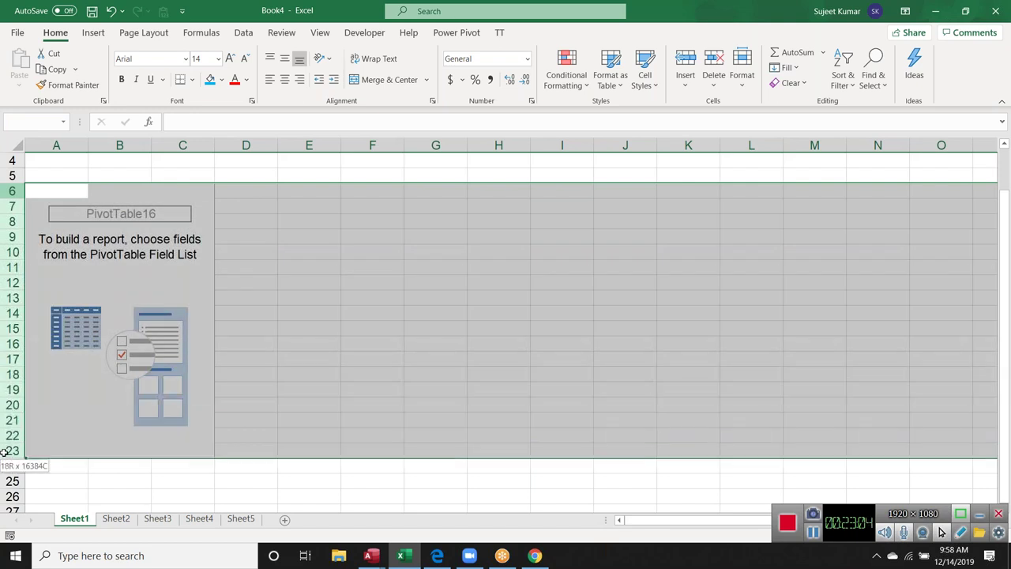
left_click_drag(12, 192, 5, 456)
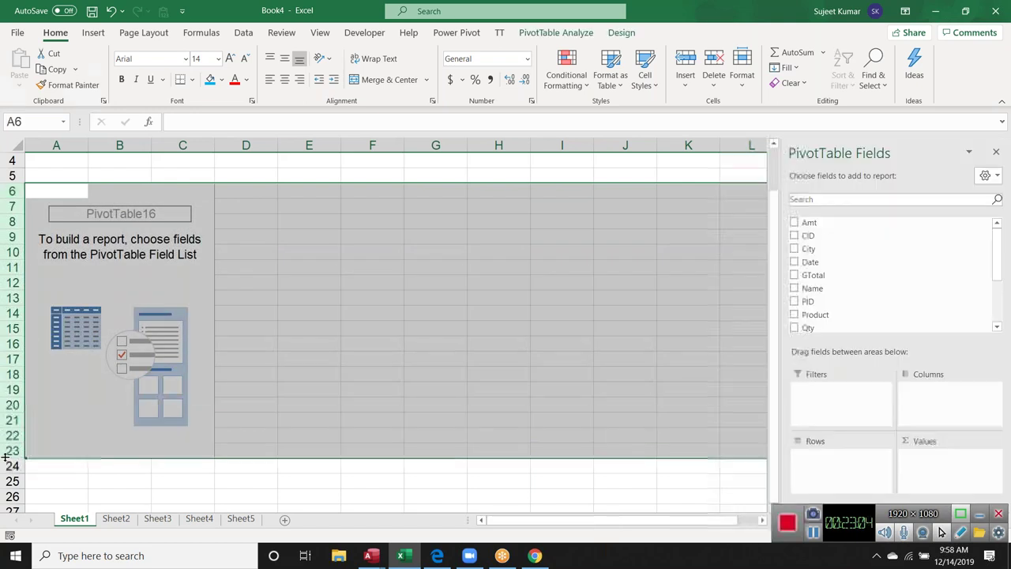
right_click(11, 311)
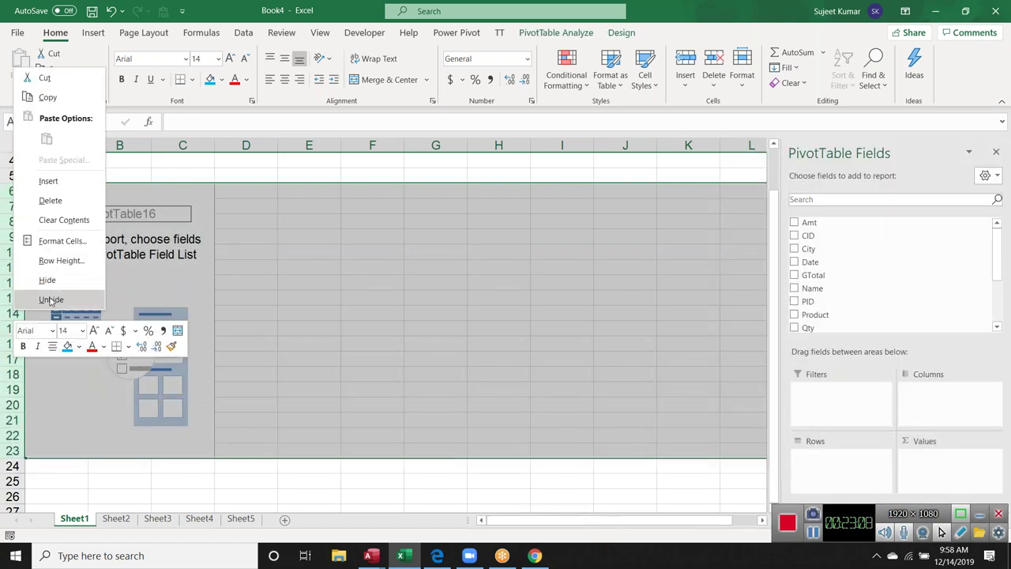
key("ctrl+z")
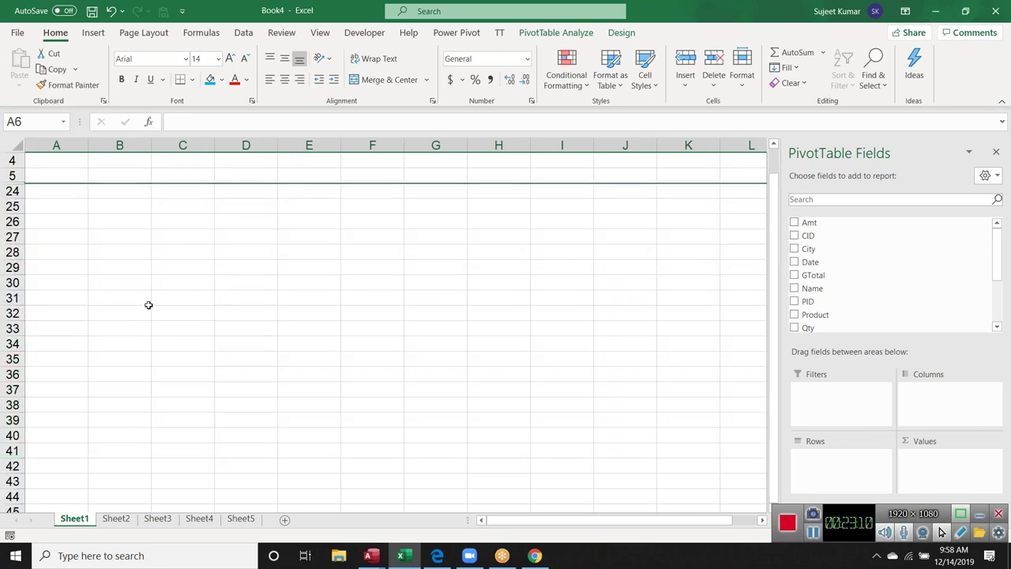
scroll(141, 315, "down", 4)
scroll(140, 315, "up", 5)
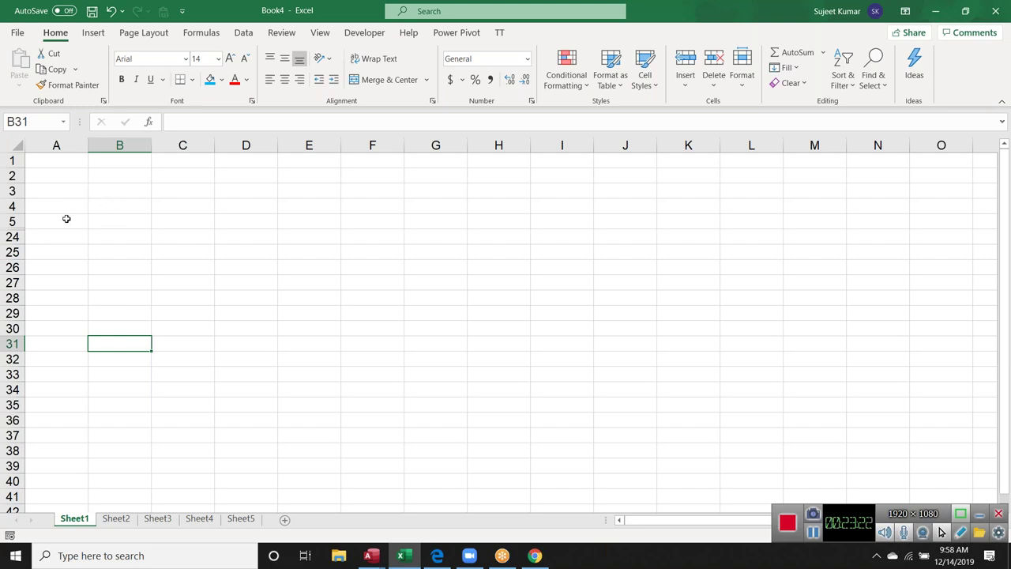
- Unhide rows 6 to 23 and select the pivot to show its field list
left_click_drag(11, 222, 11, 237)
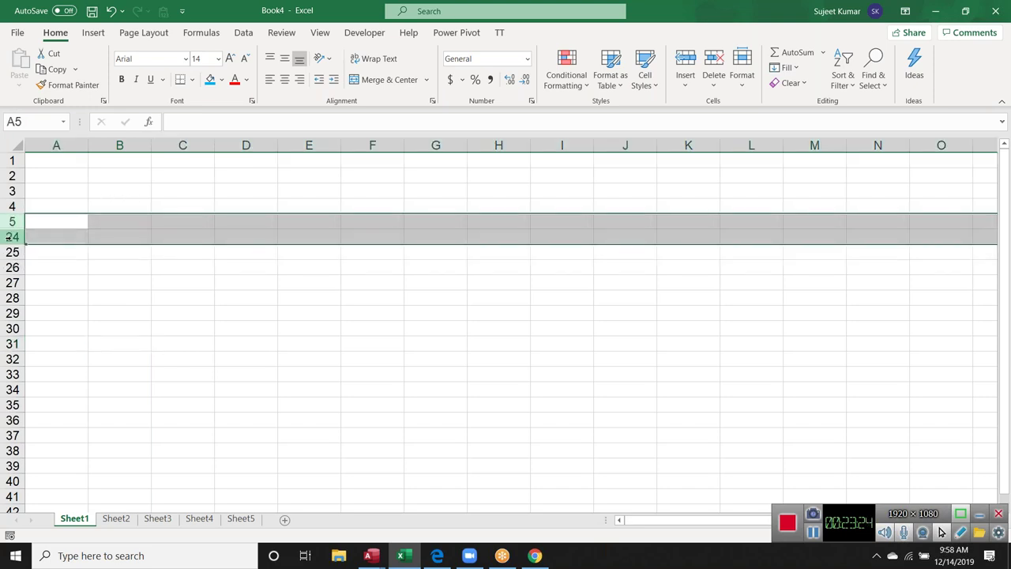
right_click(9, 237)
left_click(68, 469)
scroll(149, 341, "down", 2)
left_click(162, 330)
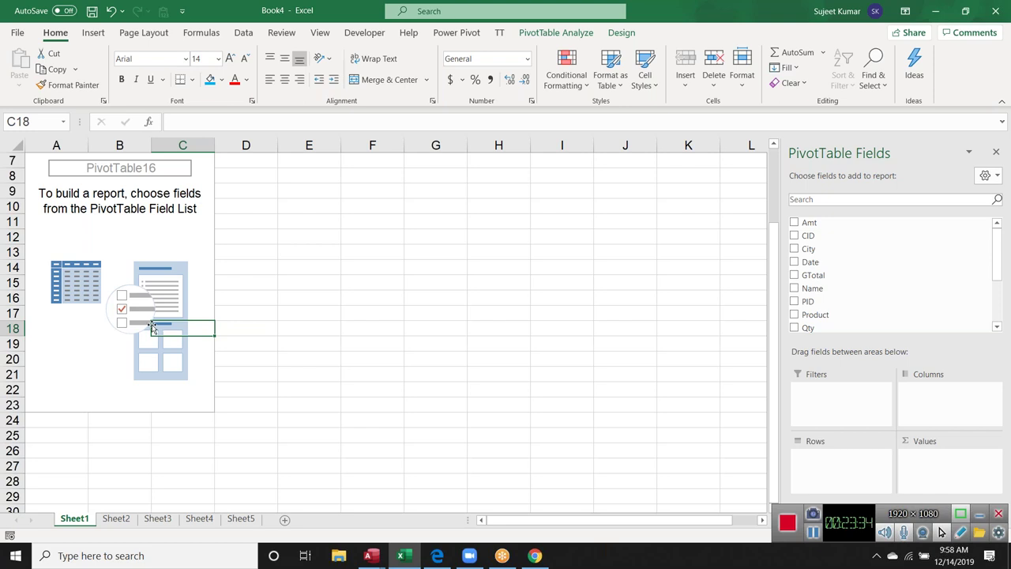
- Select cells A14 to B16, then drag the Amt field into the pivot
left_click_drag(51, 269, 53, 299)
left_click(62, 265)
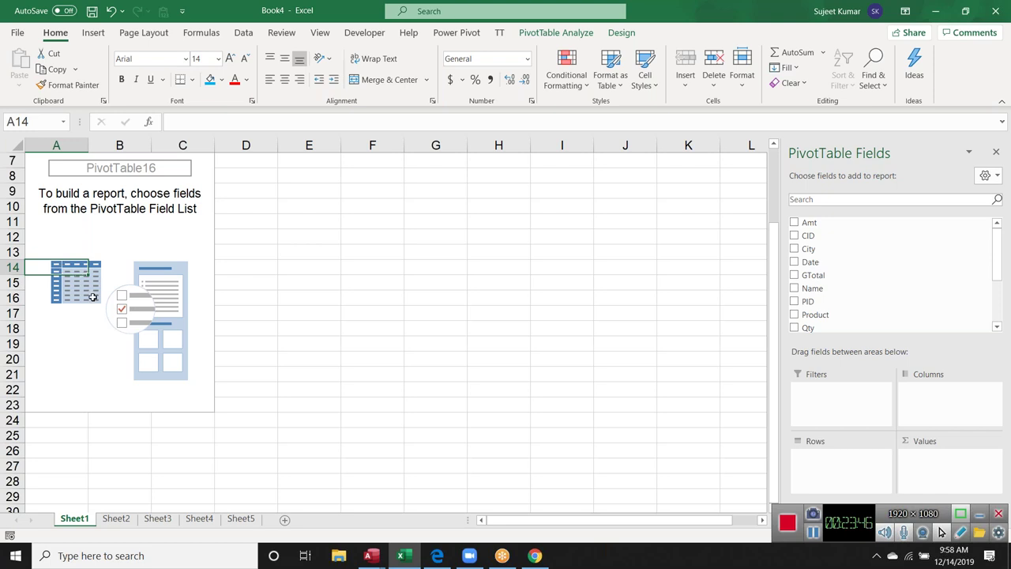
left_click_drag(94, 300, 63, 269)
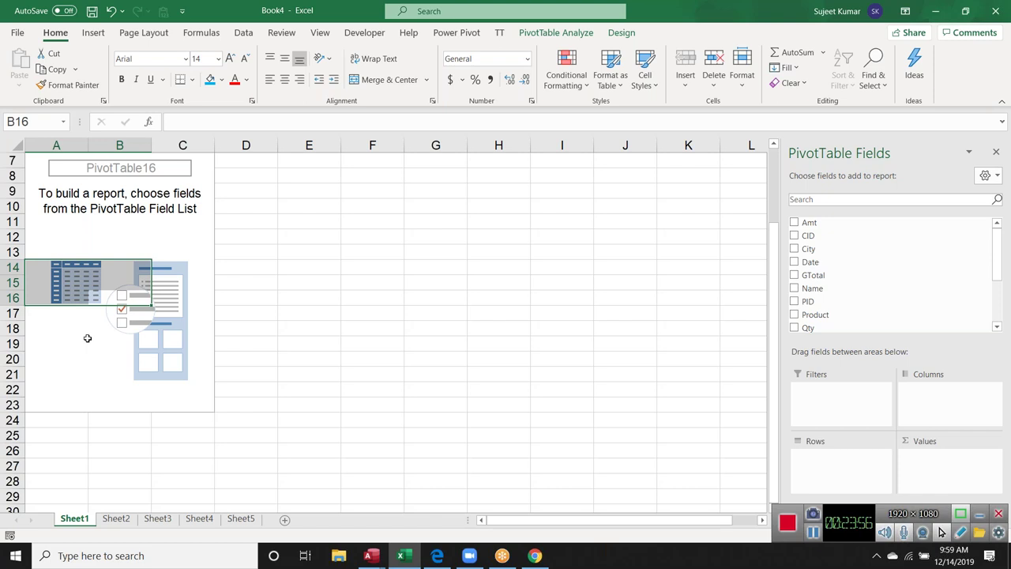
scroll(88, 338, "up", 2)
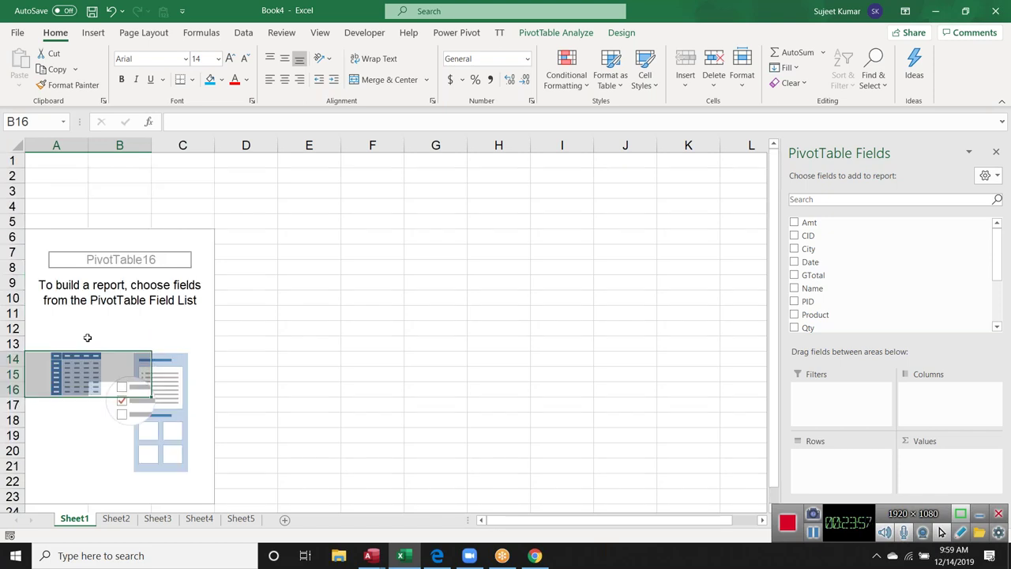
scroll(87, 339, "down", 1)
scroll(87, 338, "down", 2)
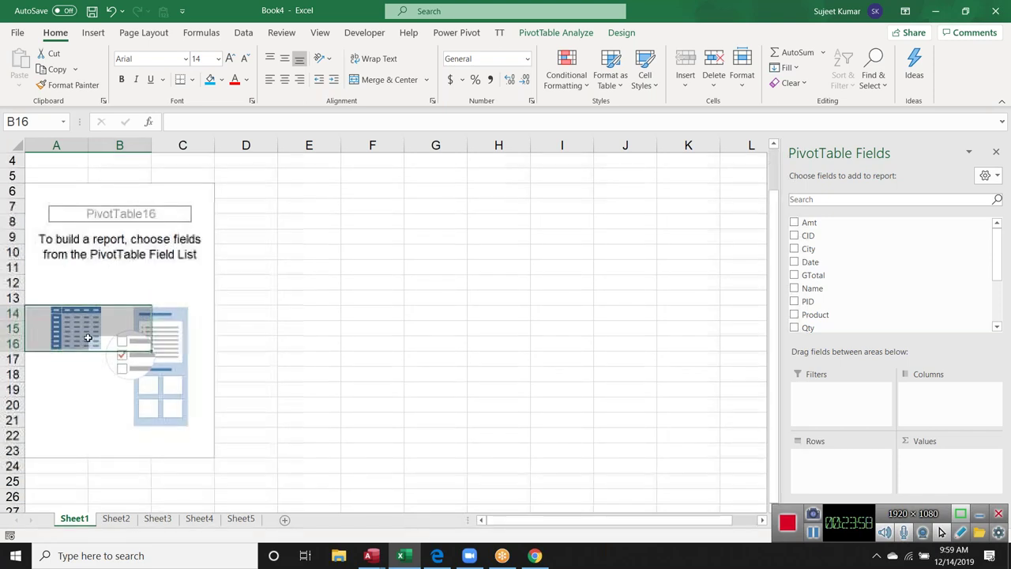
scroll(13, 221, "up", 3)
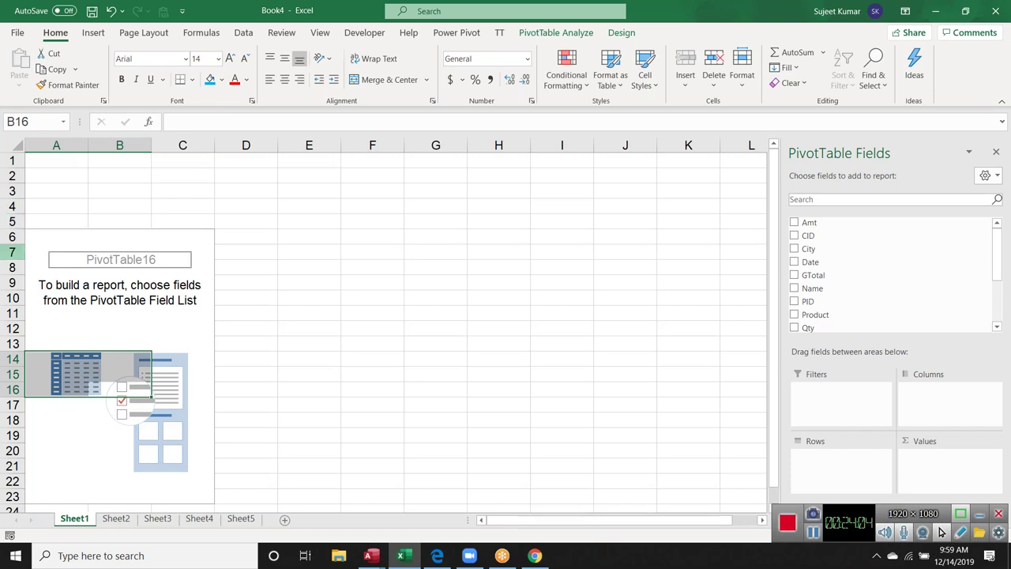
scroll(88, 368, "down", 1)
scroll(90, 369, "up", 1)
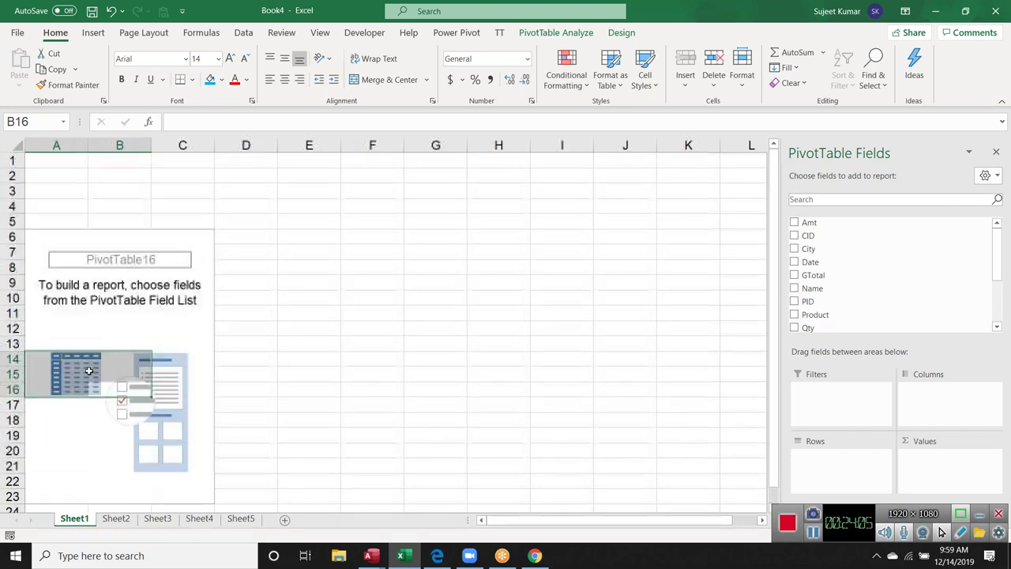
mouse_move(808, 222)
left_mouse_down()
mouse_move(939, 415)
mouse_move(937, 458)
left_mouse_up()
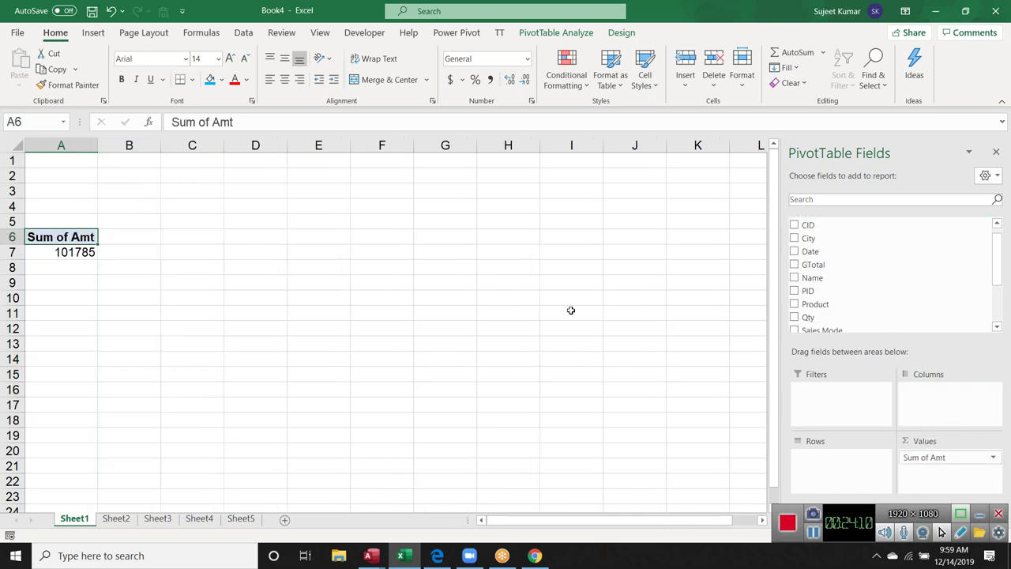
- Sum Amt in the pivot's values and unhide all rows on the sheet
left_click(488, 280)
left_click_drag(12, 237, 13, 257)
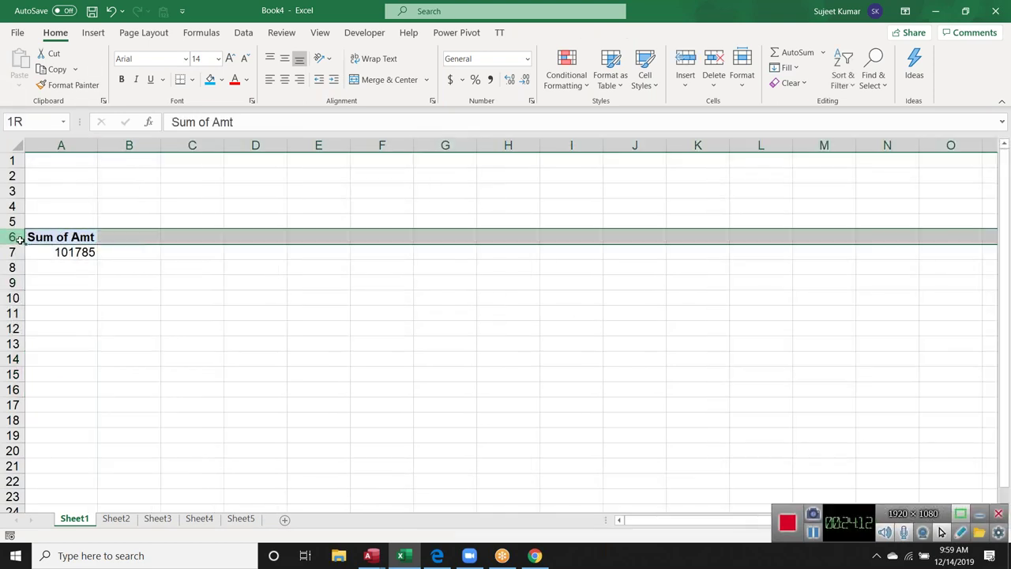
right_click(22, 247)
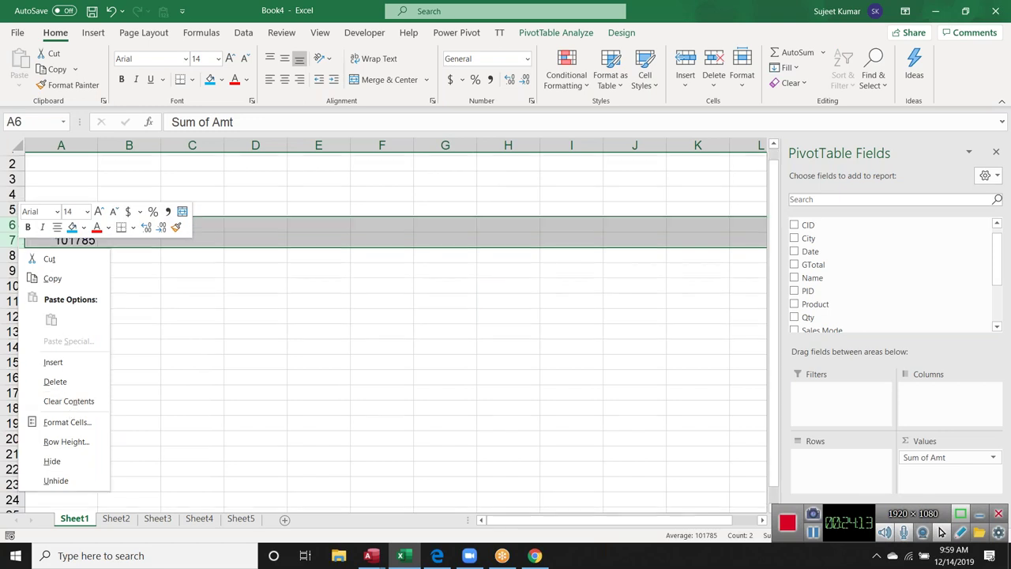
scroll(111, 379, "down", 14)
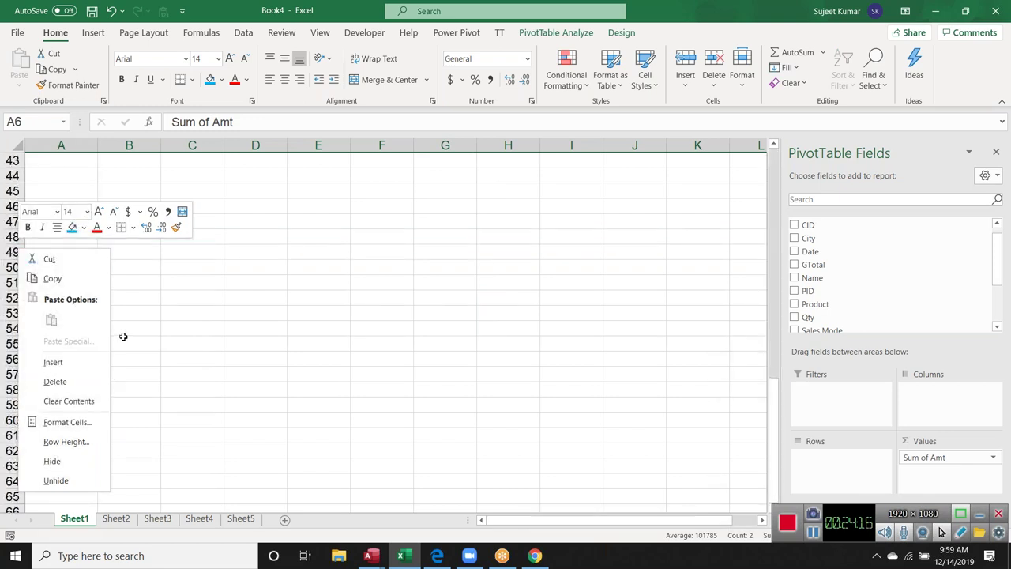
scroll(124, 335, "up", 14)
left_click(17, 147)
left_click(17, 147)
right_click(16, 194)
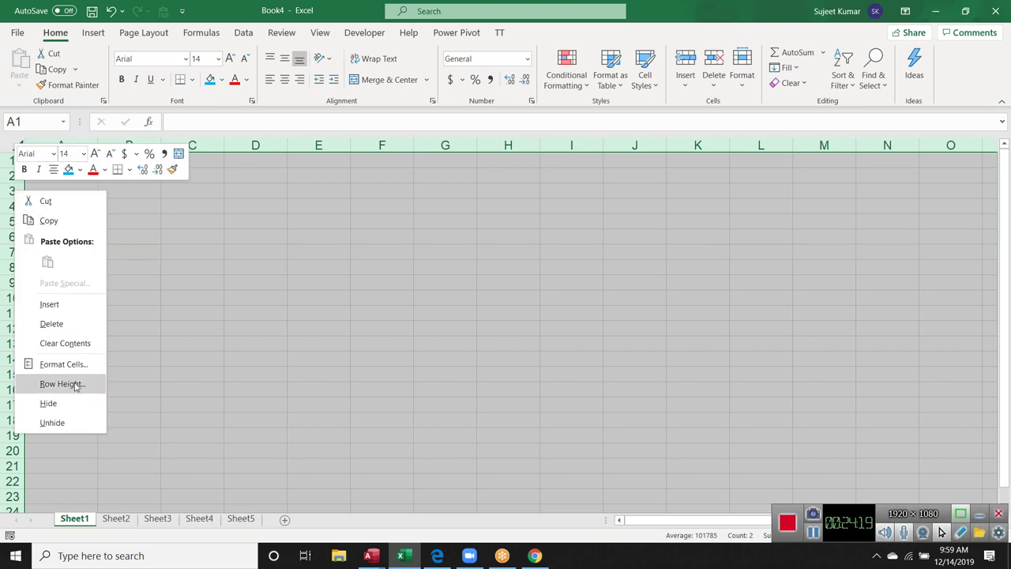
left_click(52, 423)
left_click(82, 298)
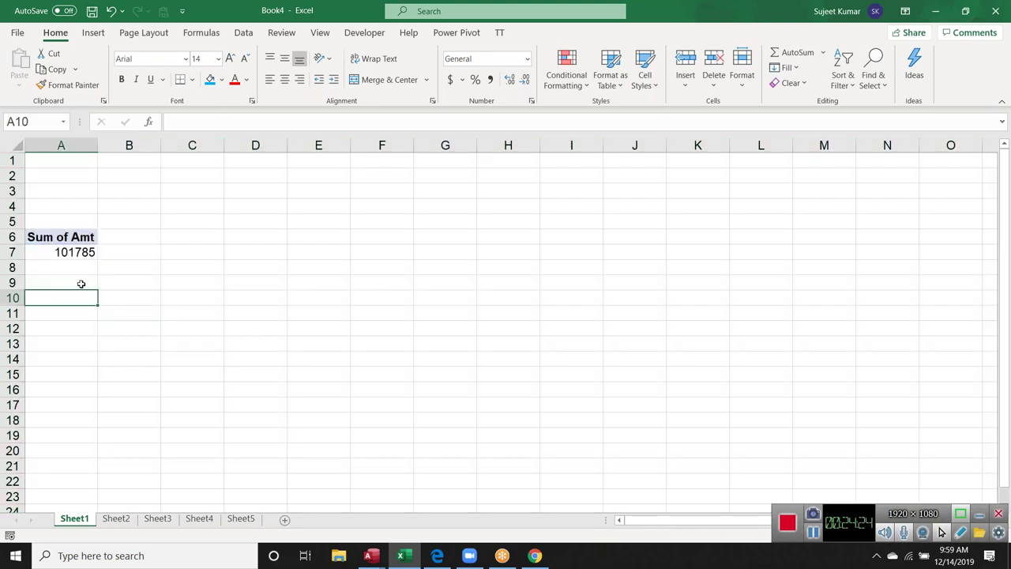
- Drill into the 101785 Sum of Amt total to list its source records on a new sheet
mouse_move(74, 253)
left_click_drag(73, 253, 72, 238)
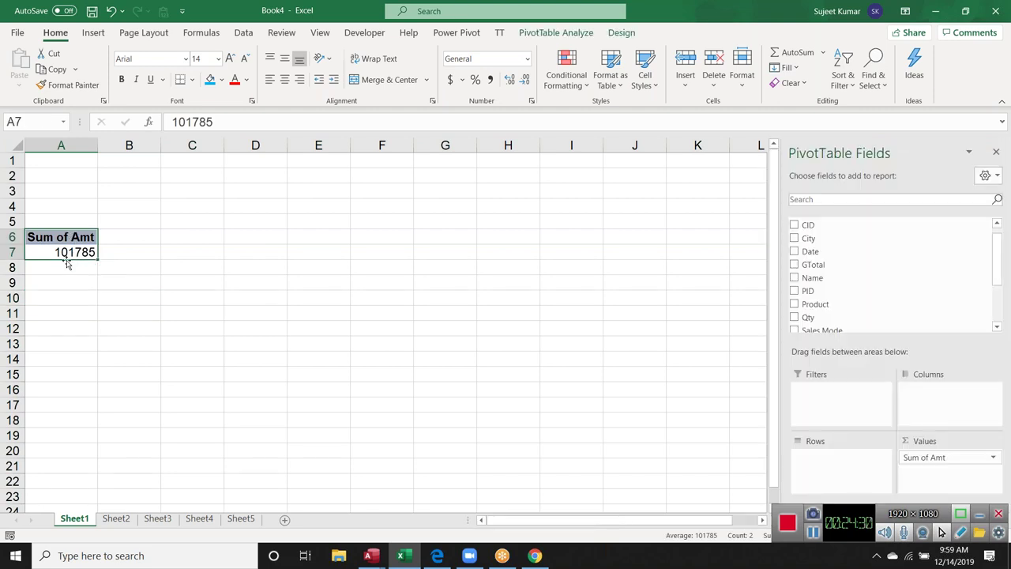
left_click(182, 279)
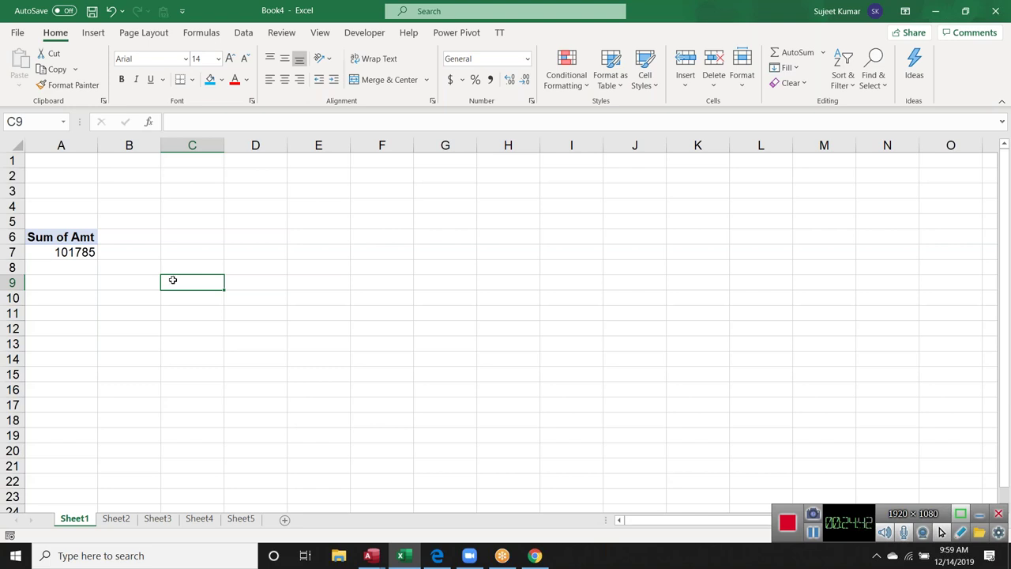
left_click(58, 252)
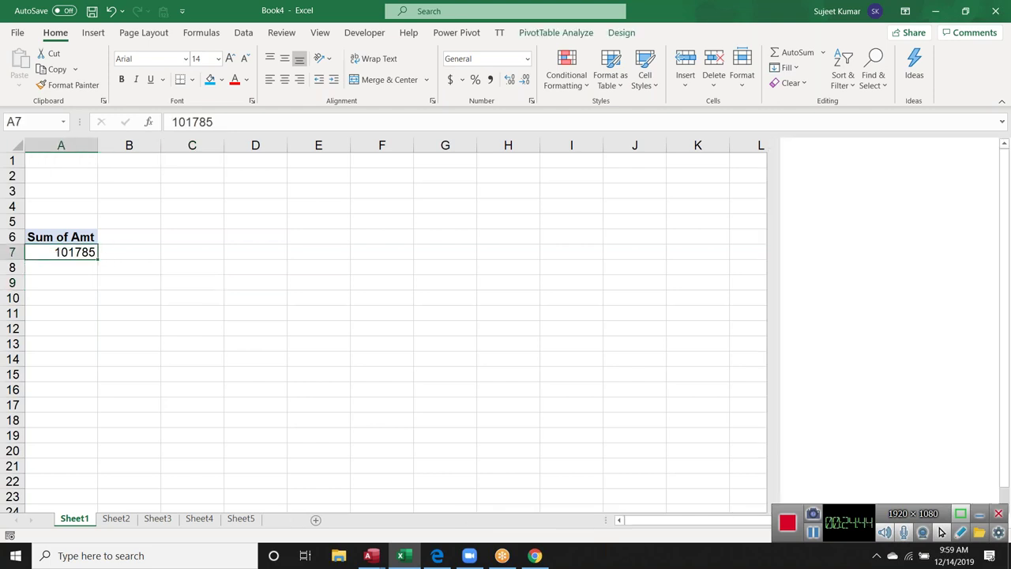
double_click(64, 252)
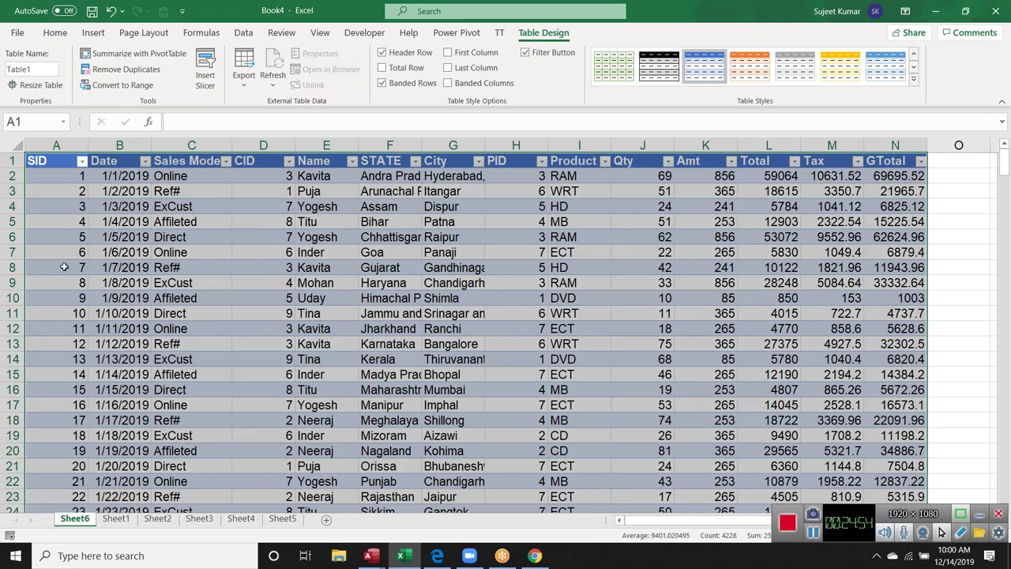
- Delete the drill-down Sheet6 and confirm the deletion
right_click(65, 525)
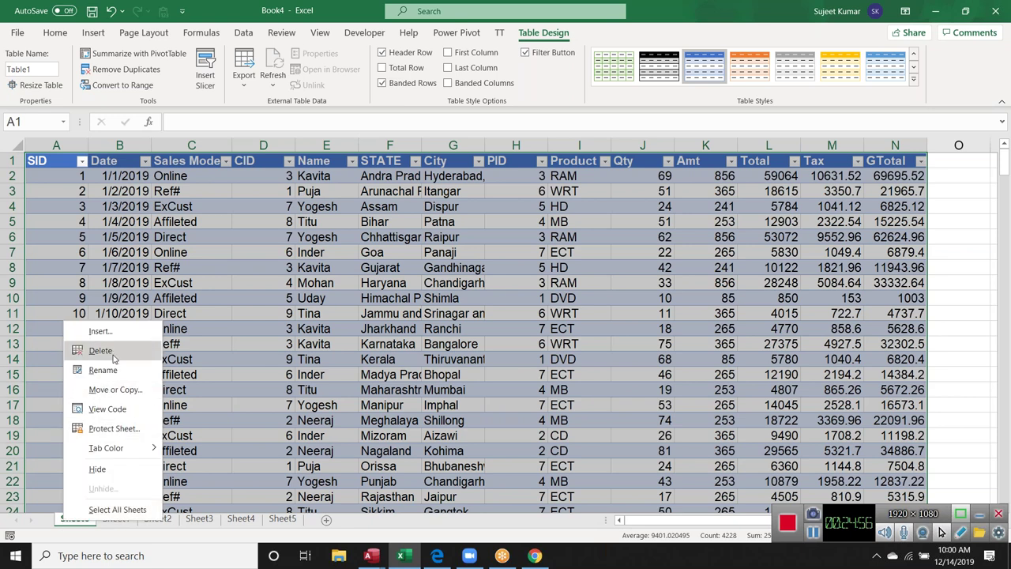
left_click(105, 353)
left_click(483, 315)
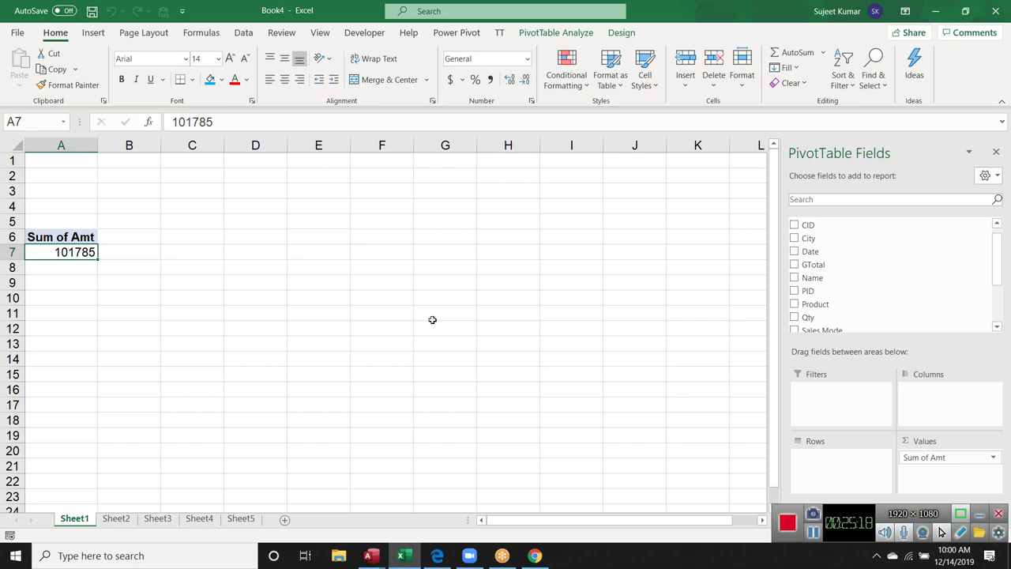
- Save the workbook as Book4 to the Desktop through Save As > Browse
left_click(19, 34)
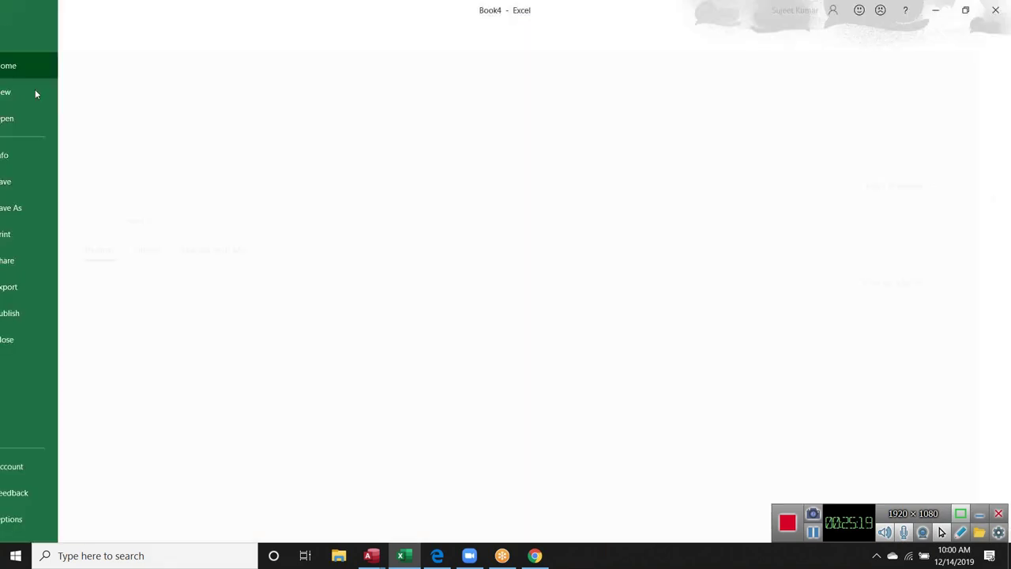
left_click(60, 266)
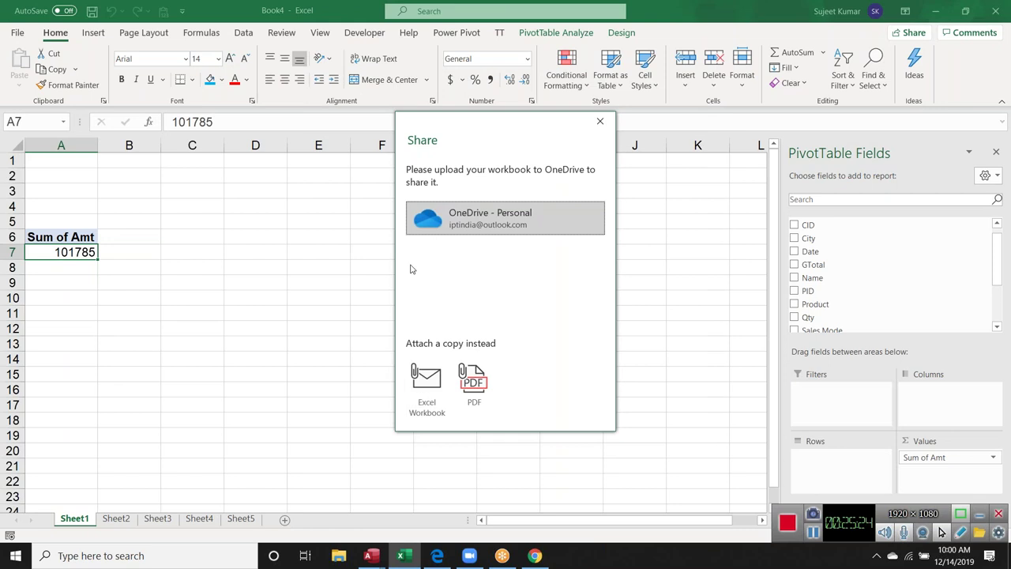
left_click(337, 241)
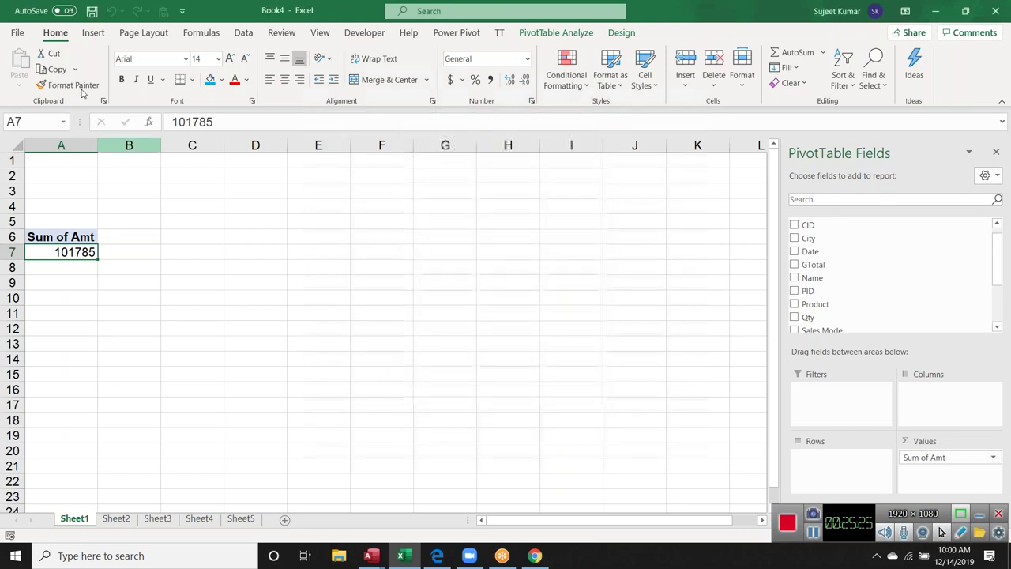
left_click(19, 33)
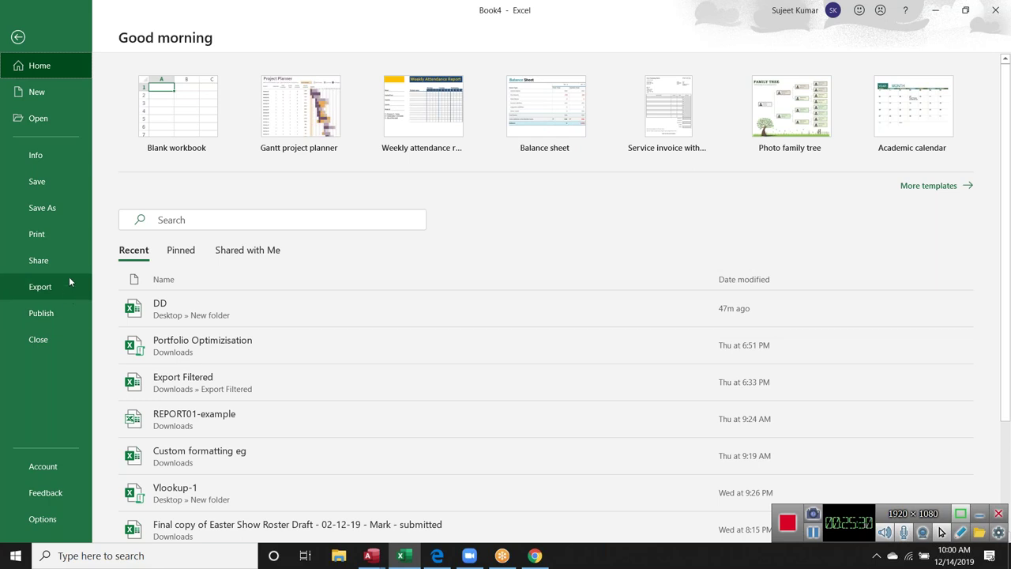
left_click(55, 183)
left_click(173, 271)
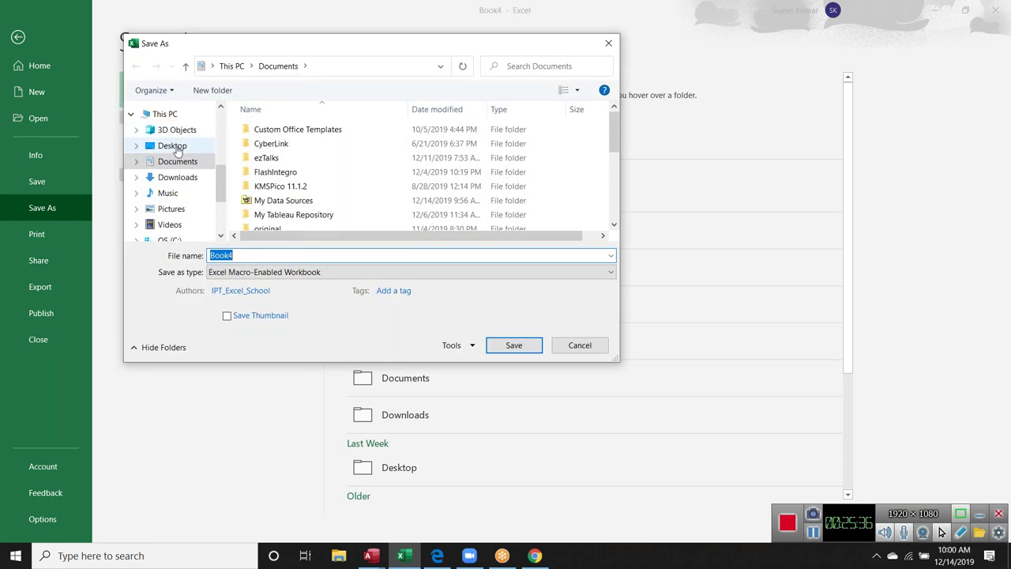
left_click(174, 147)
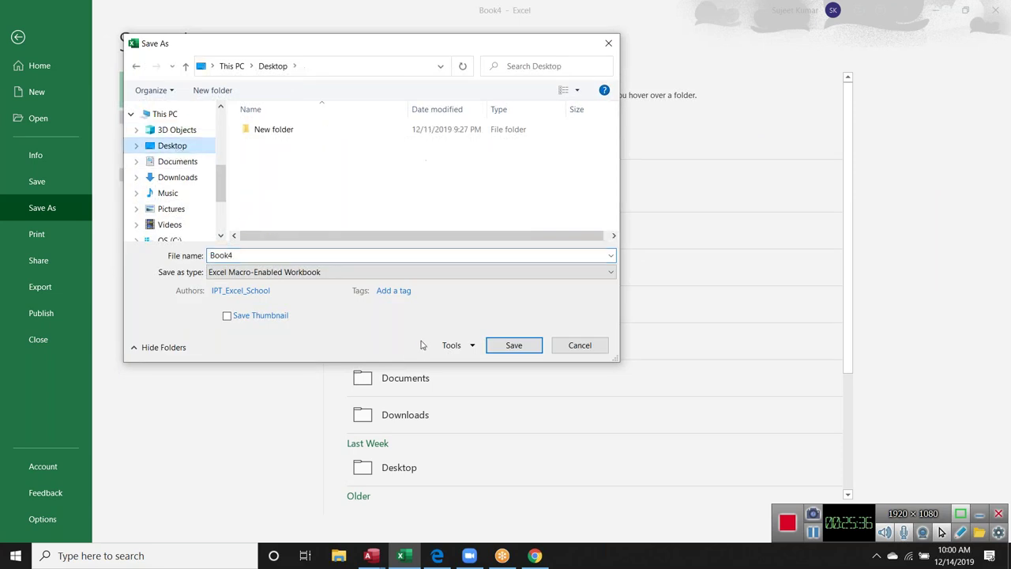
left_click(512, 346)
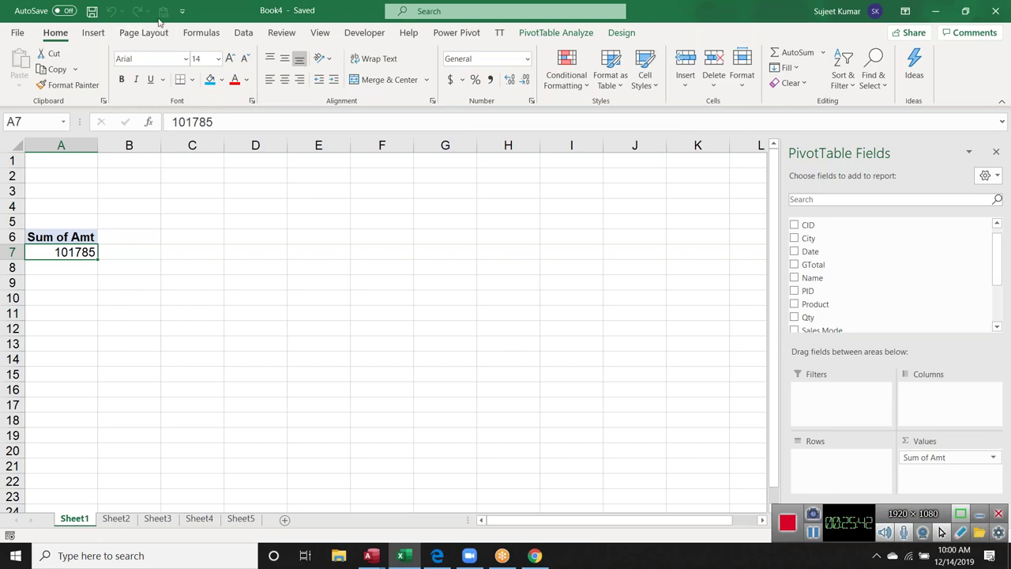
double_click(223, 17)
- Move the Excel window aside, close it, and open New folder on the desktop
left_click_drag(223, 18, 194, 135)
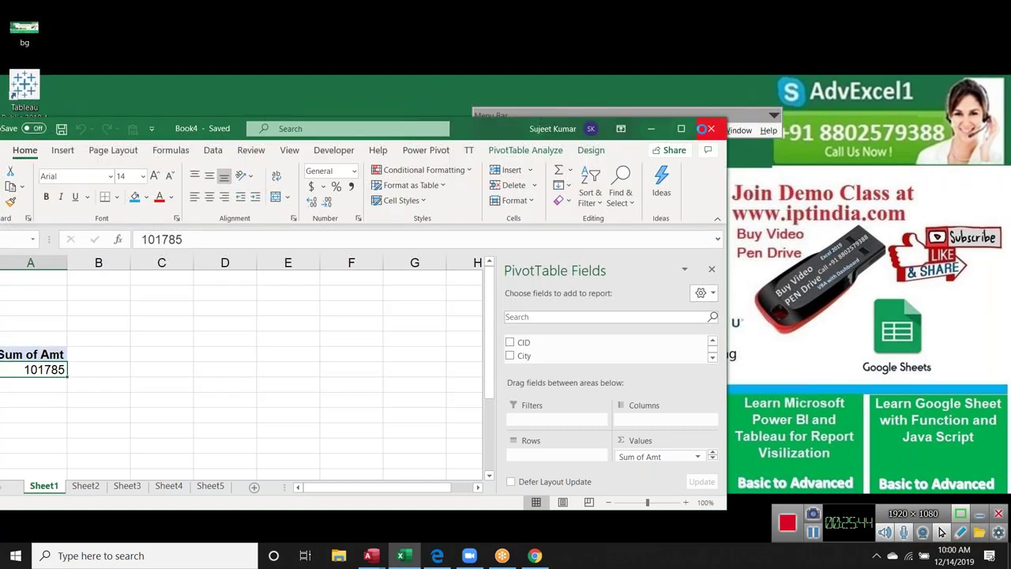
left_click(711, 128)
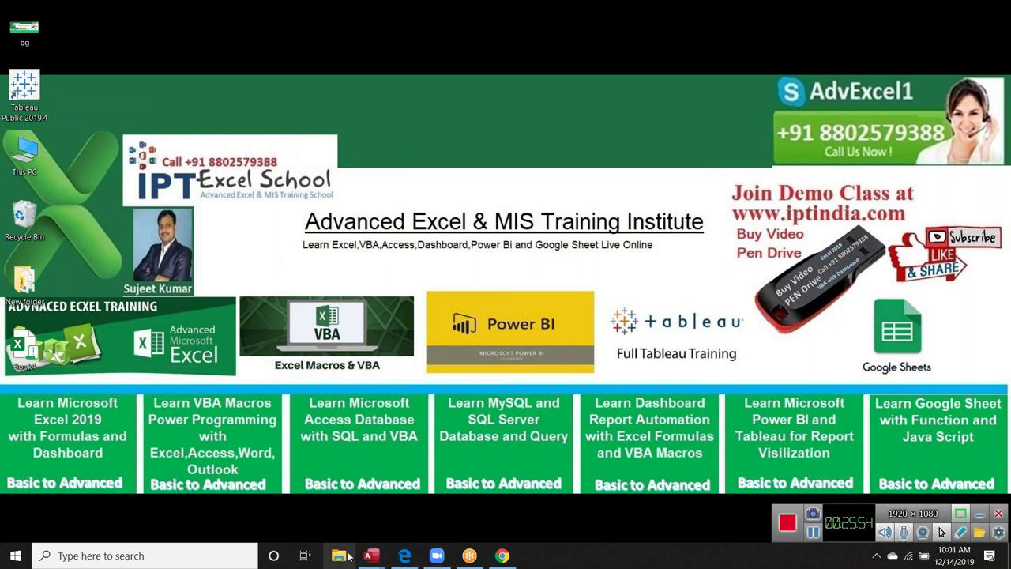
double_click(40, 287)
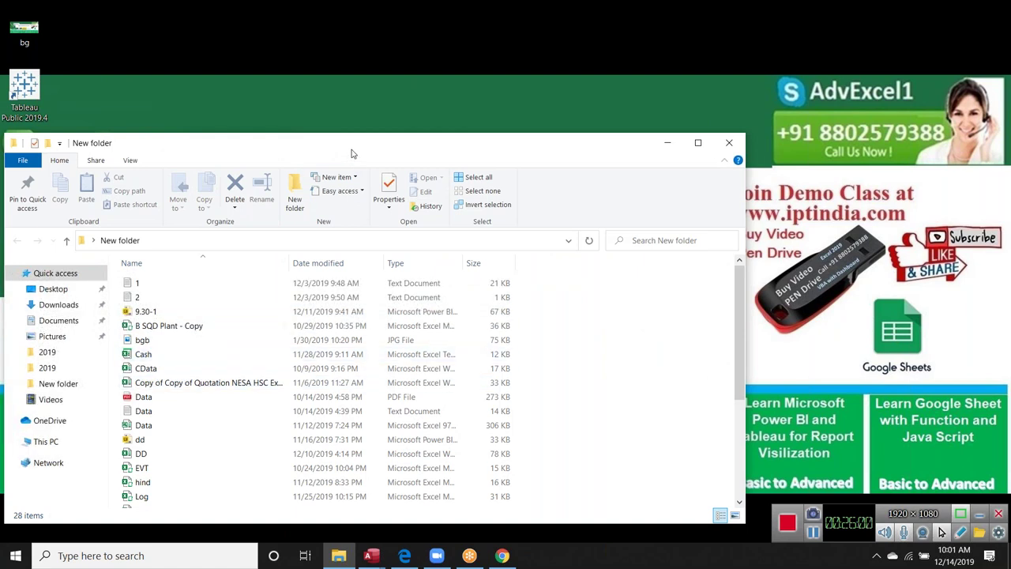
- Maximize the New folder window, then show the desktop and select the workbook icon
double_click(353, 147)
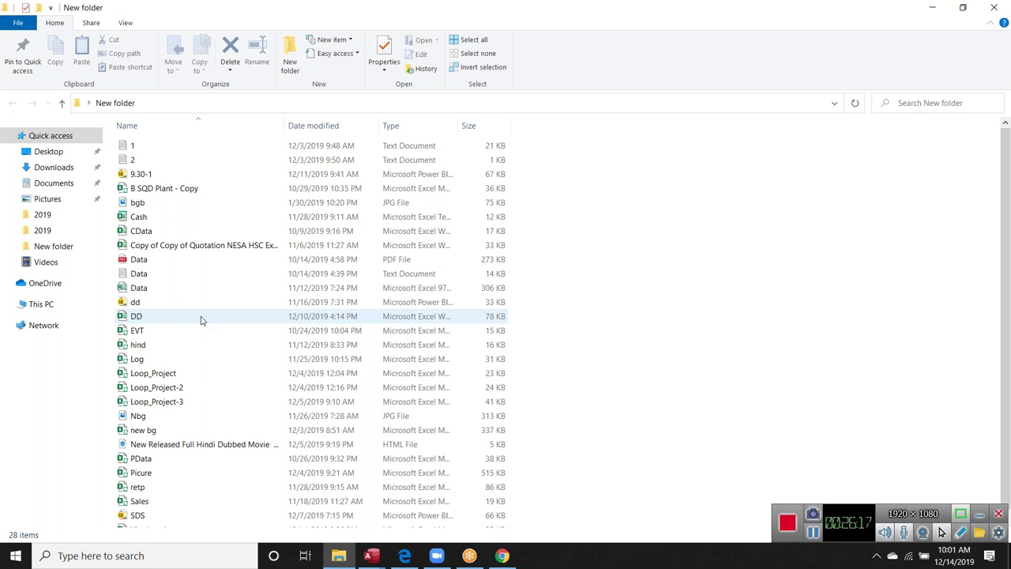
key("super+d")
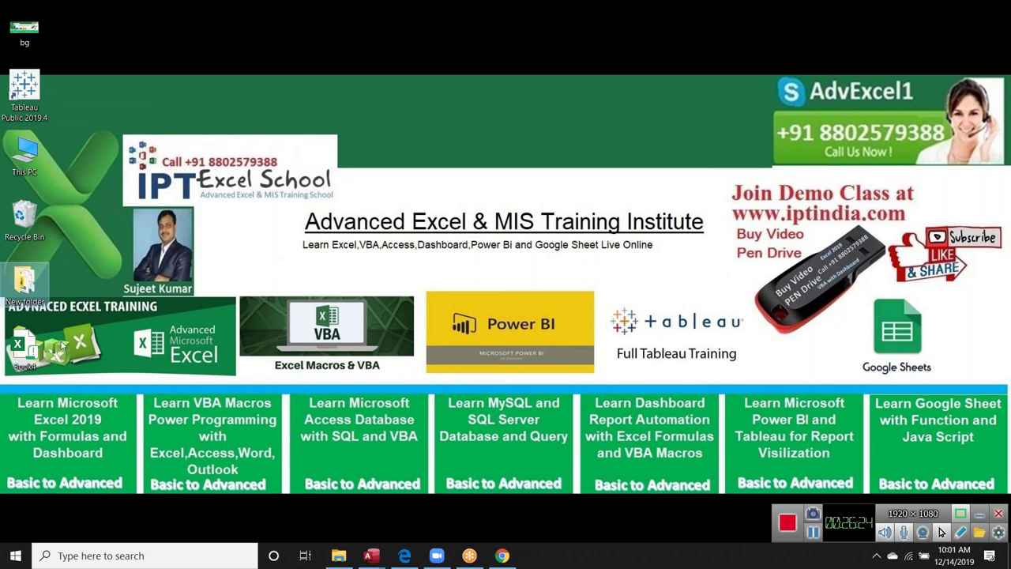
left_click(31, 368)
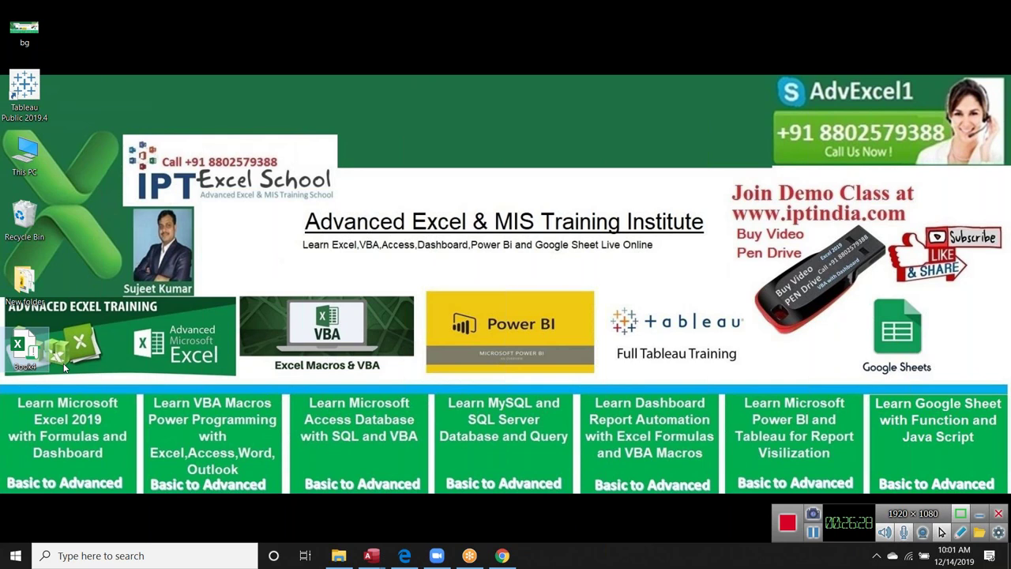
- Delete the workbook icon from the desktop, then search for excel and launch it
key("Delete")
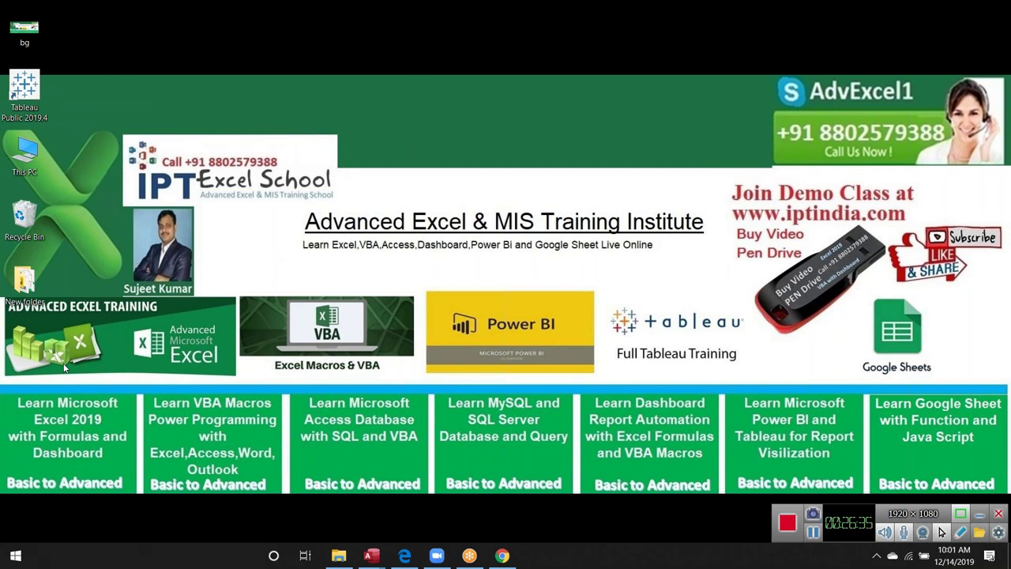
type("excel")
left_click(414, 237)
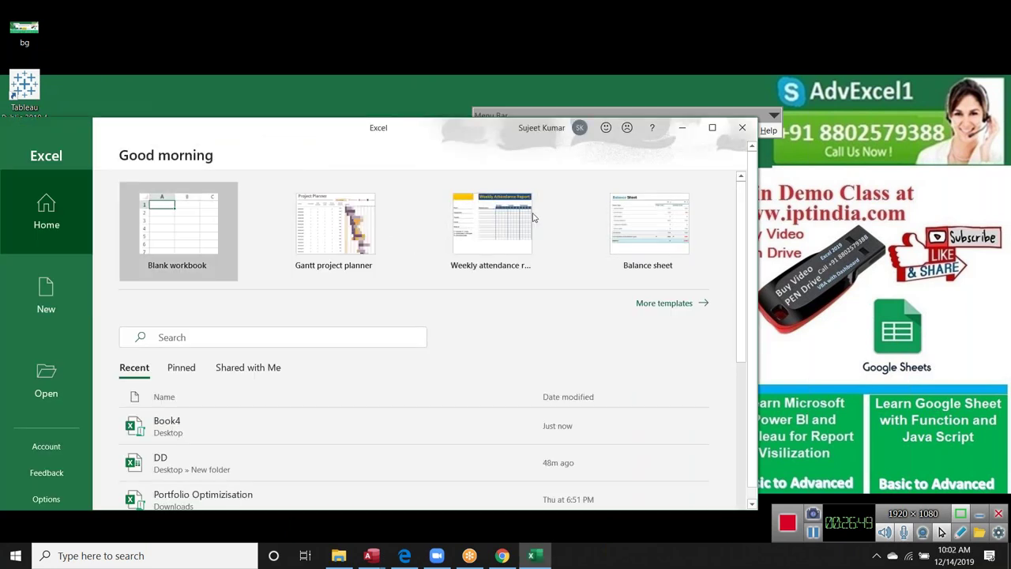
- Maximize the Excel start window and create the blank workbook Book1
left_click(711, 128)
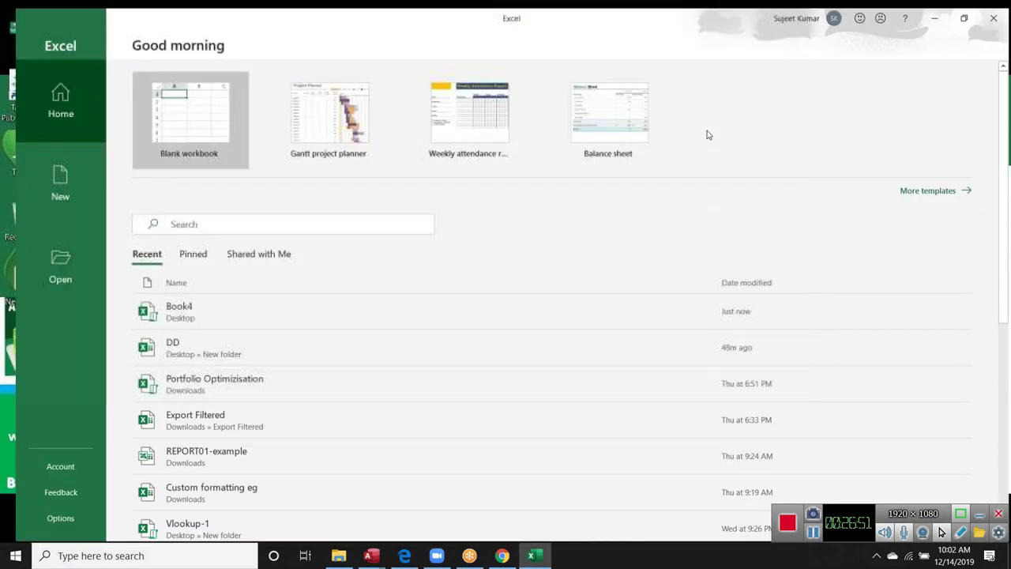
left_click(213, 145)
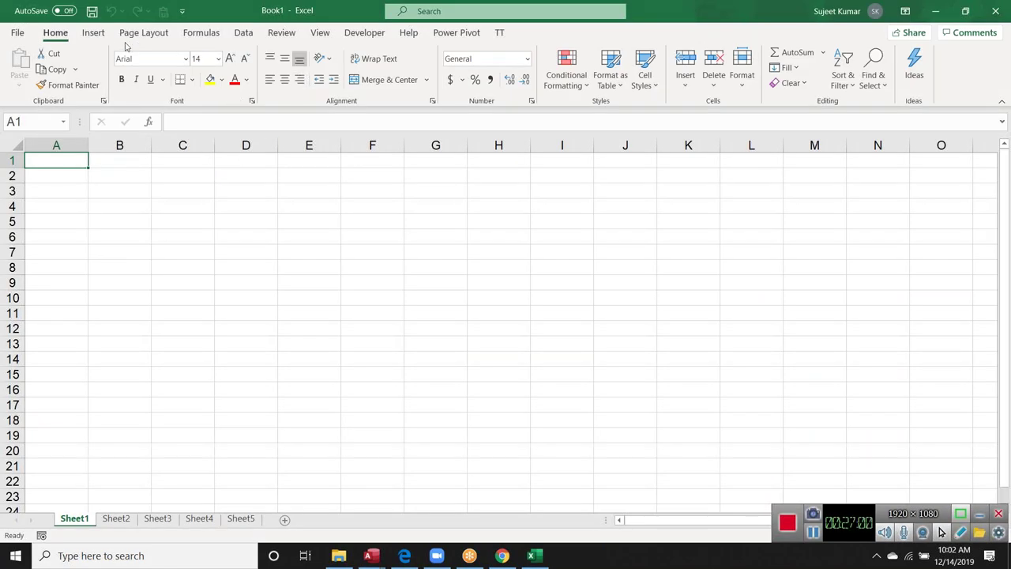
left_click(100, 35)
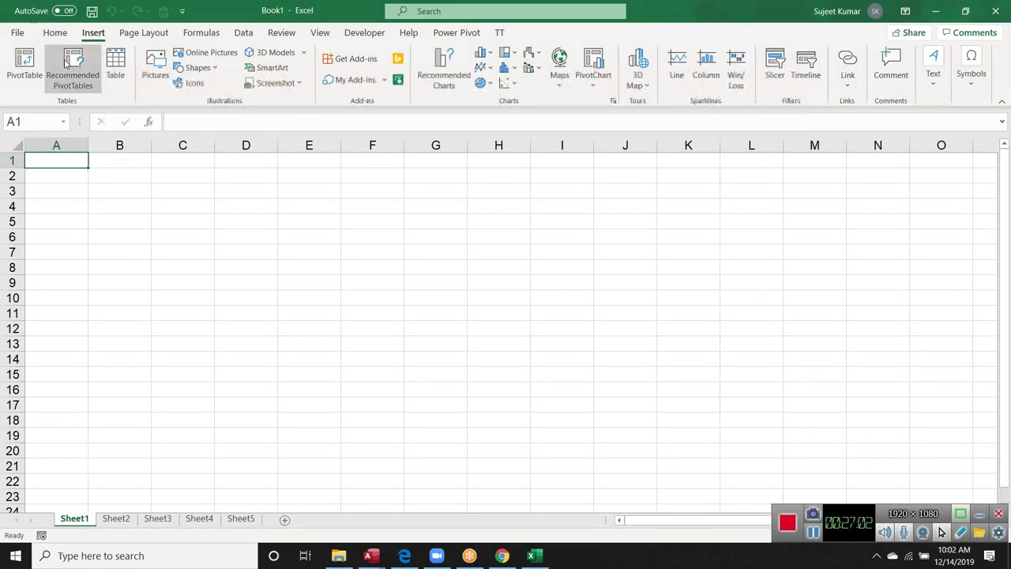
- Start a PivotTable from an external connection, browsing to the DB1 database file in Documents
left_click(36, 79)
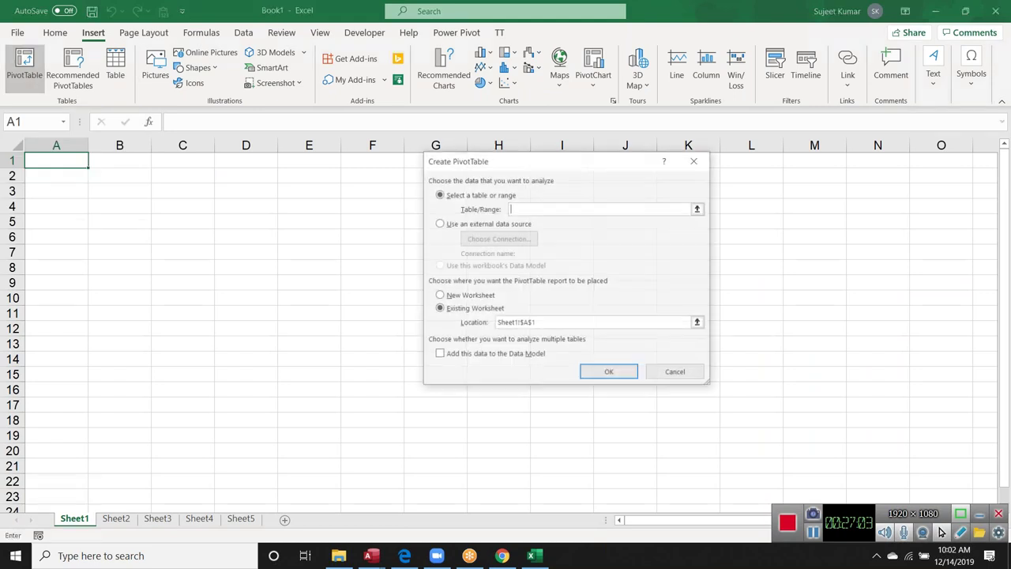
left_click(439, 224)
left_click(483, 243)
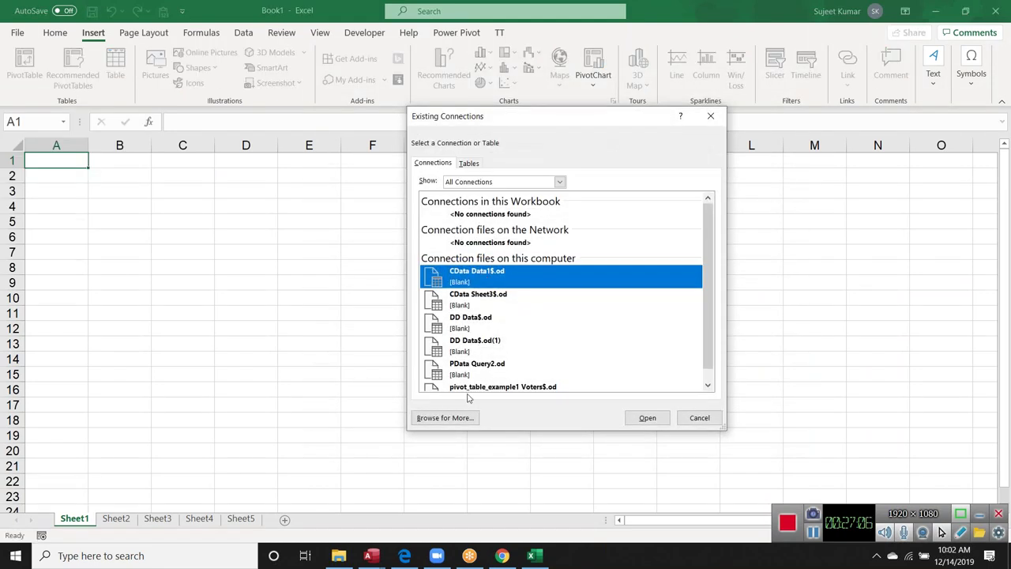
left_click(461, 424)
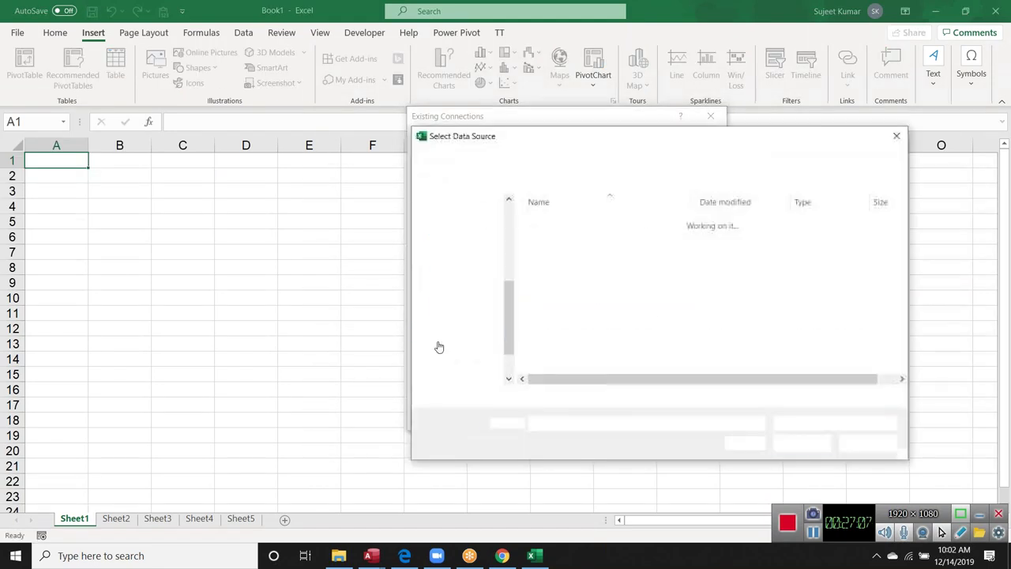
left_click(466, 254)
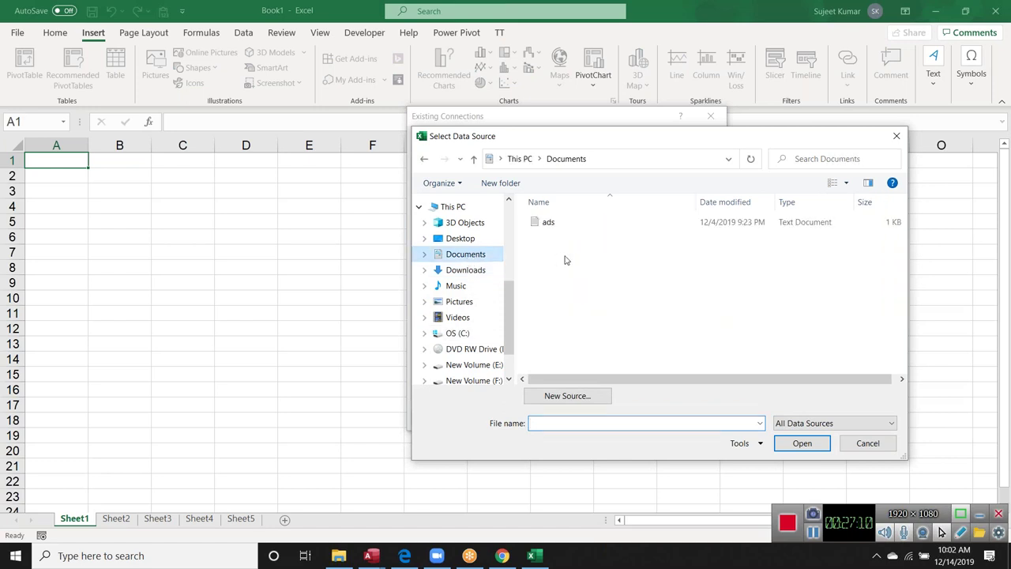
scroll(579, 324, "down", 1)
scroll(578, 324, "down", 3)
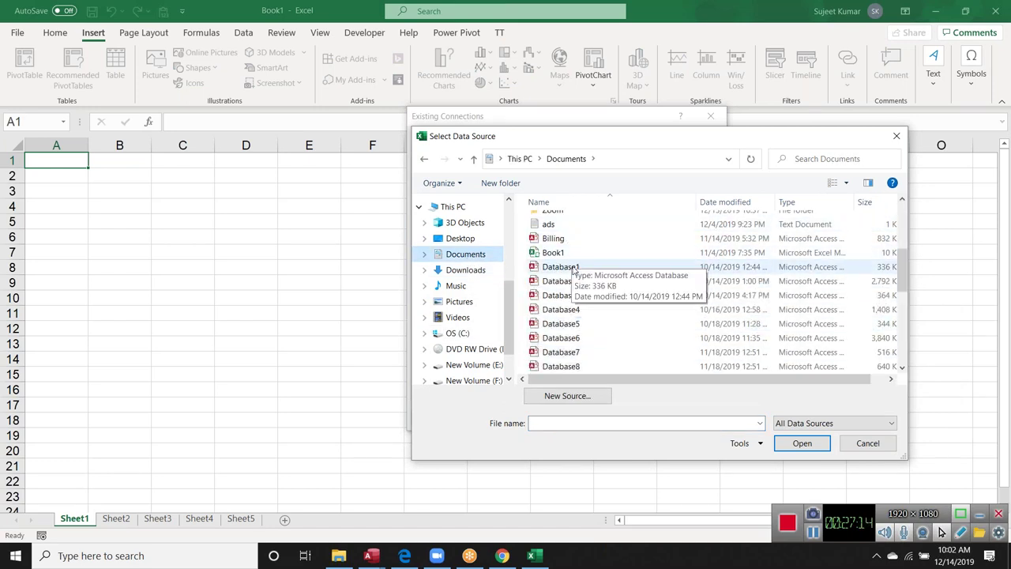
scroll(575, 301, "down", 3)
left_click(557, 366)
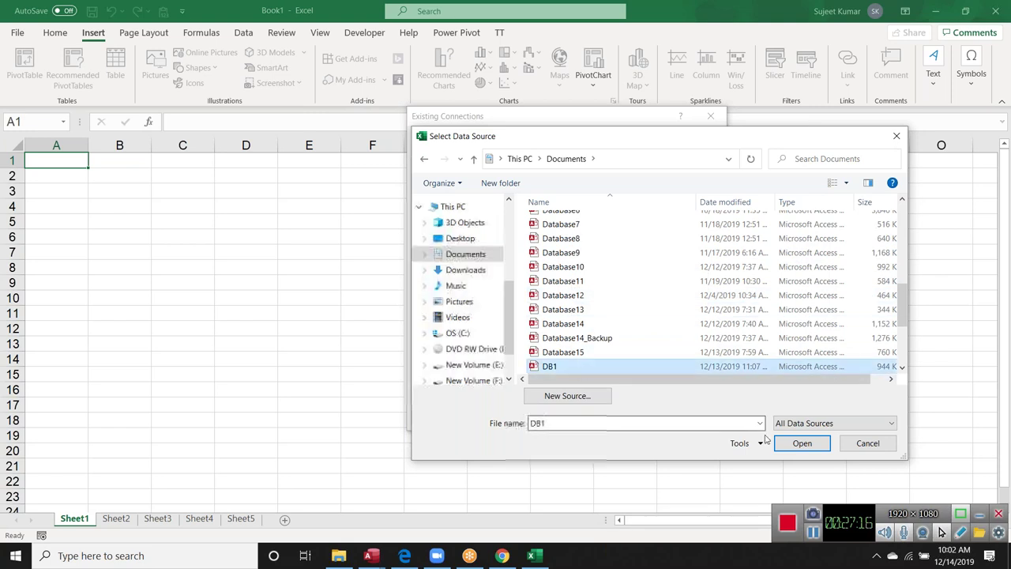
left_click(798, 443)
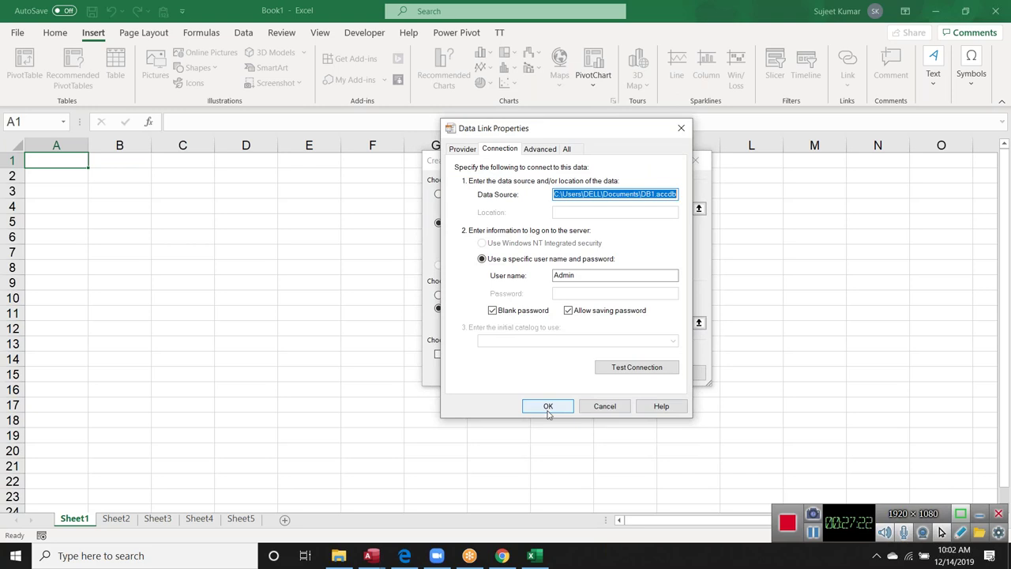
left_click(548, 406)
left_click(540, 330)
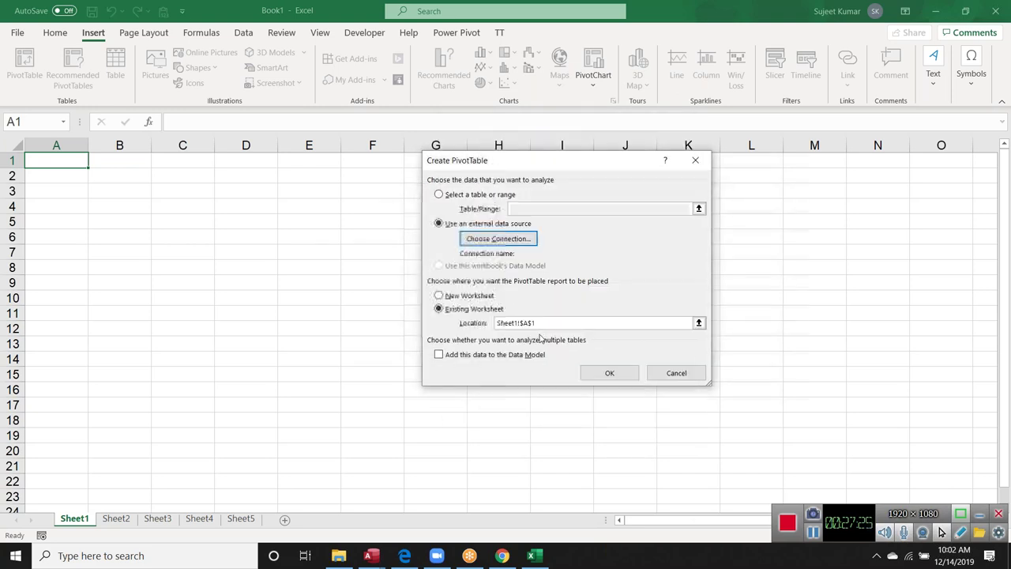
- Choose the INQ table and place the pivot at Sheet1!$A$1
left_click_drag(734, 362, 691, 247)
left_click(704, 342)
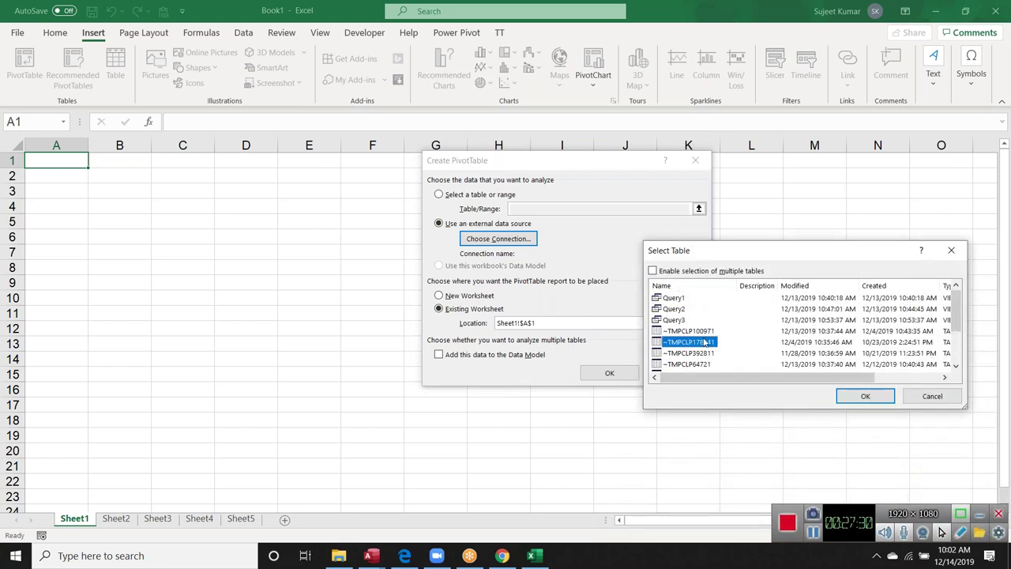
scroll(704, 343, "down", 2)
left_click(668, 353)
left_click(865, 396)
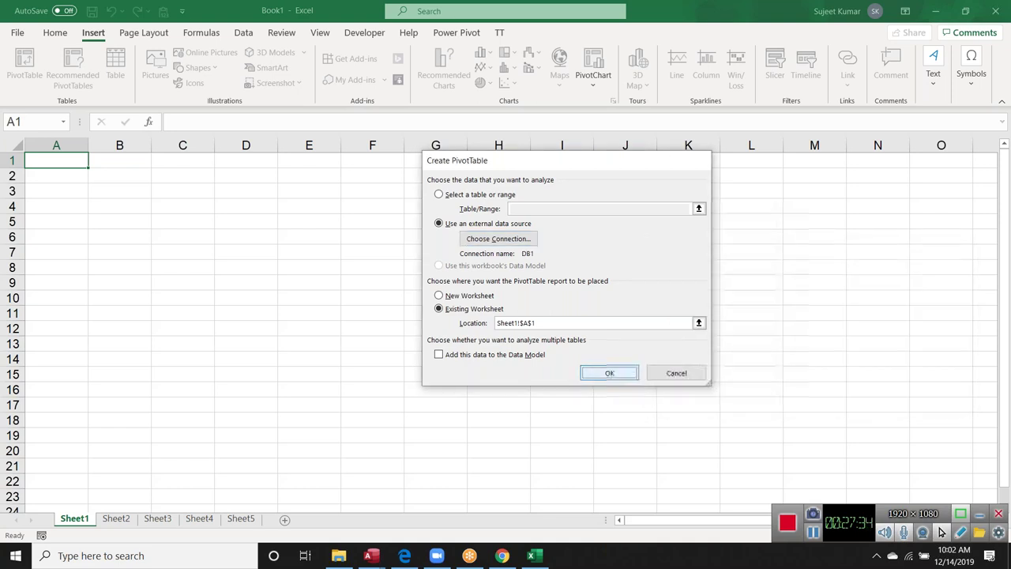
key("Return")
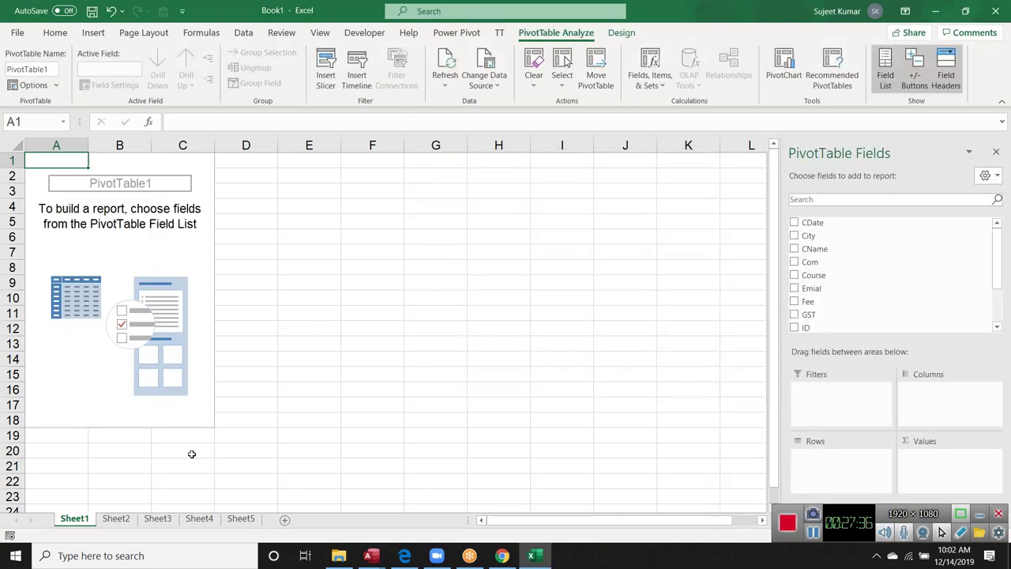
- On Sheet2, start a pivot table from an external connection and browse for more connection files
left_click(116, 519)
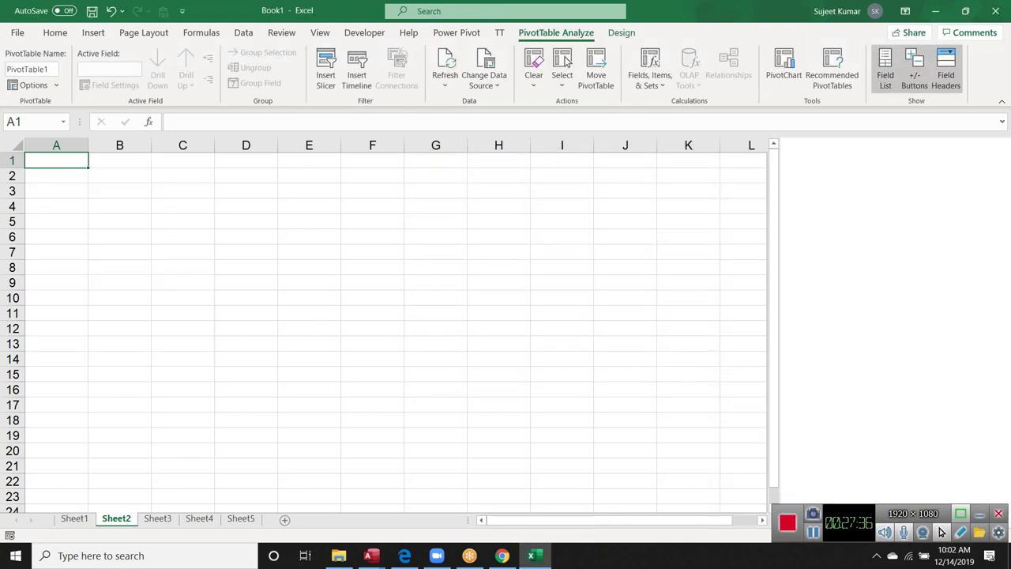
left_click(90, 35)
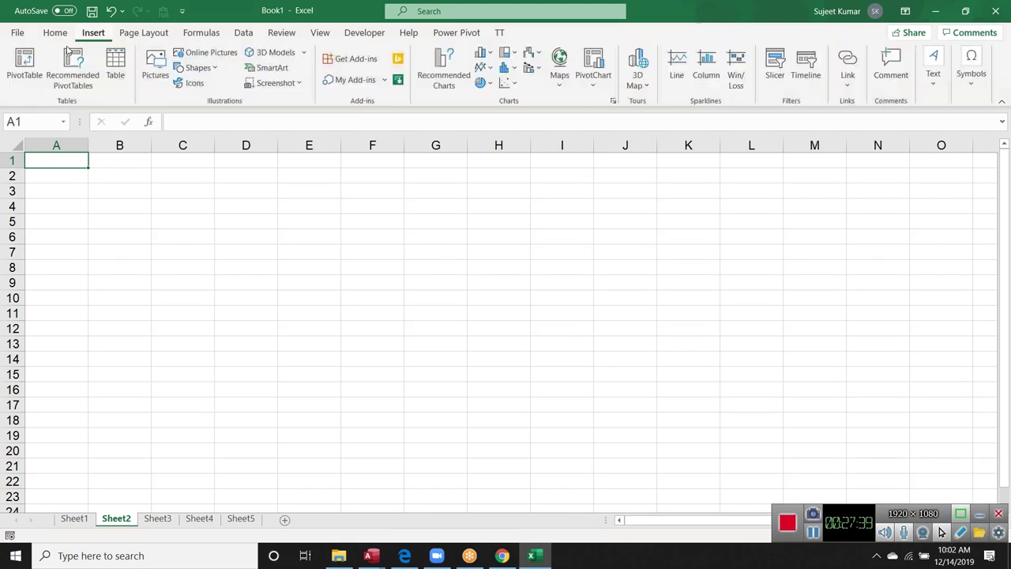
left_click(32, 67)
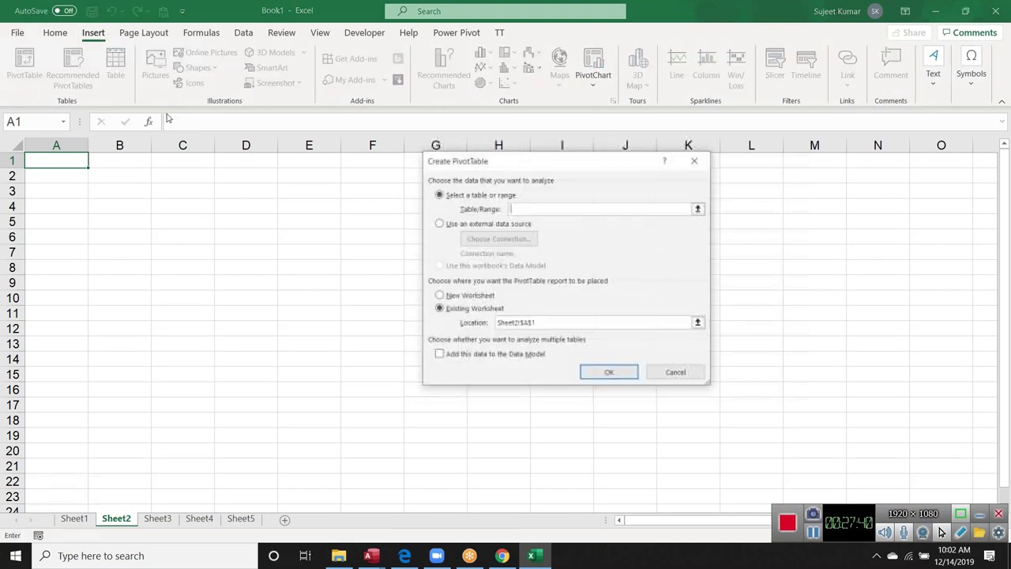
left_click(484, 225)
left_click(484, 239)
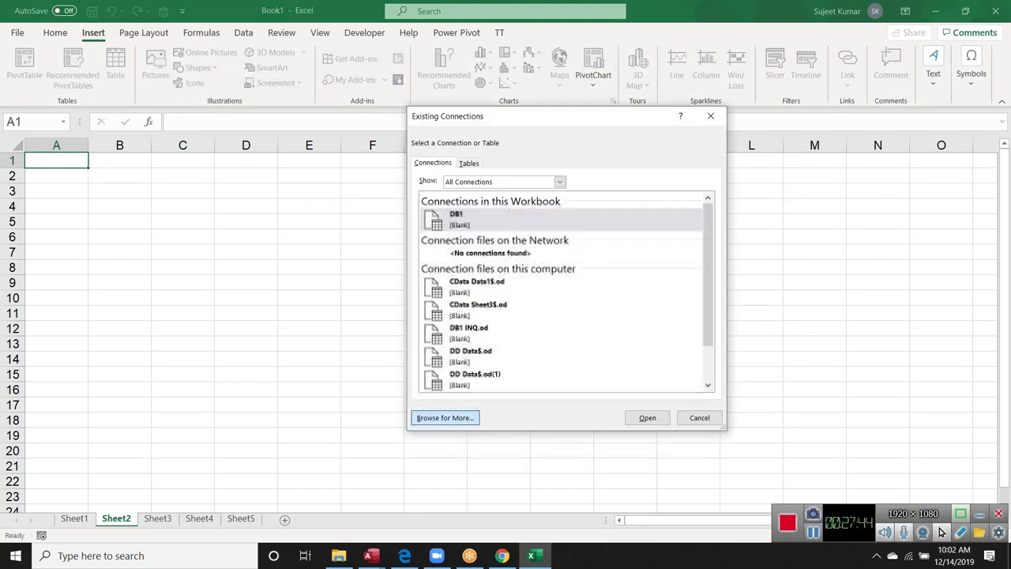
left_click(439, 417)
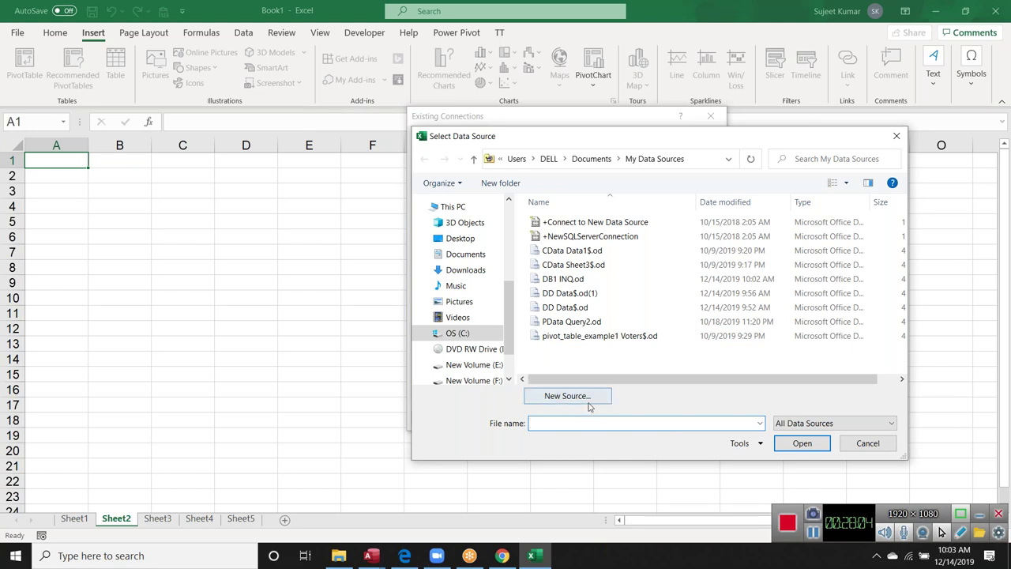
- Cancel the new data source setup and every pivot dialog, then minimize Excel to the desktop
left_click(588, 405)
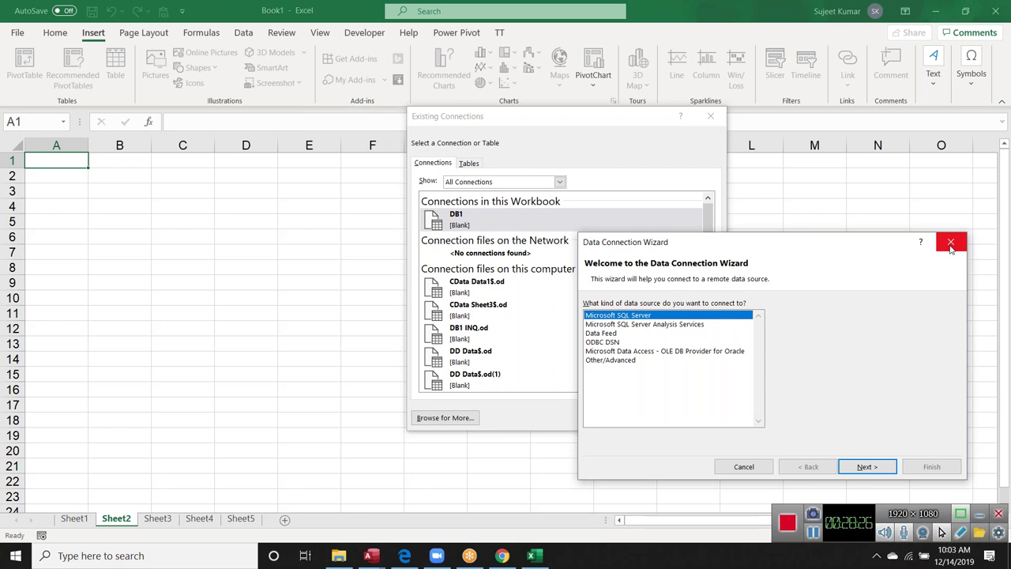
left_click(951, 245)
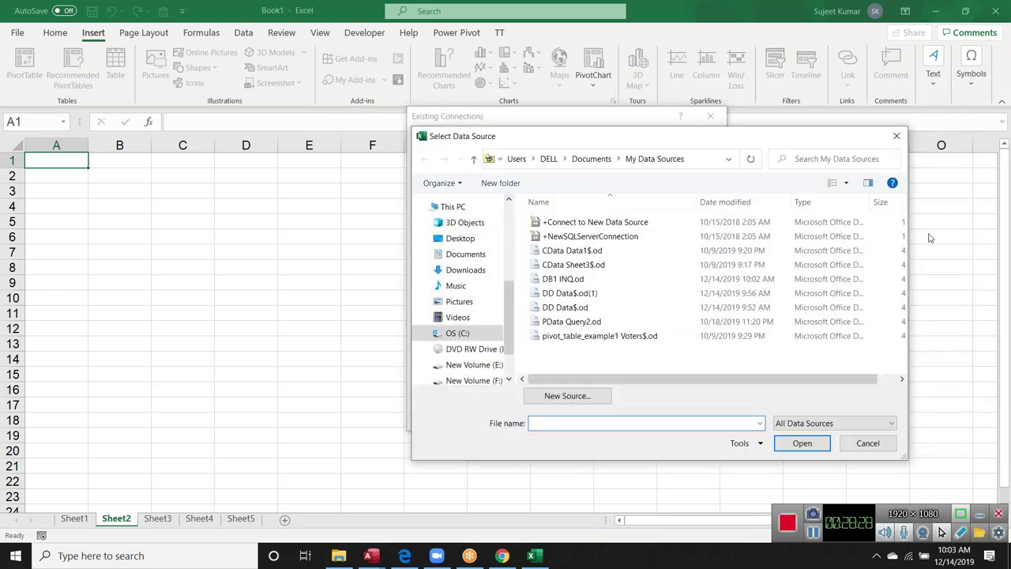
left_click(897, 136)
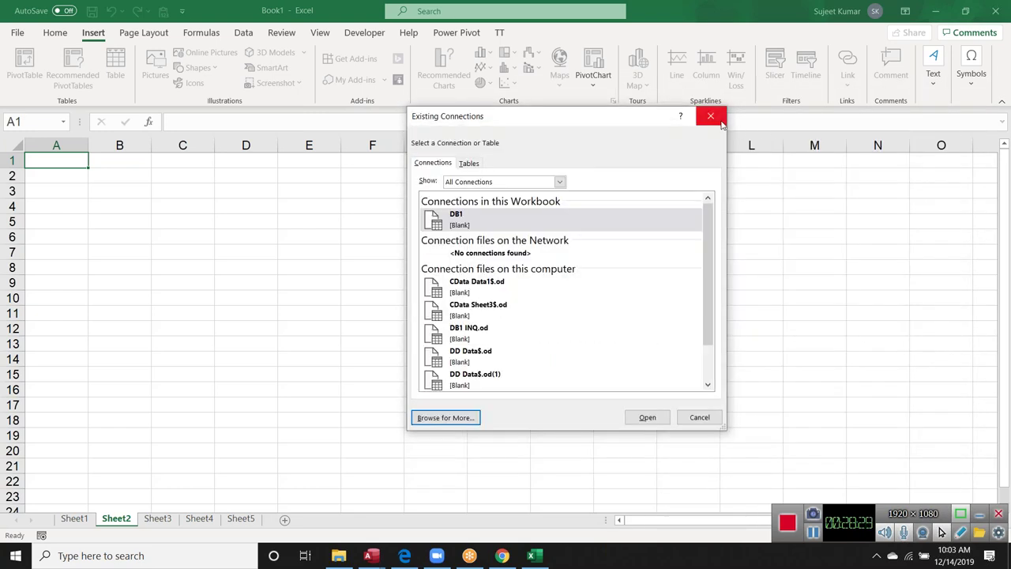
left_click(715, 118)
left_click(695, 160)
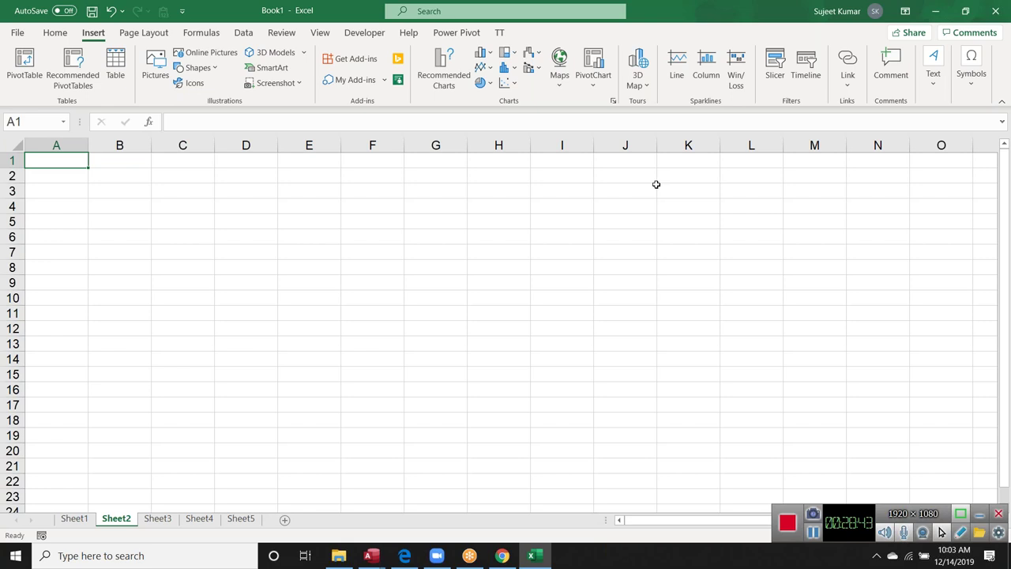
key("super+d")
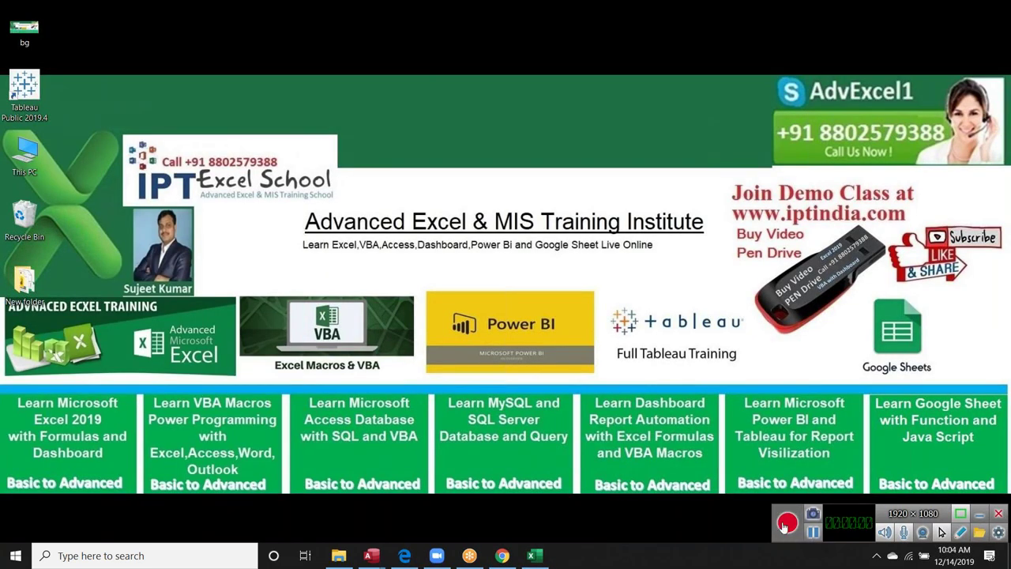
- Dismiss the desktop notification and restore the Book1 Excel window from the taskbar
left_click(991, 521)
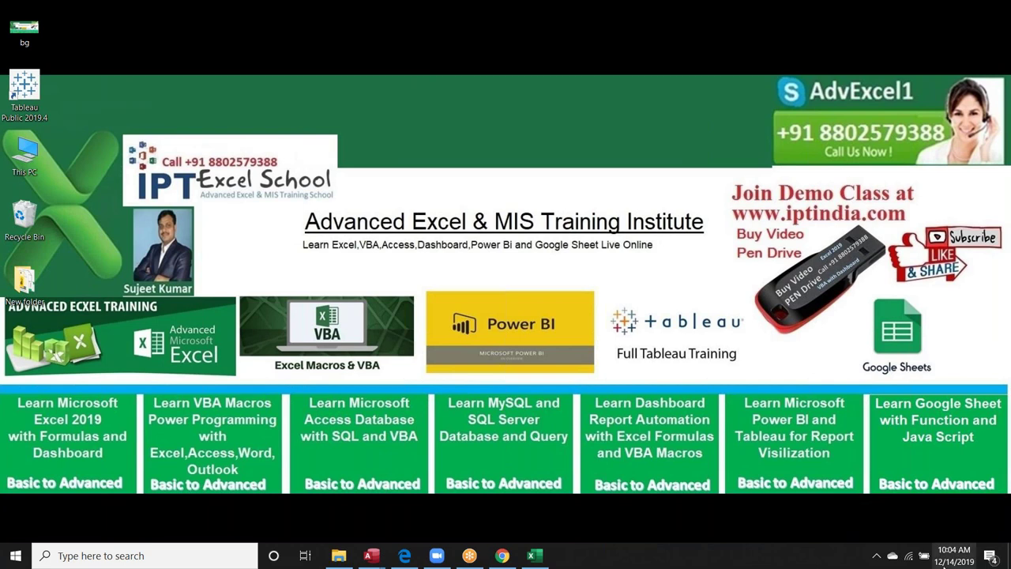
left_click(987, 411)
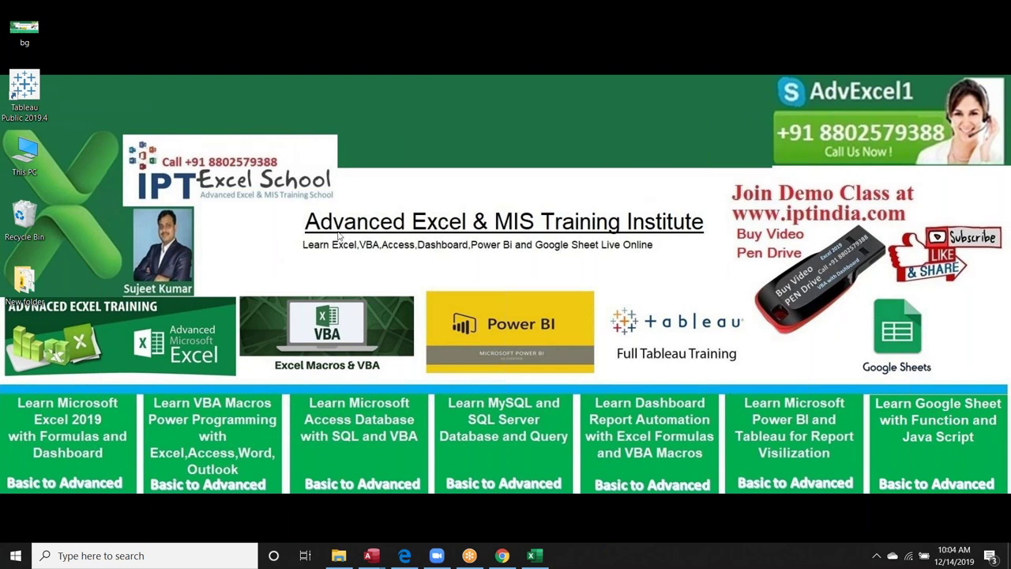
left_click_drag(295, 211, 703, 255)
left_click(549, 554)
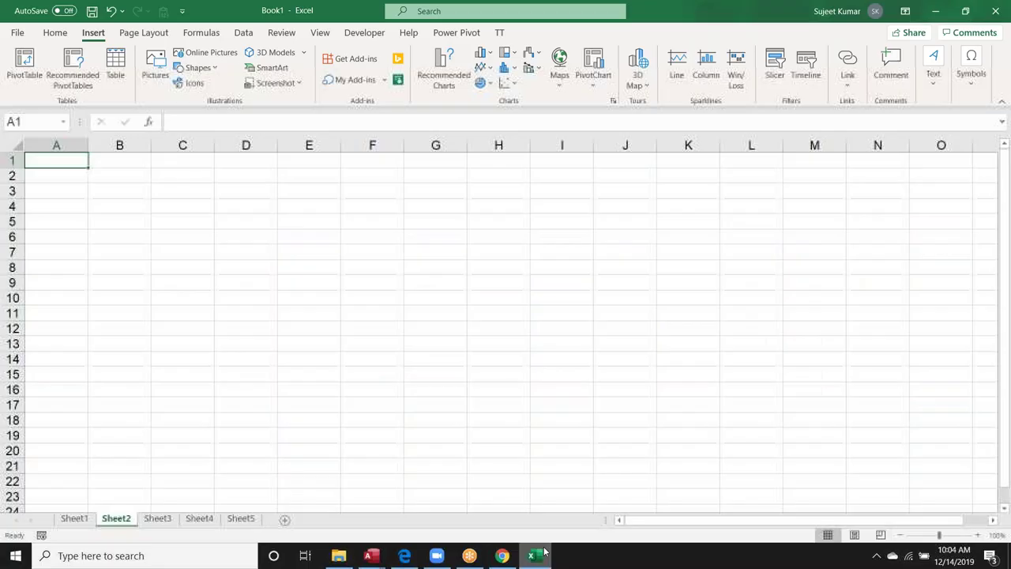
- Create a pivot table on Sheet2 from the DB1 external data connection
left_click(31, 62)
left_click(463, 225)
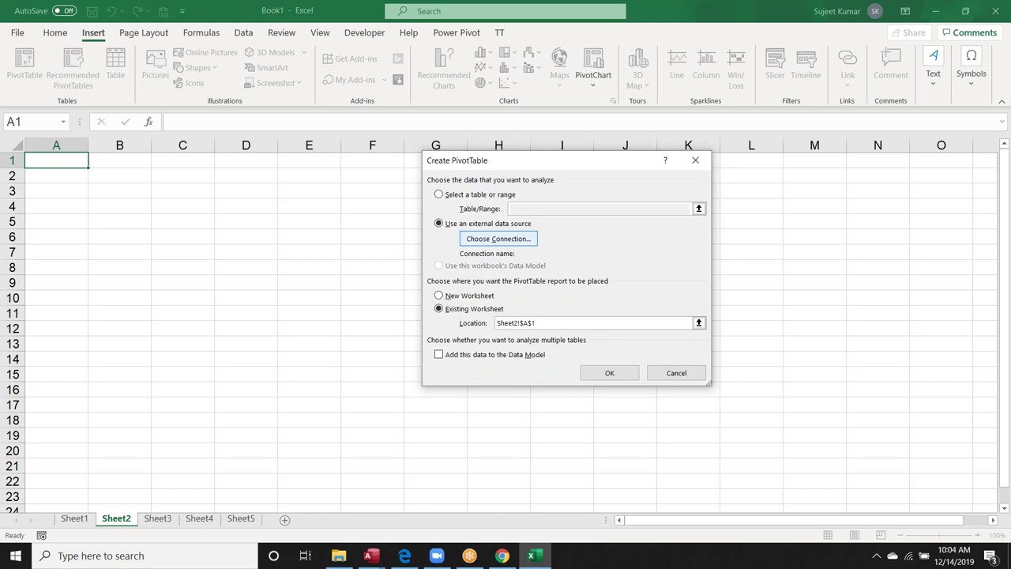
left_click(474, 239)
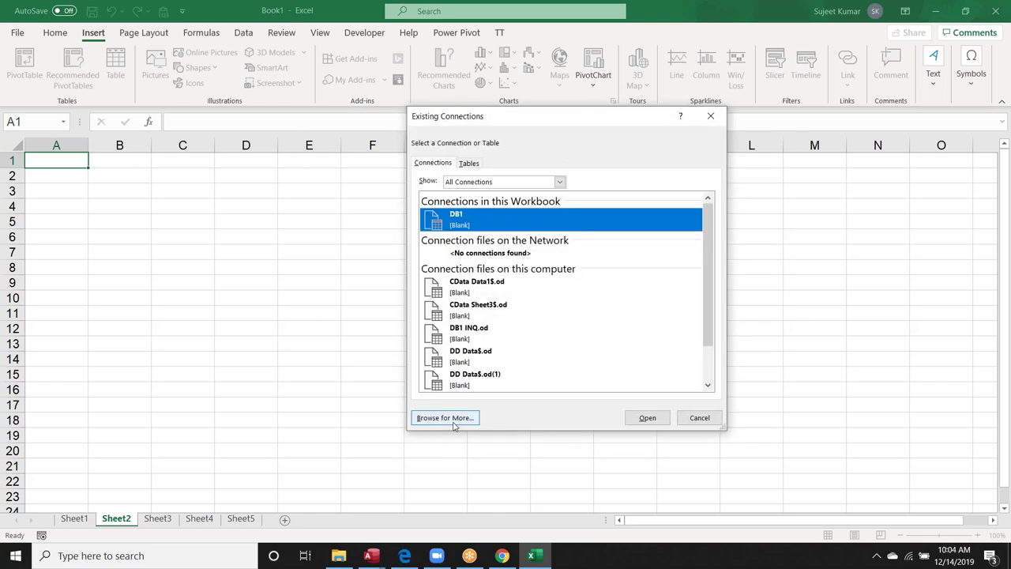
left_click(649, 422)
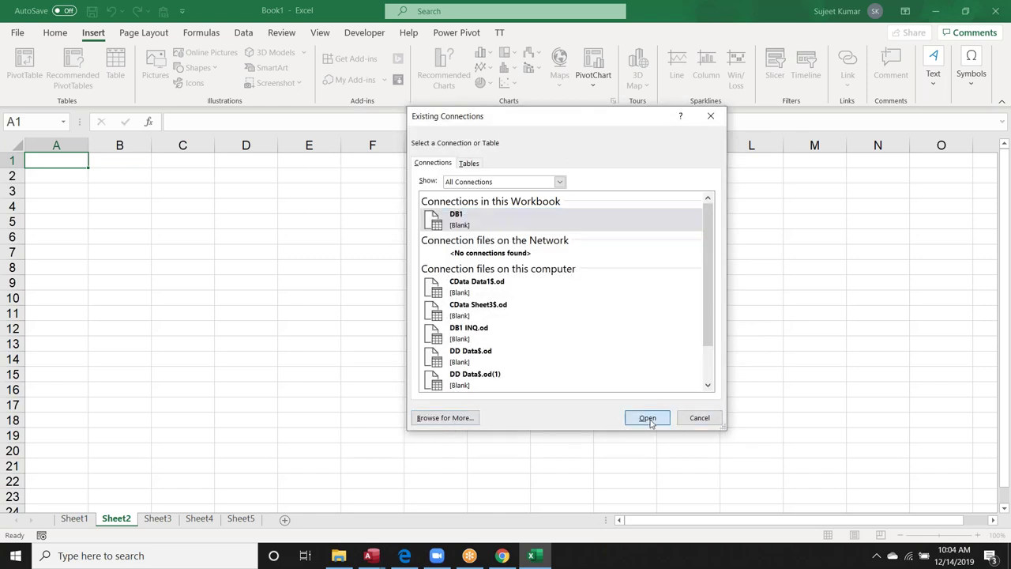
left_click(602, 375)
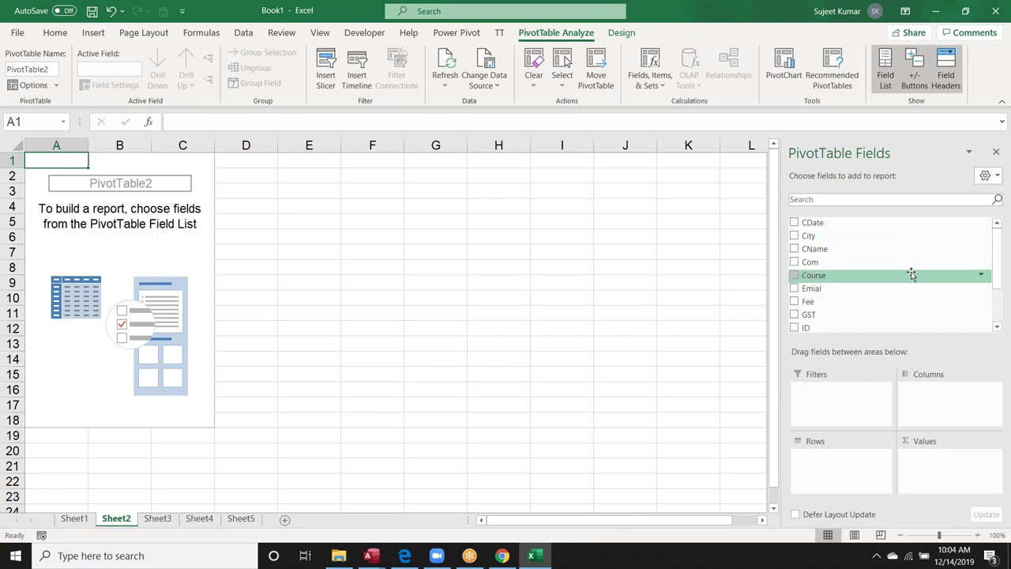
- Put Course in Rows and Sum of Fee and Sum of GST in Values
left_click_drag(814, 275, 846, 468)
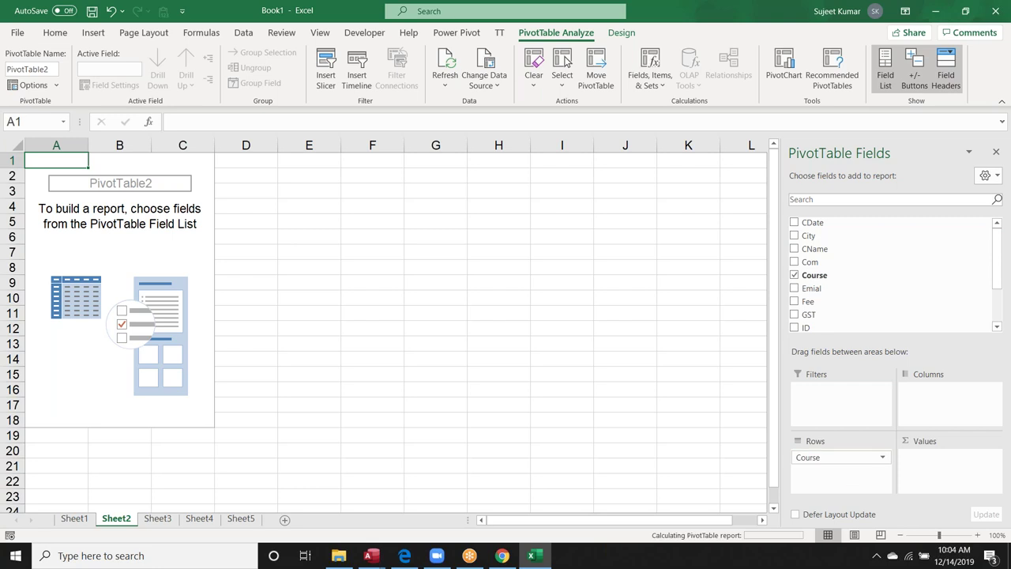
left_click_drag(831, 302, 931, 465)
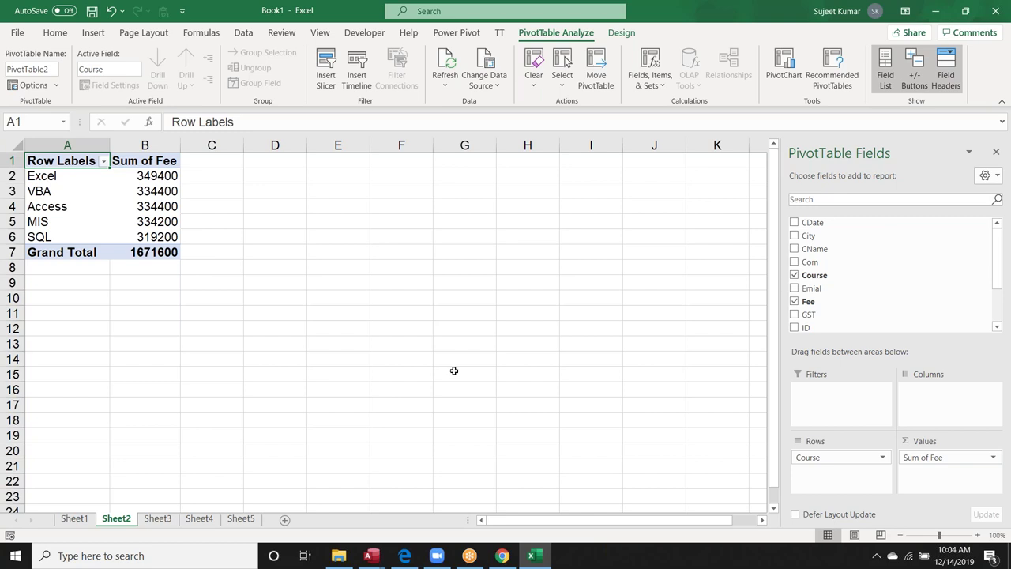
left_click_drag(808, 314, 944, 478)
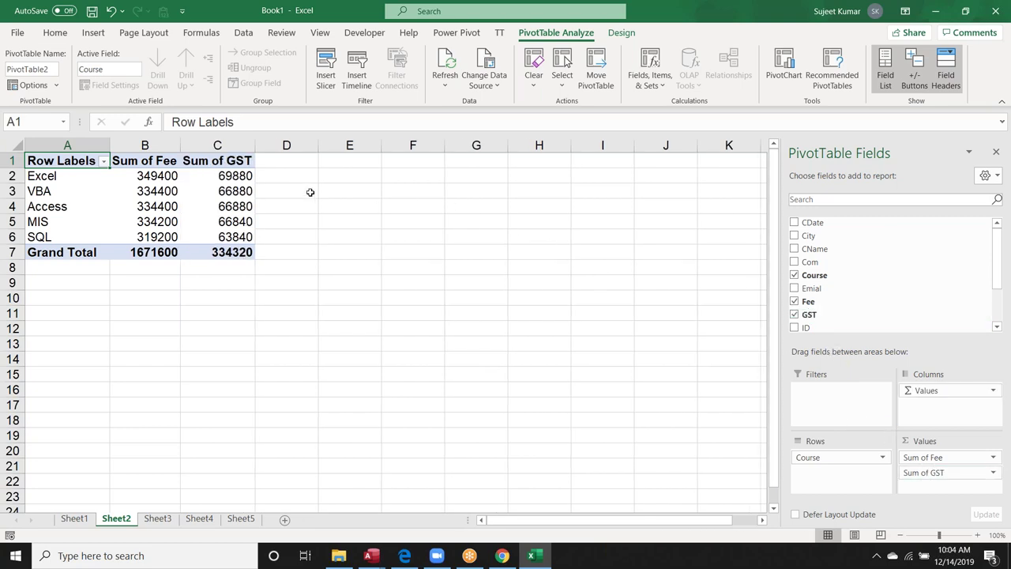
left_click(303, 188)
left_click(300, 175)
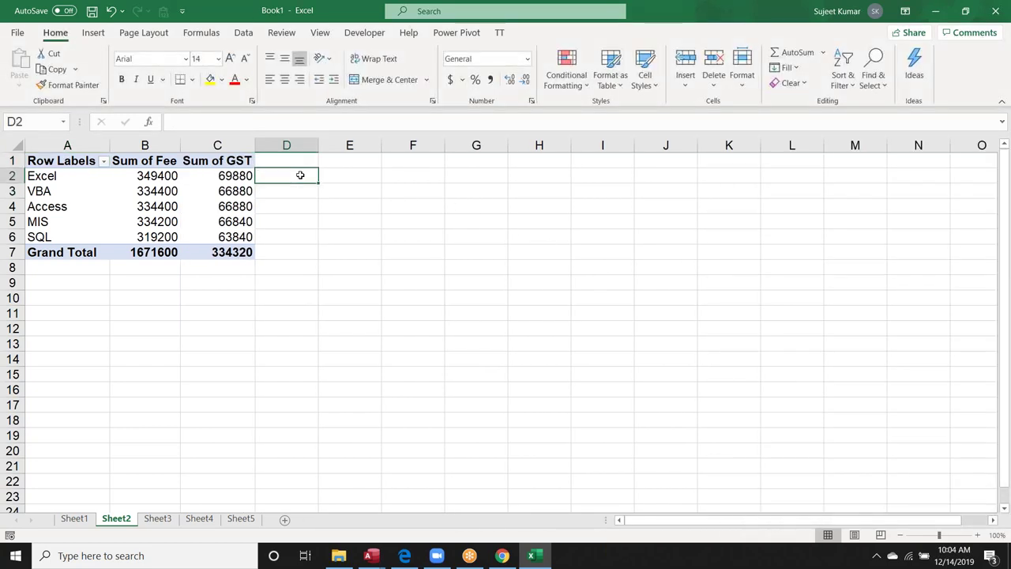
- Enter =SUM(B2:C2) in D2 (419280) and fill it down through row 7
type("=sum`")
key("Return")
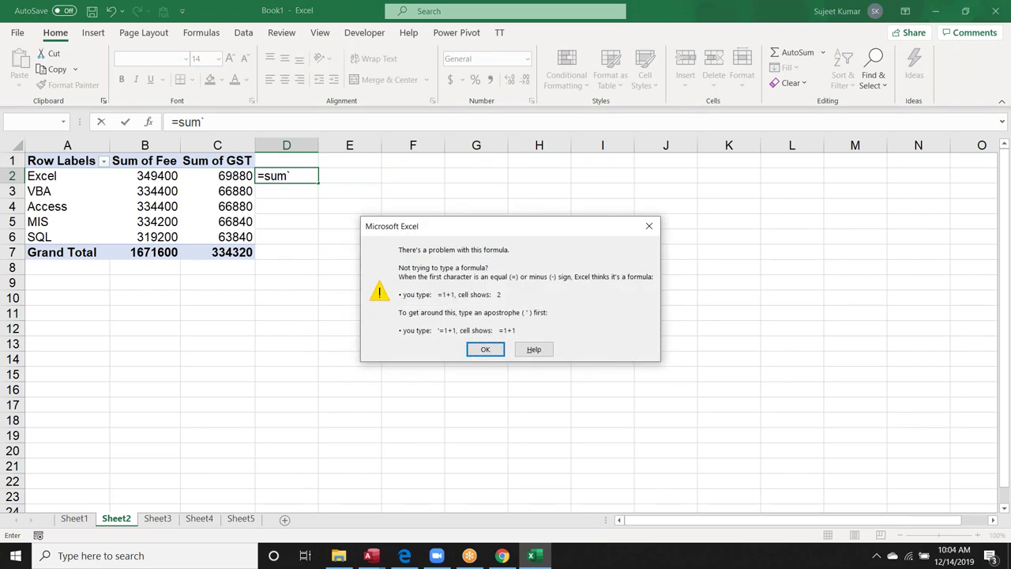
key("Return")
type("sum")
key("Tab")
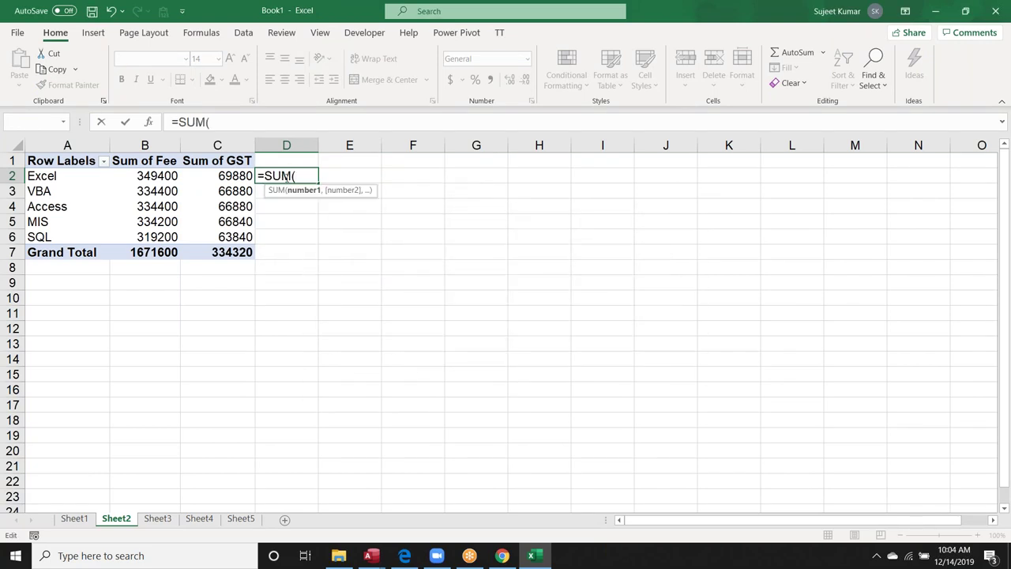
left_click_drag(175, 176, 207, 175)
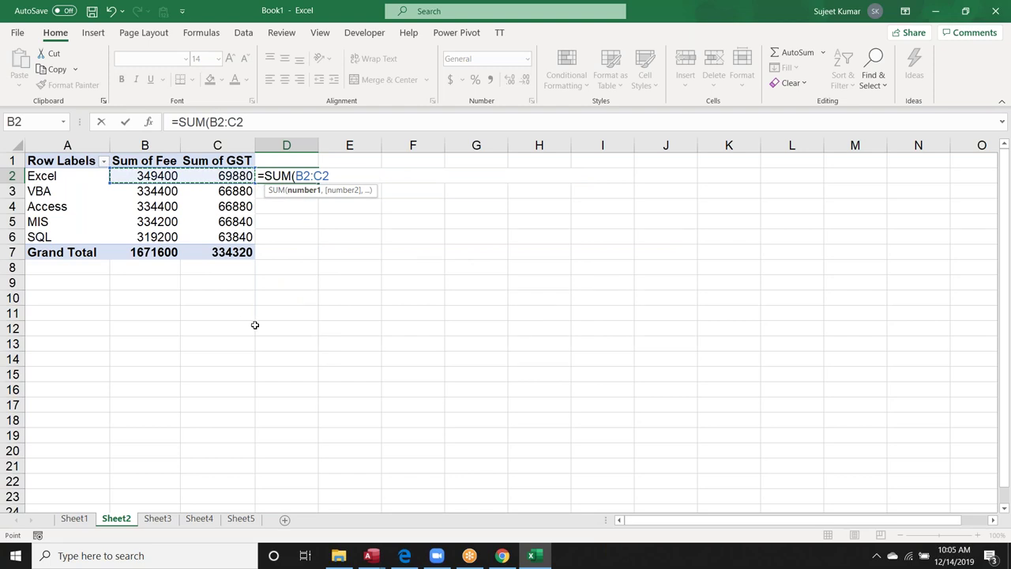
key("Return")
key("Up")
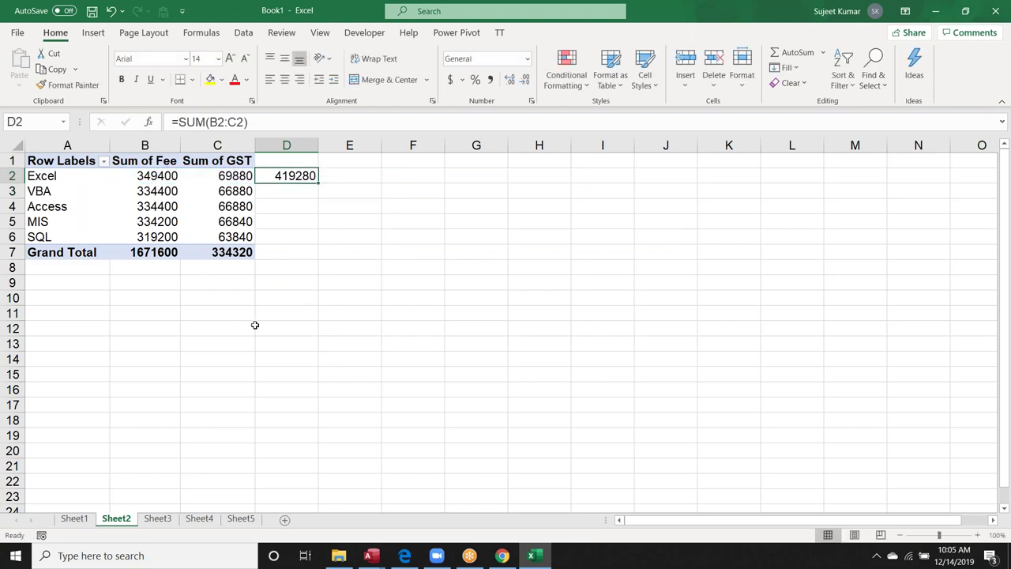
double_click(318, 184)
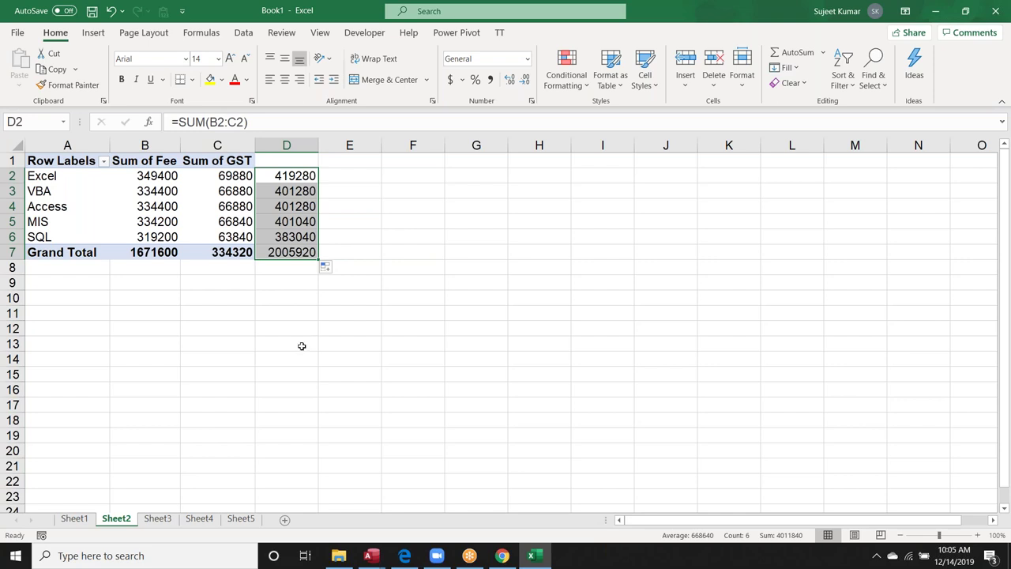
- Clear column D's sums and link D2 to Sum of Fee via a GETPIVOTDATA formula
key("Delete")
key("Up")
key("Down")
type("=")
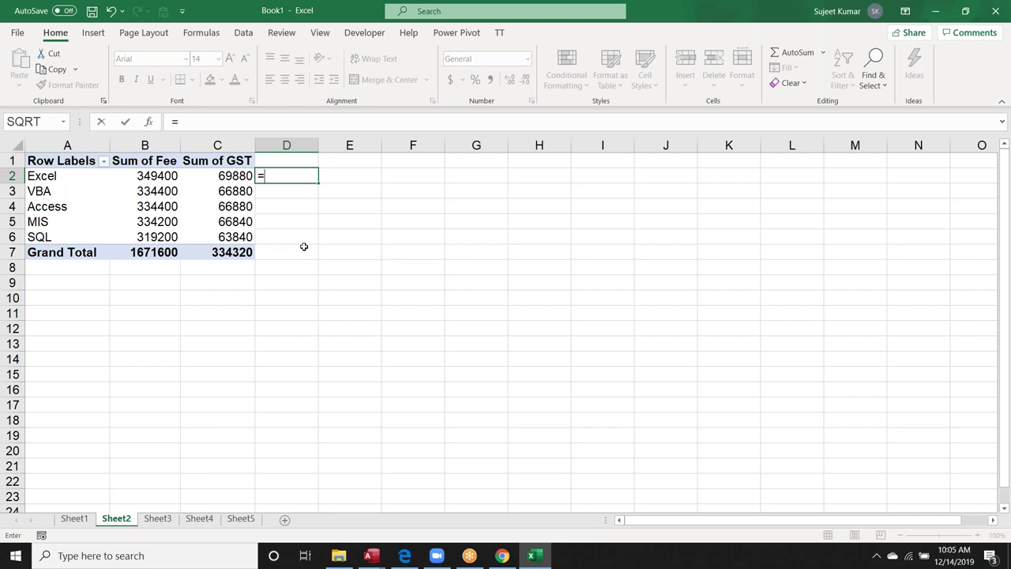
left_click(177, 177)
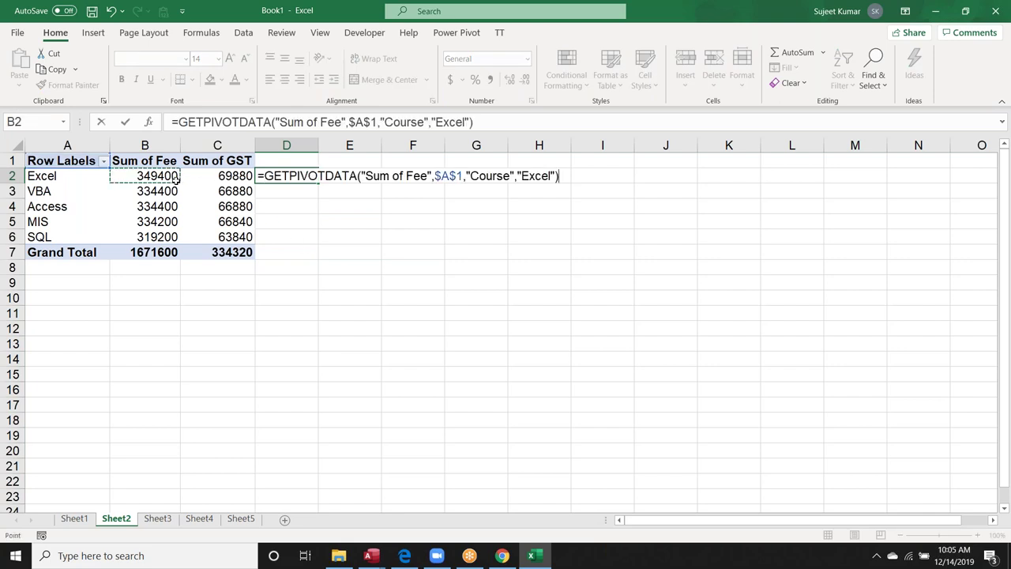
key("Return")
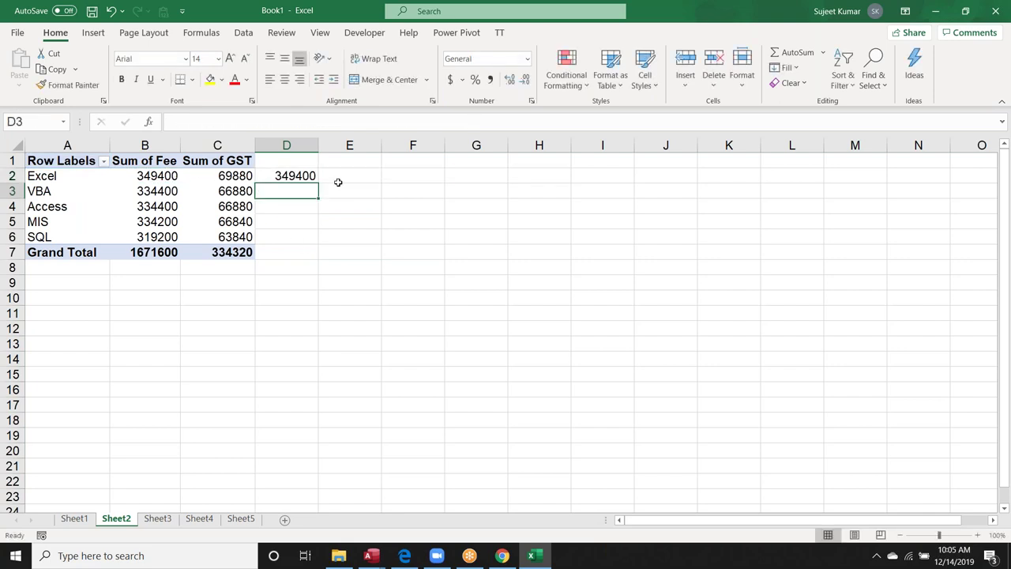
- Copy the GETPIVOTDATA formula down to D6, then clear it again
left_click(308, 175)
left_click_drag(317, 183, 315, 243)
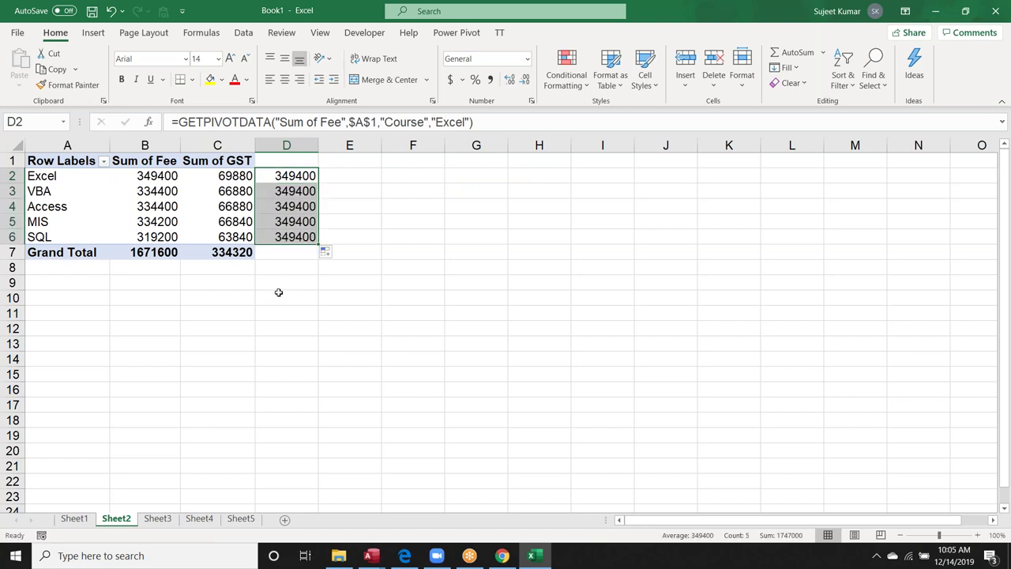
key("Delete")
key("shift+BackSpace")
- Enter =b2 in D2 and copy it down to D7, mirroring Sum of Fee from 349400 to 1671600
type("=")
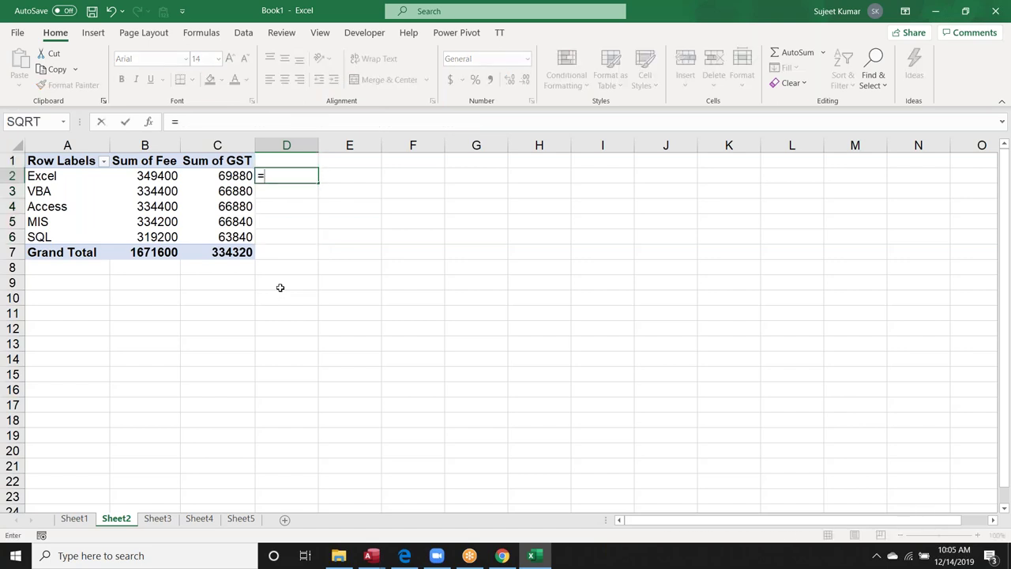
type("b2")
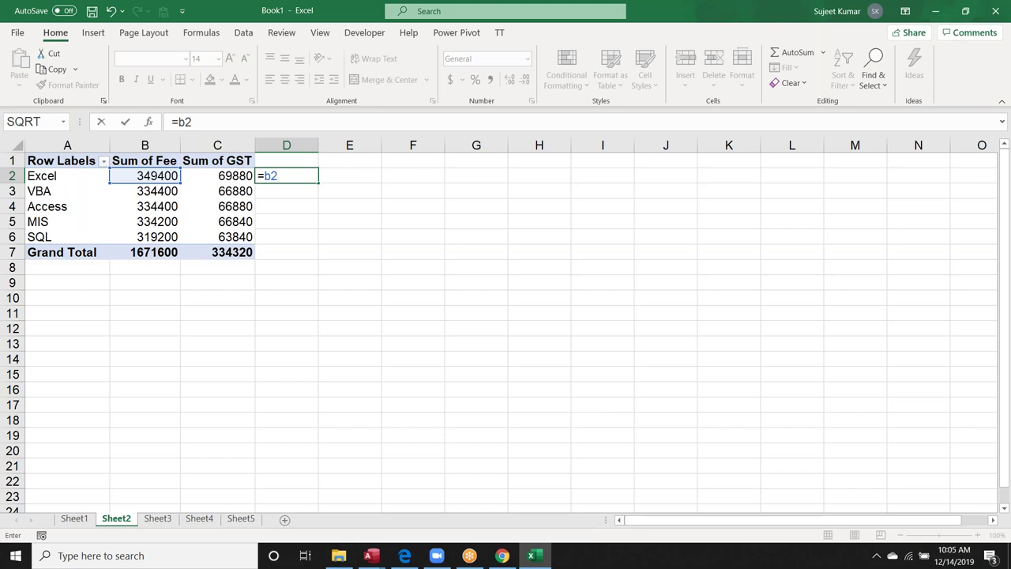
key("Return")
key("Up")
left_click(319, 190)
left_click(316, 180)
left_click_drag(318, 184, 318, 251)
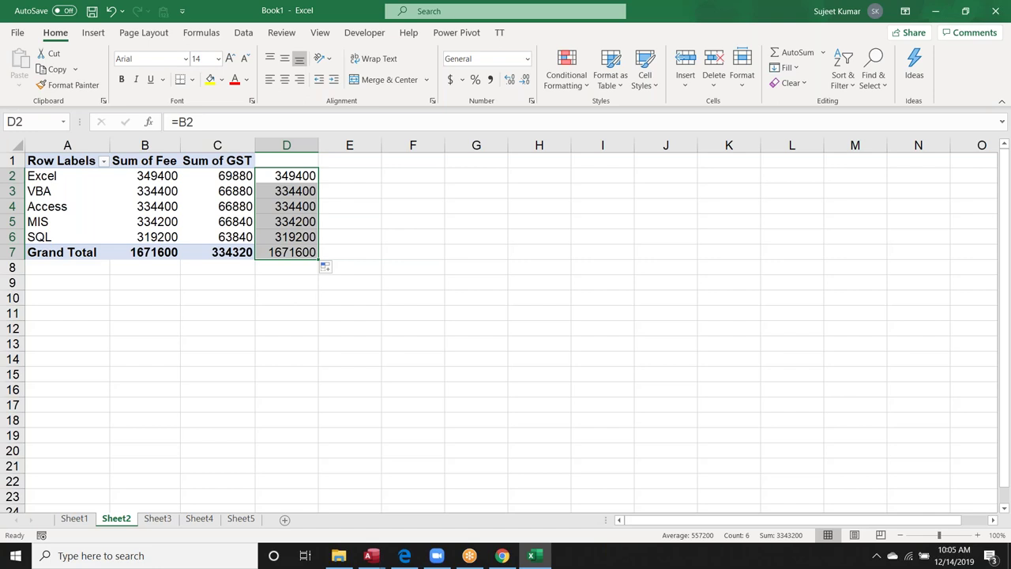
left_click_drag(291, 176, 289, 252)
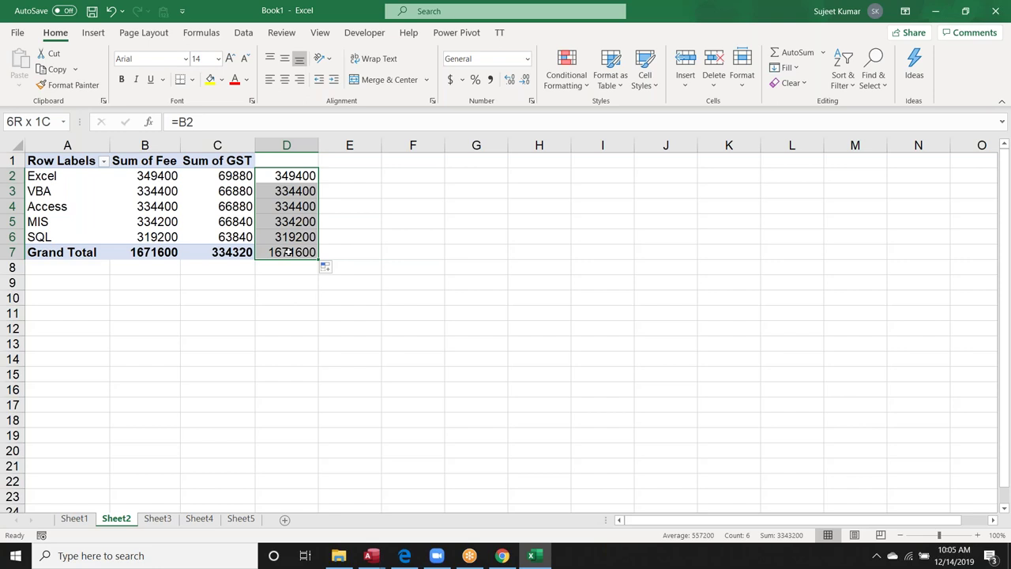
- Clear D2:D7, glance at the Fields, Items & Sets options, and minimise Excel to the desktop
left_click_drag(288, 252, 289, 252)
key("Delete")
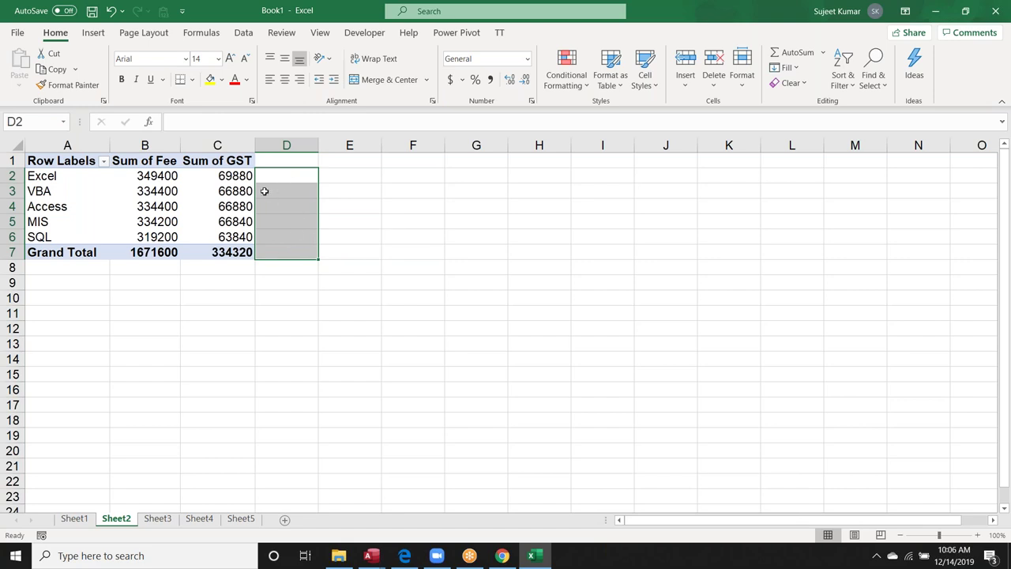
left_click(222, 169)
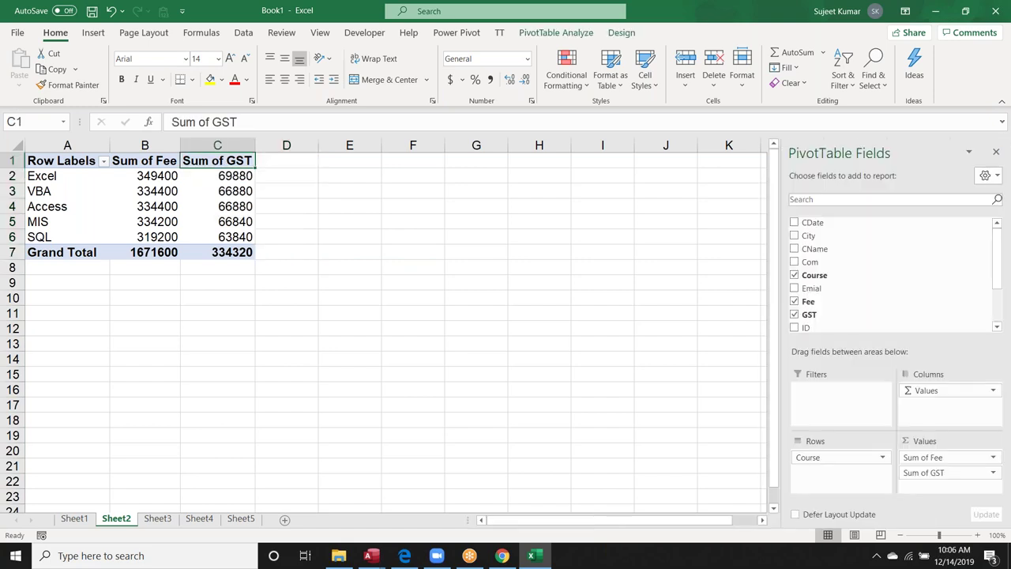
left_click(555, 33)
left_click(643, 82)
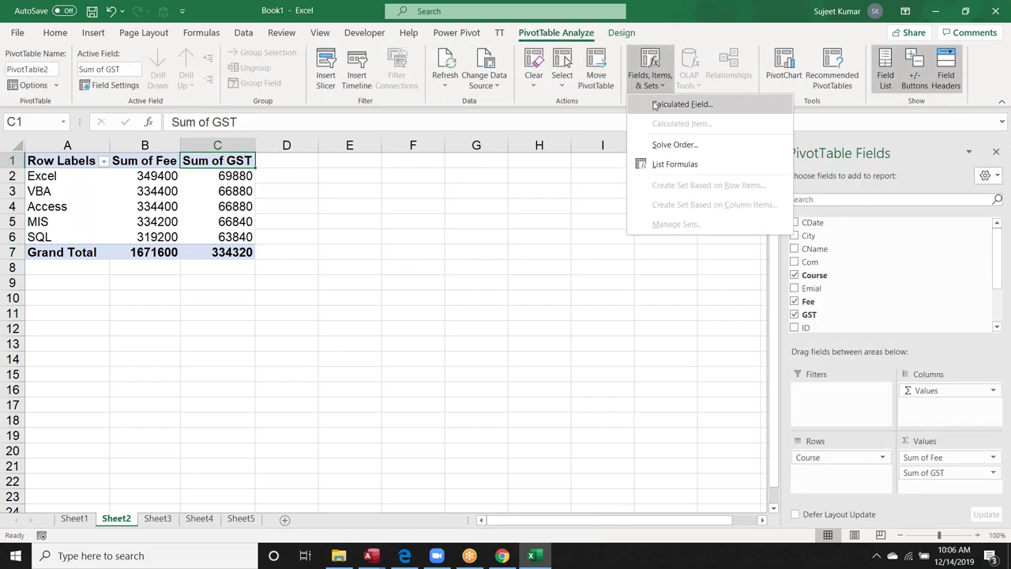
left_click(653, 105)
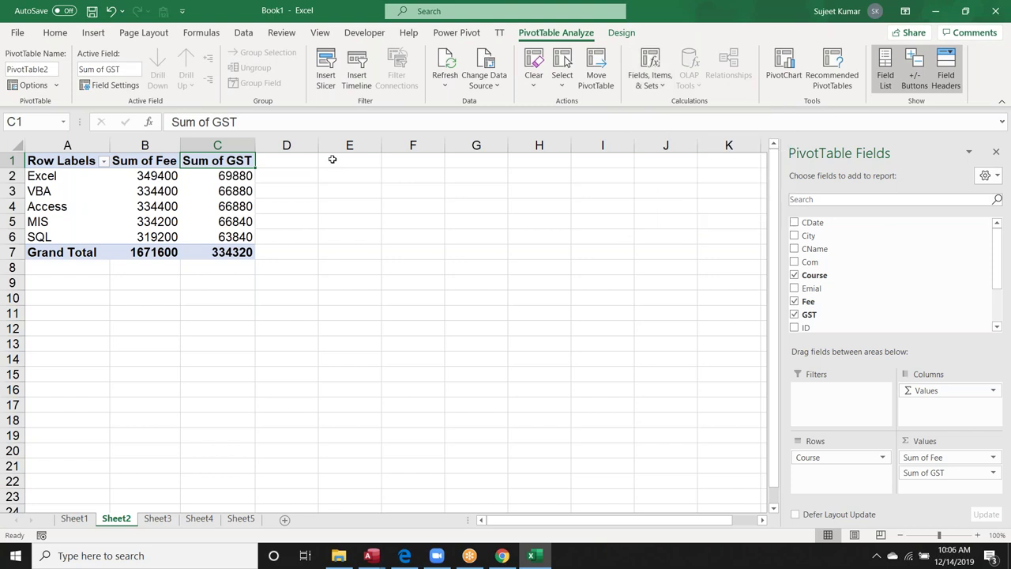
key("super+d")
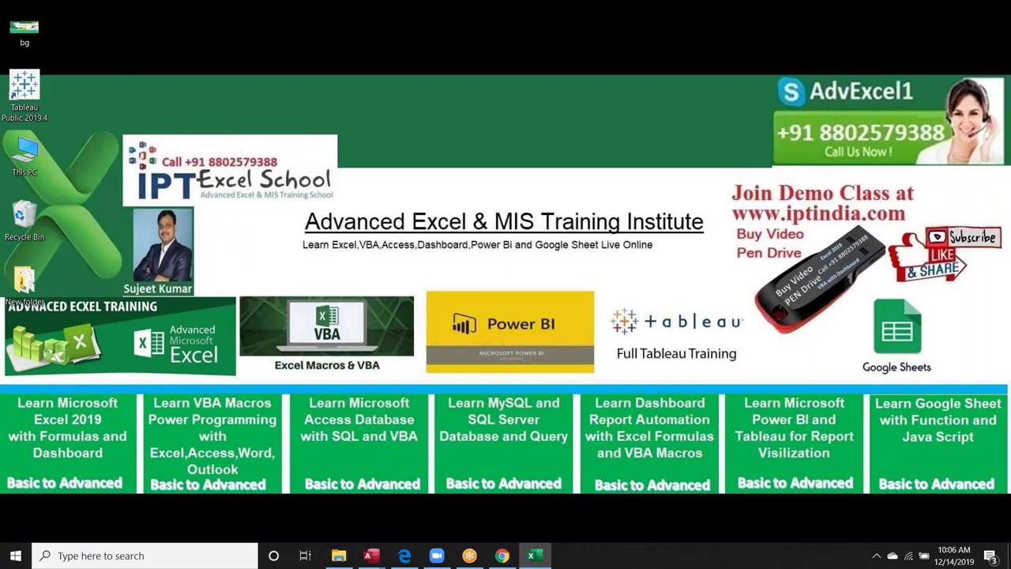
- Restore Excel and nest CName under Course in the pivot table's Rows
left_click(535, 555)
left_click(622, 33)
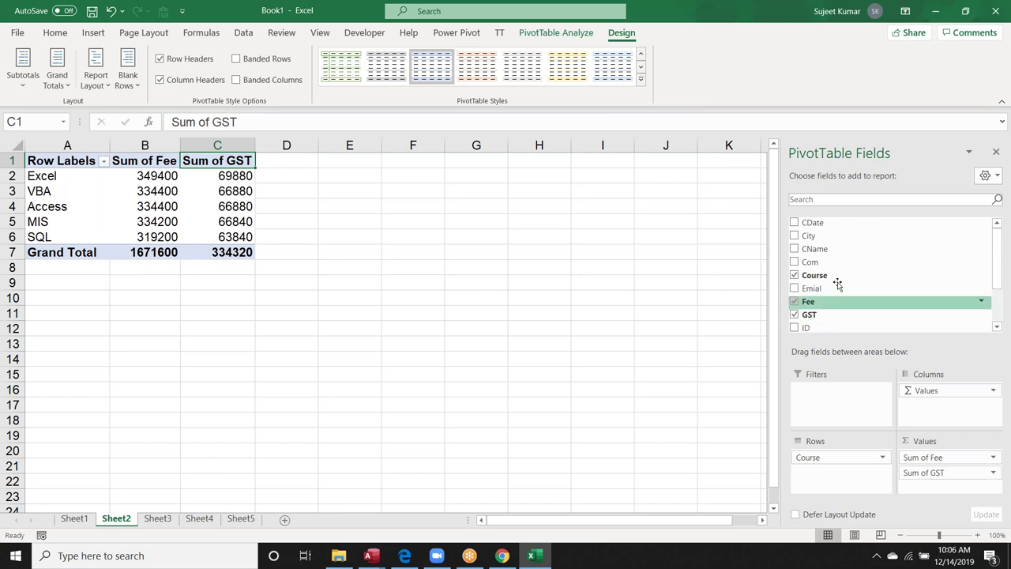
left_click_drag(825, 251, 853, 476)
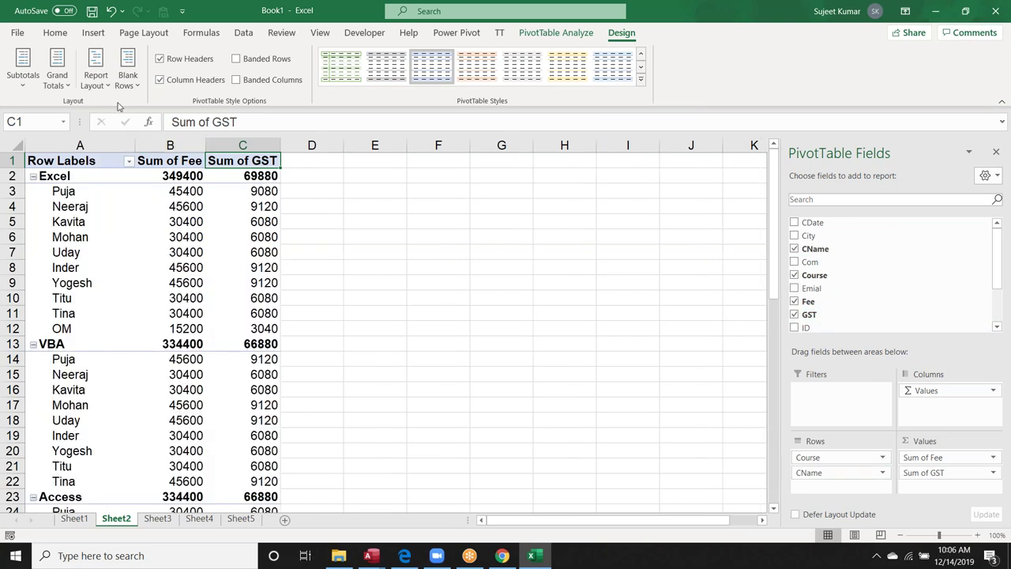
- Try tabular layout with repeated course labels, then revert the pivot to compact form
left_click(96, 79)
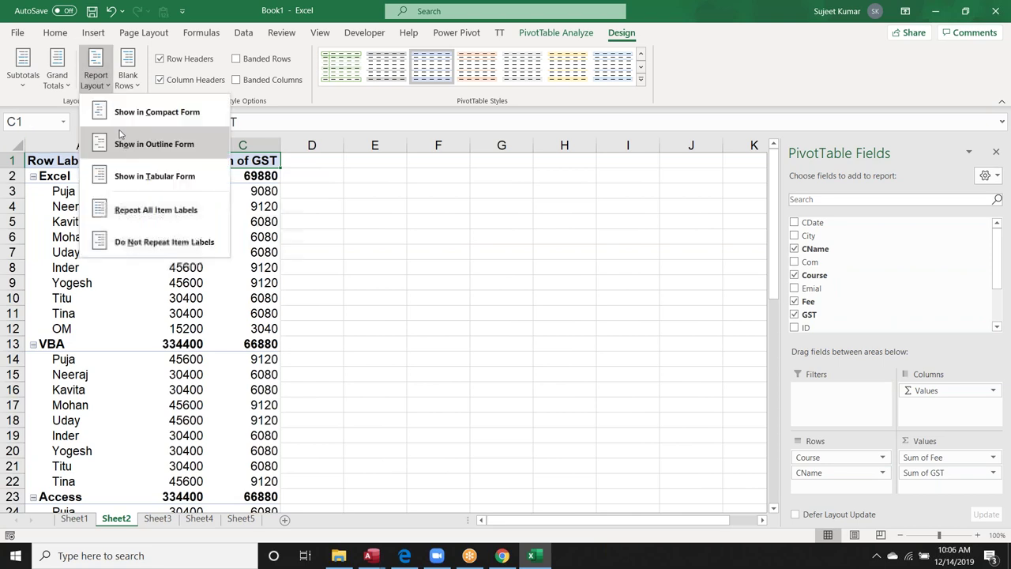
left_click(136, 177)
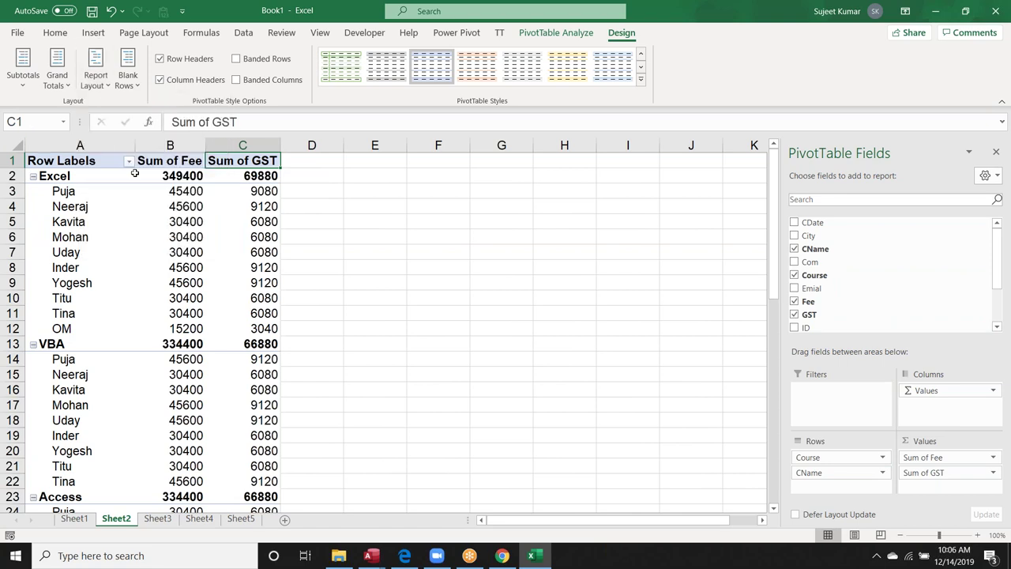
left_click(96, 79)
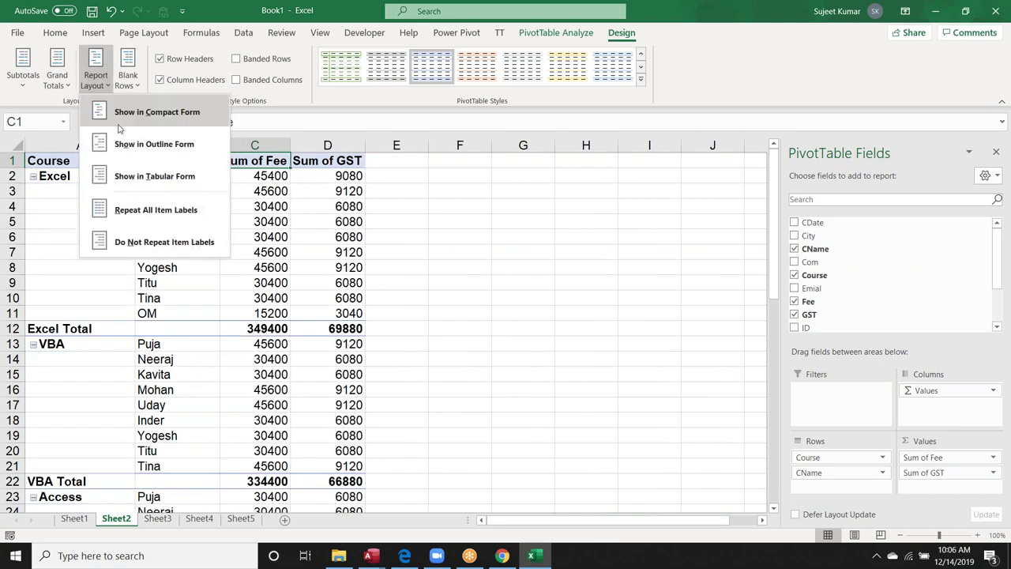
left_click(131, 211)
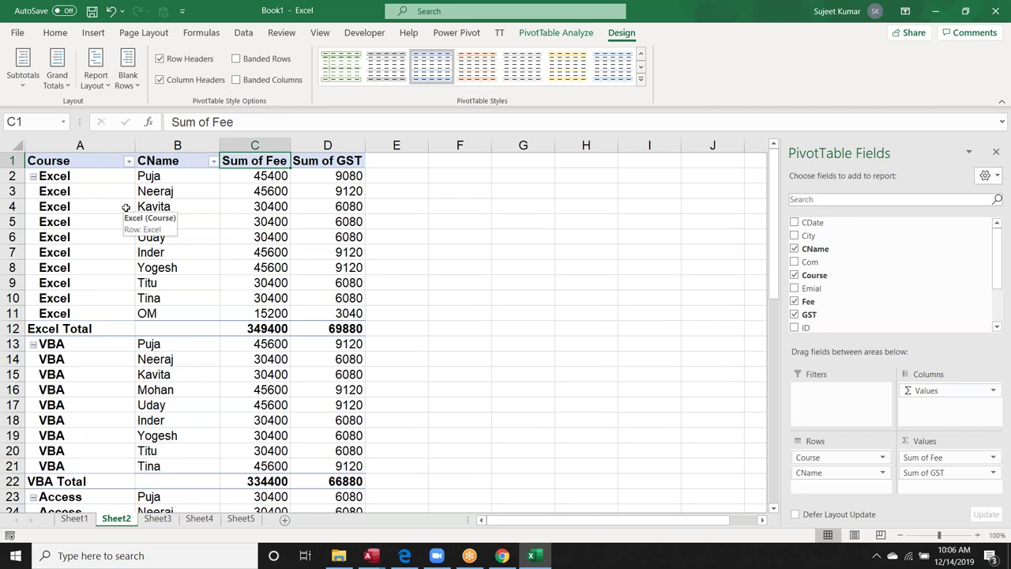
left_click(103, 92)
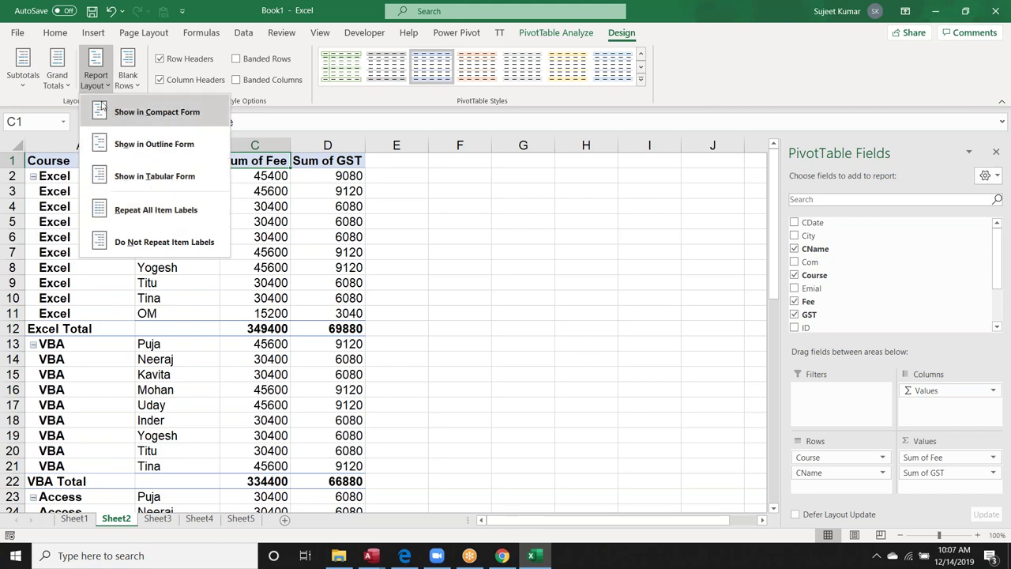
left_click(127, 118)
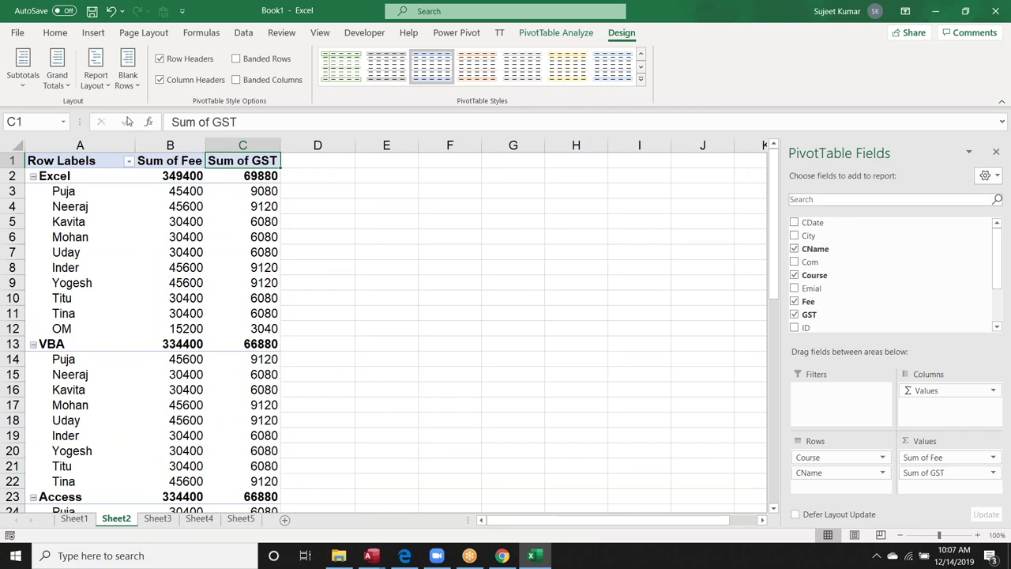
- Set the pivot's report layout to outline form and open the Grand Totals options
left_click(89, 83)
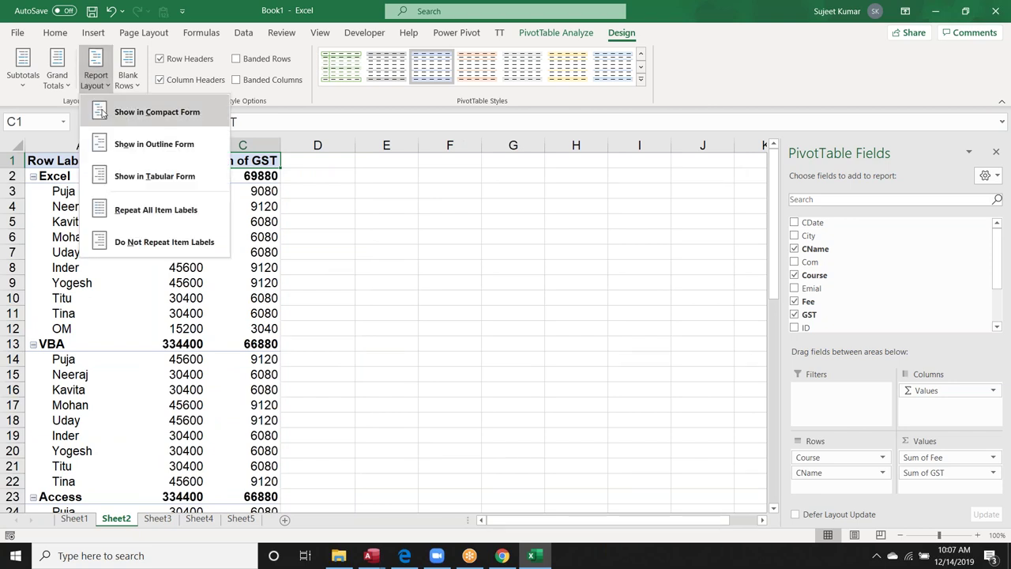
left_click(122, 152)
left_click(99, 89)
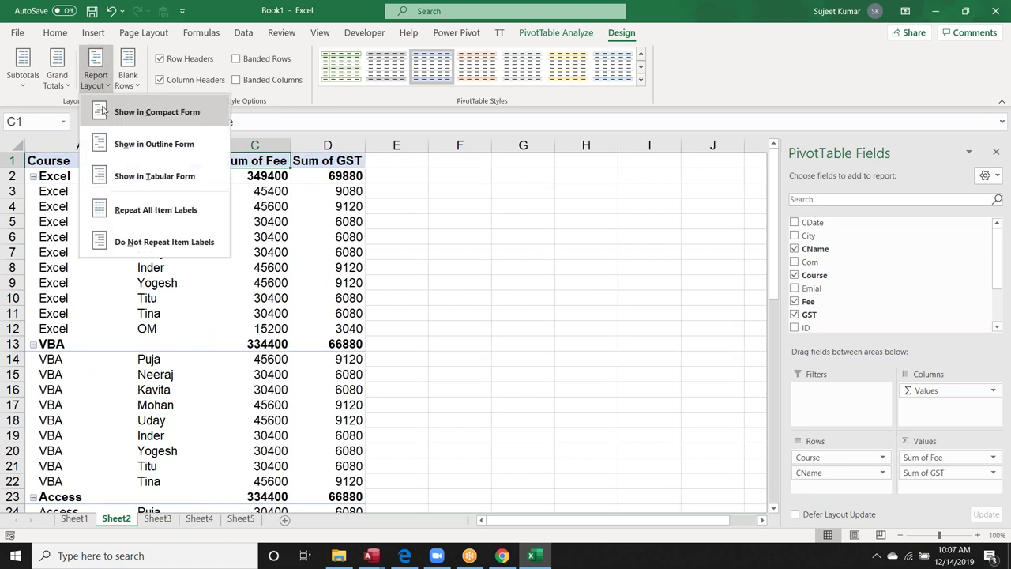
left_click(112, 145)
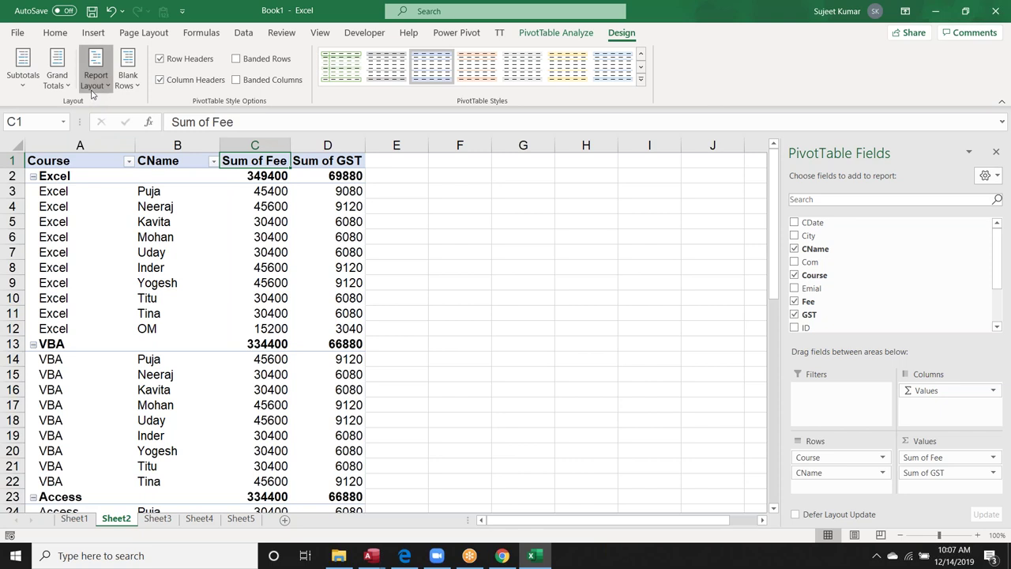
left_click(92, 94)
left_click(74, 93)
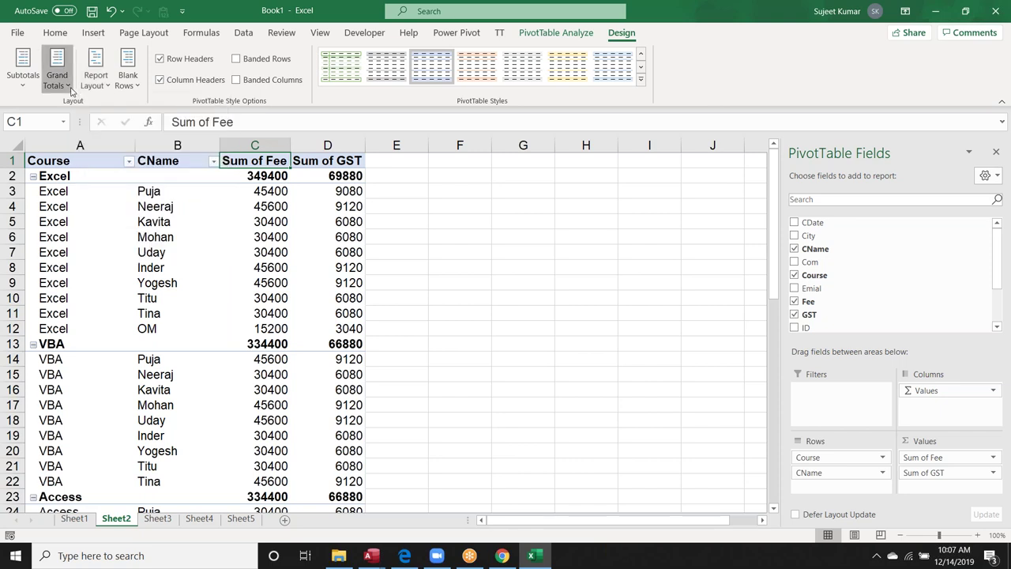
- Close the Grand Totals menu and open the Subtotals placement choices
left_click(73, 93)
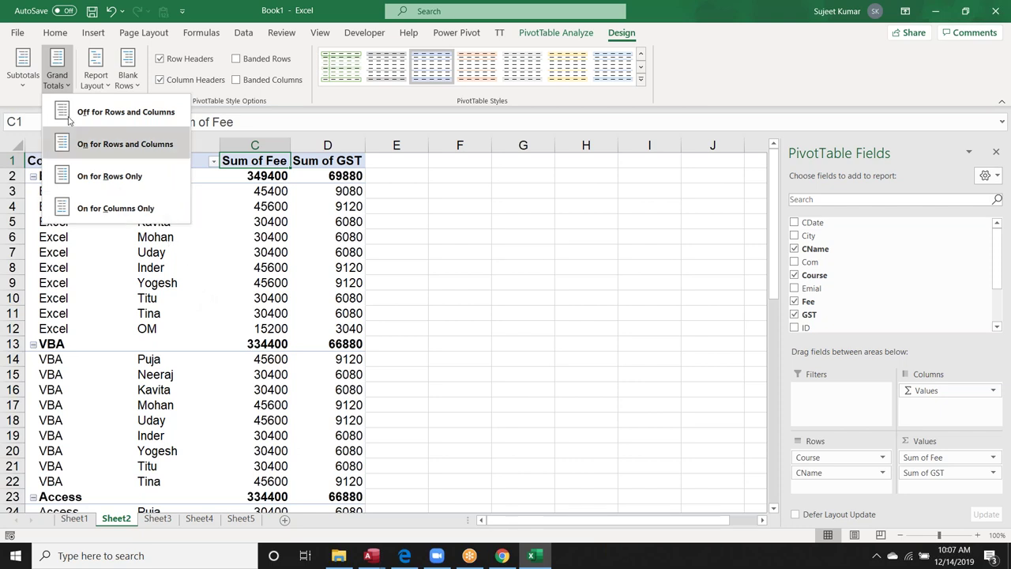
left_click(24, 89)
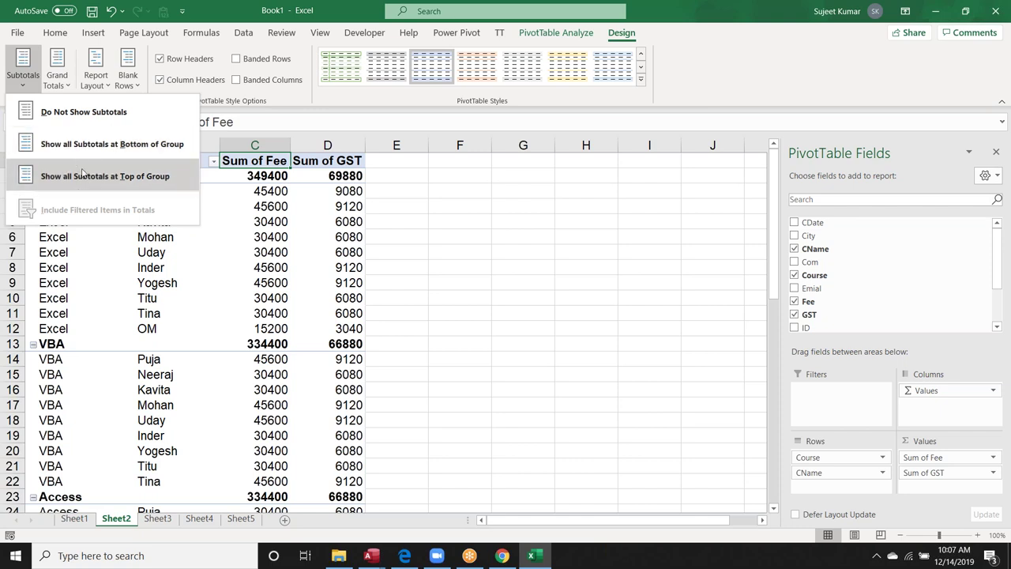
- Try placing the subtotals at the bottom of each course group, then undo it
left_click(227, 241)
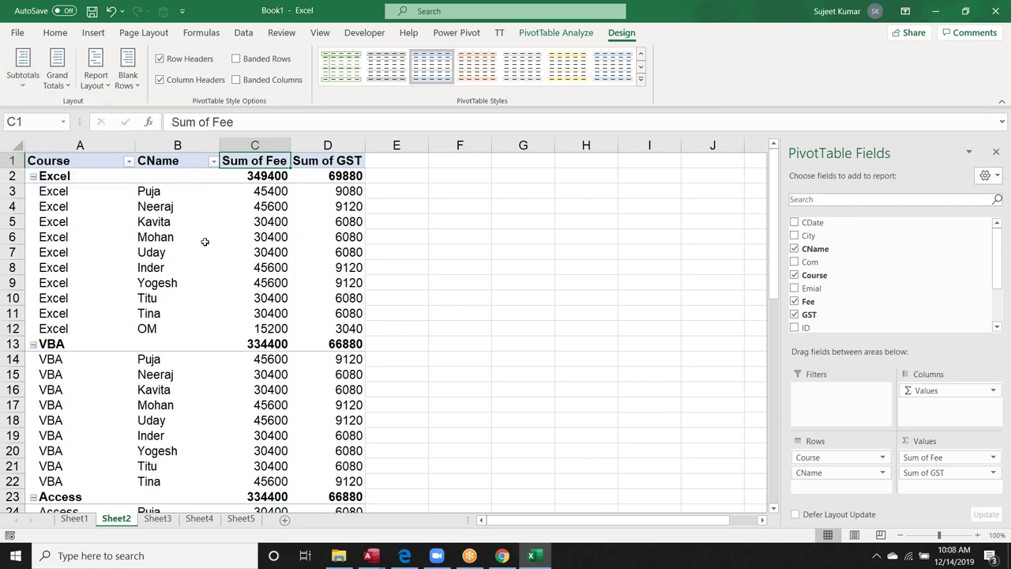
left_click(88, 175)
left_click(23, 75)
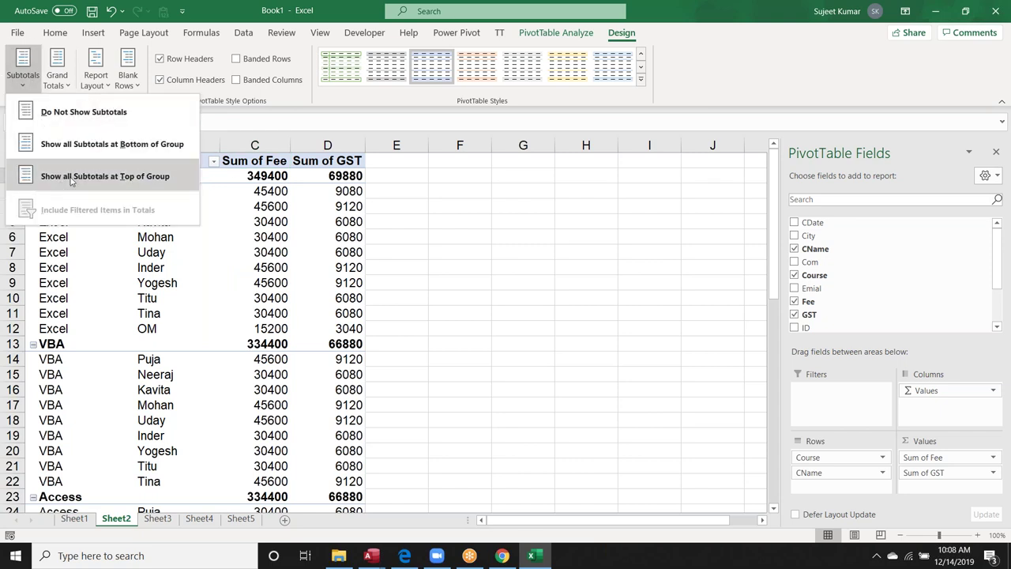
left_click(71, 176)
left_click(23, 67)
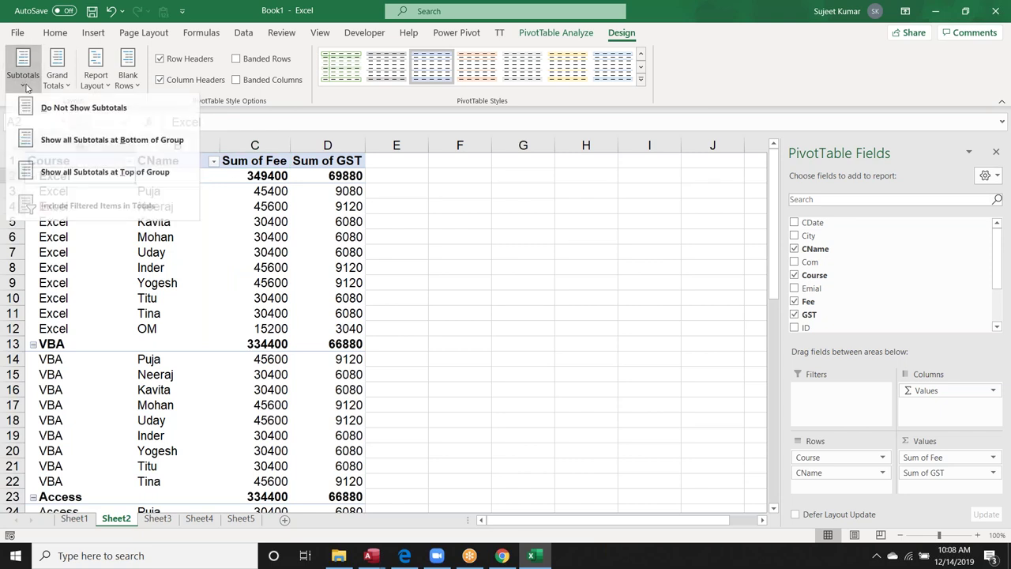
left_click(67, 169)
left_click(23, 67)
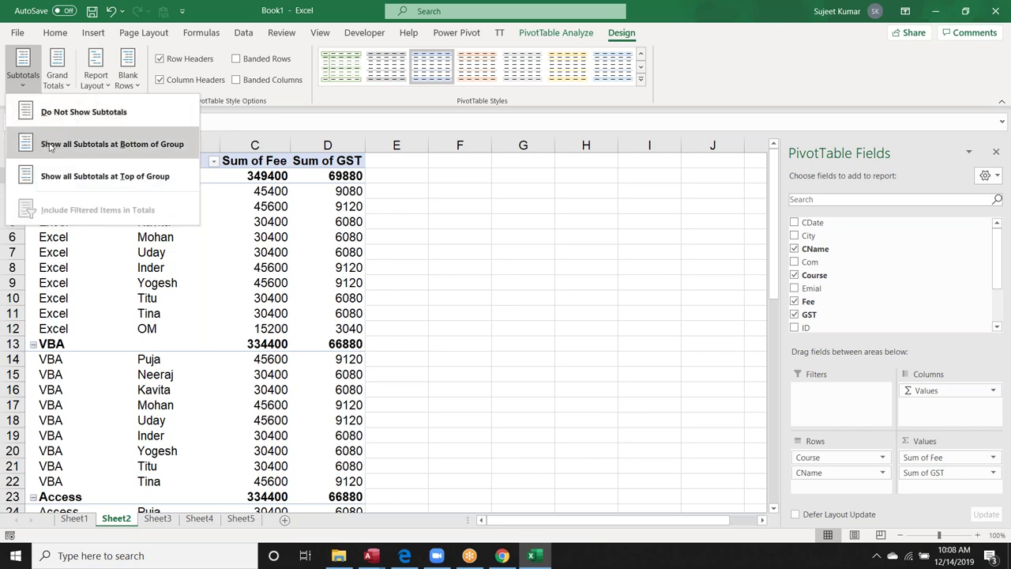
left_click(67, 145)
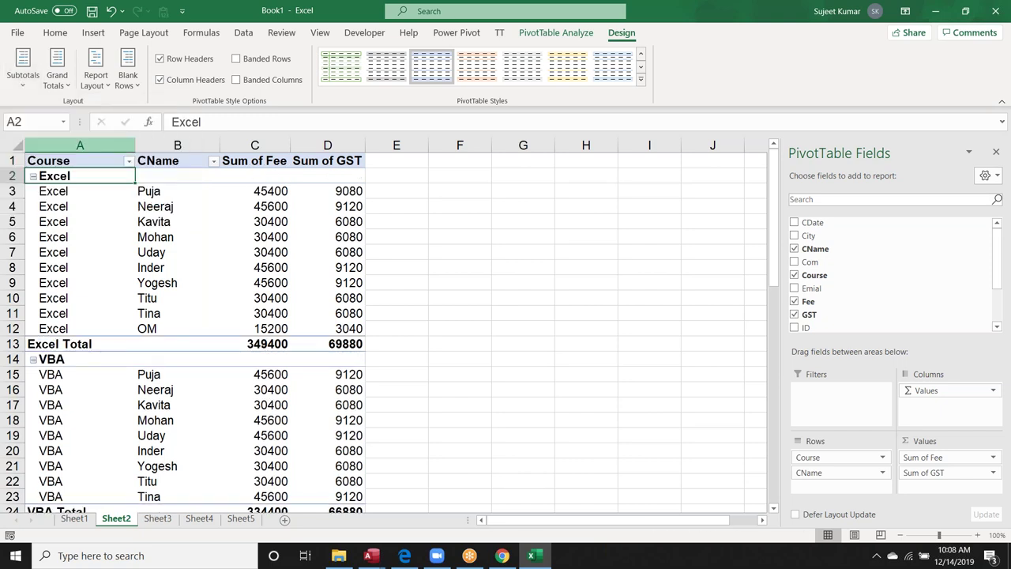
key("ctrl+z")
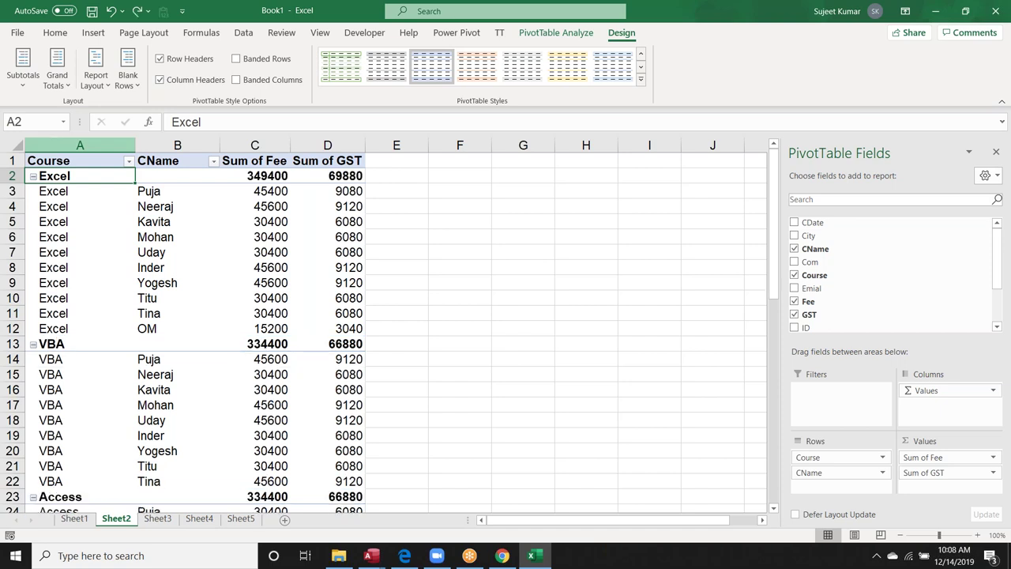
- Reapply bottom-of-group subtotals and check the Excel group and Excel Total rows
left_click_drag(71, 177, 301, 175)
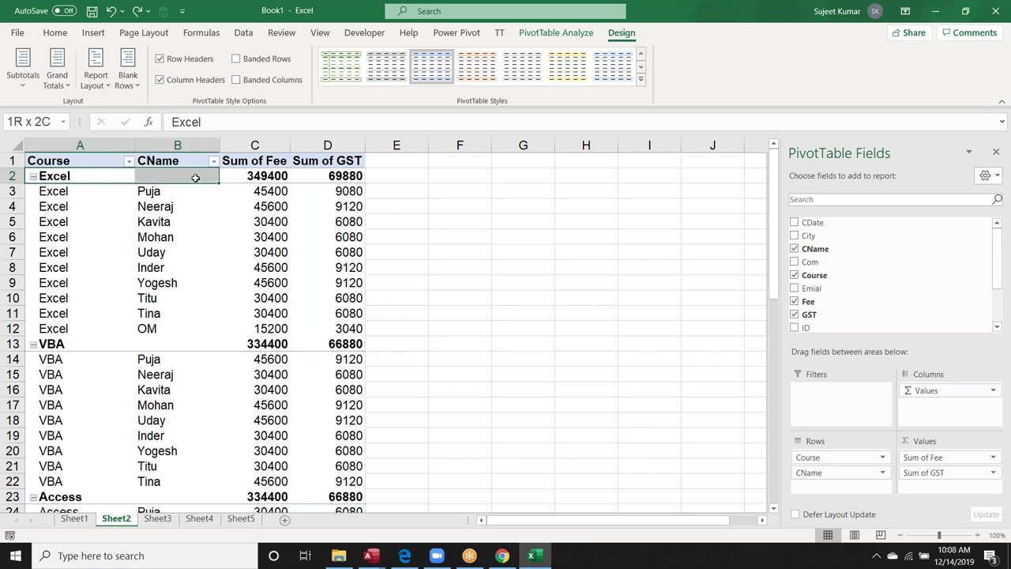
left_click(286, 174)
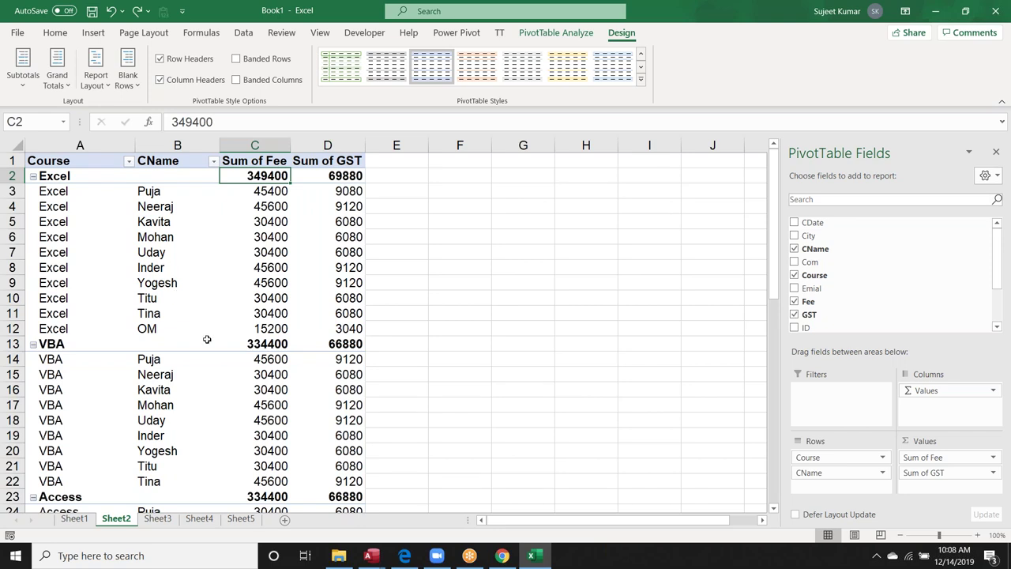
left_click_drag(296, 177, 348, 175)
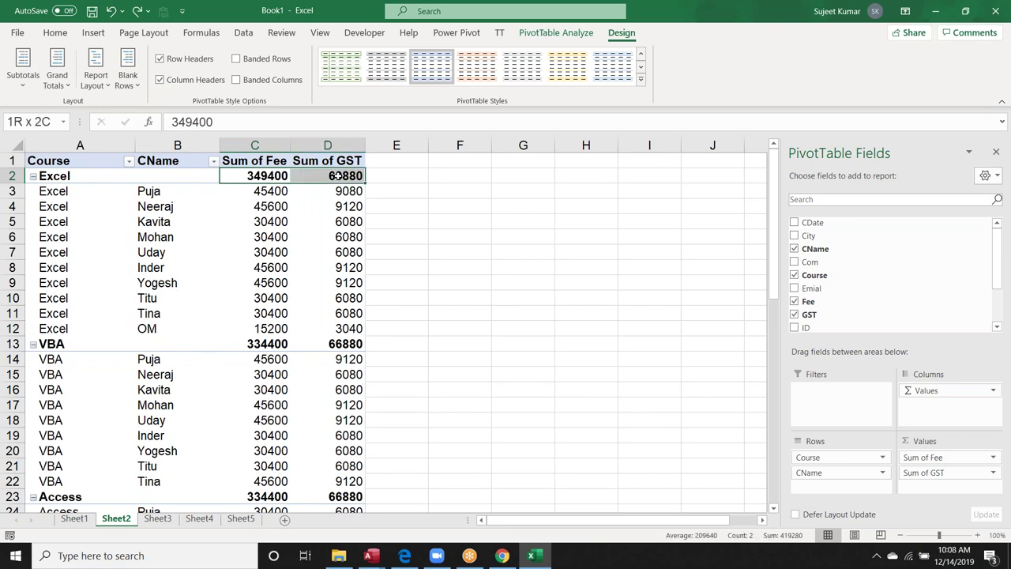
left_click(23, 67)
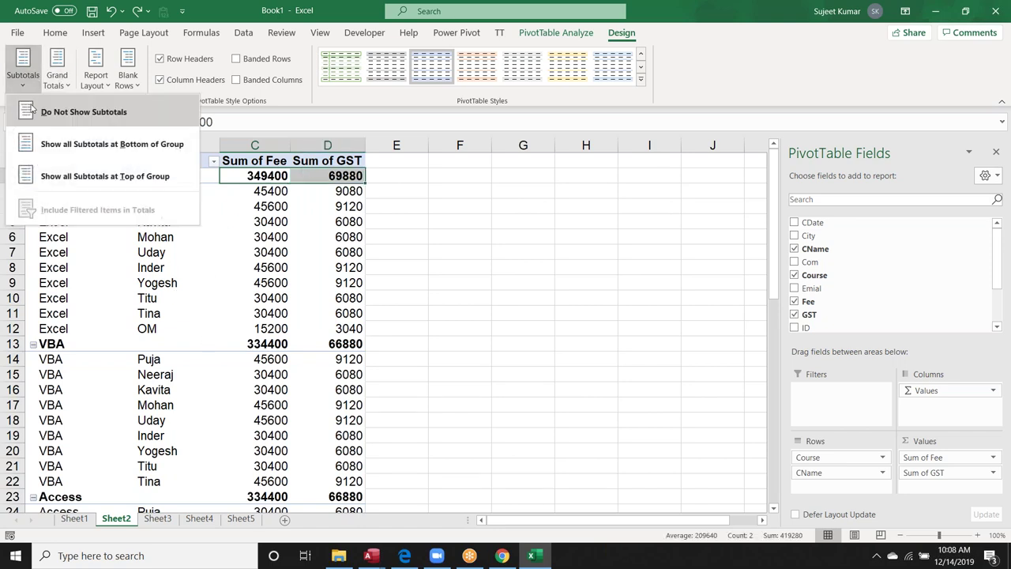
left_click(46, 145)
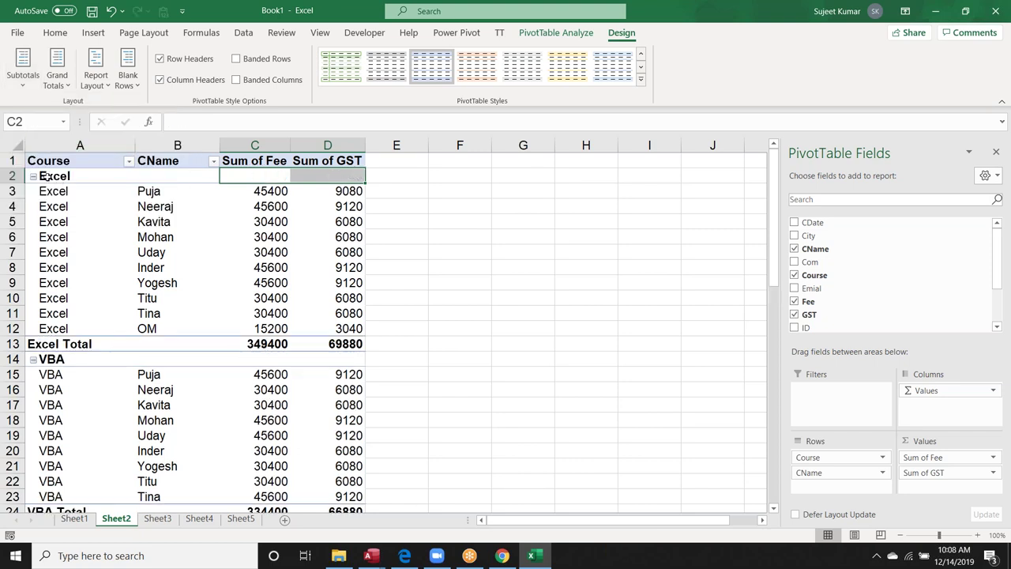
left_click_drag(61, 341, 347, 343)
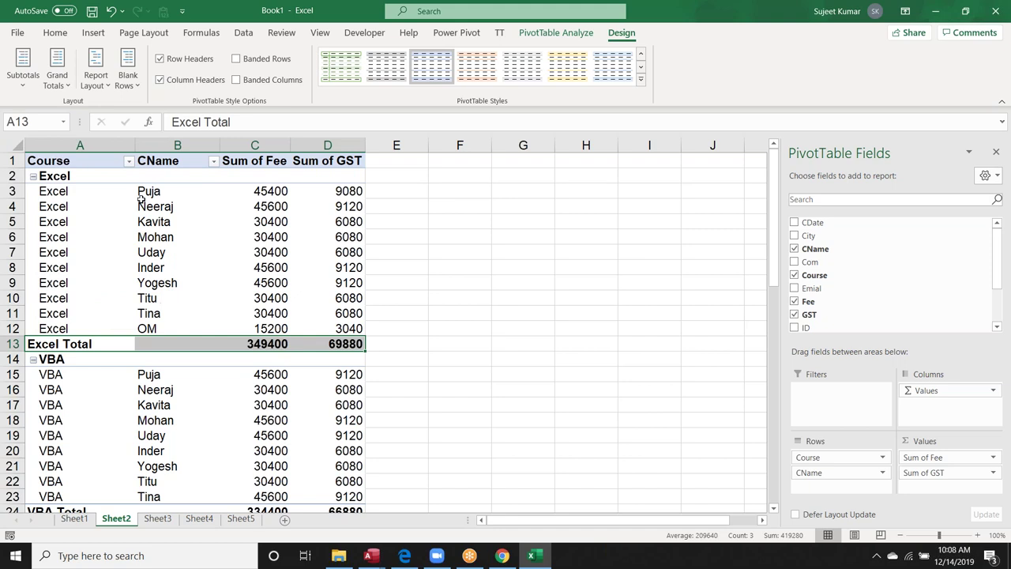
left_click_drag(144, 175, 329, 175)
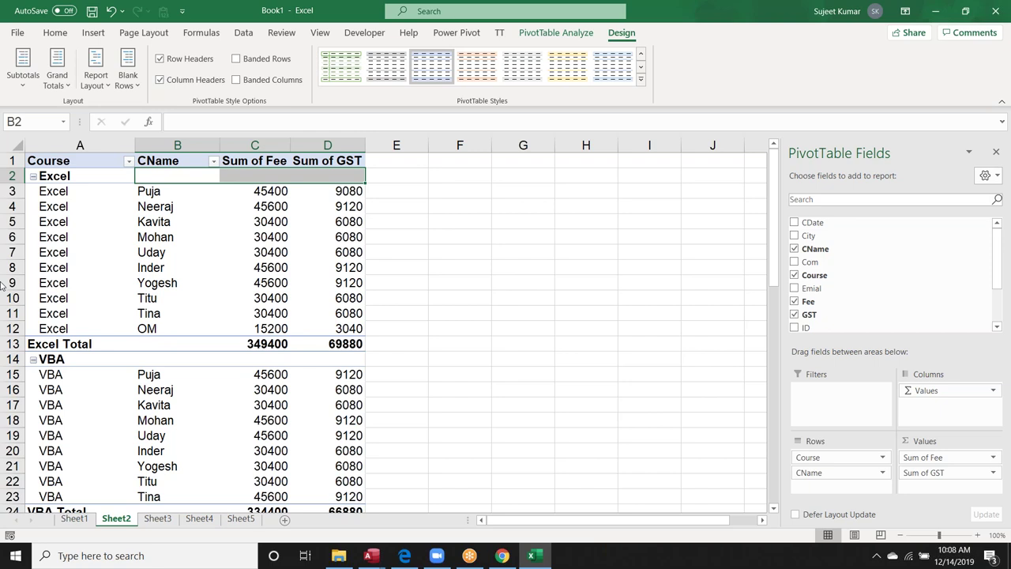
- Apply outline layout, then switch the pivot table back to compact form
left_click(98, 92)
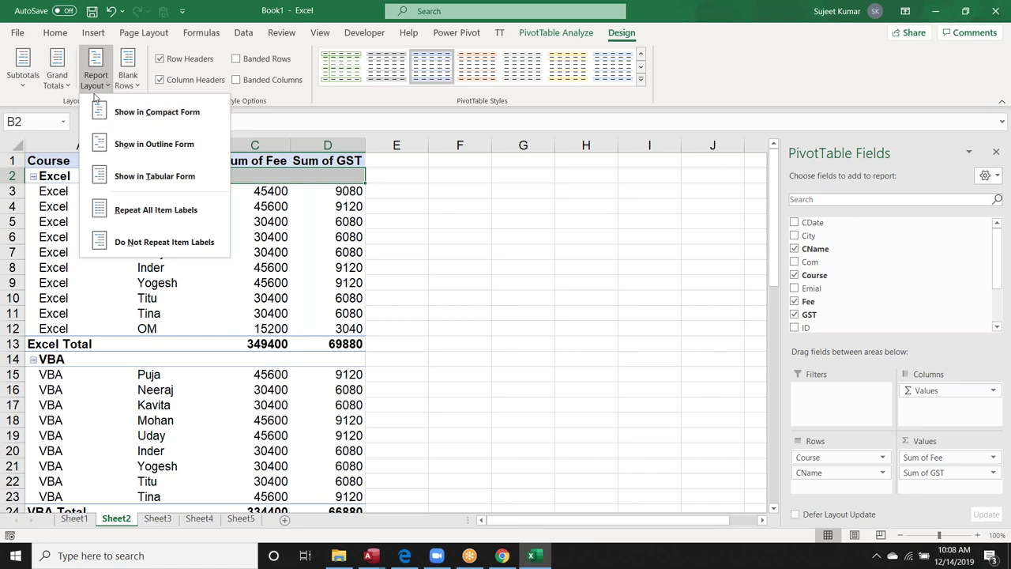
left_click(122, 147)
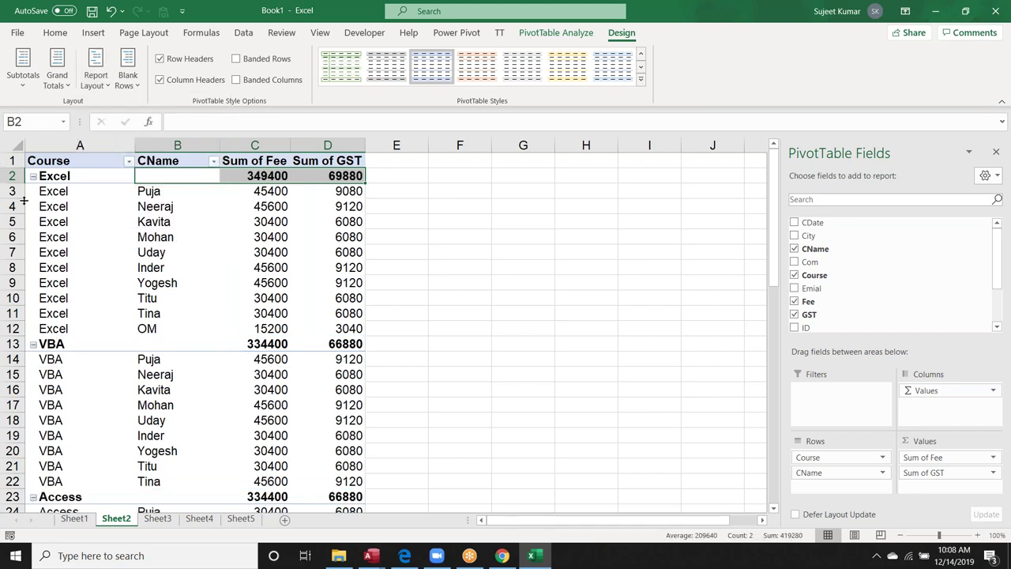
left_click(96, 75)
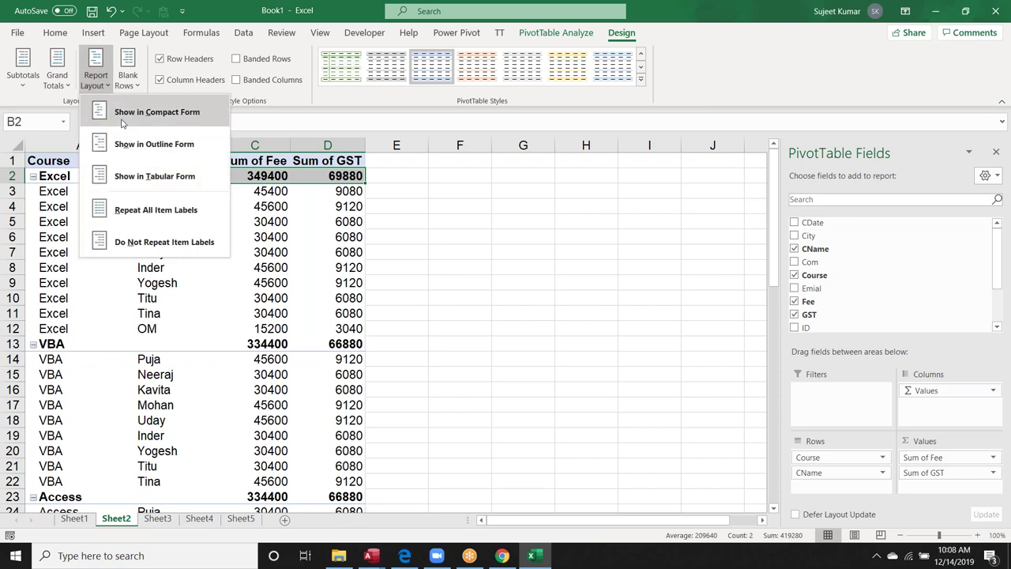
left_click(123, 114)
left_click(113, 219)
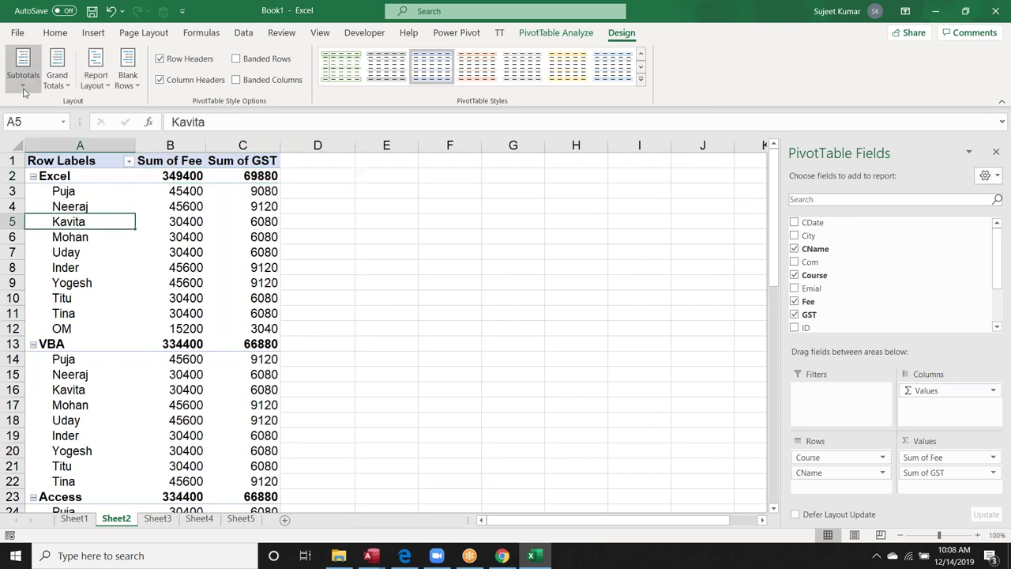
- Show all subtotals at the bottom of each course group
left_click(23, 68)
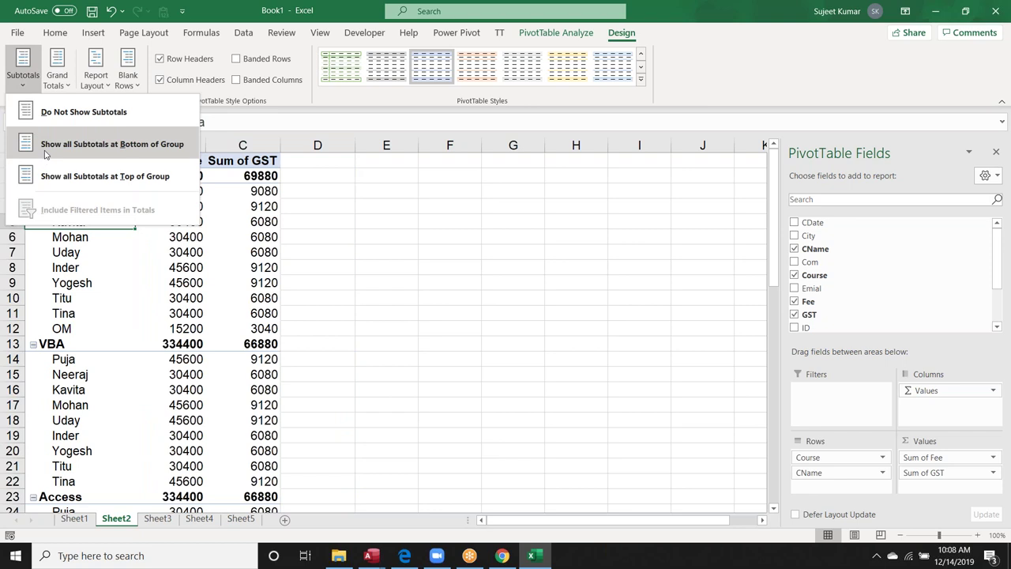
left_click(42, 147)
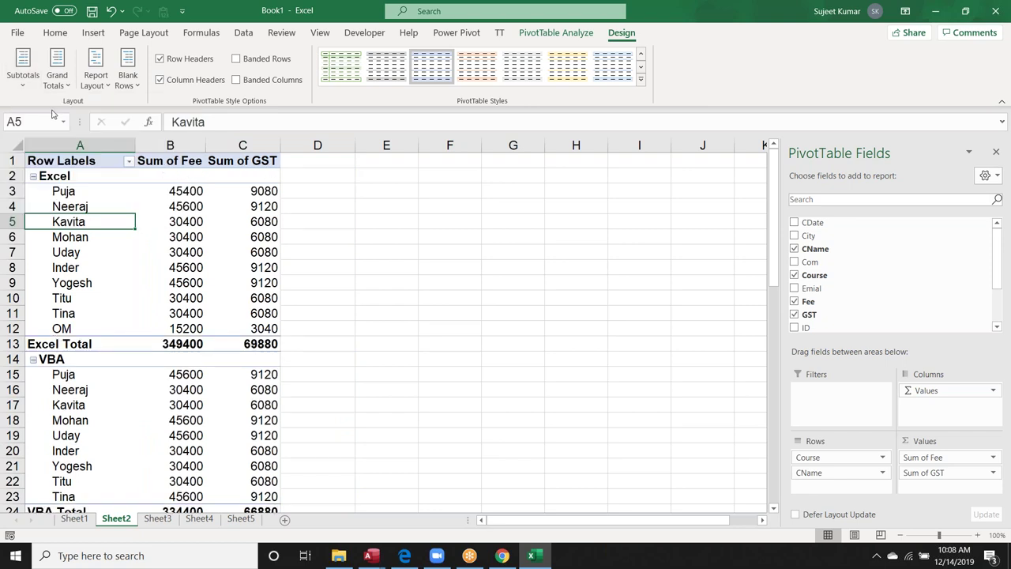
left_click(35, 79)
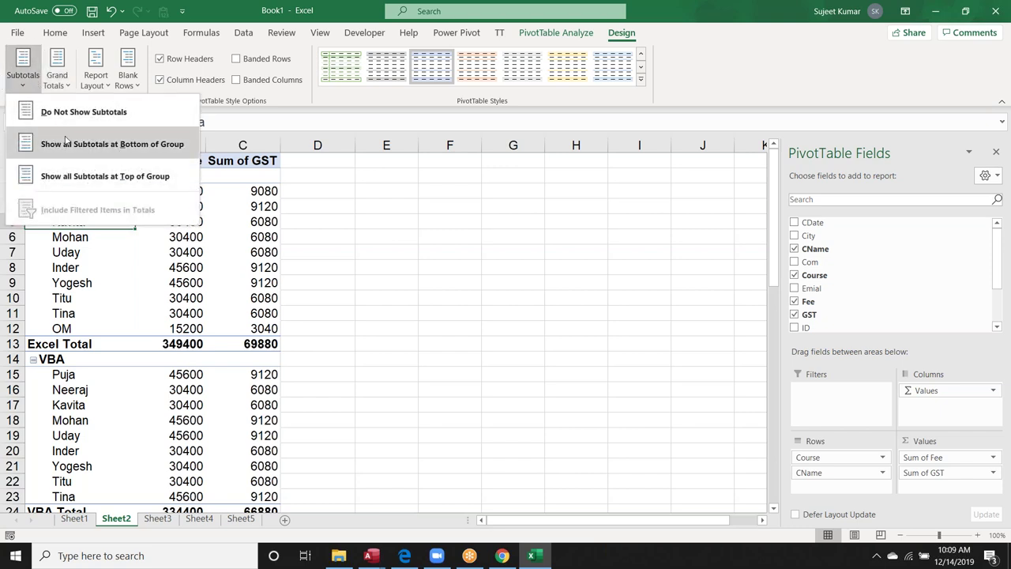
left_click(96, 274)
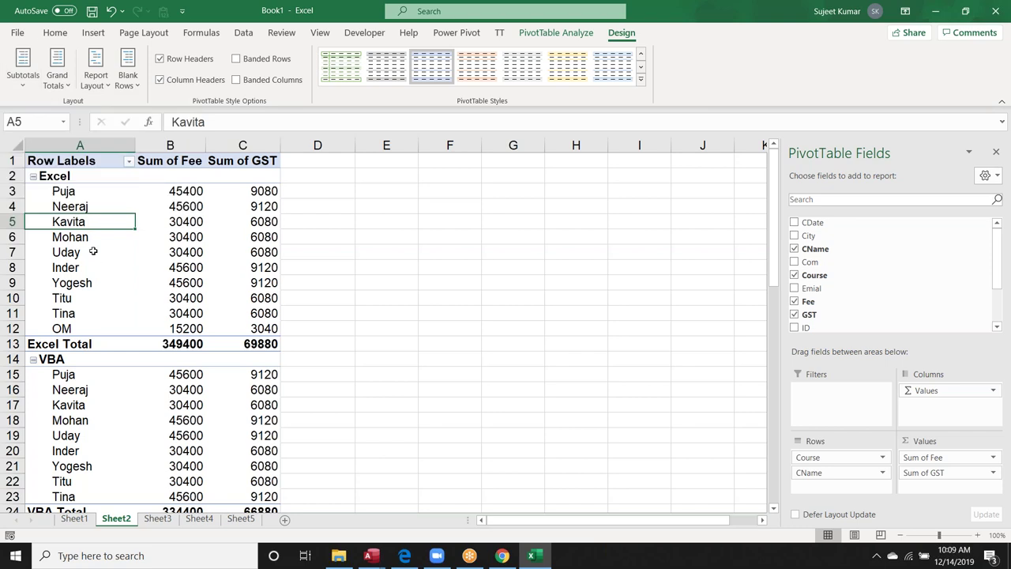
- Switch to outline form with subtotals at the bottom of each group, then show the desktop
left_click(95, 77)
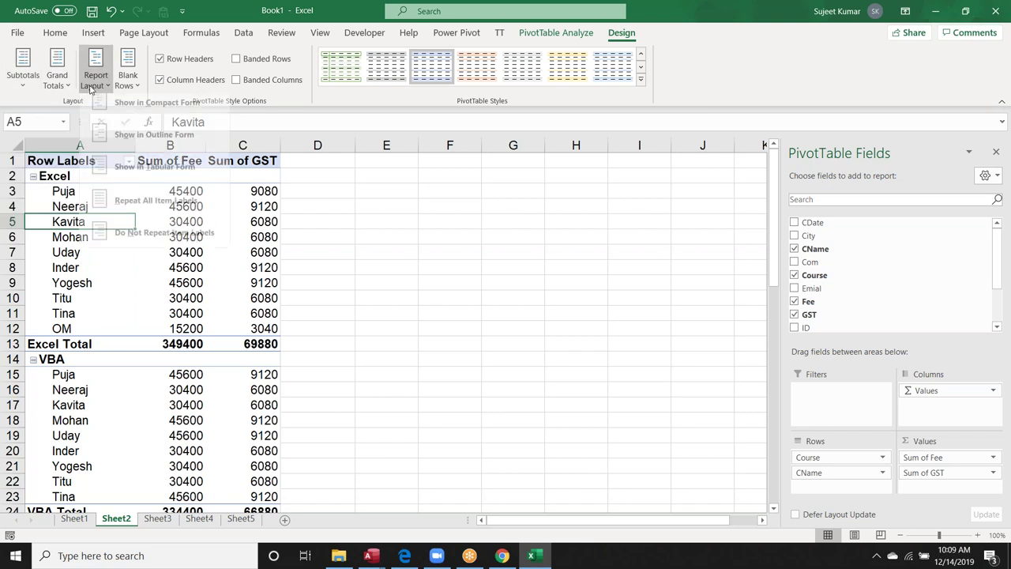
left_click(139, 151)
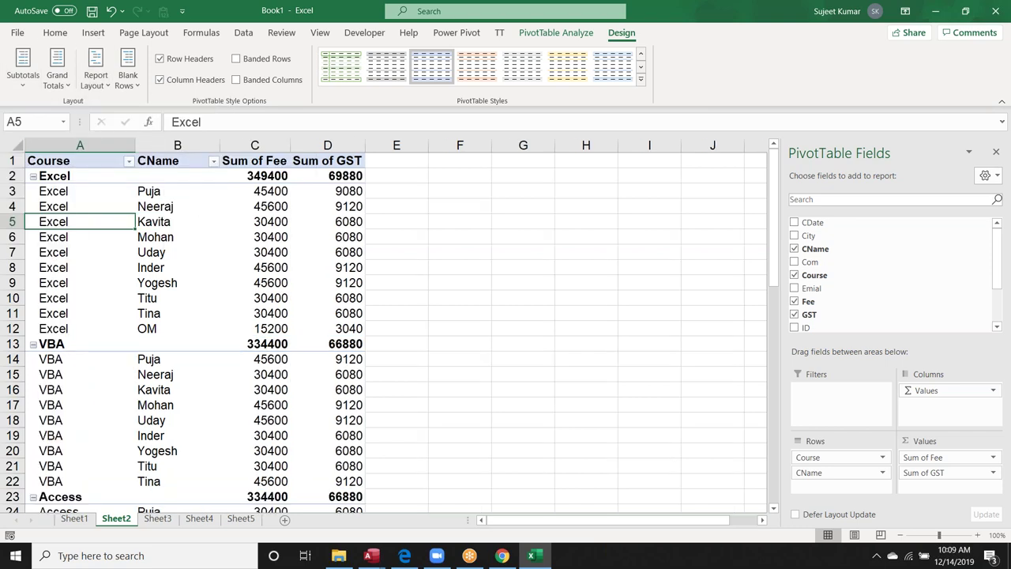
left_click(58, 77)
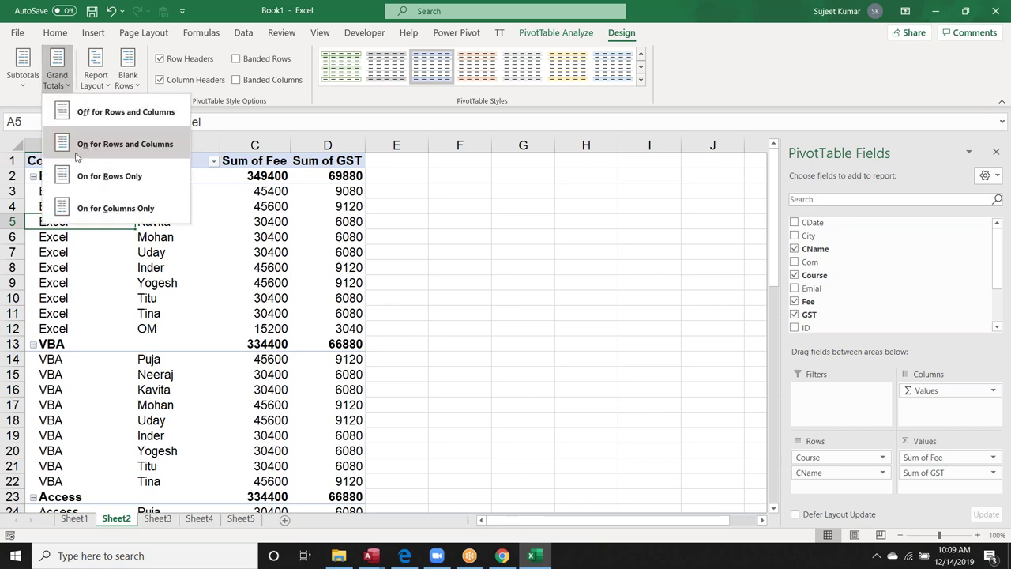
left_click(23, 69)
left_click(64, 141)
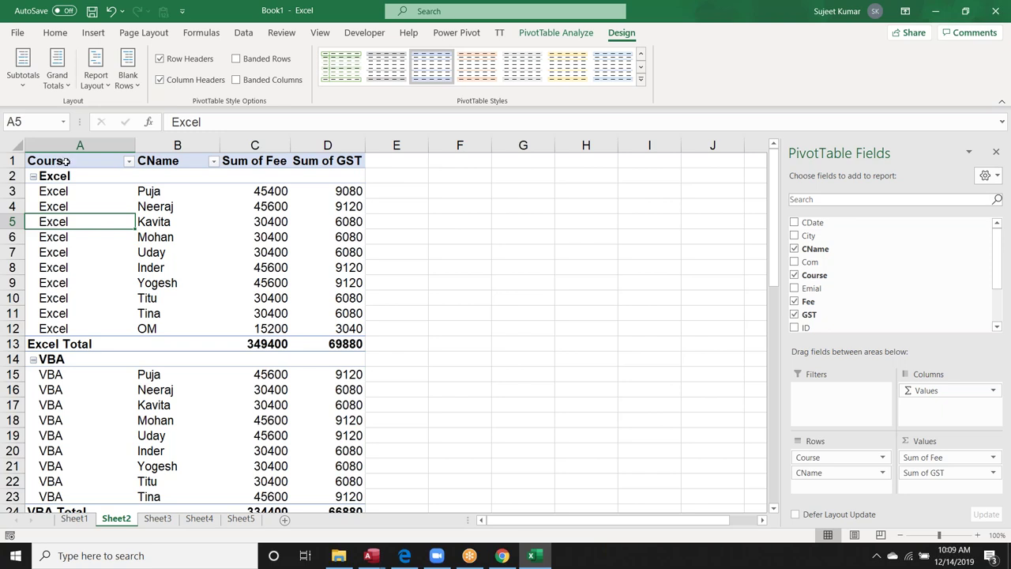
key("super+d")
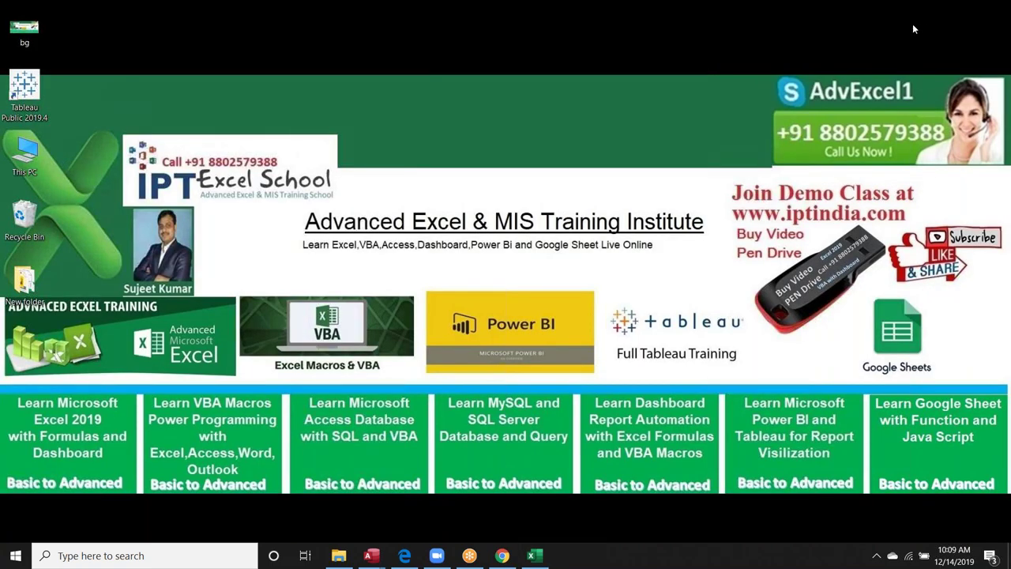